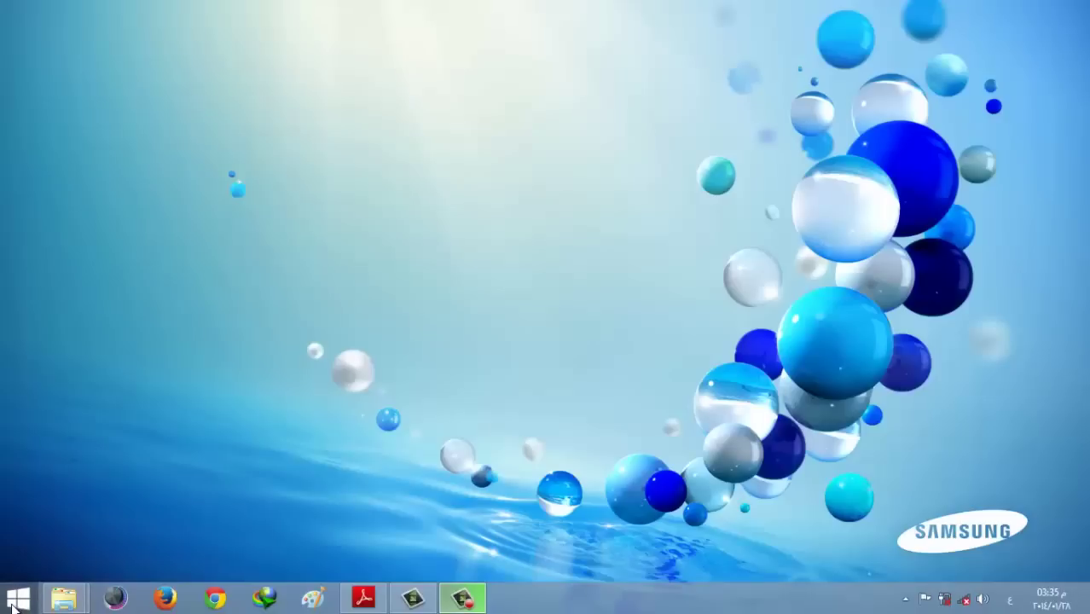
- Launch Microsoft PowerPoint 2010 from All Programs > Microsoft Office in the Start menu
left_click(14, 607)
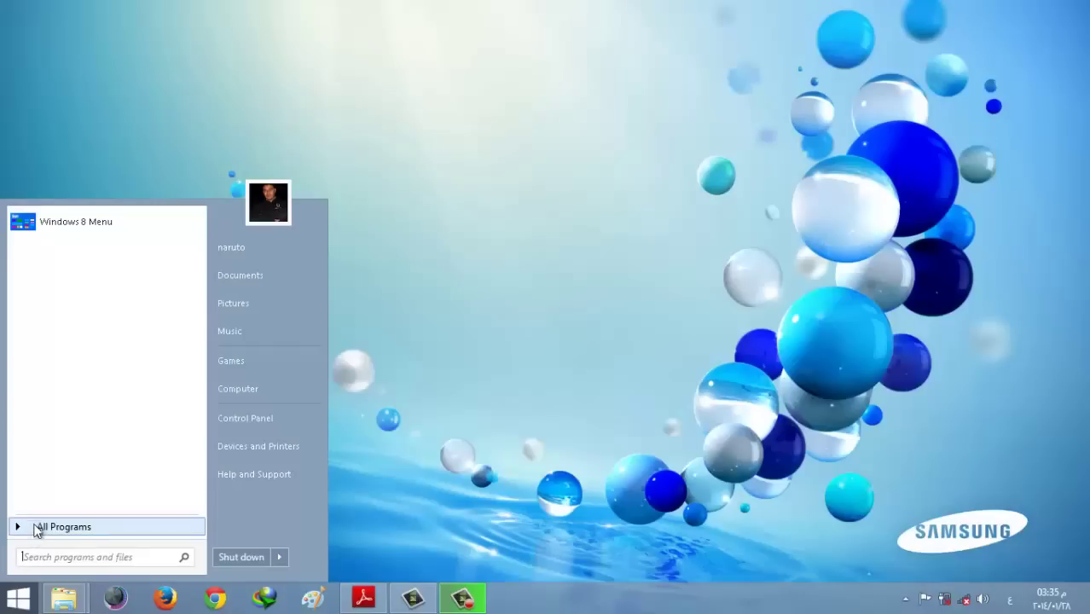
left_click(61, 528)
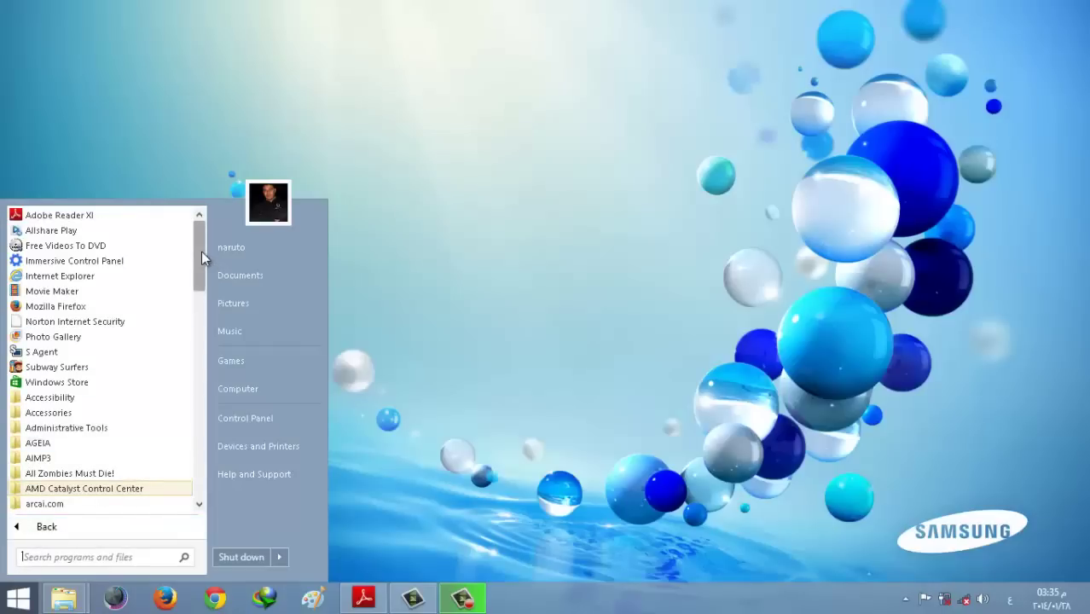
left_click_drag(202, 252, 212, 382)
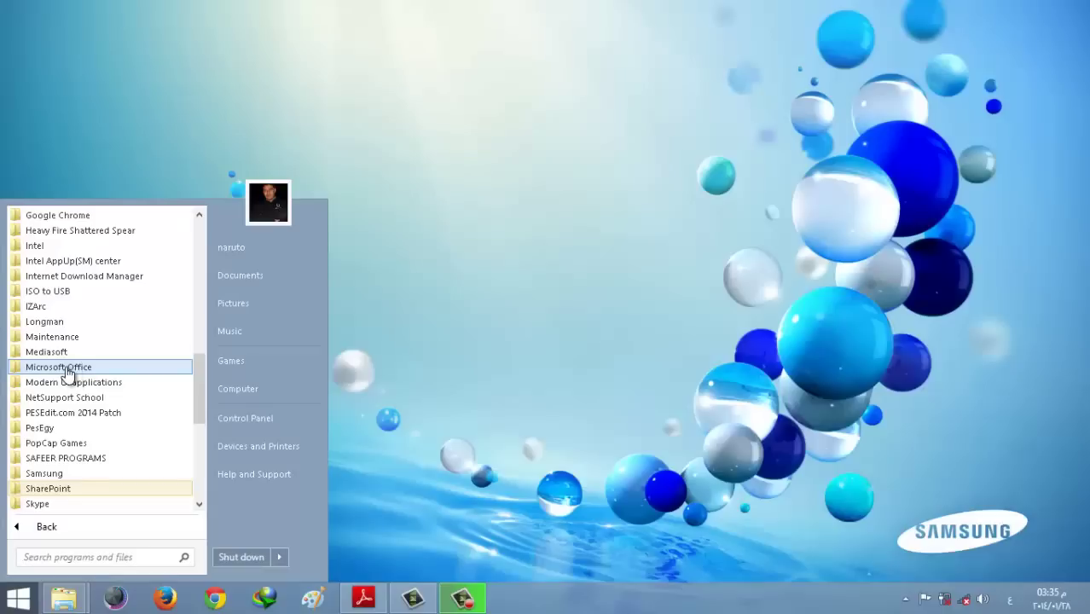
left_click(69, 373)
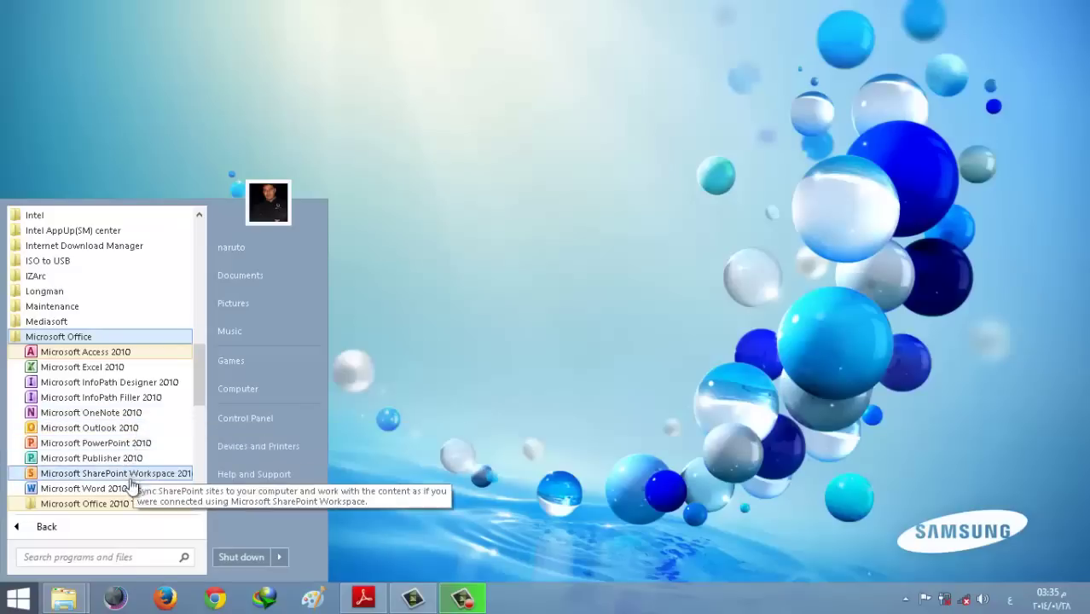
left_click(86, 445)
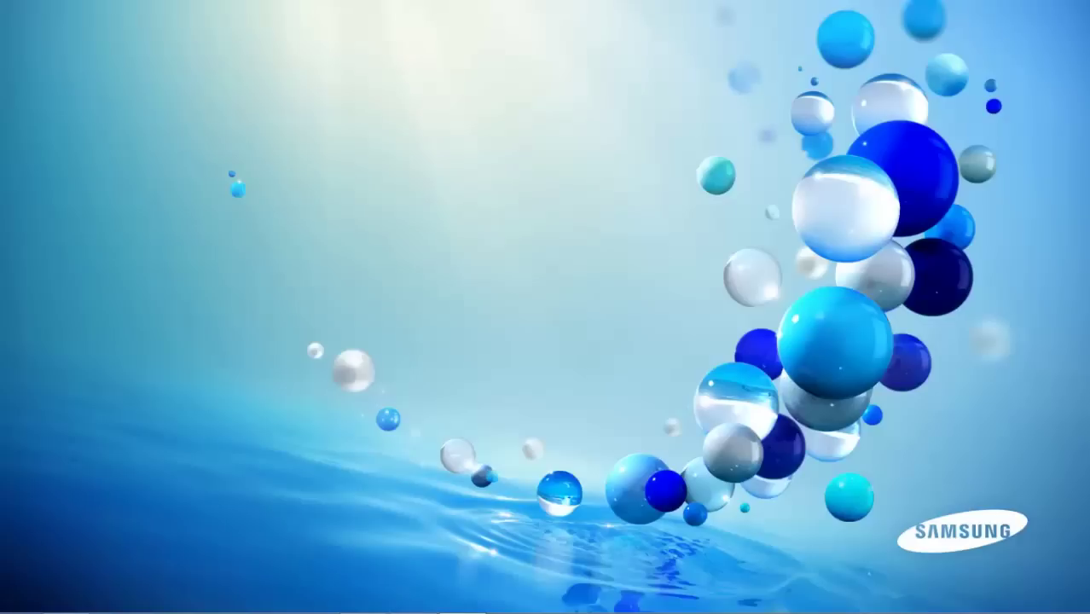
- Relaunch PowerPoint 2010 from the Start menu's Microsoft Office group to get a blank Presentation1
left_click(18, 599)
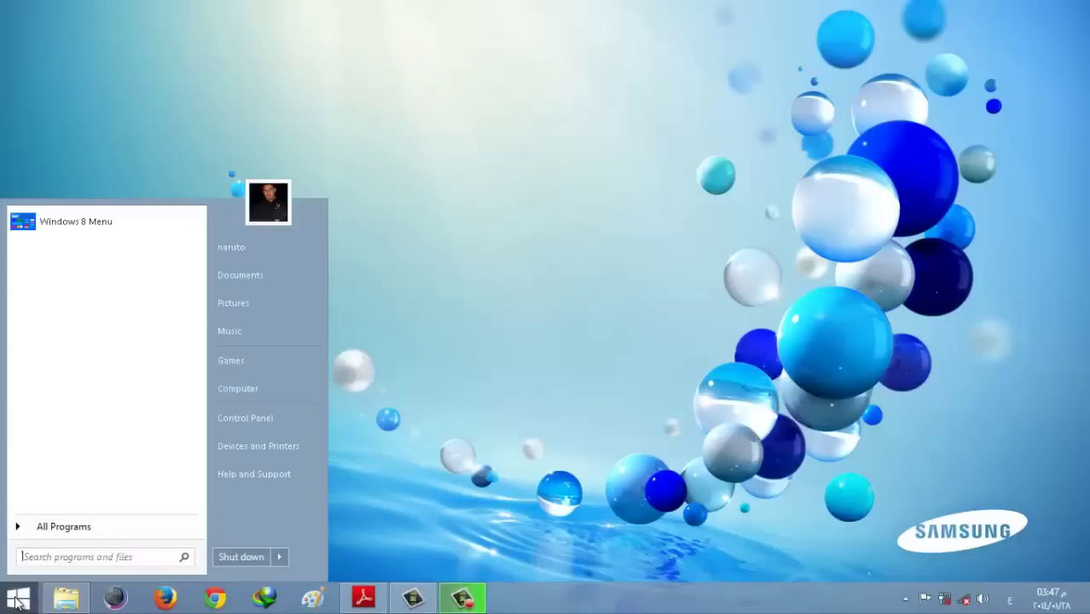
left_click(53, 530)
left_click(53, 529)
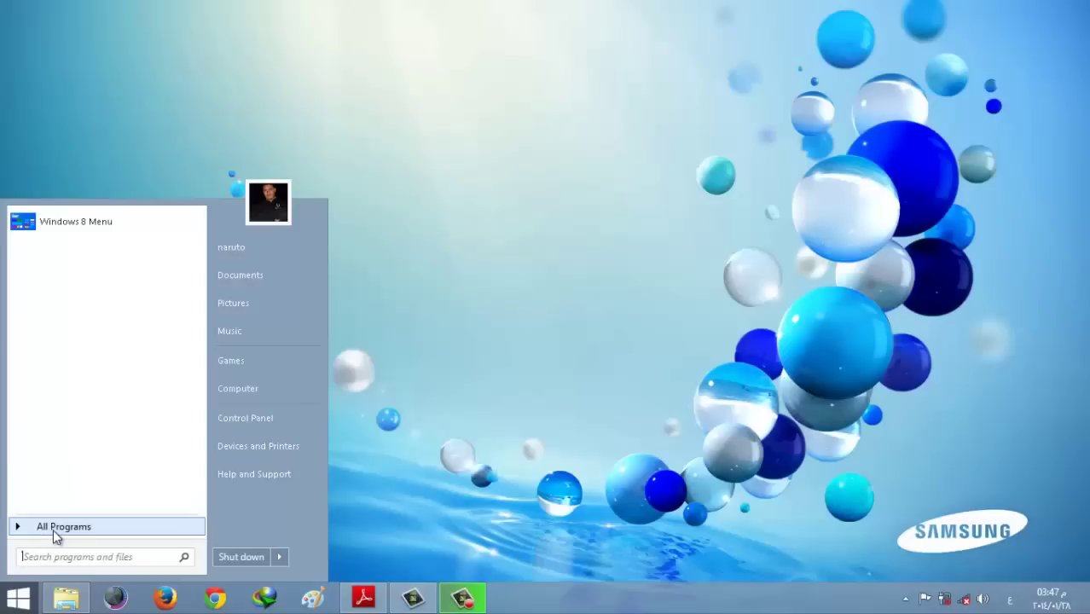
left_click(53, 529)
left_click(56, 337)
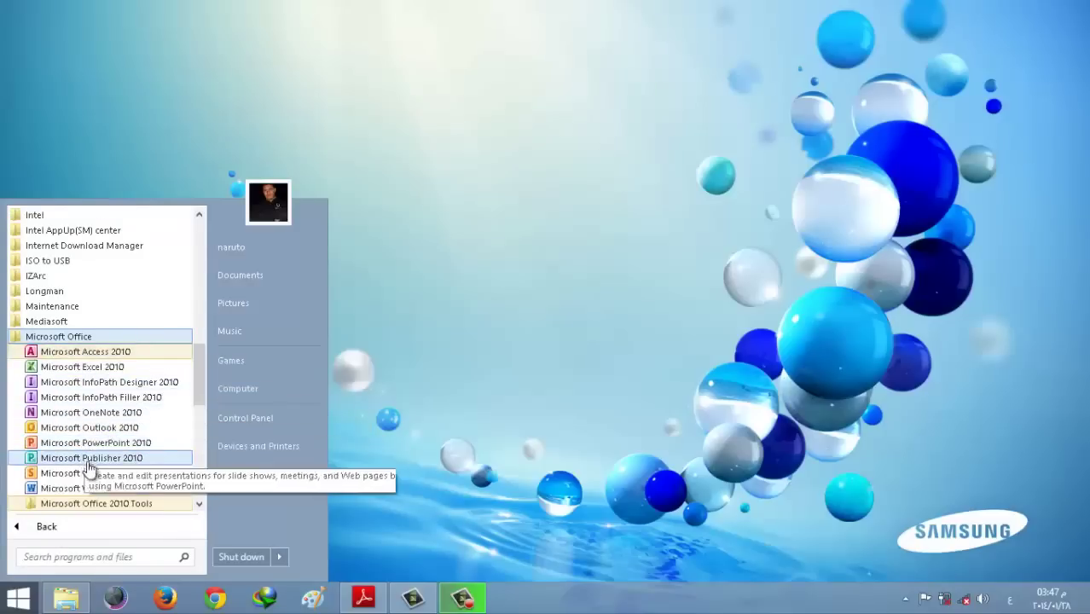
left_click(108, 443)
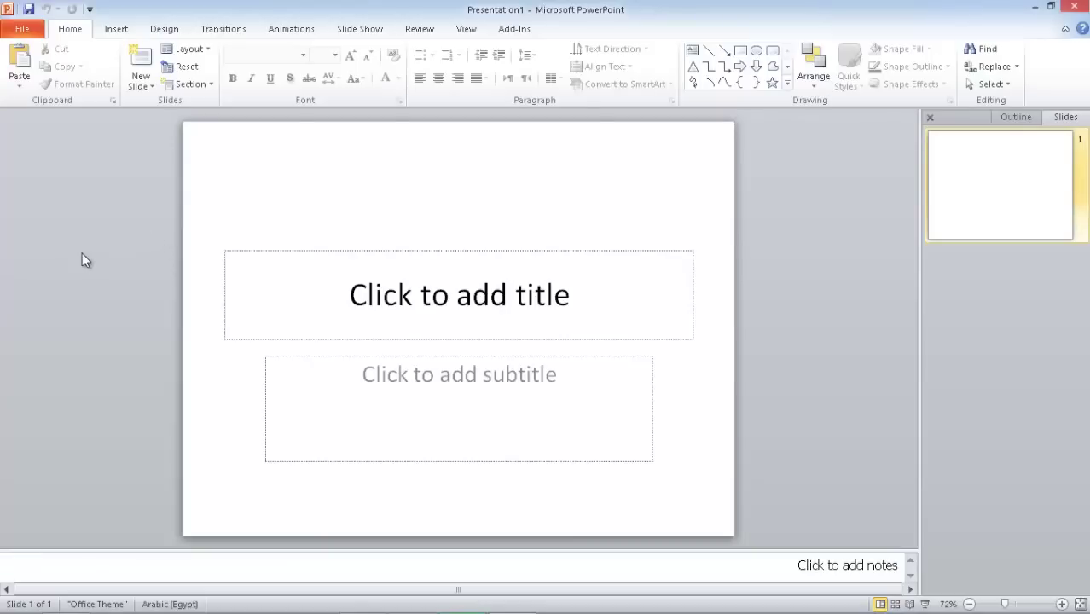
- Open 'clothes wear' from Documents > Module 6 > Sample Test 6.1
left_click(21, 31)
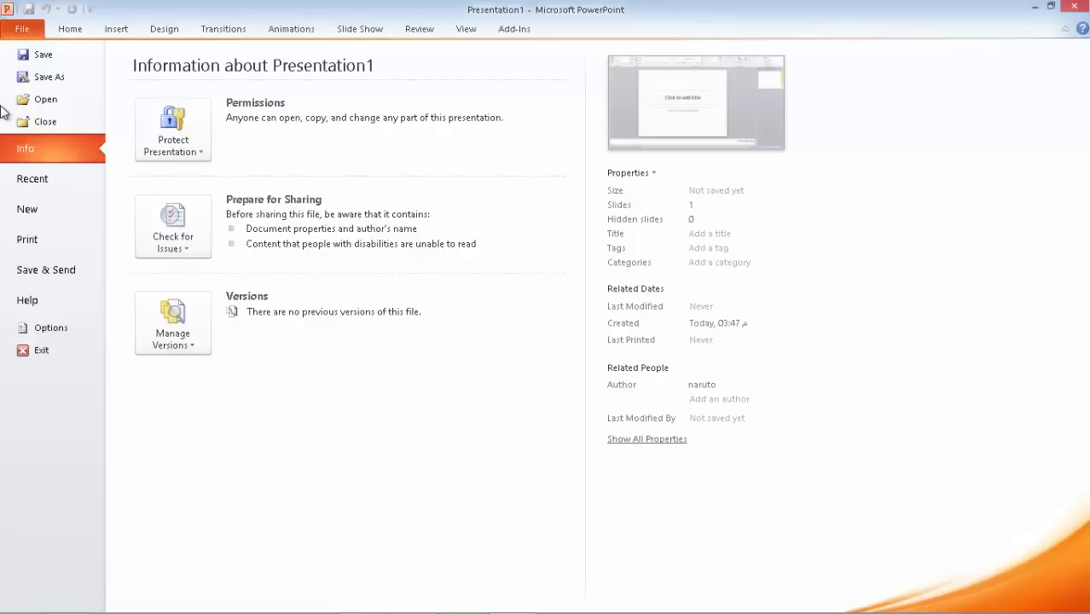
left_click(51, 101)
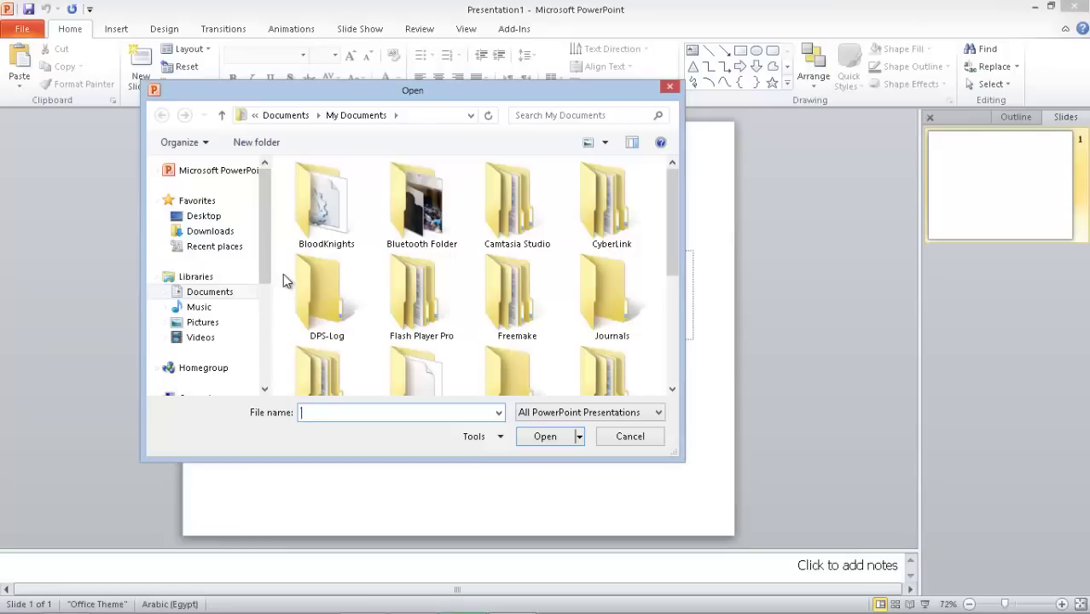
mouse_move(262, 222)
left_mouse_down()
mouse_move(274, 298)
mouse_move(260, 312)
mouse_move(264, 235)
left_mouse_up()
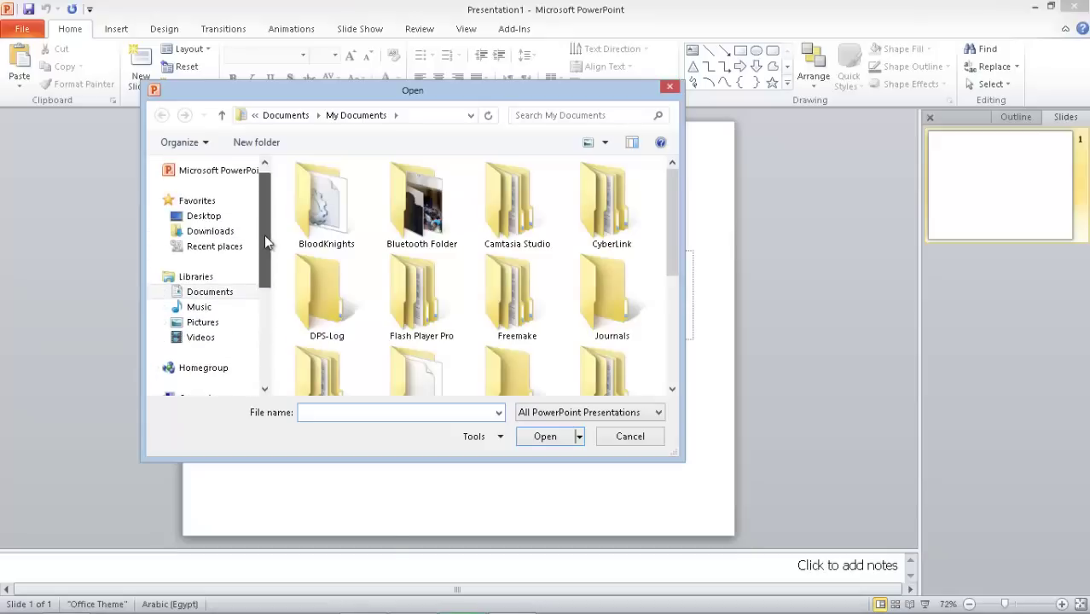
left_click(215, 297)
left_click_drag(673, 209, 664, 339)
left_click(403, 284)
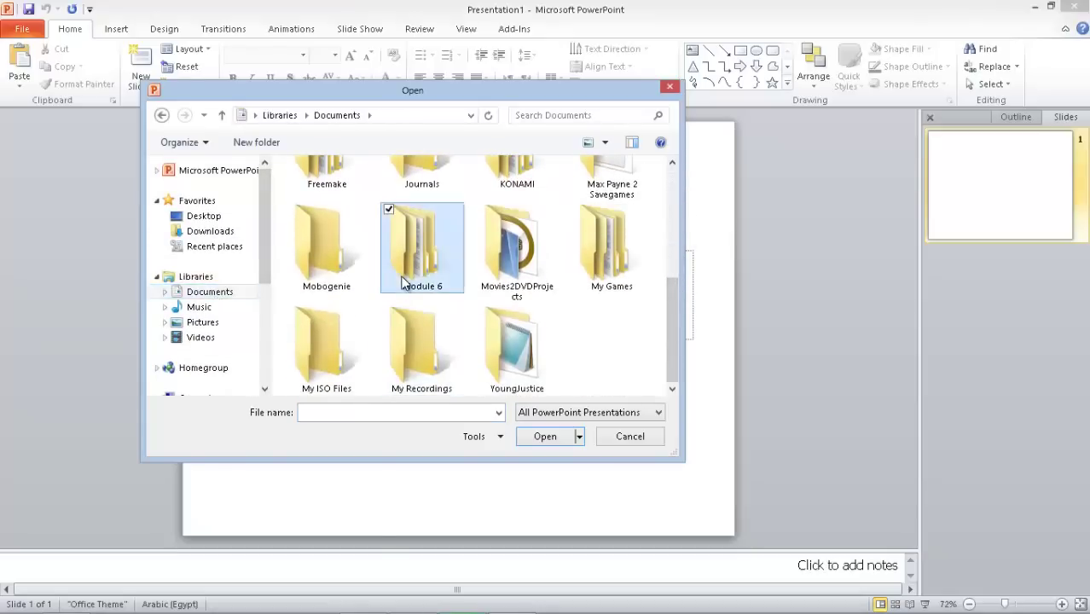
double_click(403, 284)
double_click(350, 236)
left_click(335, 225)
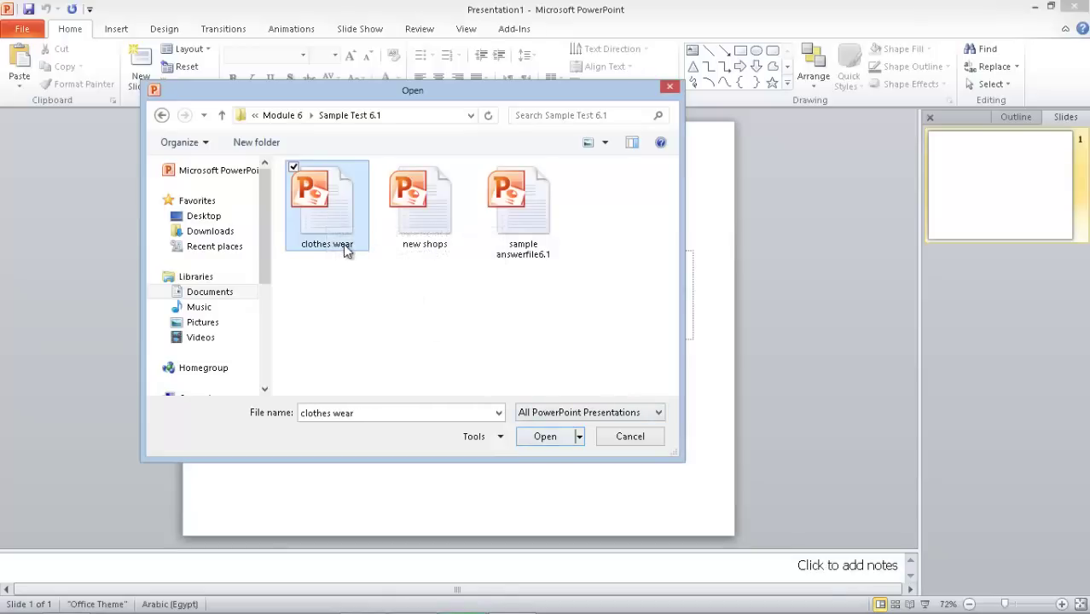
left_click(545, 437)
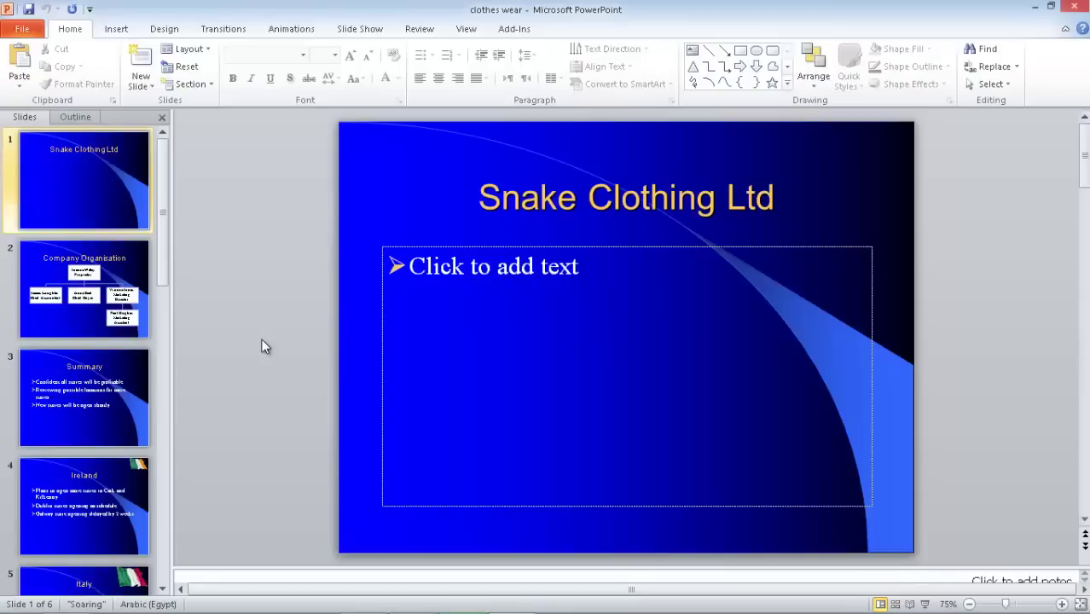
key("ctrl+o")
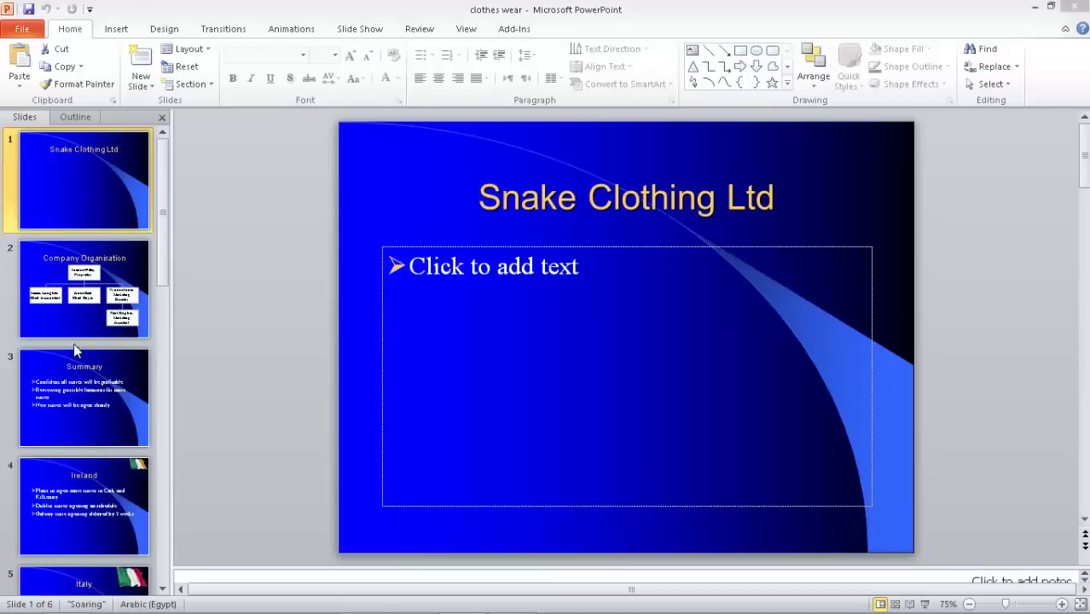
left_click(63, 304)
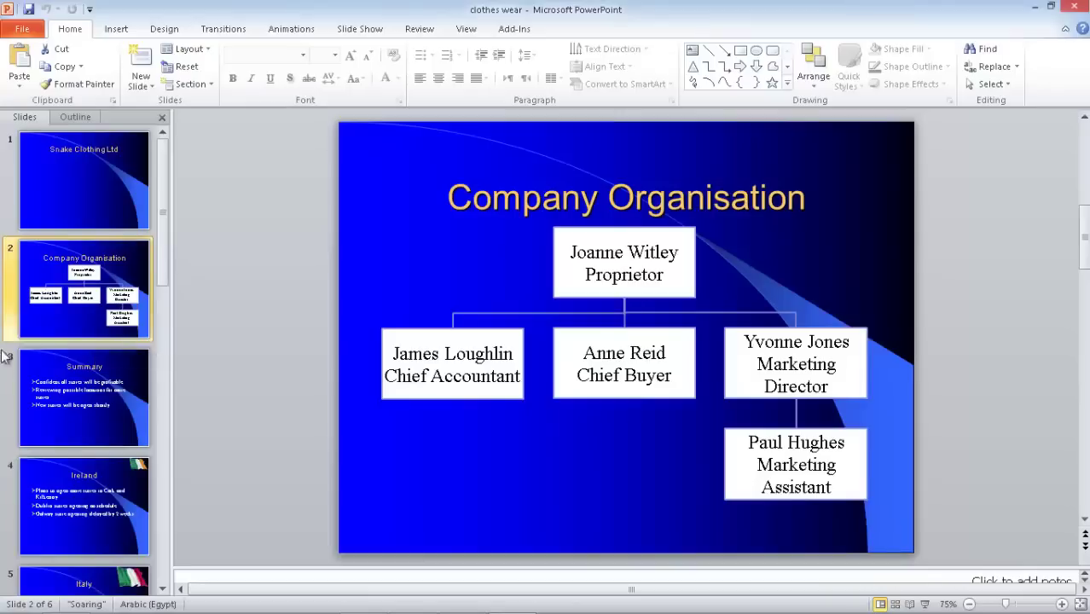
left_click(56, 412)
left_click(52, 503)
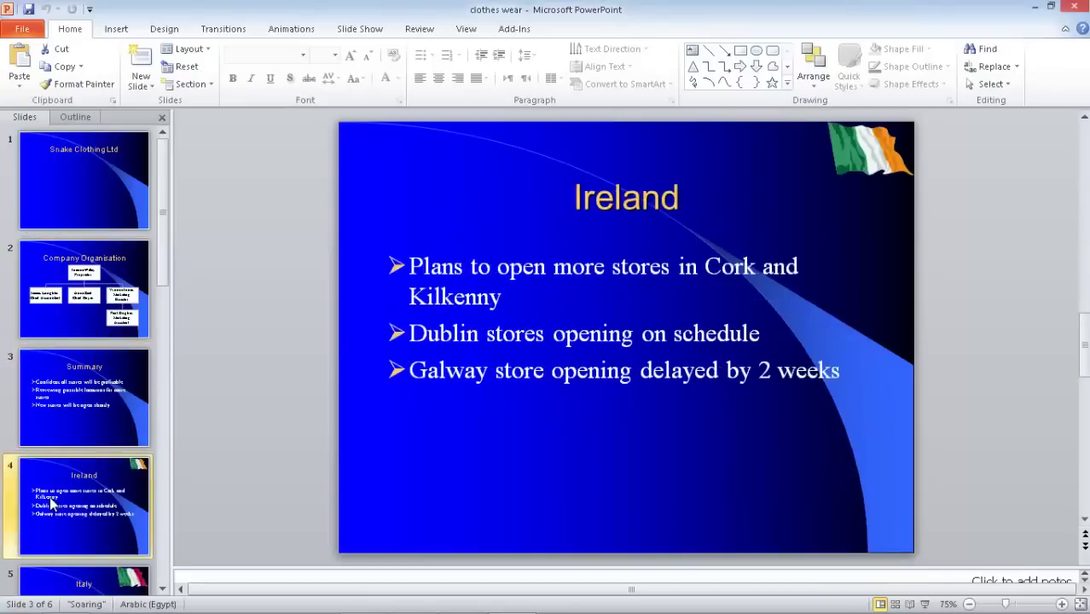
left_click(81, 200)
left_click(55, 256)
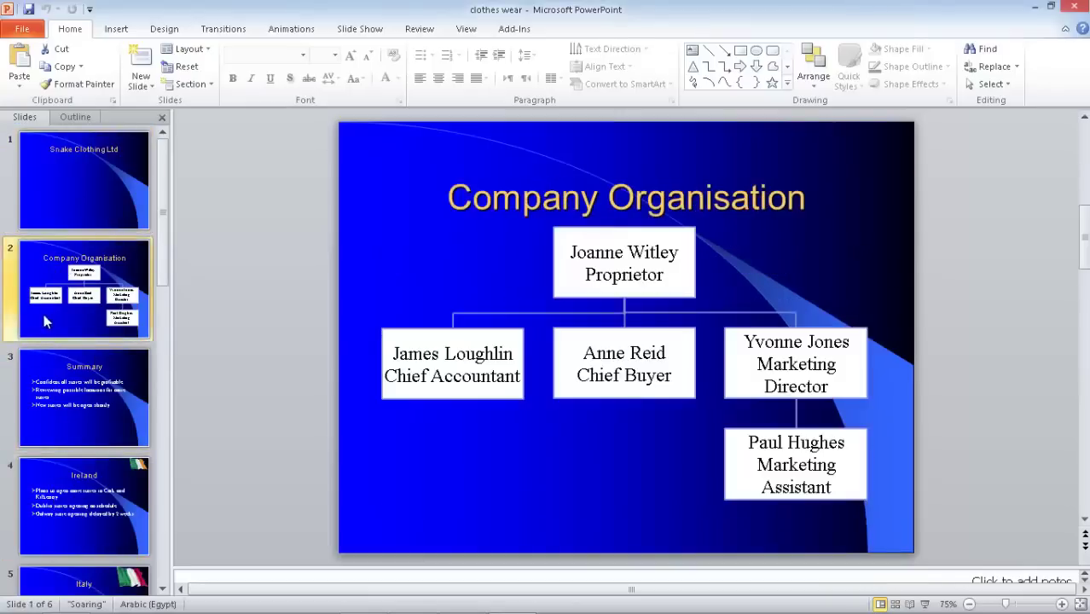
left_click(54, 389)
left_click(64, 286)
left_click(71, 183)
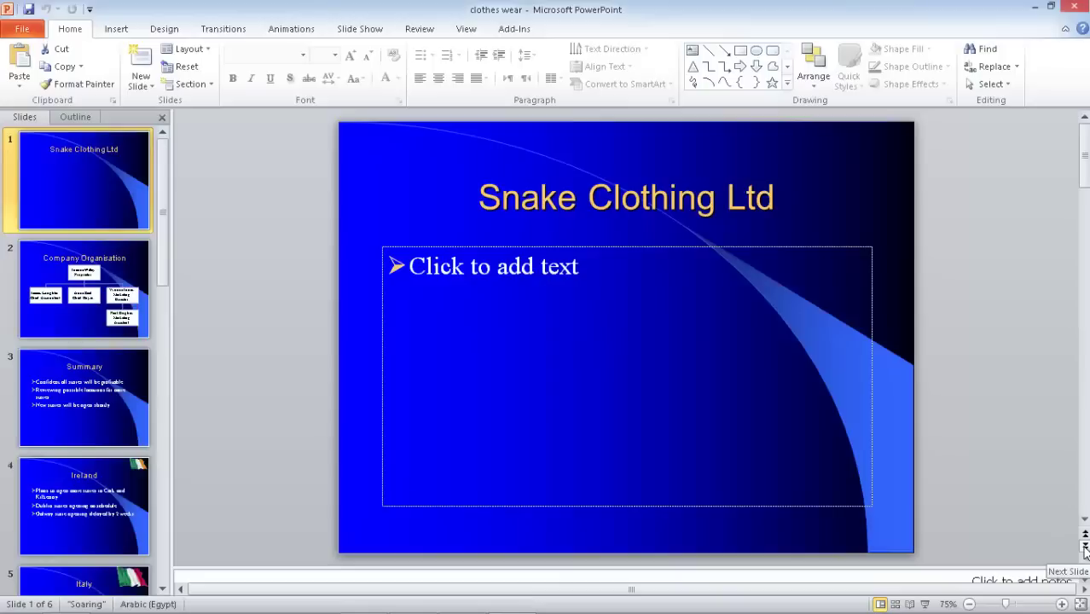
left_click(1084, 546)
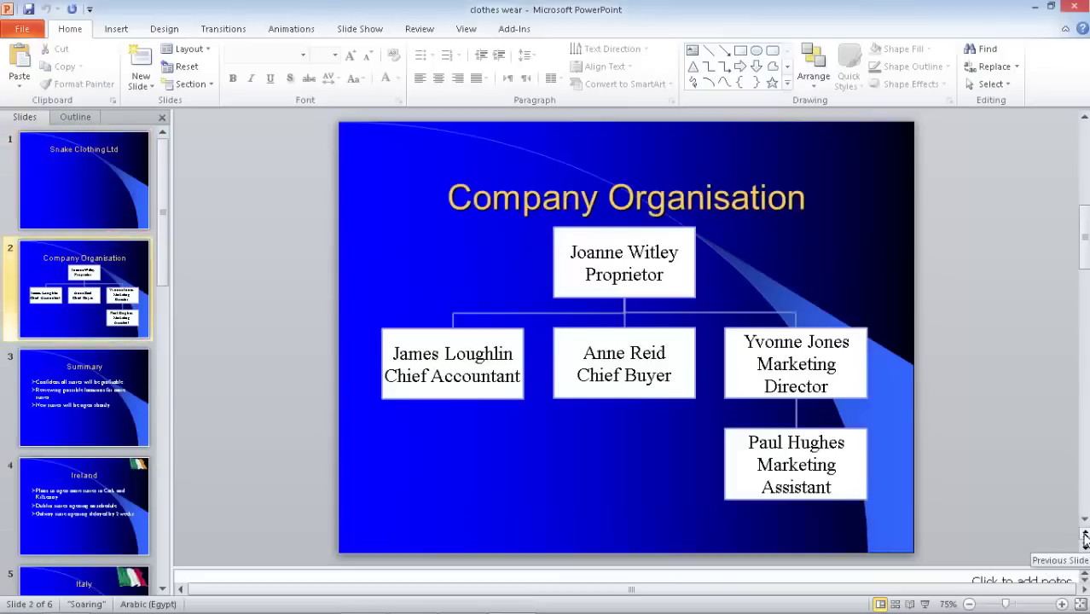
left_click(1084, 536)
left_click(1085, 547)
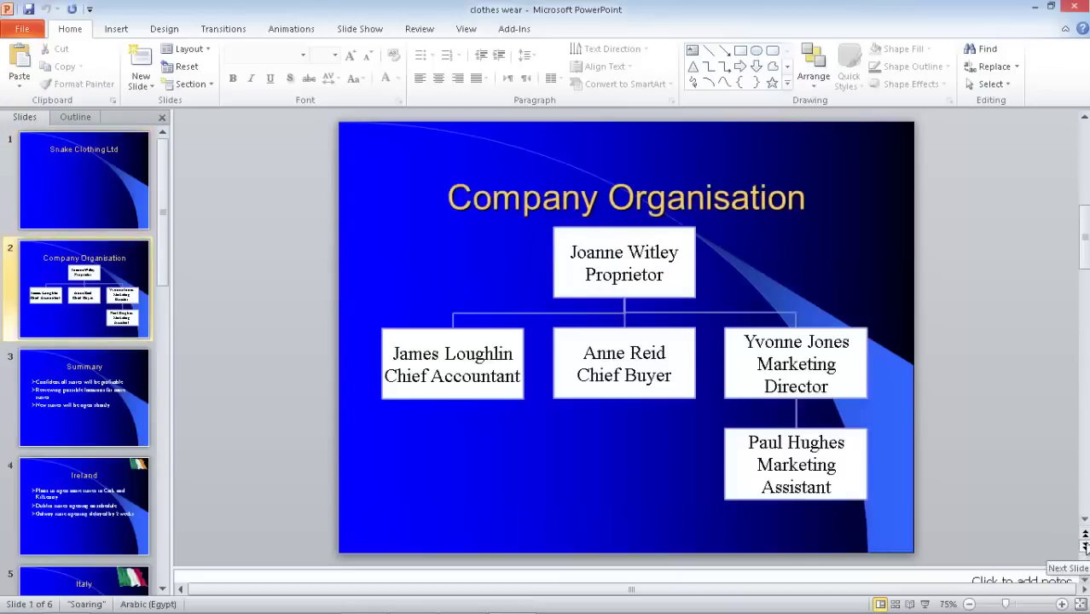
left_click(1084, 535)
left_click(1085, 546)
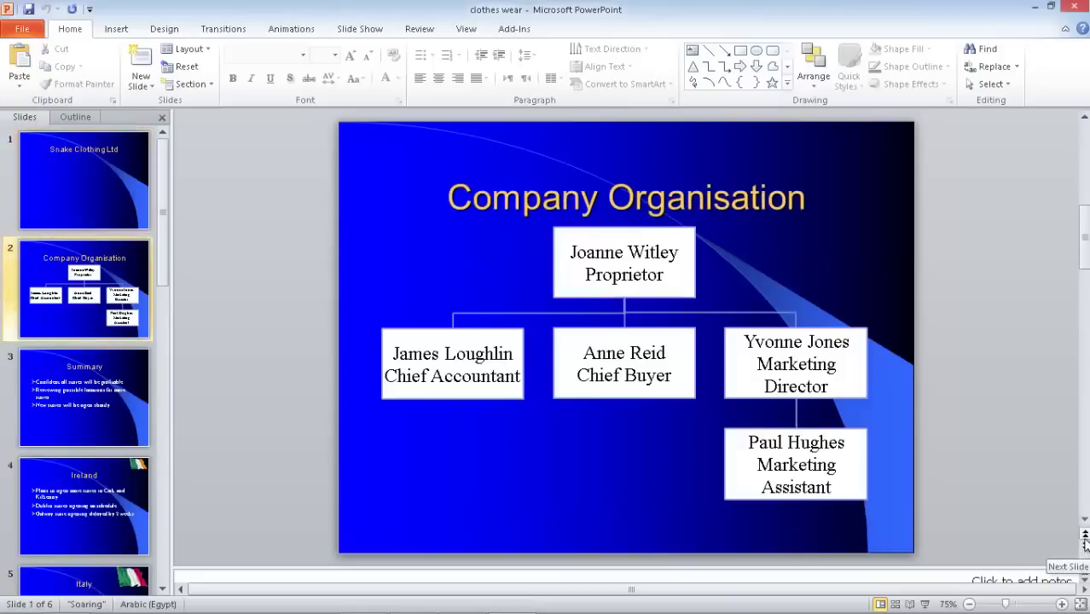
left_click(1085, 535)
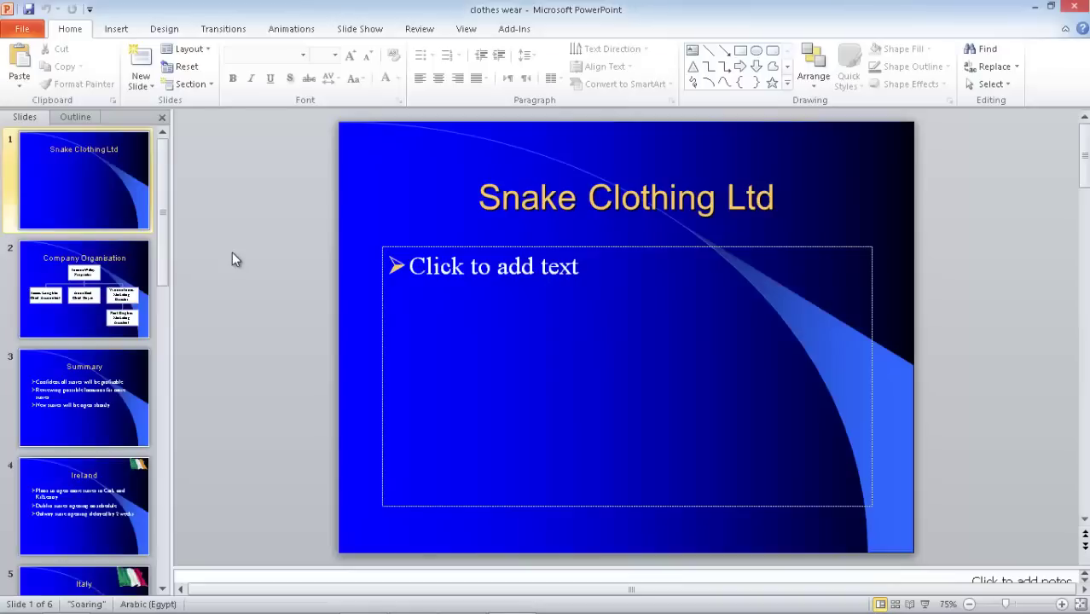
- Scroll down through the deck to slide 4, then back up to the Snake Clothing Ltd title slide
scroll(232, 252, "down", 1)
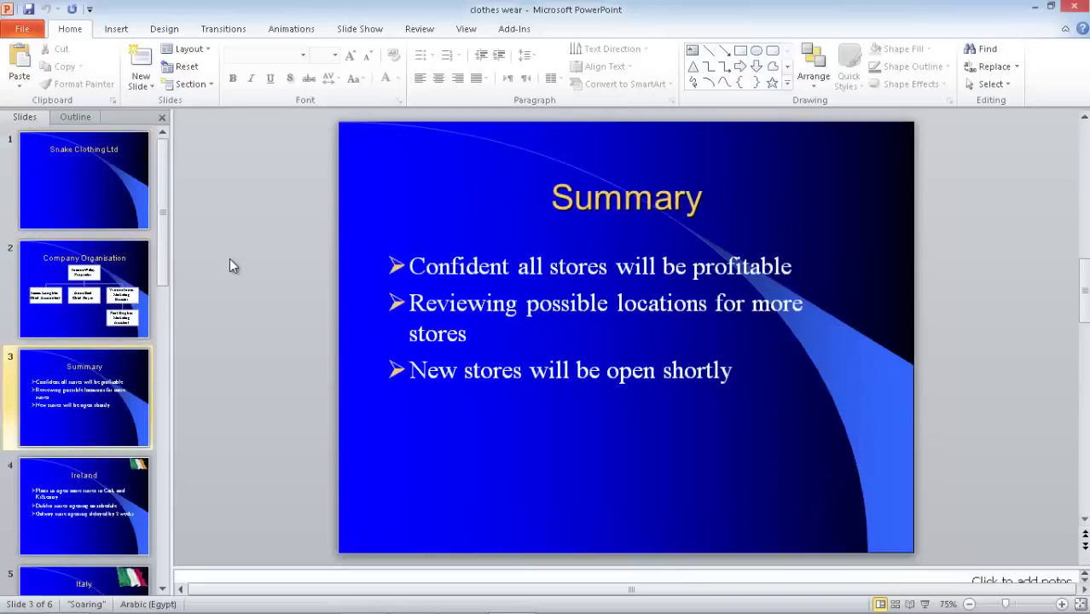
scroll(229, 265, "down", 2)
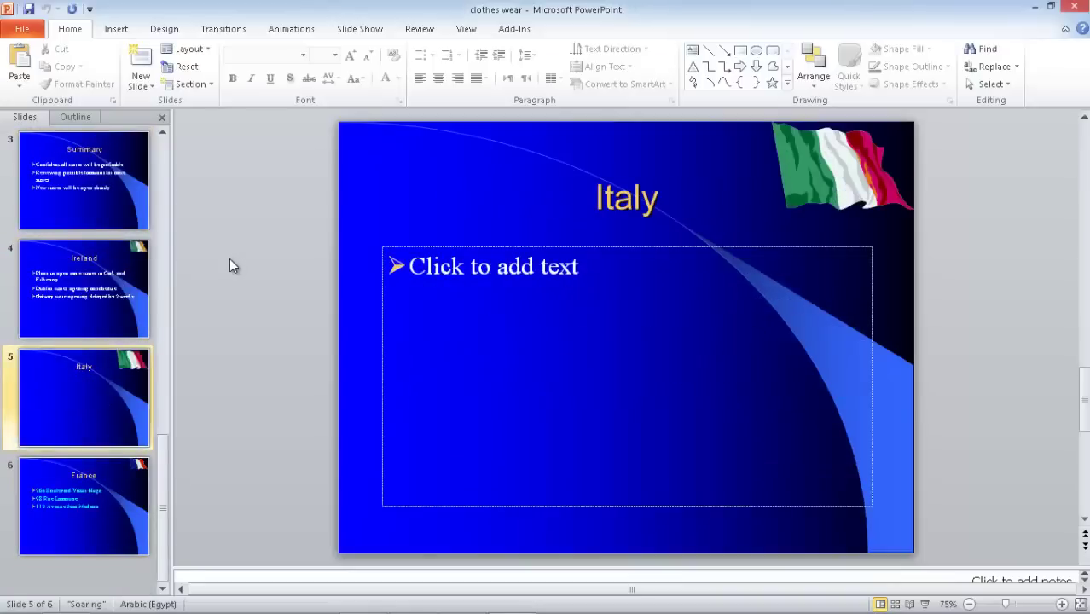
scroll(229, 265, "up", 1)
scroll(229, 265, "up", 2)
scroll(229, 265, "up", 1)
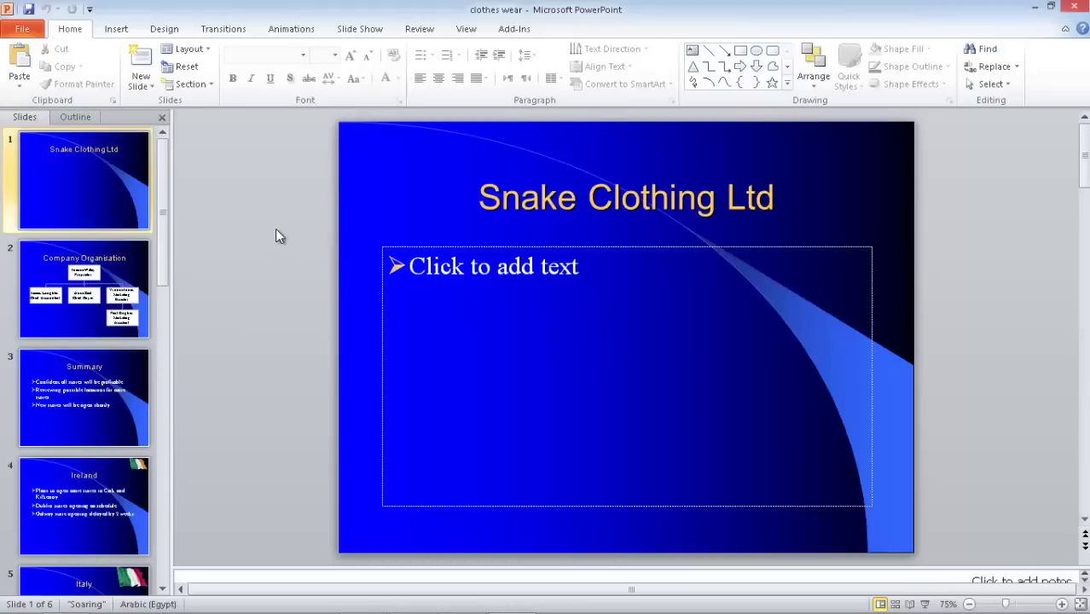
scroll(275, 229, "down", 1)
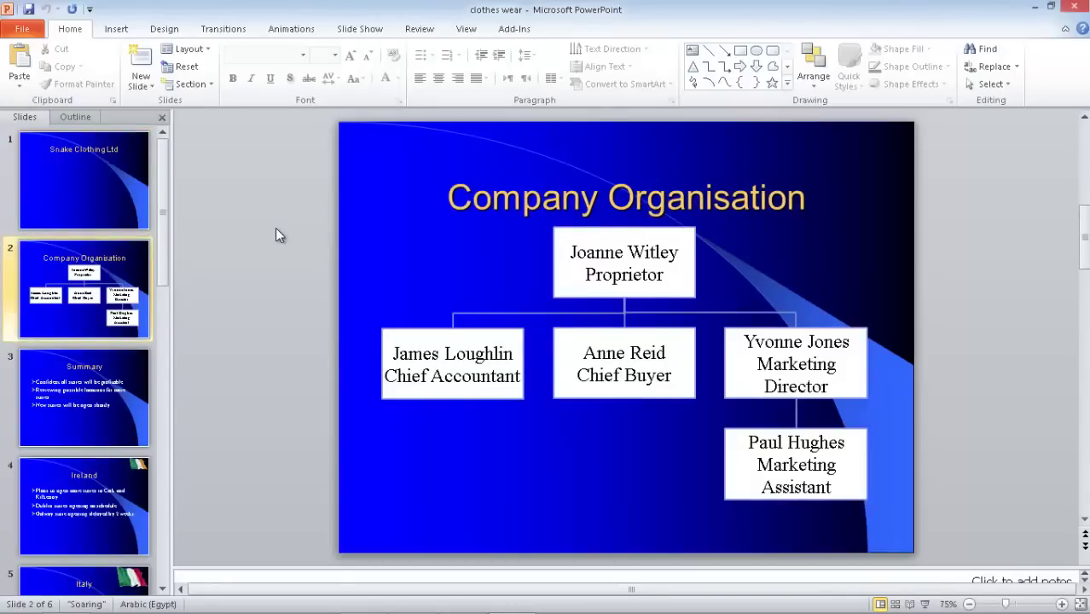
scroll(274, 228, "down", 1)
scroll(275, 227, "down", 1)
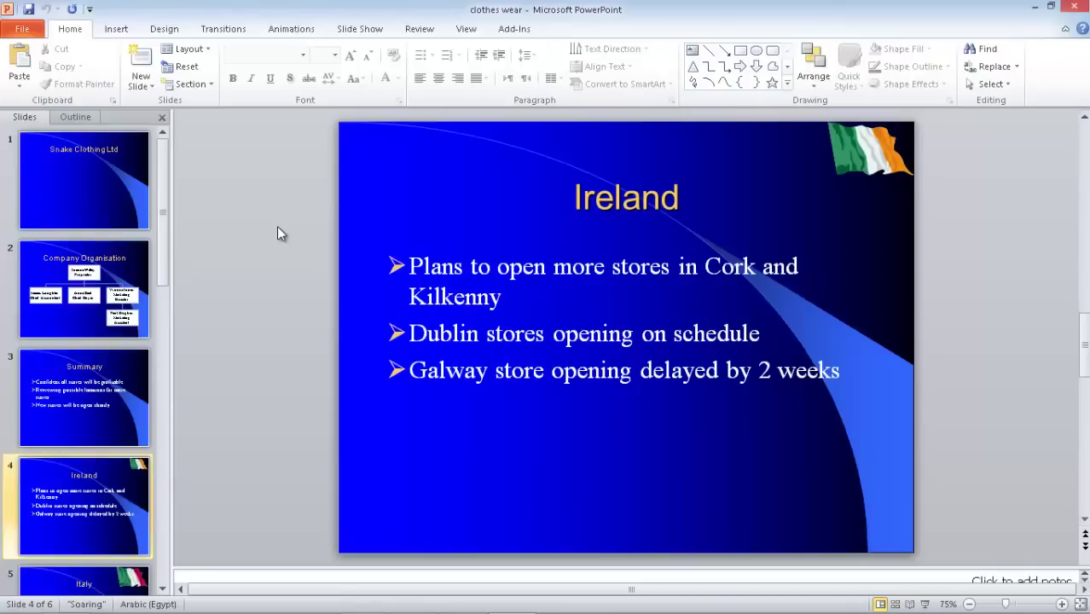
scroll(276, 226, "up", 1)
scroll(276, 226, "up", 1)
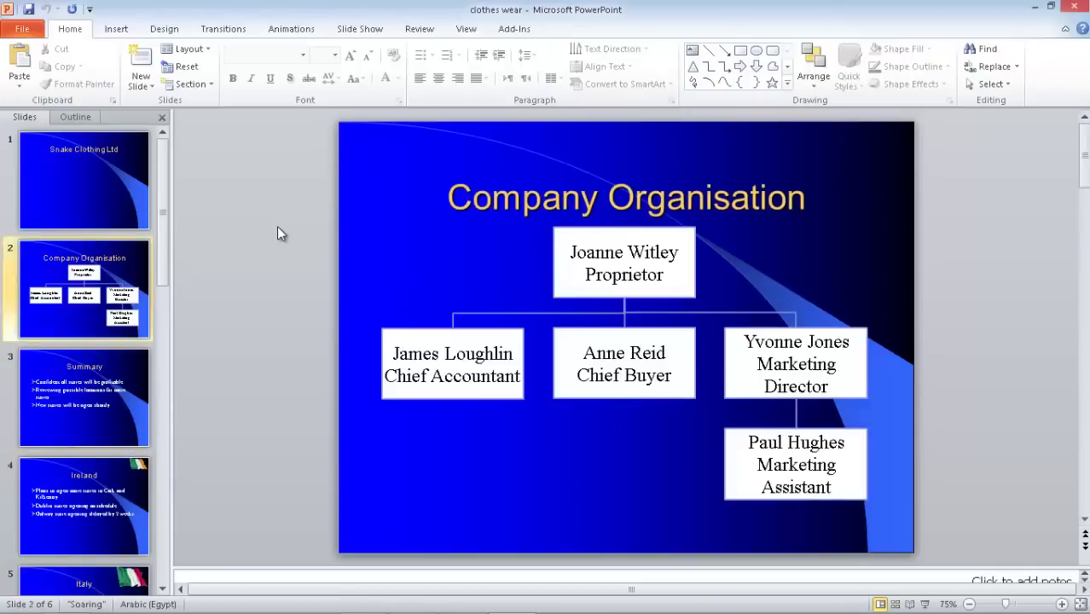
scroll(276, 226, "up", 1)
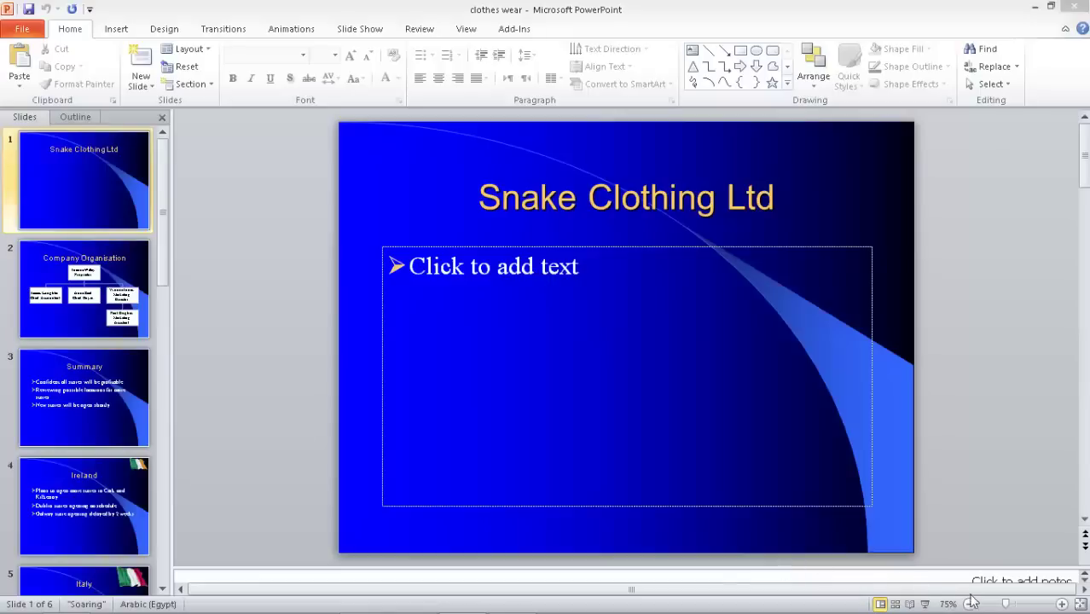
- Zoom the slide view in step by step up to 120%
mouse_move(981, 611)
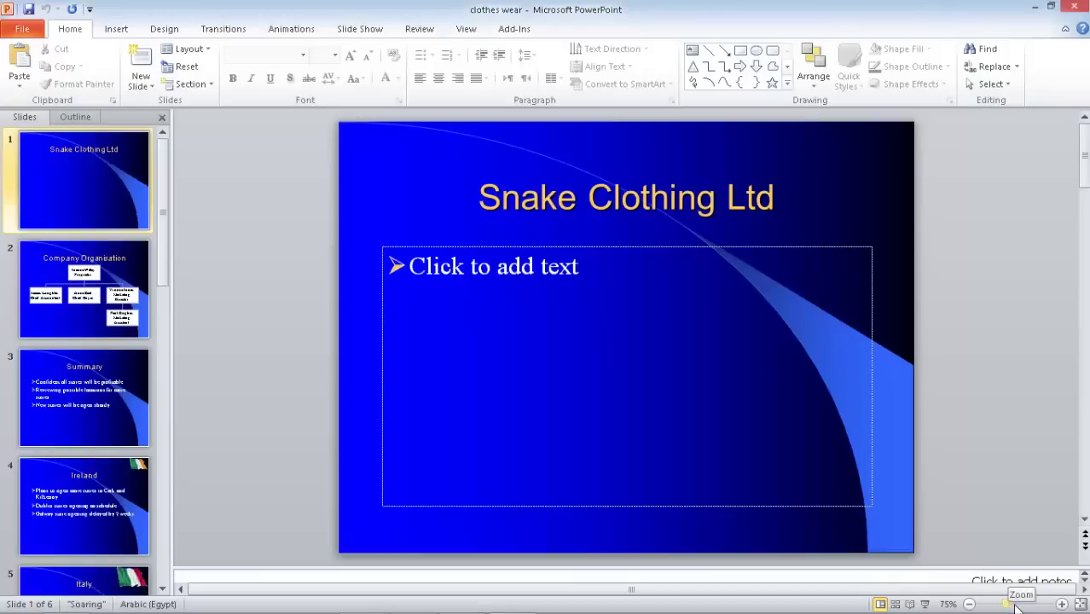
left_click(1062, 603)
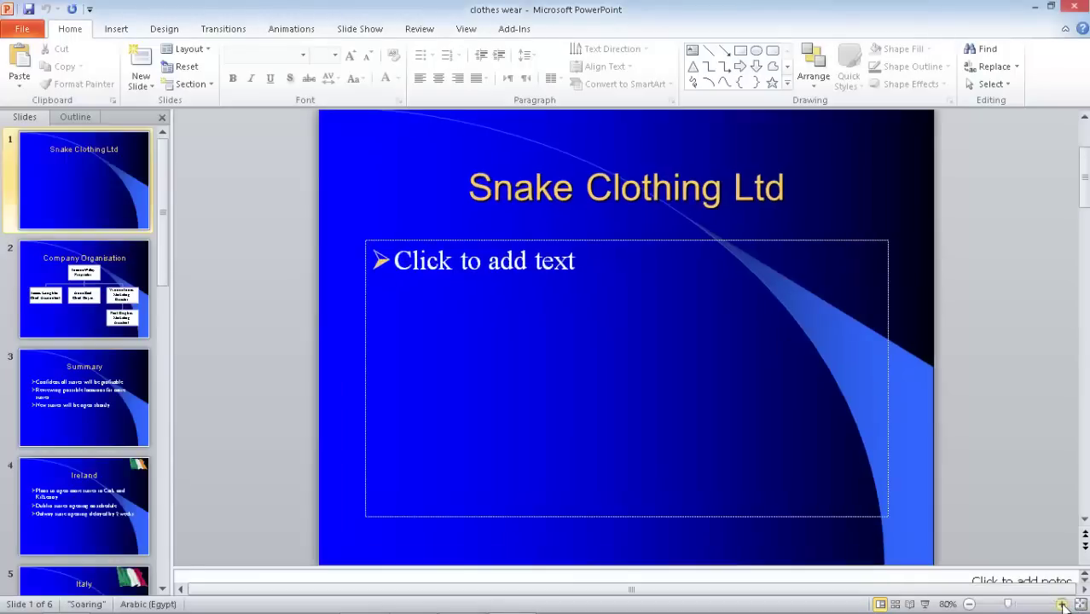
left_click(1061, 603)
left_click(1062, 604)
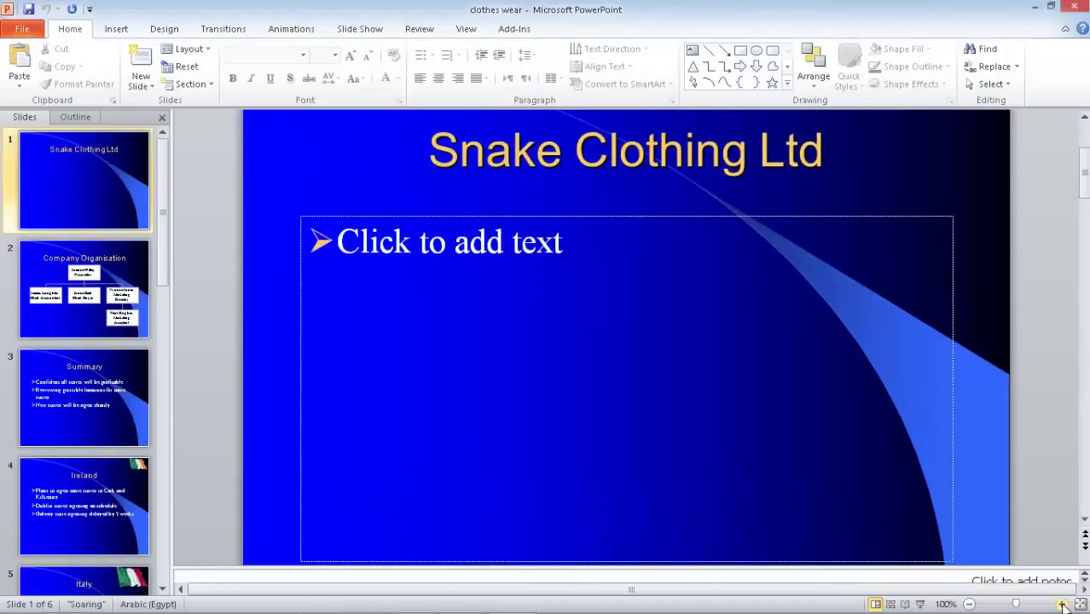
left_click(1062, 603)
left_click(1061, 603)
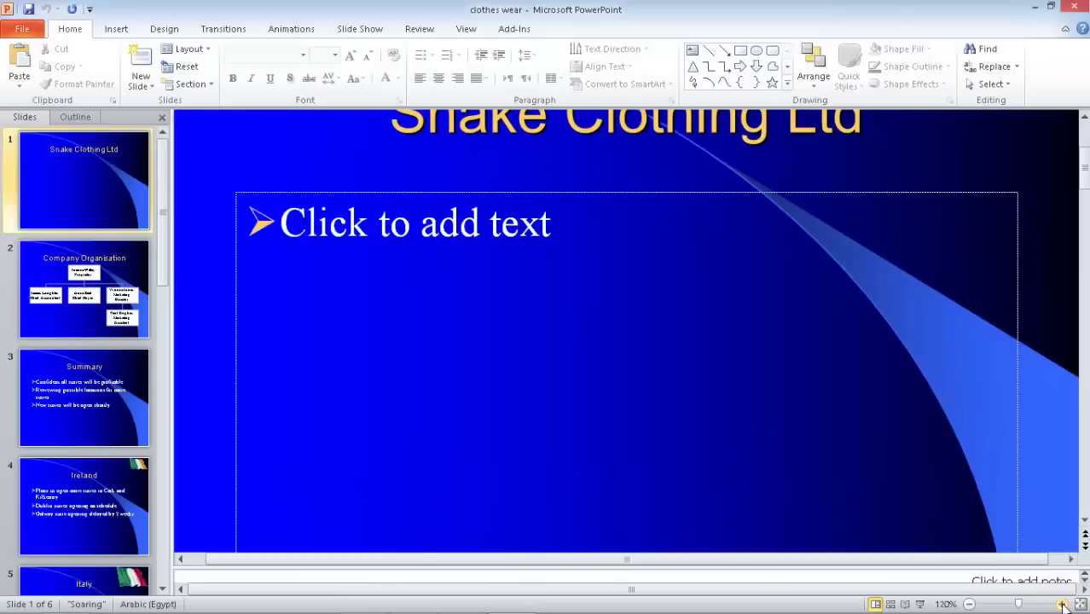
- Zoom the slide view back out to 100%
left_click(968, 604)
left_click(969, 604)
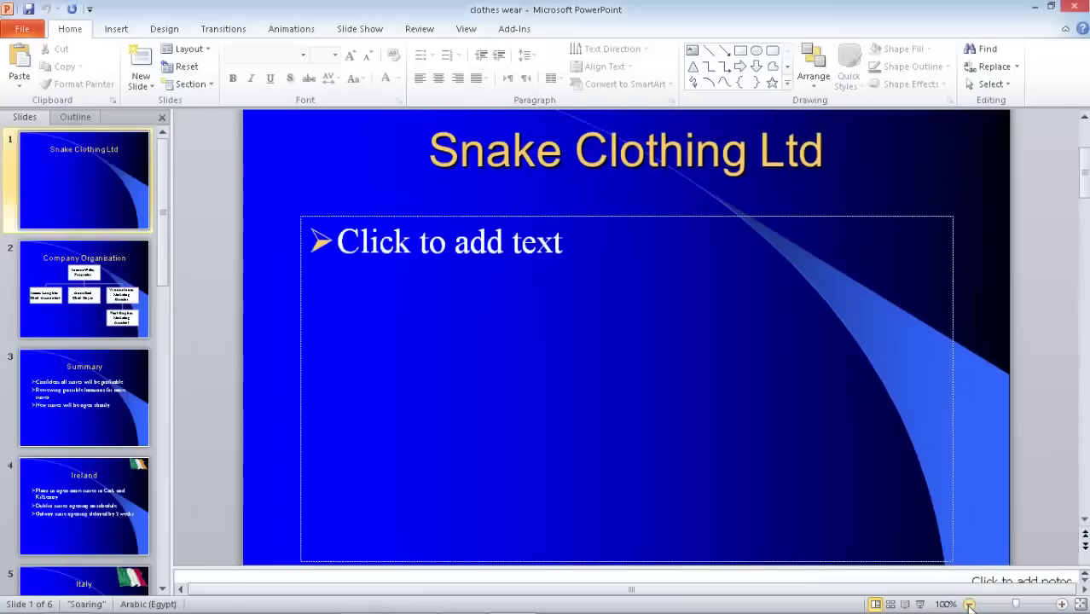
left_click(968, 604)
left_click(969, 604)
left_click(968, 604)
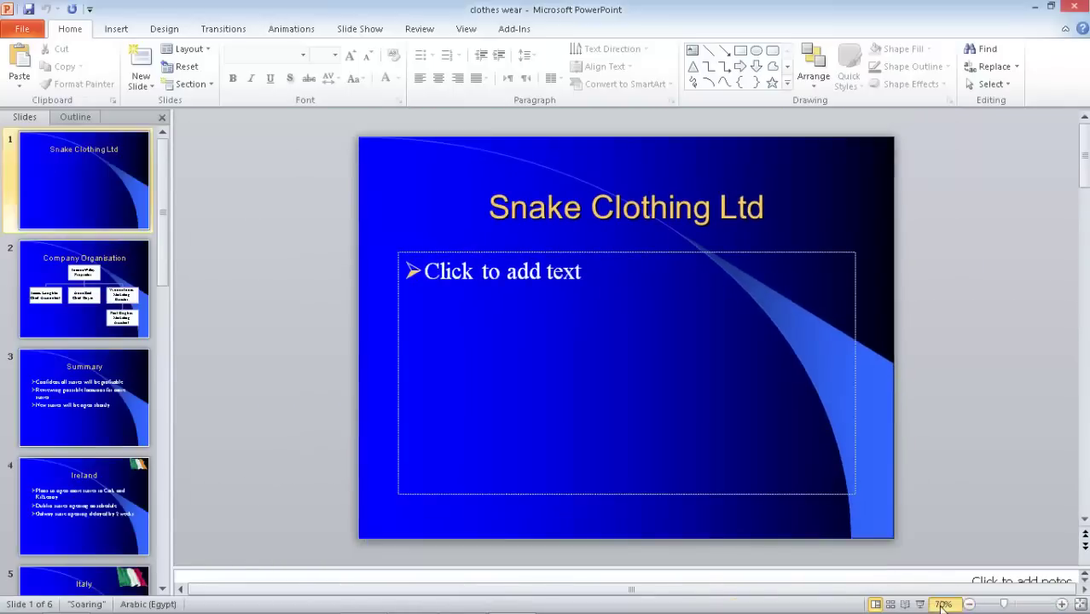
- Set the zoom to 100% in the Zoom dialog, then drag the slider to about 72%
left_click(943, 603)
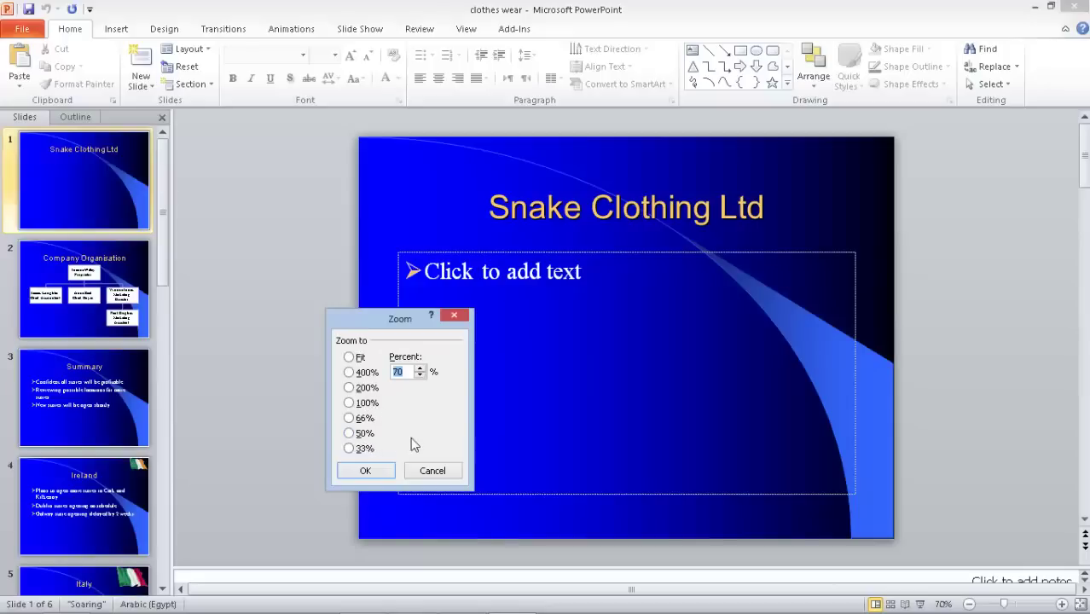
type("100")
left_click(364, 469)
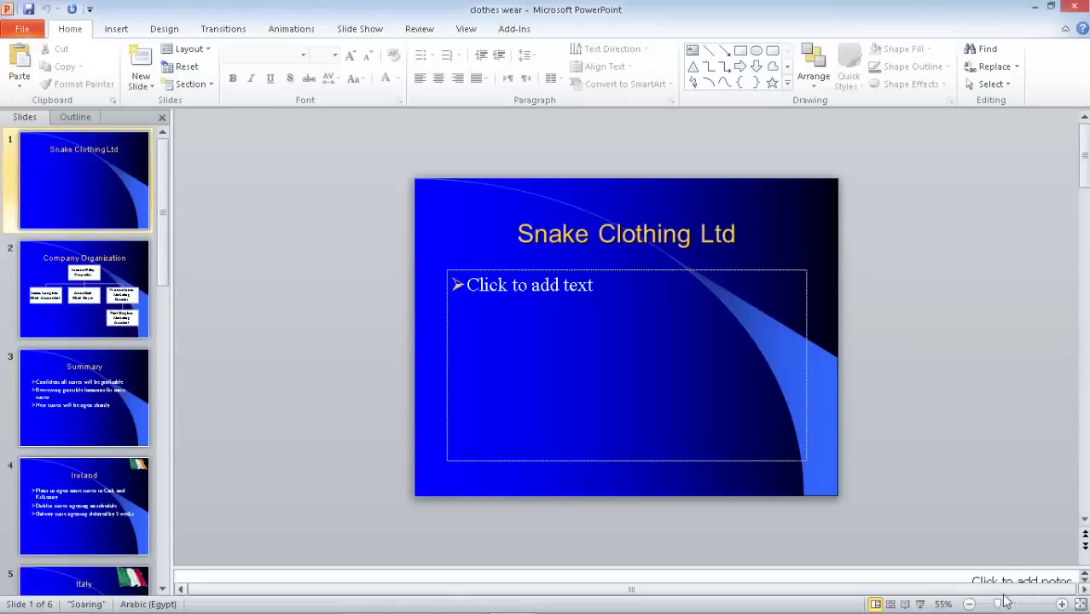
mouse_move(999, 603)
left_mouse_down()
mouse_move(1017, 605)
mouse_move(1004, 605)
left_mouse_up()
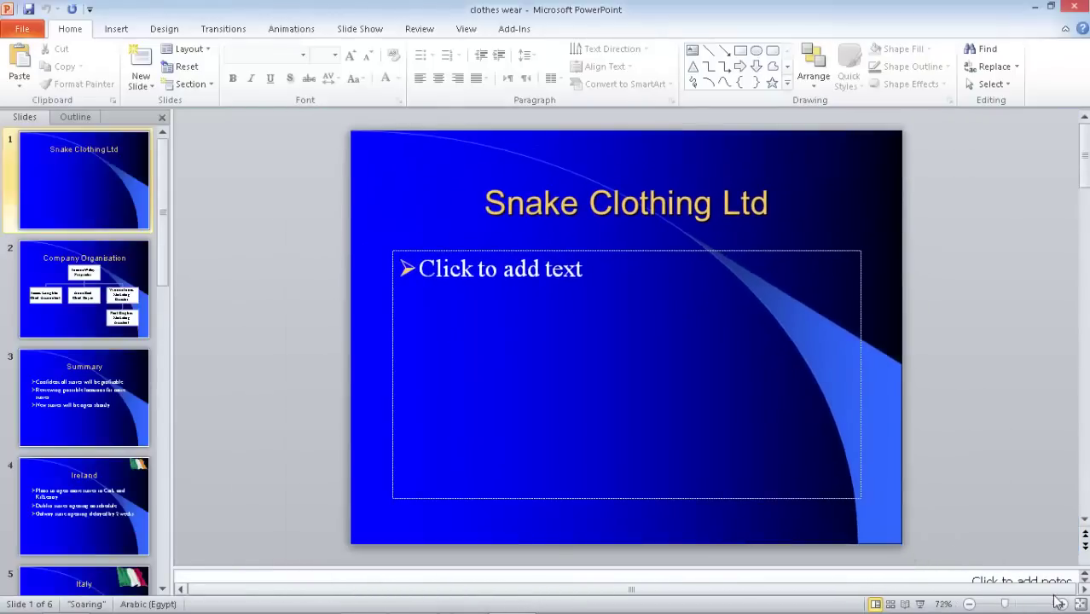
- Zoom the slide to 101% via View > Zoom, then fit the slide to the window
mouse_move(1019, 613)
left_click(465, 32)
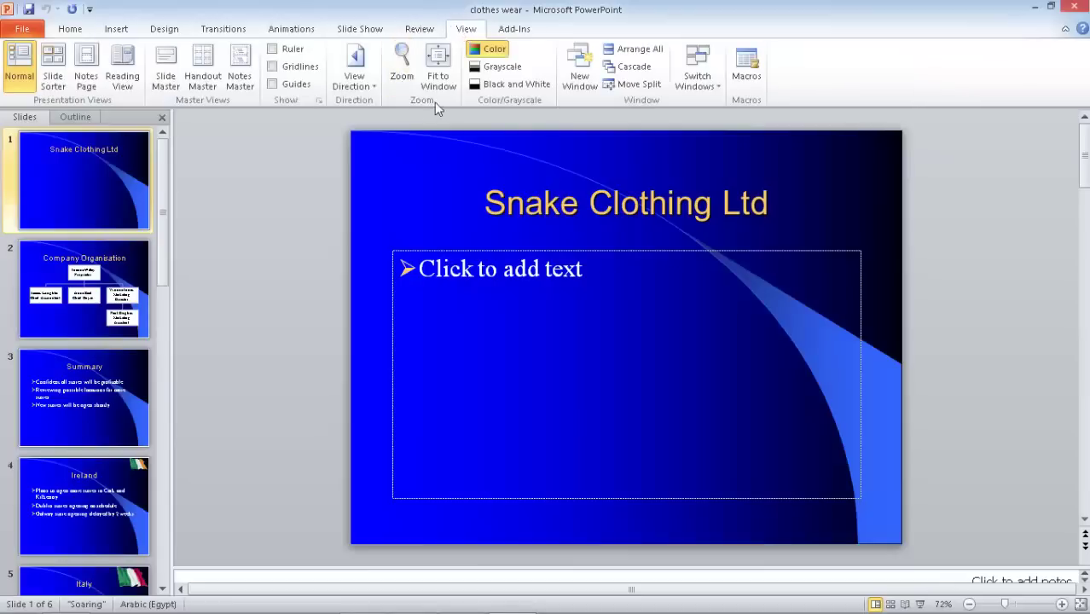
left_click(401, 75)
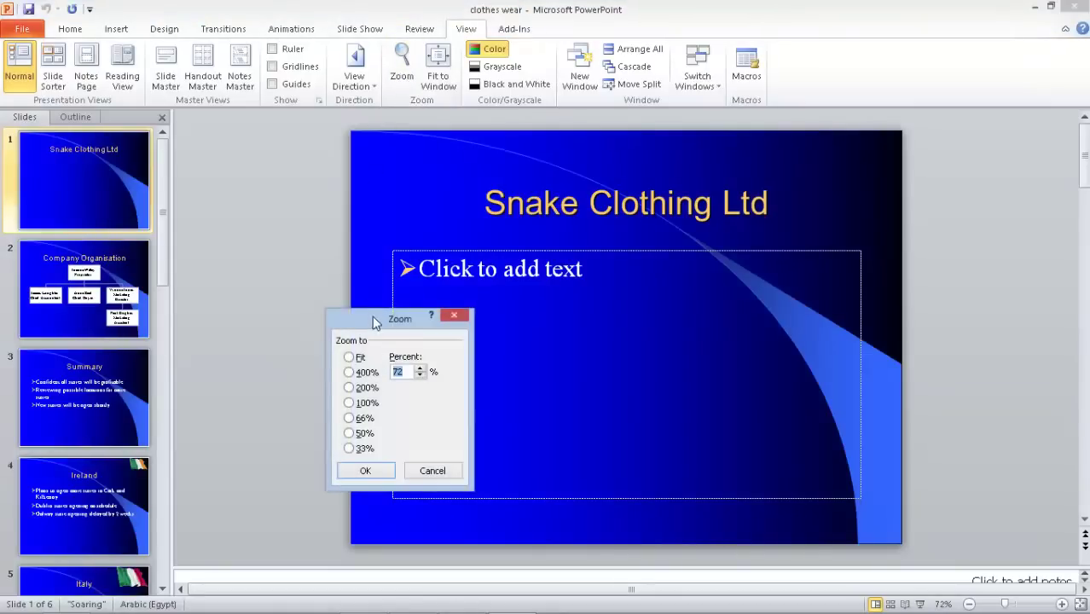
left_click_drag(376, 312, 278, 221)
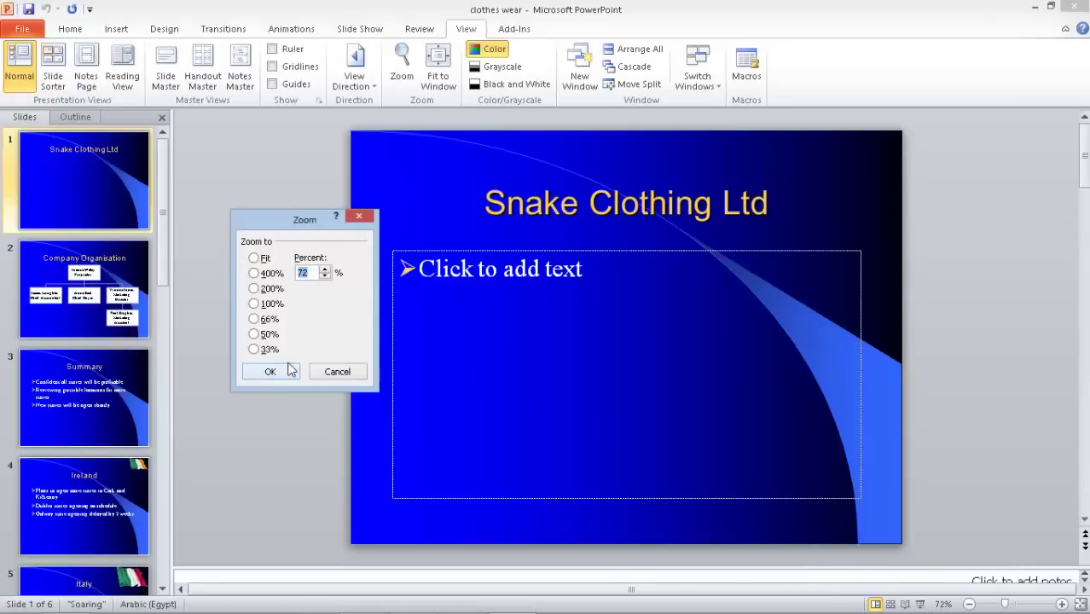
type("141")
left_click(270, 371)
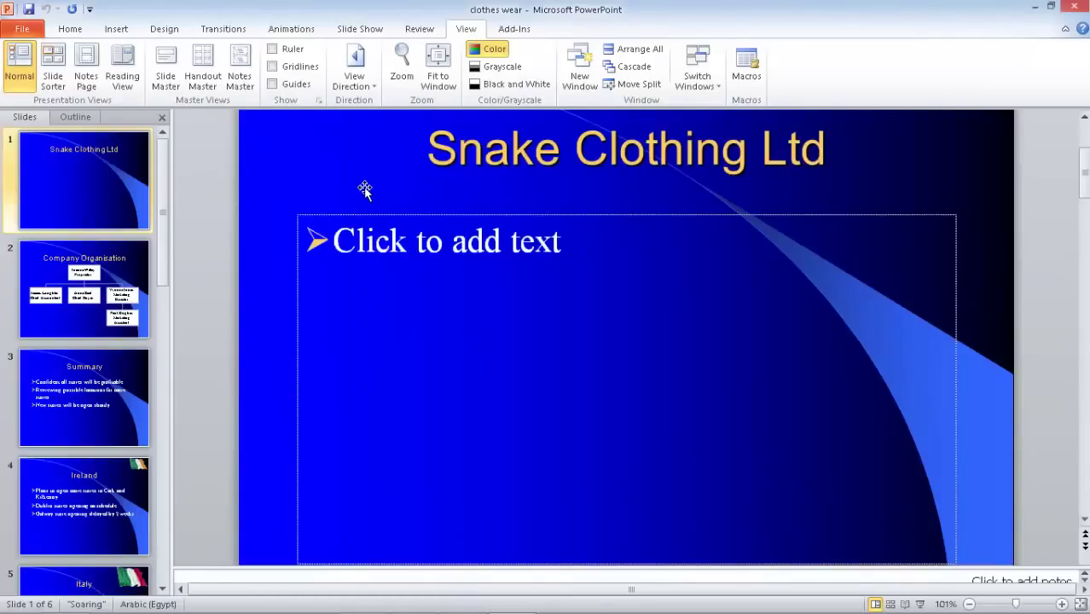
left_click(435, 83)
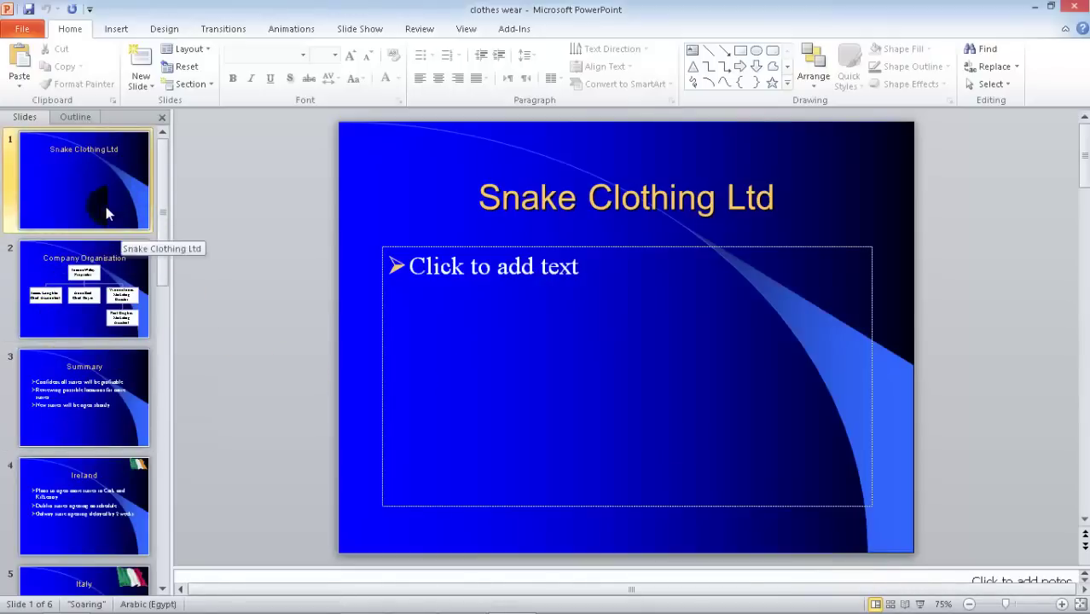
left_click(82, 274)
left_click(86, 290)
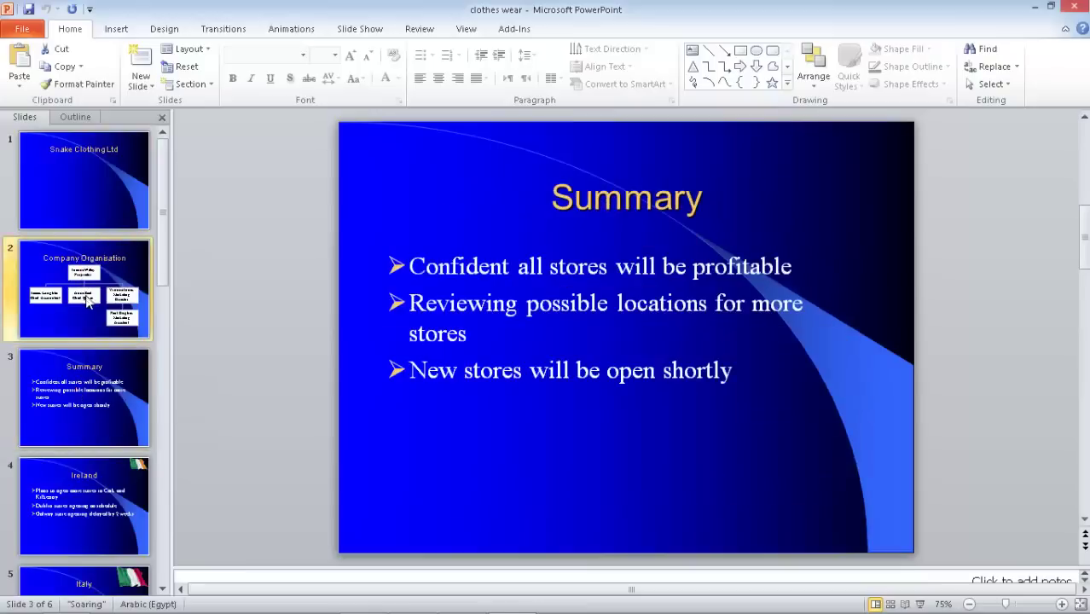
left_click(88, 184)
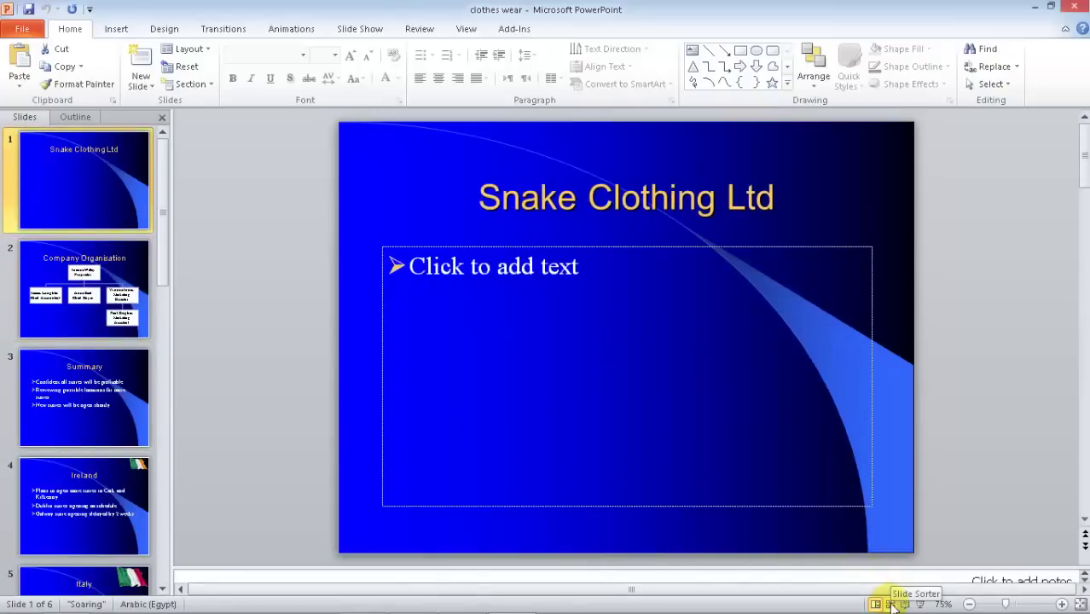
- Switch to Slide Sorter view and select slide 3, Summary
left_click(890, 604)
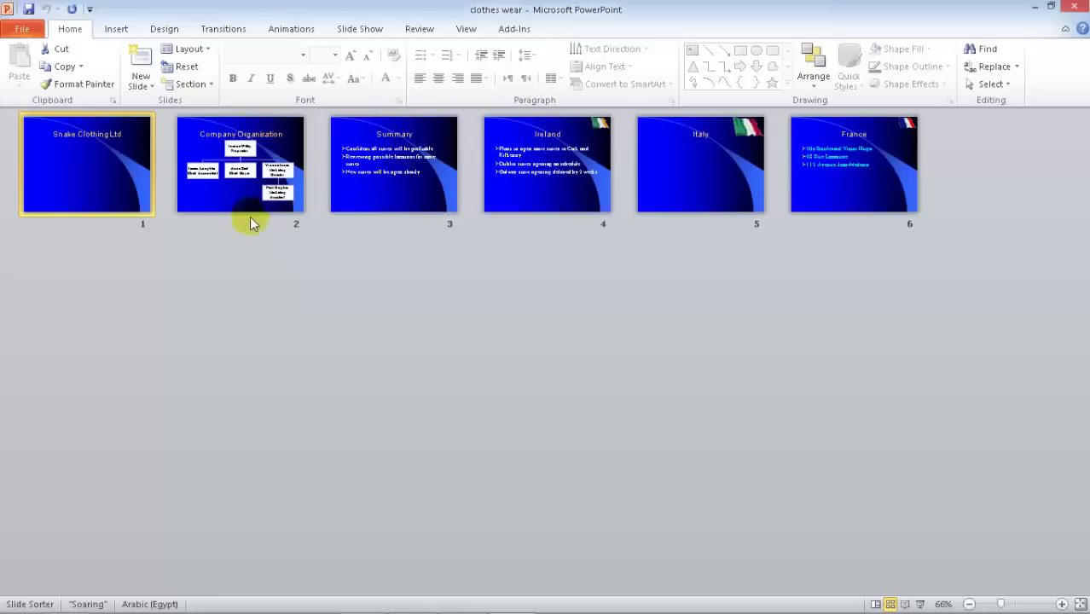
left_click(402, 173)
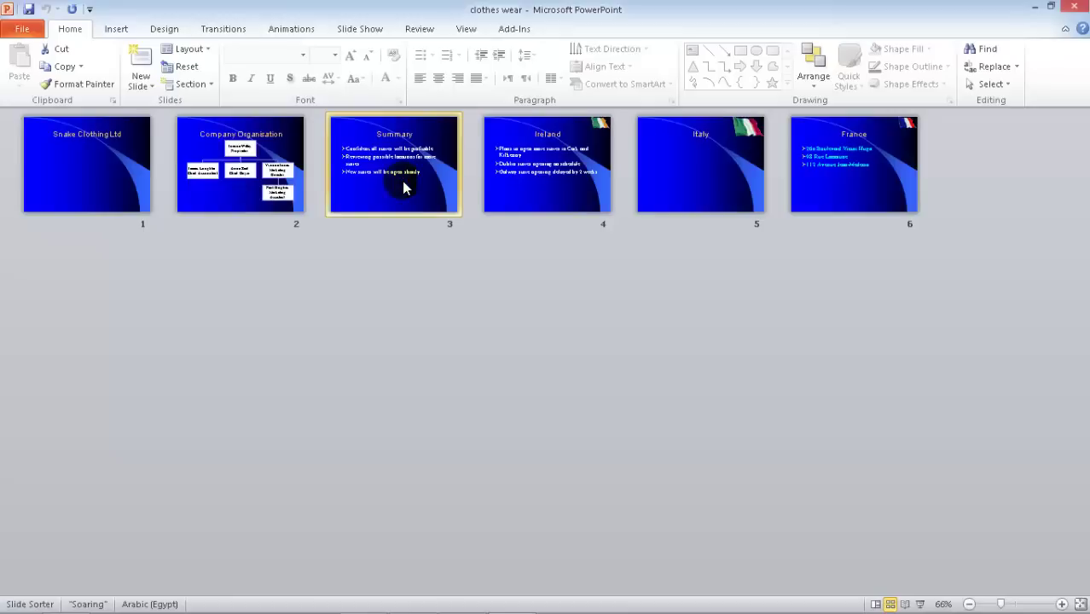
left_click_drag(405, 188, 339, 243)
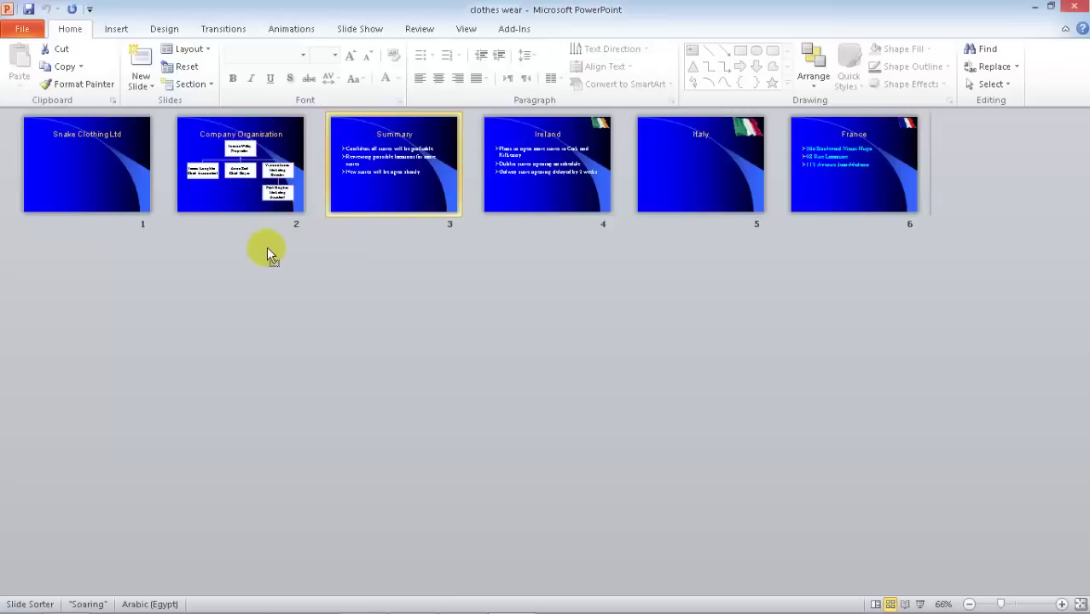
left_click_drag(266, 247, 173, 220)
left_click_drag(173, 220, 162, 195)
left_click_drag(167, 195, 187, 213)
mouse_move(188, 213)
left_mouse_down()
mouse_move(288, 212)
mouse_move(167, 207)
left_mouse_up()
left_click_drag(165, 198, 165, 199)
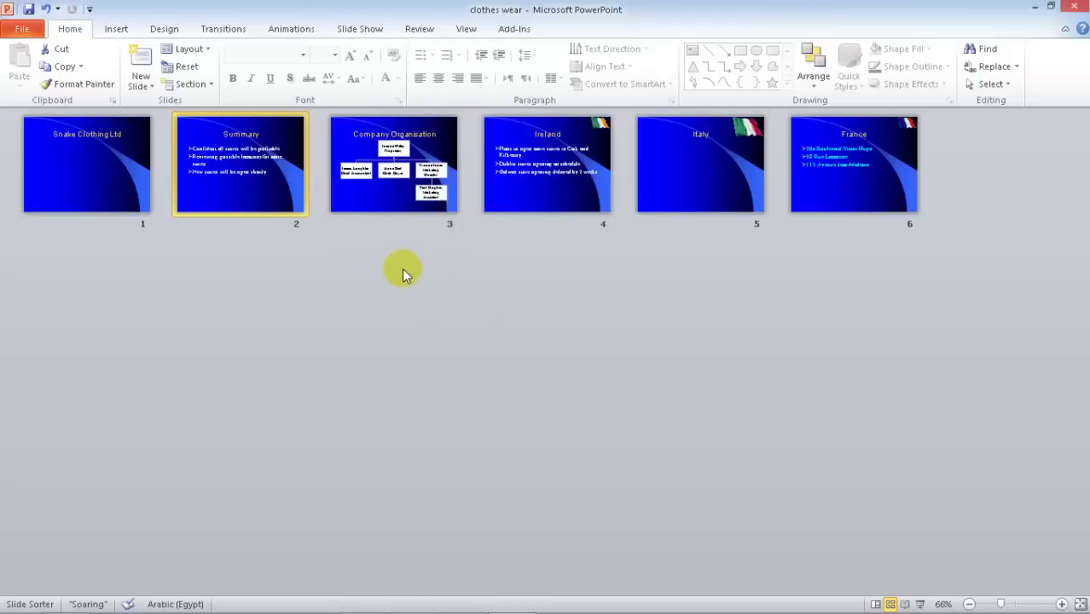
left_click_drag(243, 178, 456, 205)
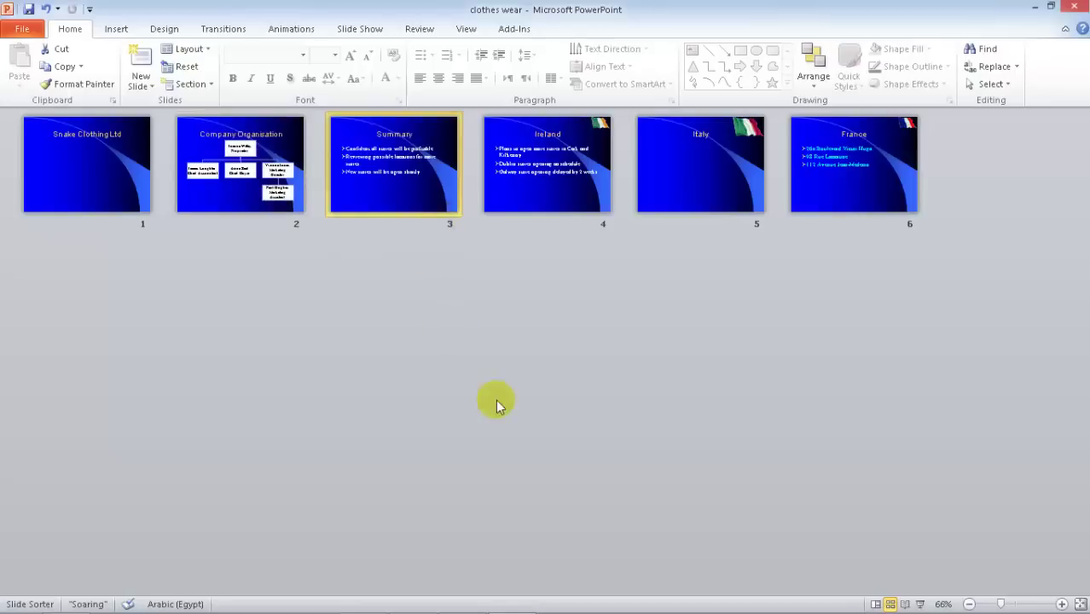
- Run the deck as a windowed show, advance one slide, then end the show with Esc
left_click(687, 427)
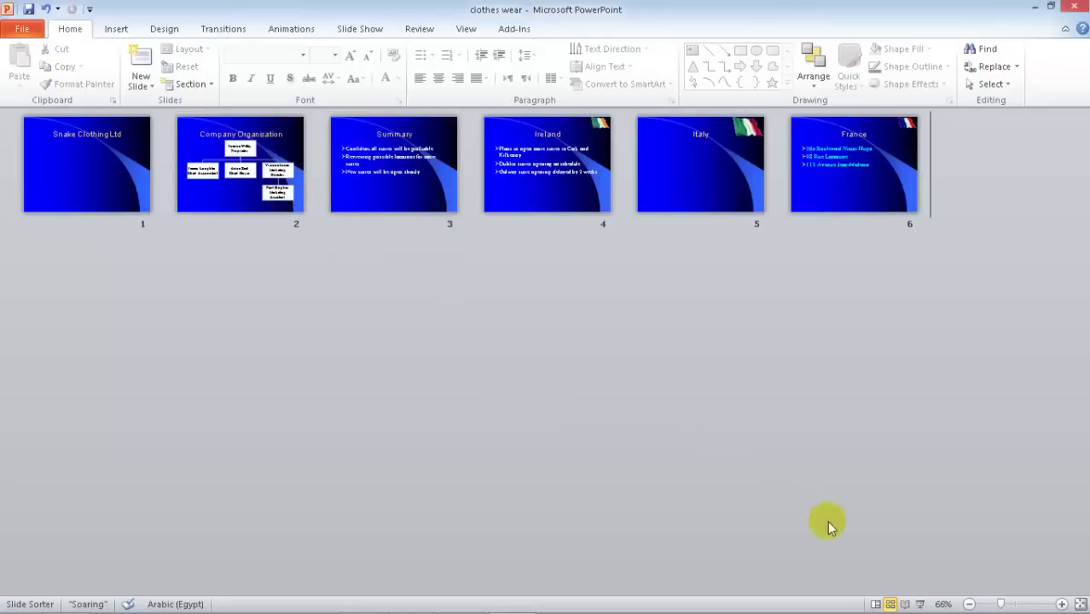
left_click(905, 604)
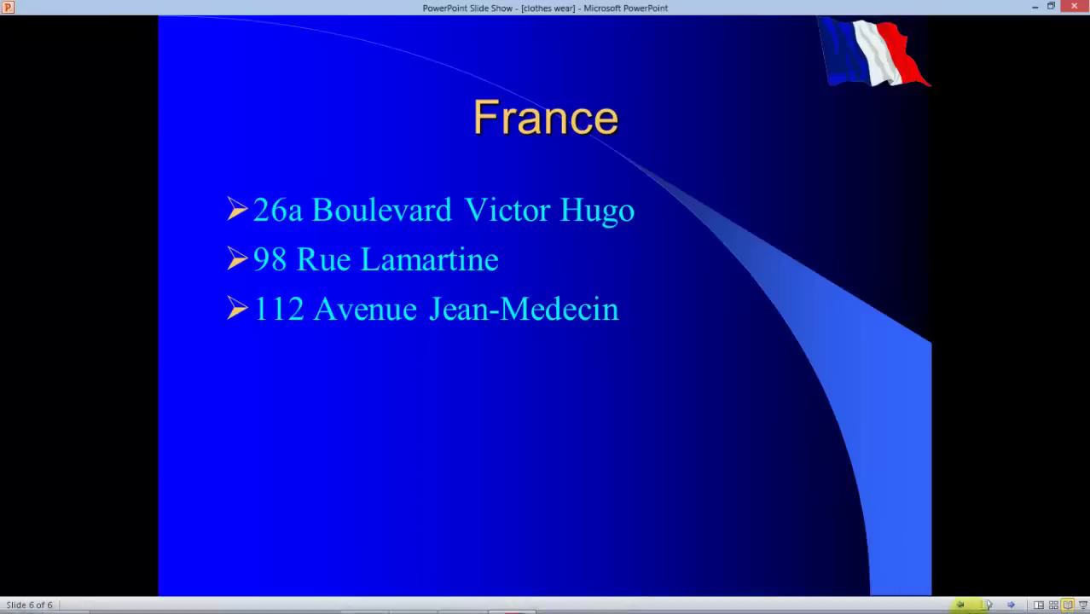
left_click(873, 586)
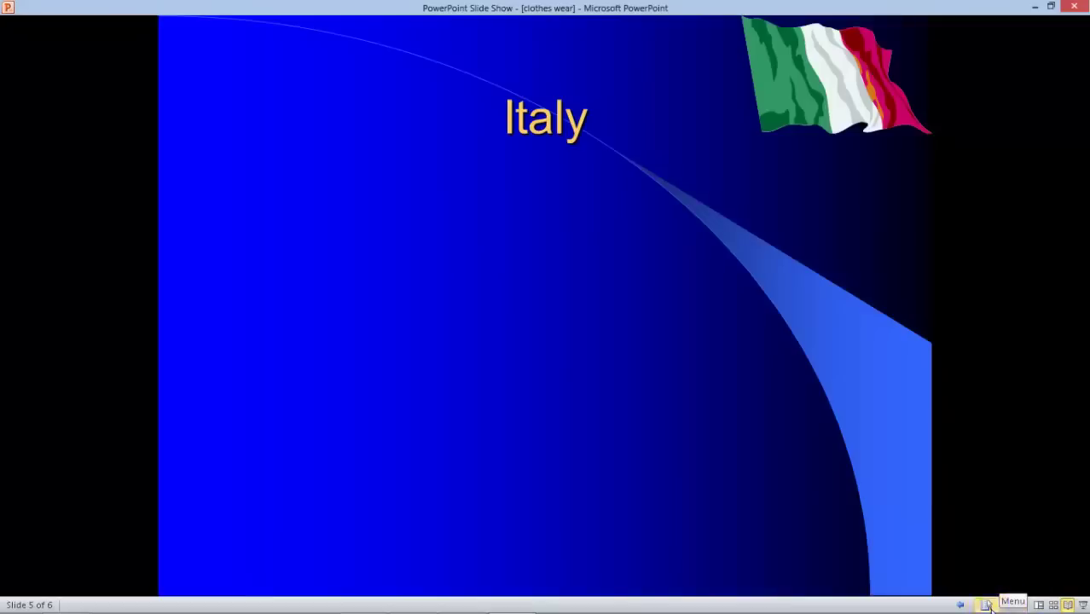
left_click(986, 605)
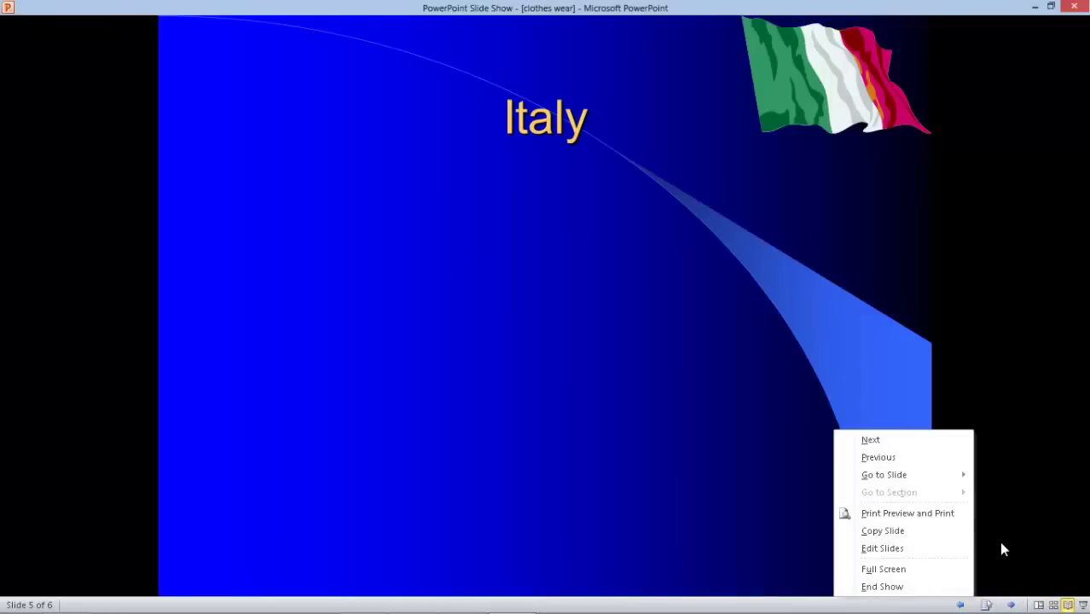
key("Escape")
key("Escape")
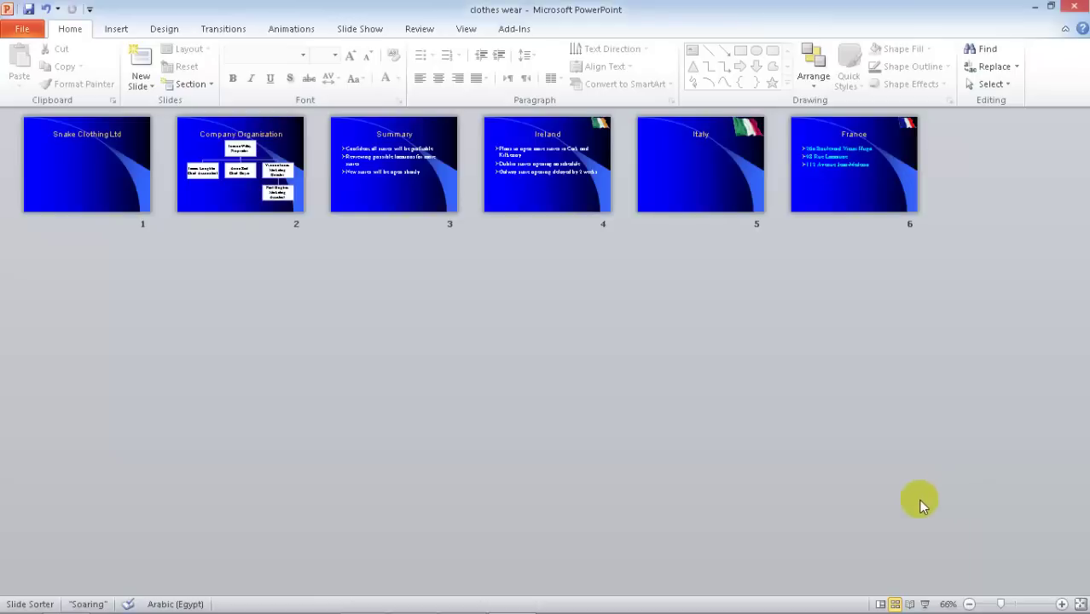
- Page through the deck in Reading View to the Summary slide, then return to Normal view
mouse_move(914, 610)
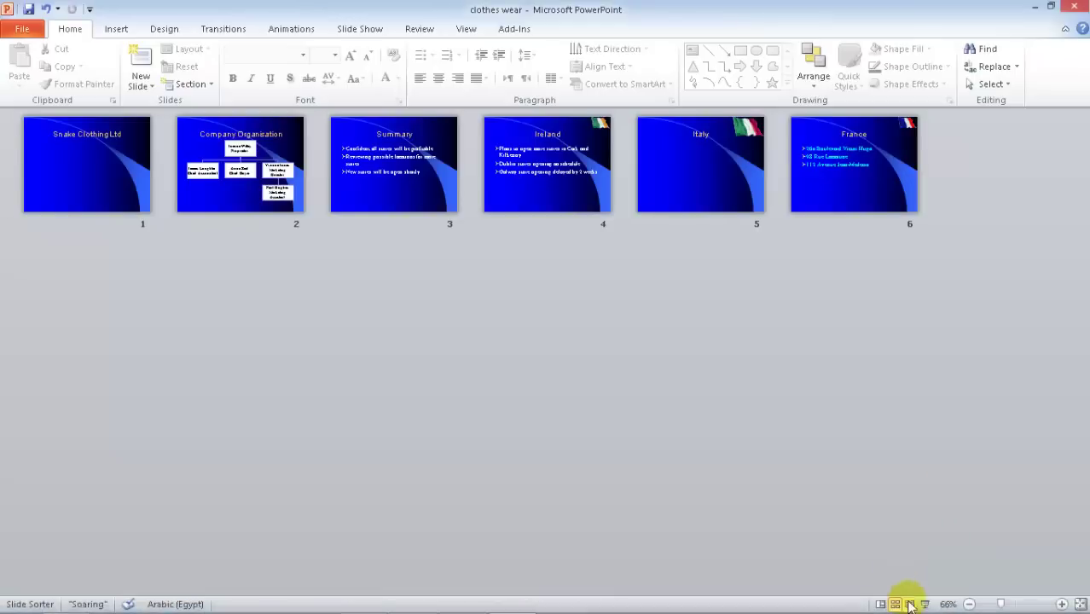
left_click(909, 604)
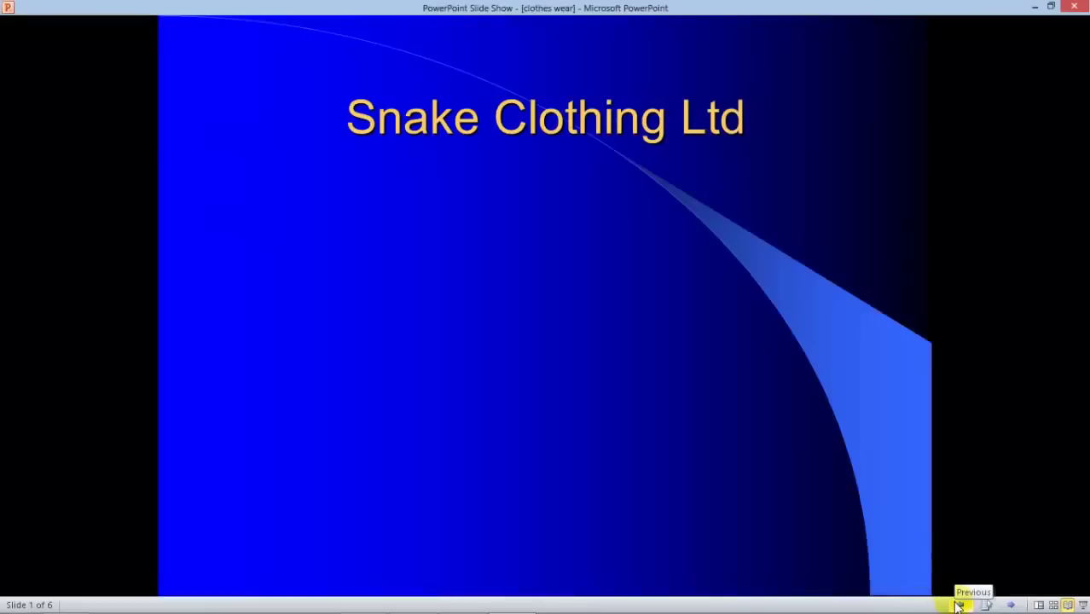
left_click(1015, 606)
left_click(1015, 606)
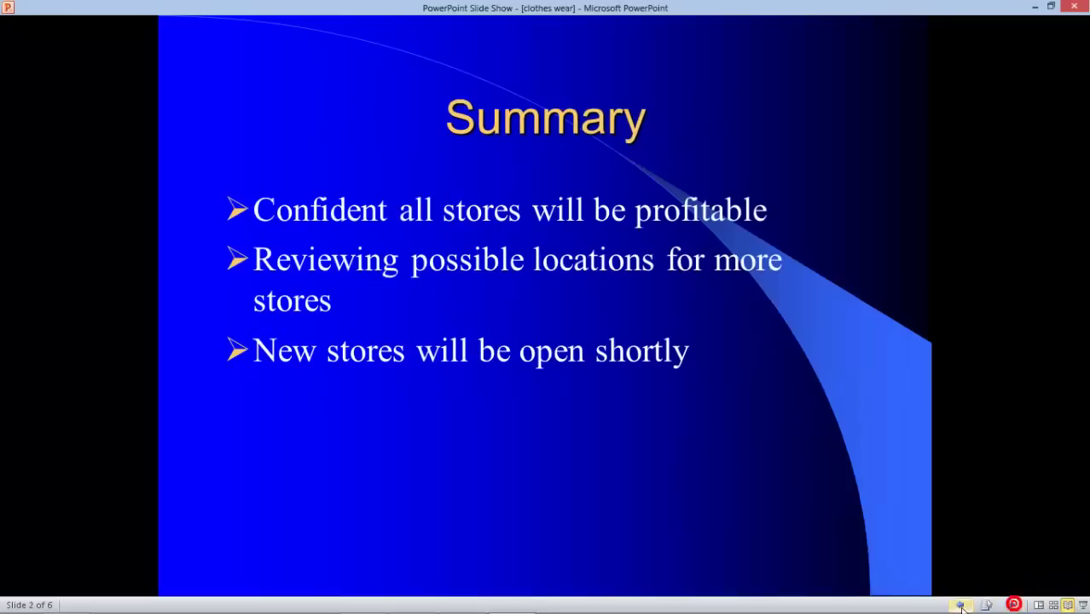
left_click(960, 606)
left_click(1010, 604)
left_click(1041, 606)
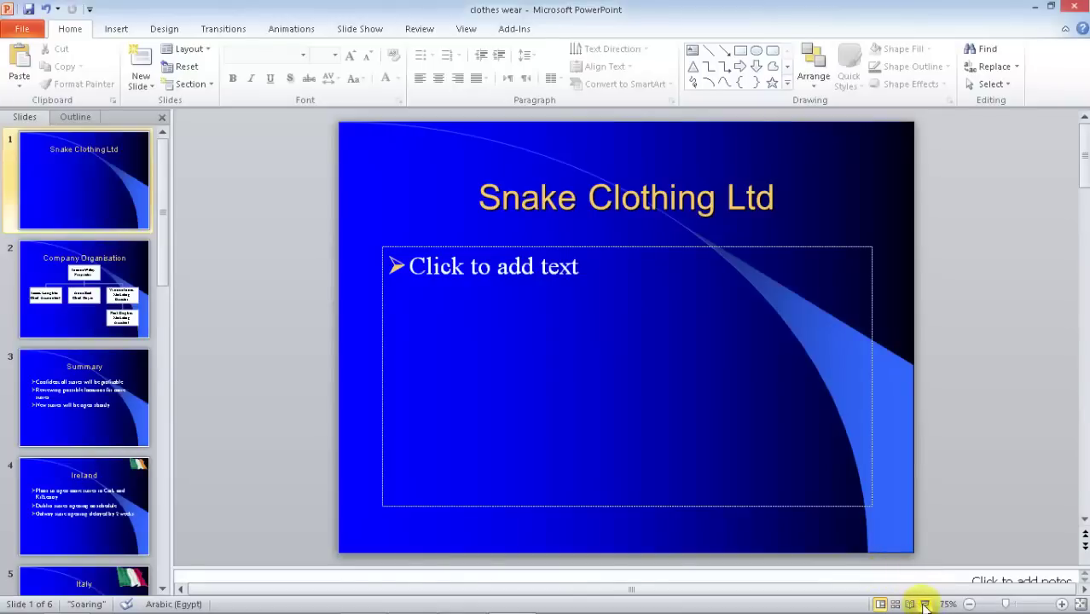
- Run the slide show forward to the Ireland slide, step back to Summary, then end it with Esc
left_click(924, 604)
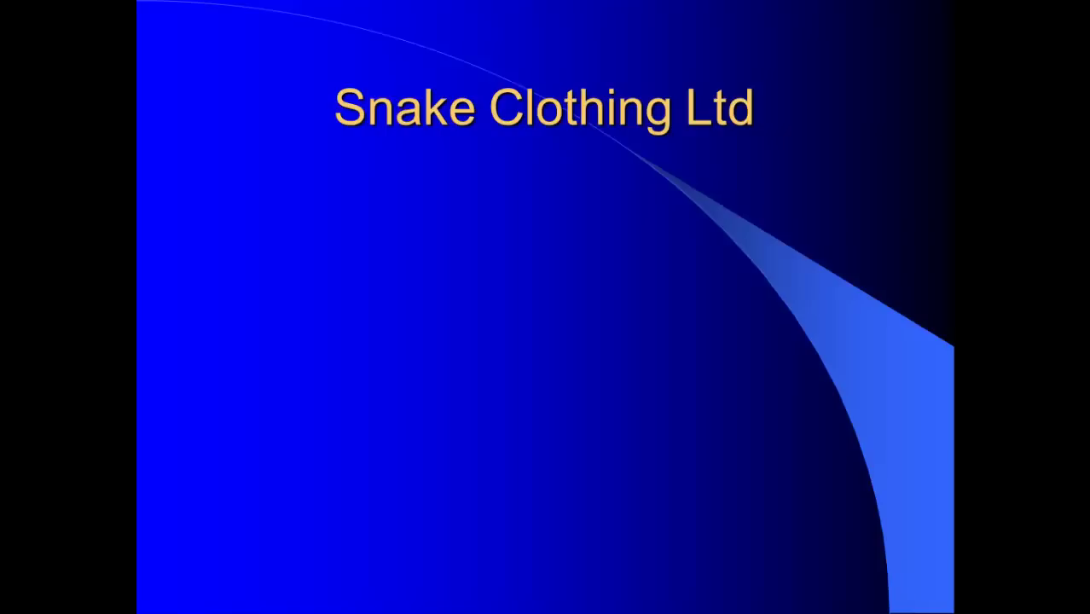
left_click(656, 487)
left_click(446, 445)
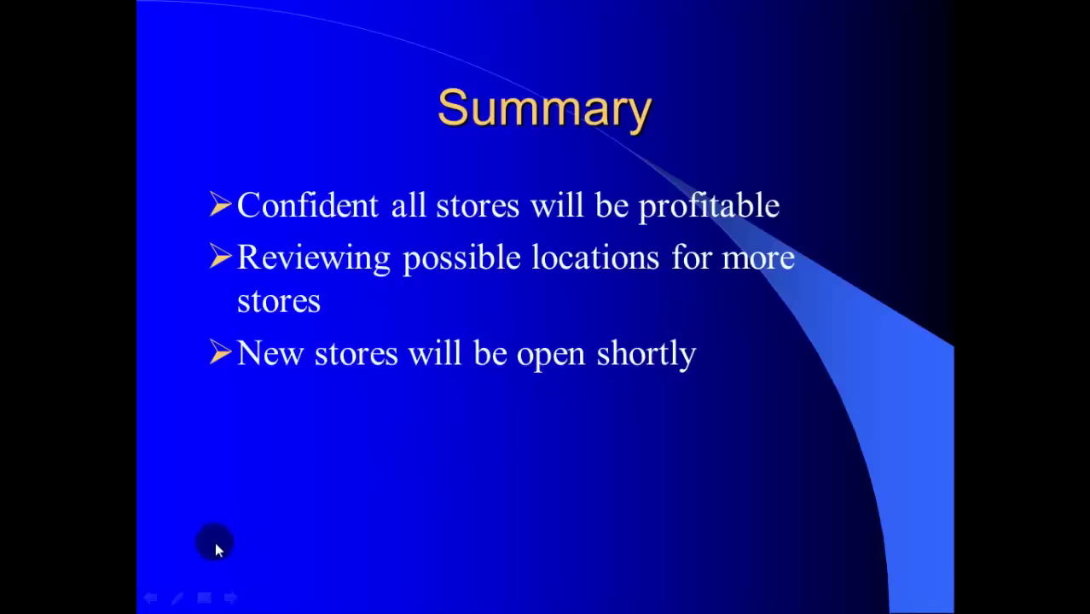
left_click(230, 598)
left_click(149, 595)
key("Escape")
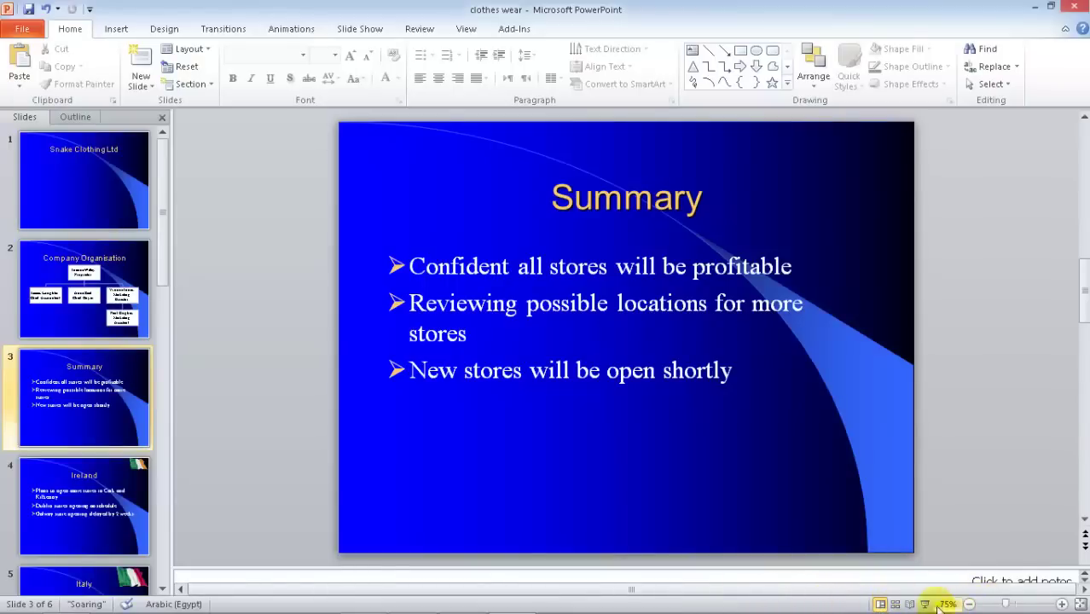
- Switch the ribbon to the View tab
mouse_move(921, 608)
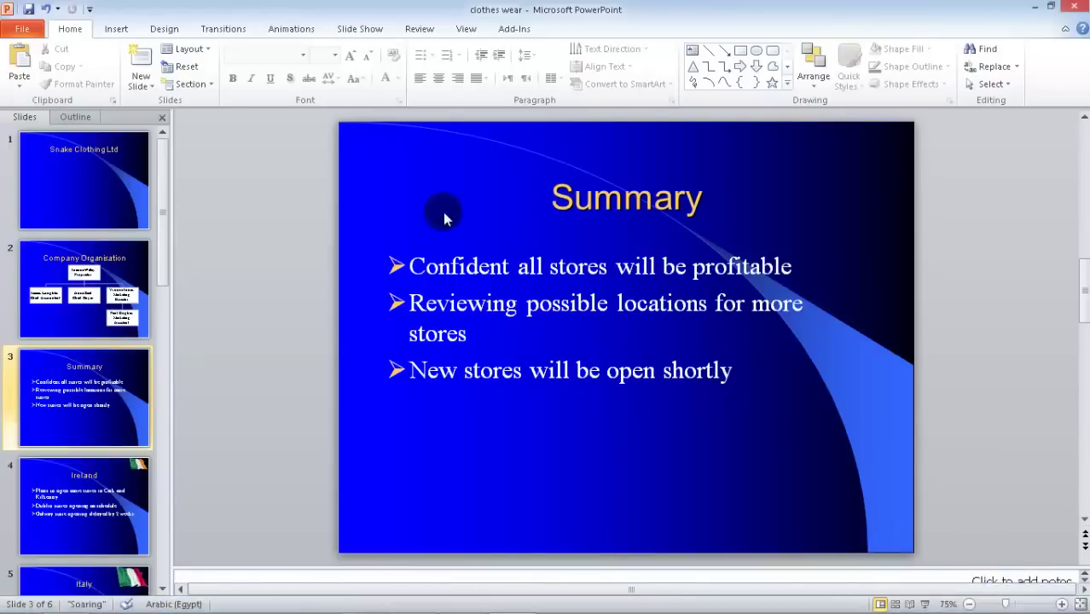
left_click(464, 30)
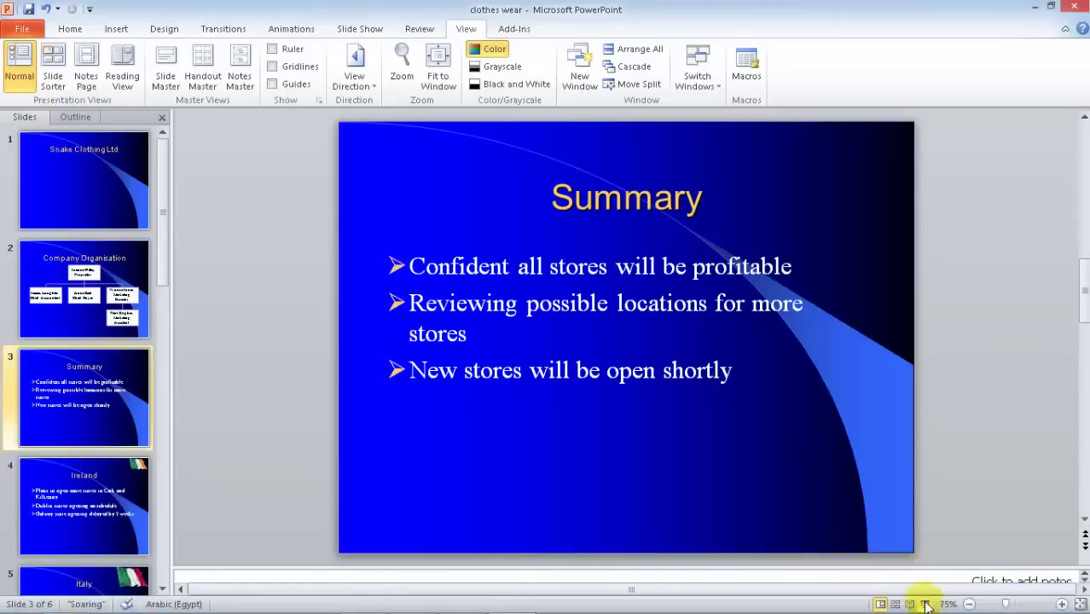
- Preview the Summary slide in Notes Page view, then return to Normal view
left_click(84, 67)
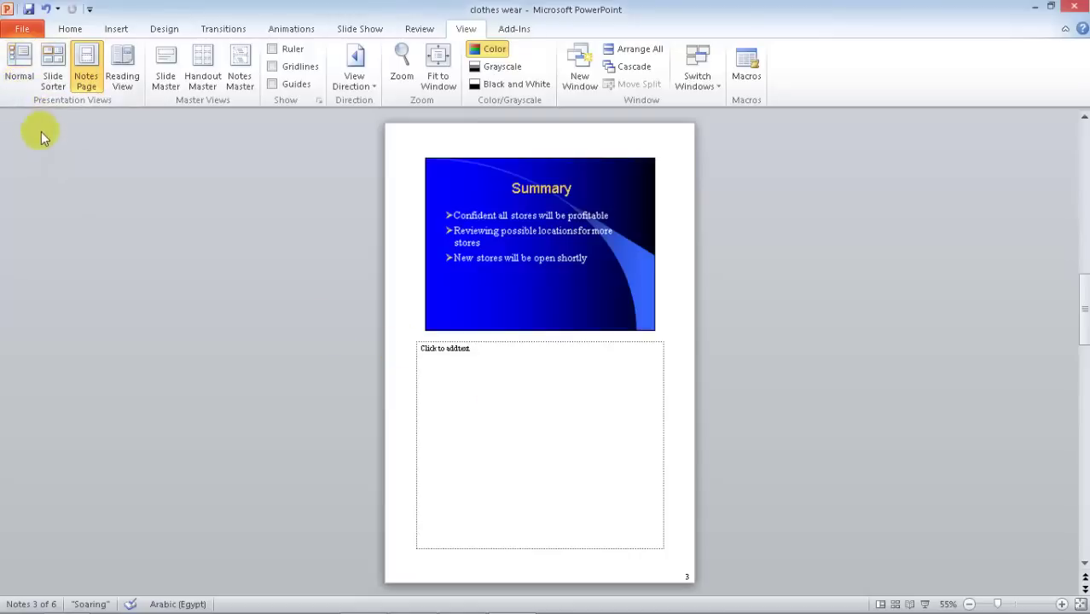
left_click(18, 67)
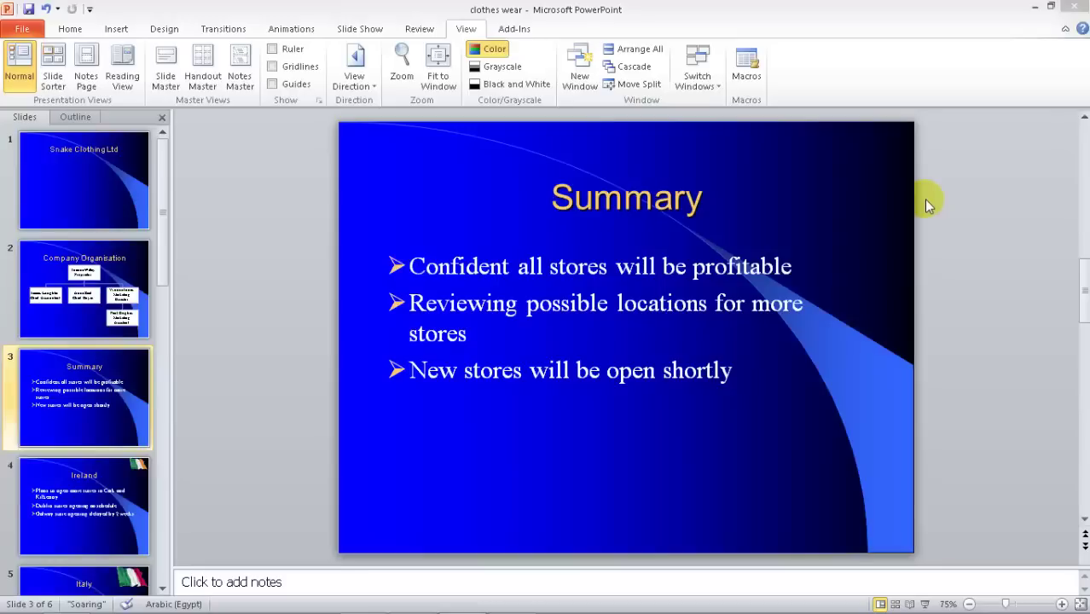
left_click(398, 82)
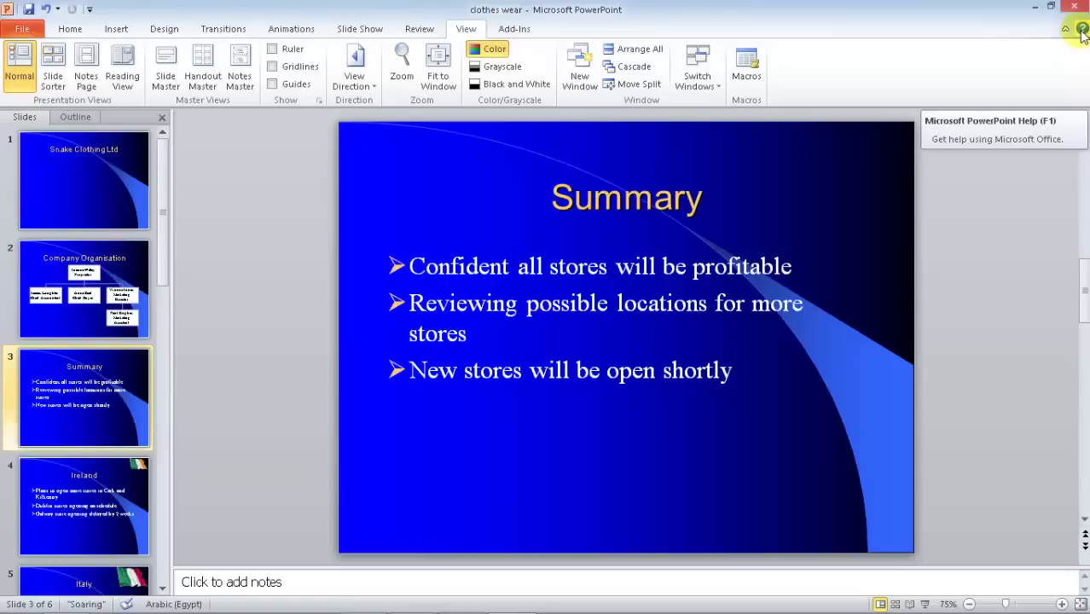
left_click(1081, 31)
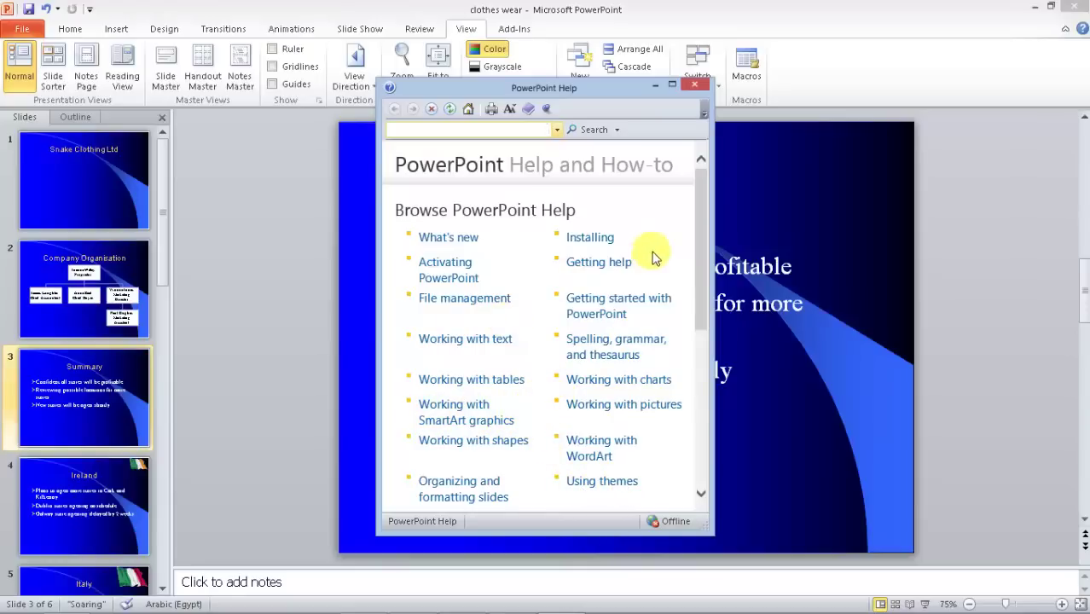
left_click(696, 223)
mouse_move(697, 232)
left_mouse_down()
mouse_move(691, 389)
mouse_move(688, 210)
left_mouse_up()
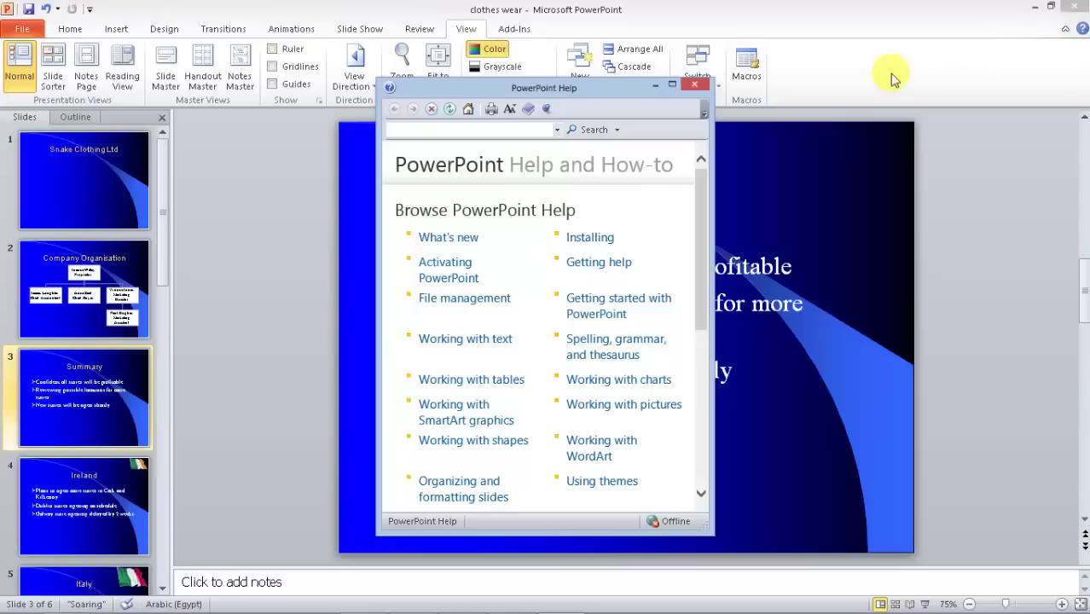
left_click(697, 86)
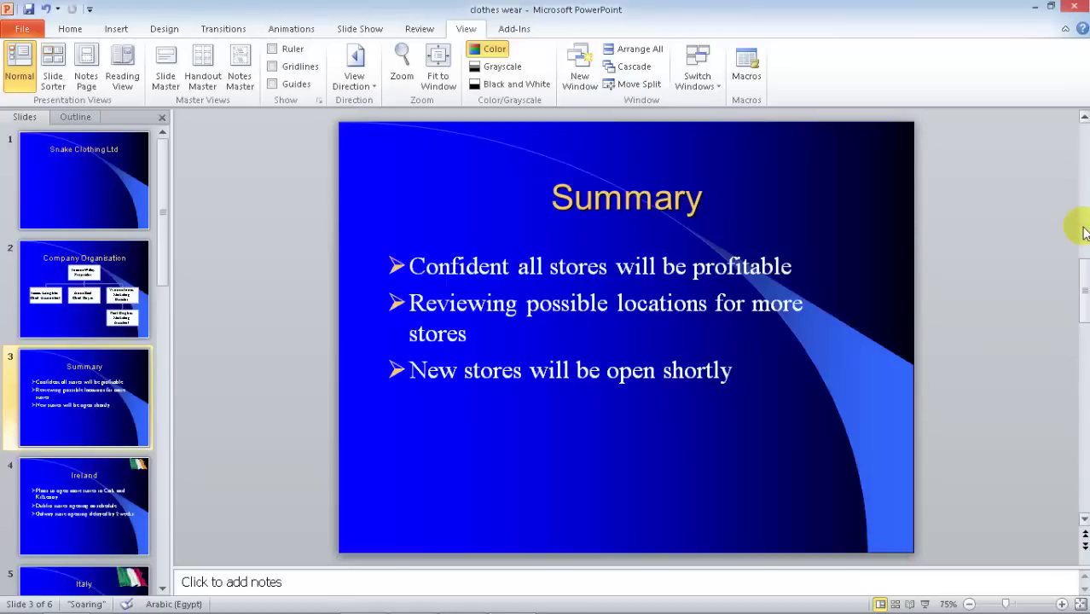
key("F1")
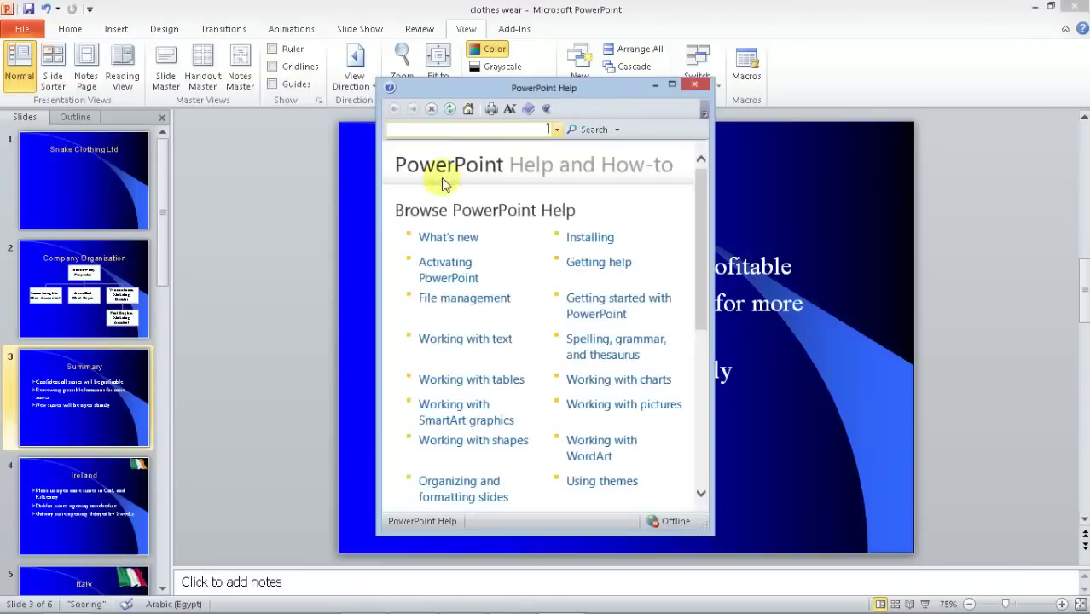
left_click(693, 87)
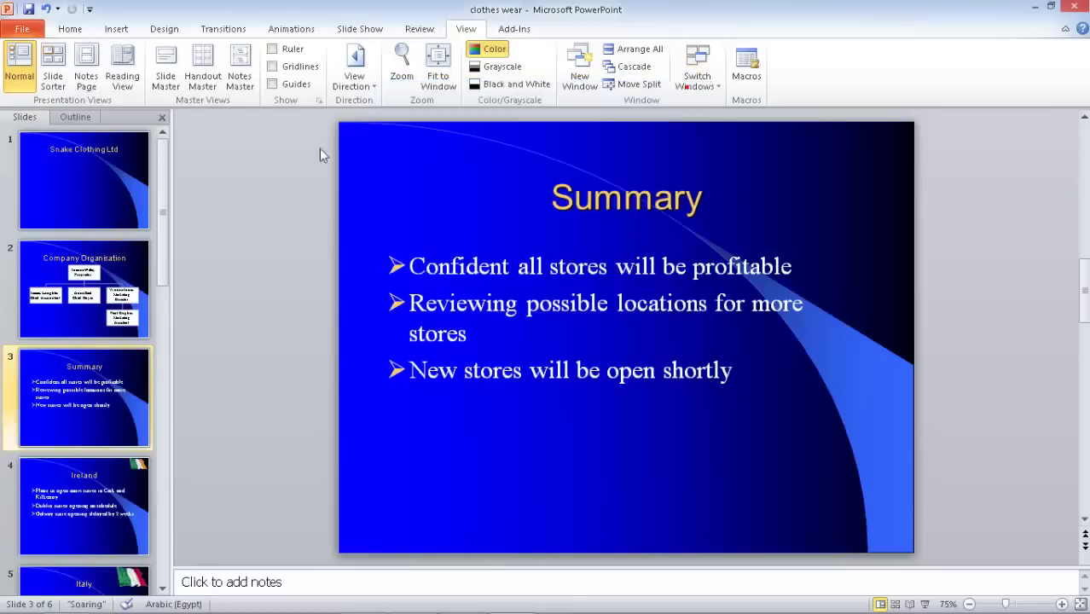
- Open Microsoft Office Help from the File menu's Help page, then close the Help window
left_click(23, 32)
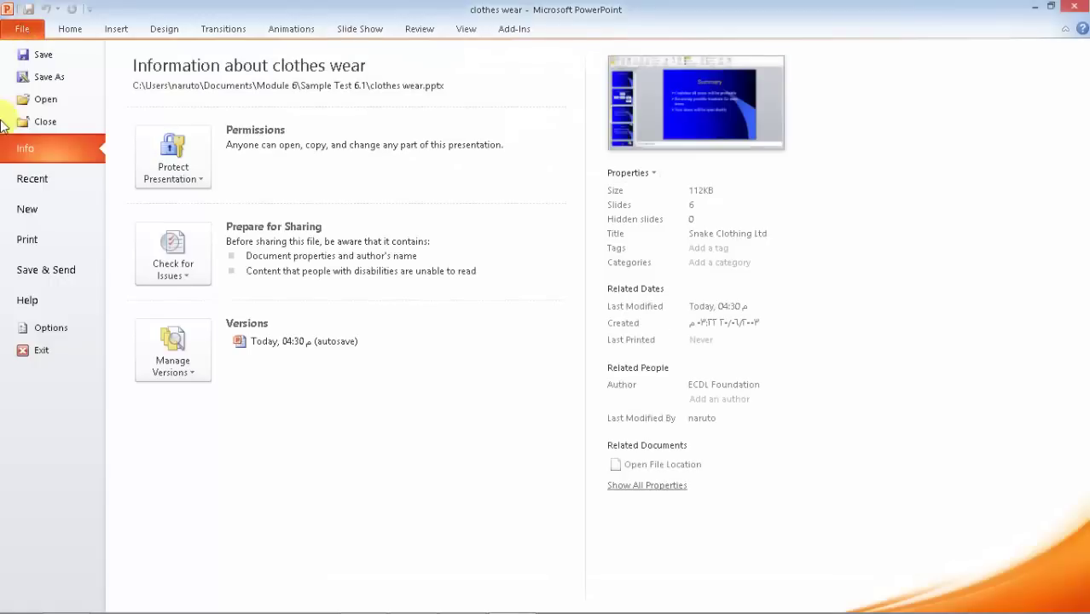
left_click(30, 309)
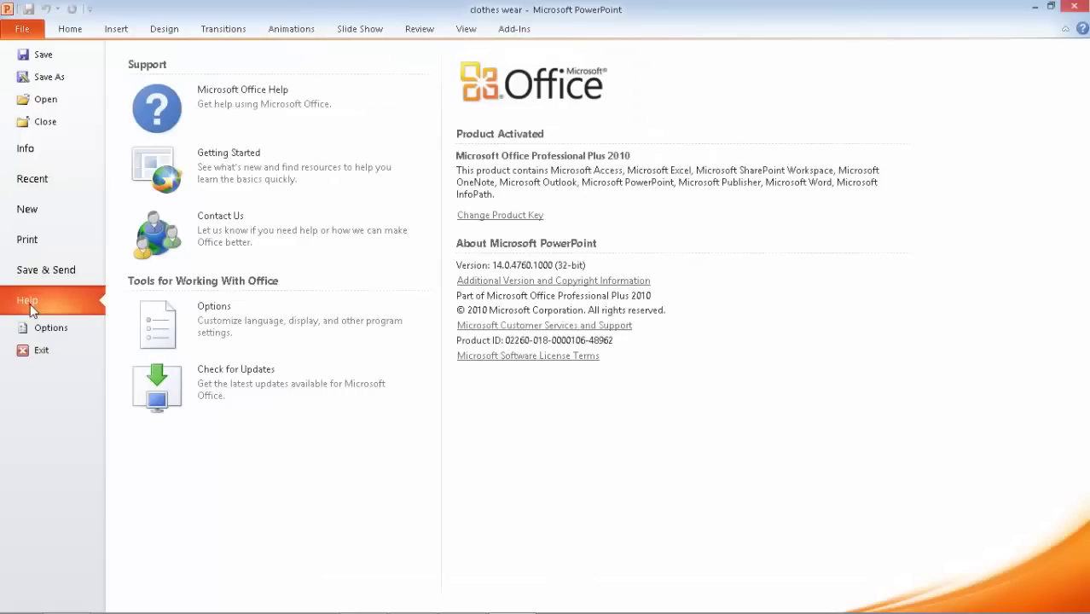
left_click(230, 115)
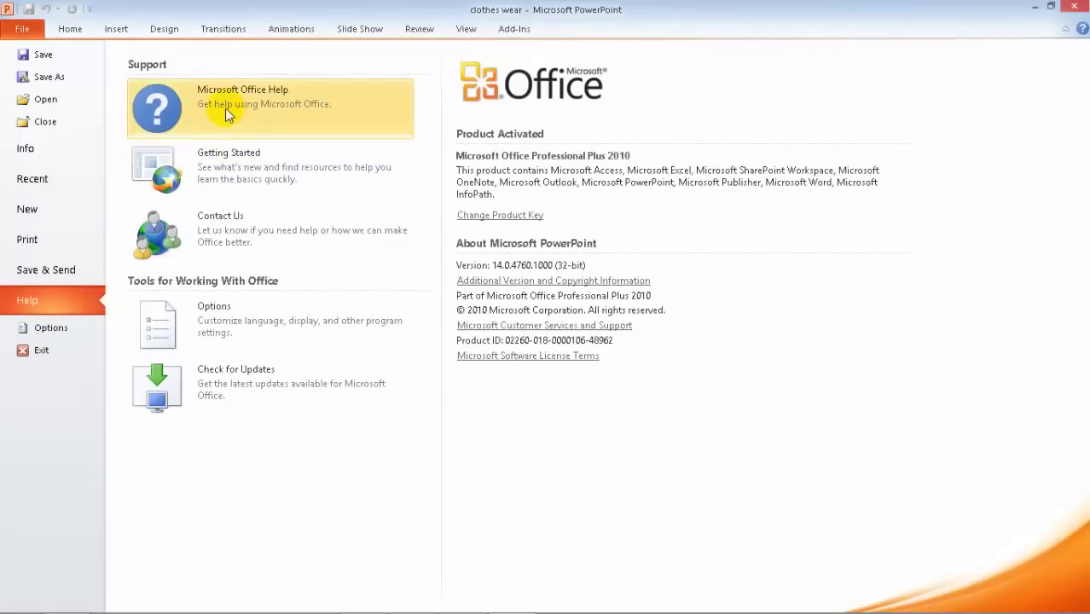
left_click(284, 98)
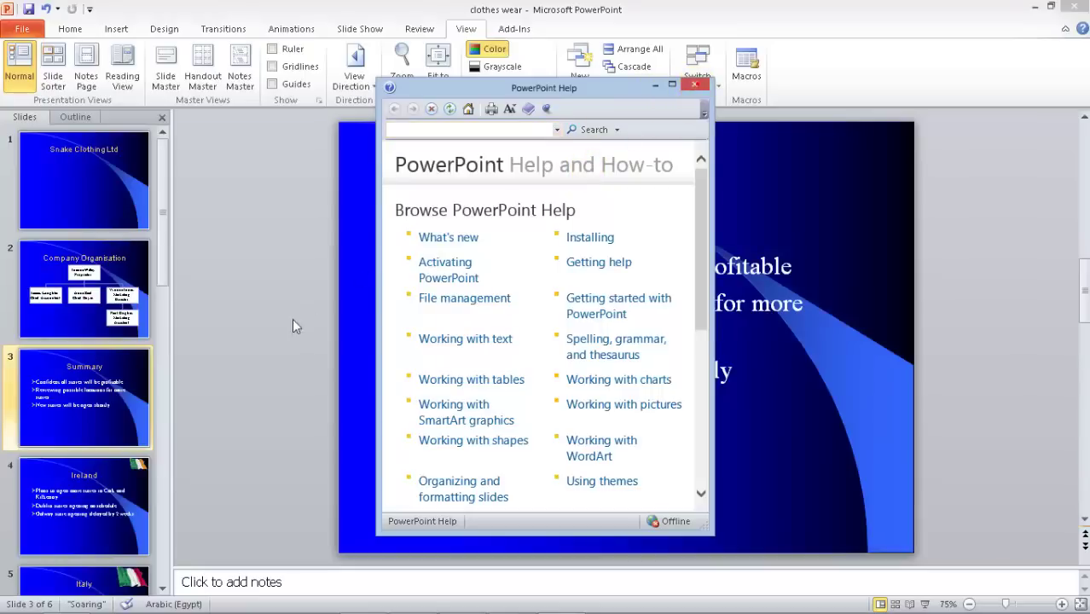
left_click(700, 87)
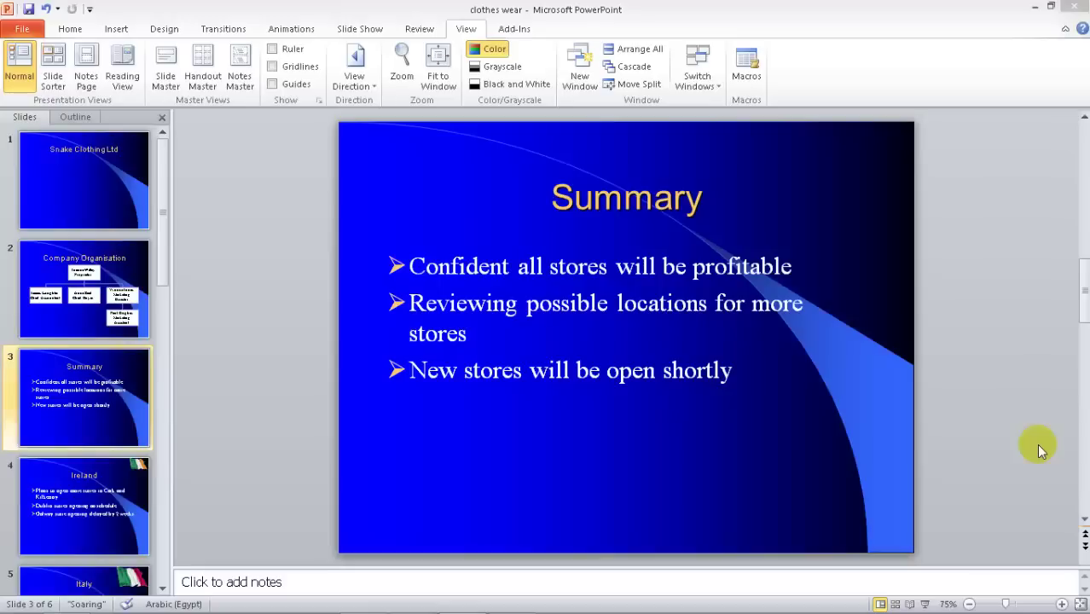
- Open PowerPoint Help, search for 'zoom', and select the search term to replace it
left_click(1082, 29)
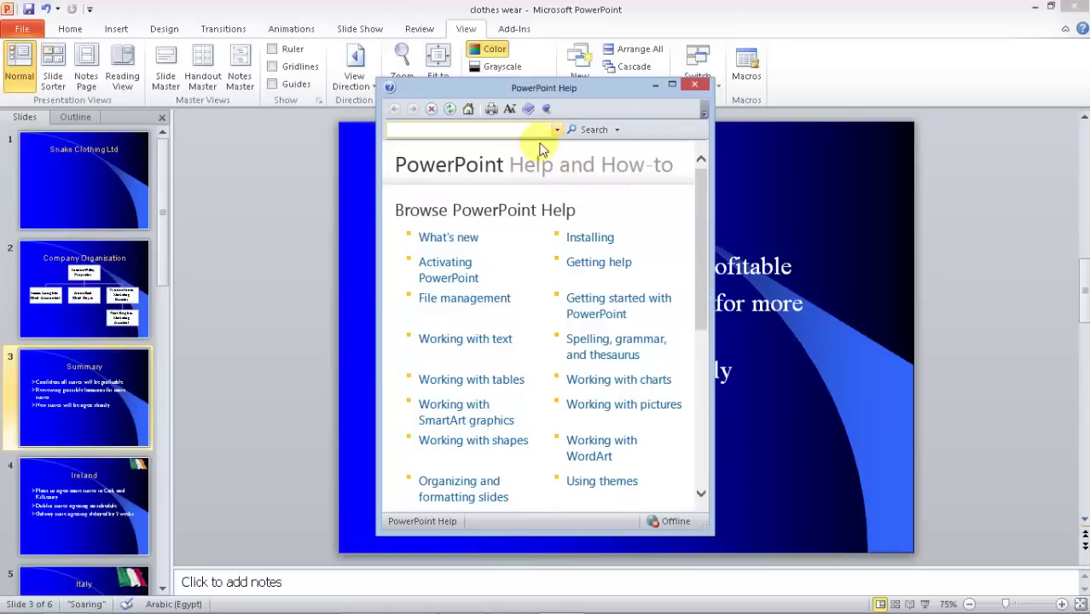
type("z")
type("oom")
left_click(590, 130)
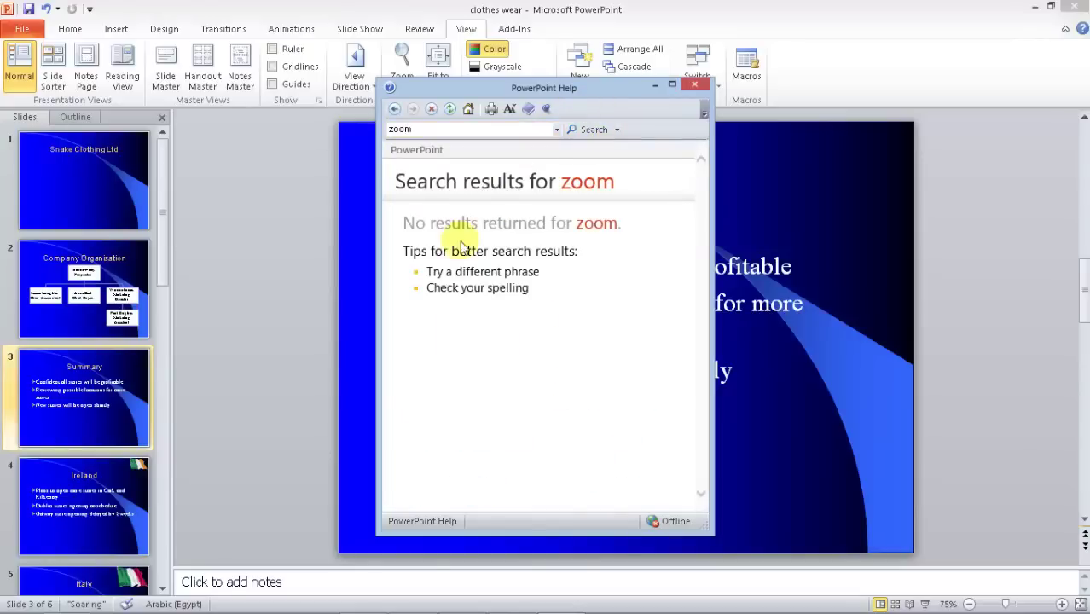
left_click(445, 130)
double_click(445, 129)
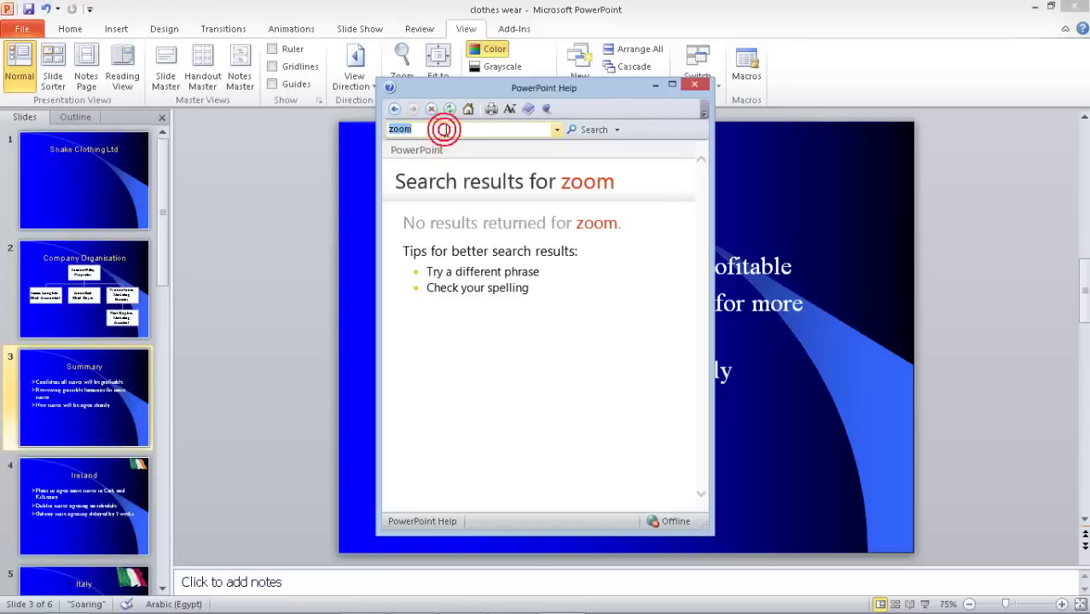
- Search Help for 'keyboard shortcuts' and widen the Help window to view the results
type("sh")
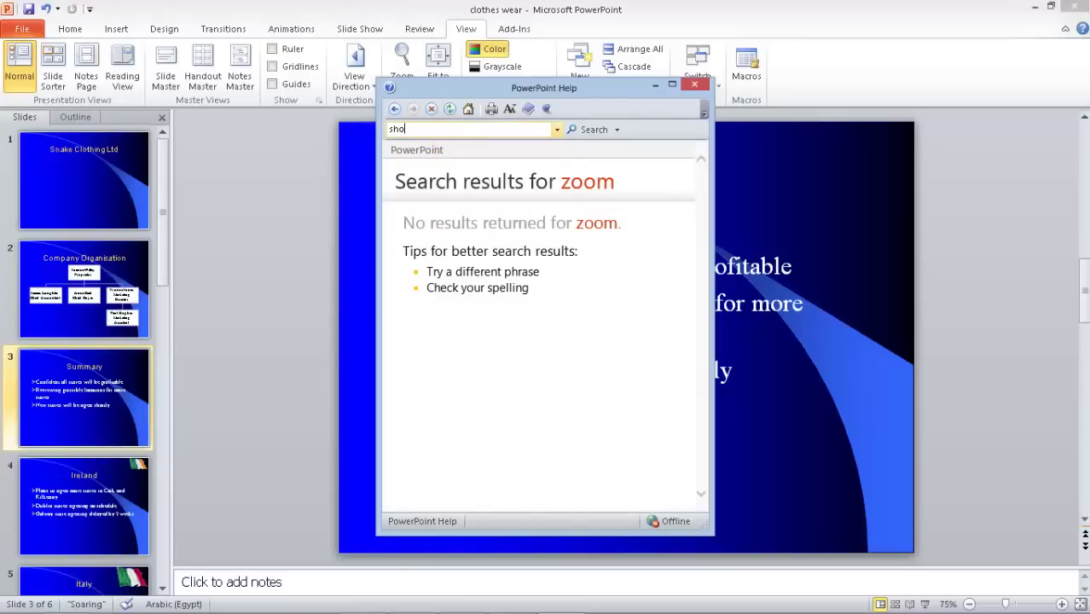
key("BackSpace")
type("ybo")
type("ard")
left_click(591, 130)
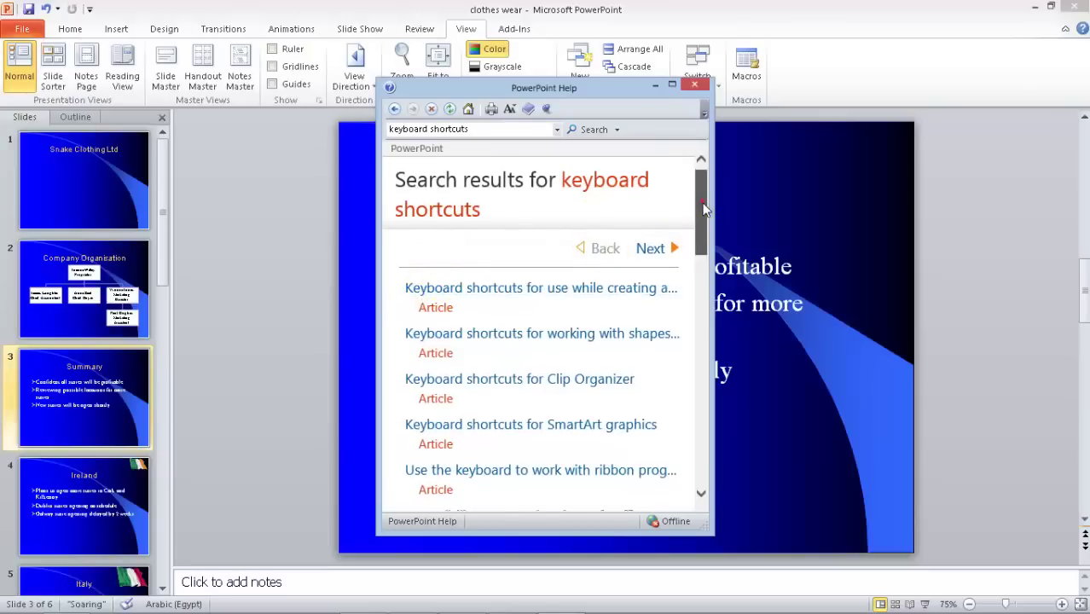
left_click_drag(702, 201, 703, 216)
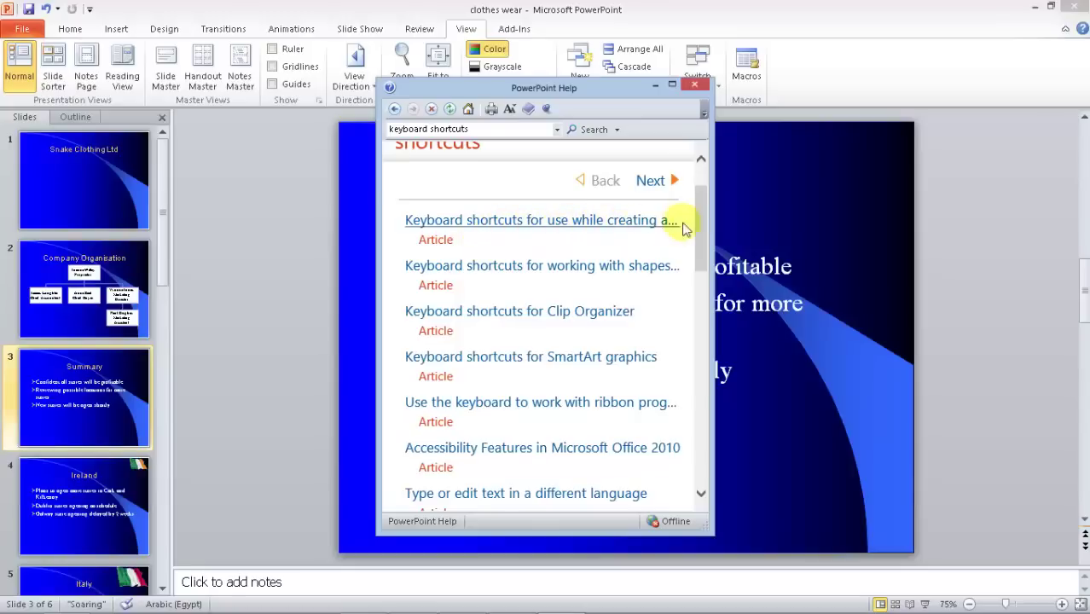
left_click_drag(716, 235, 959, 237)
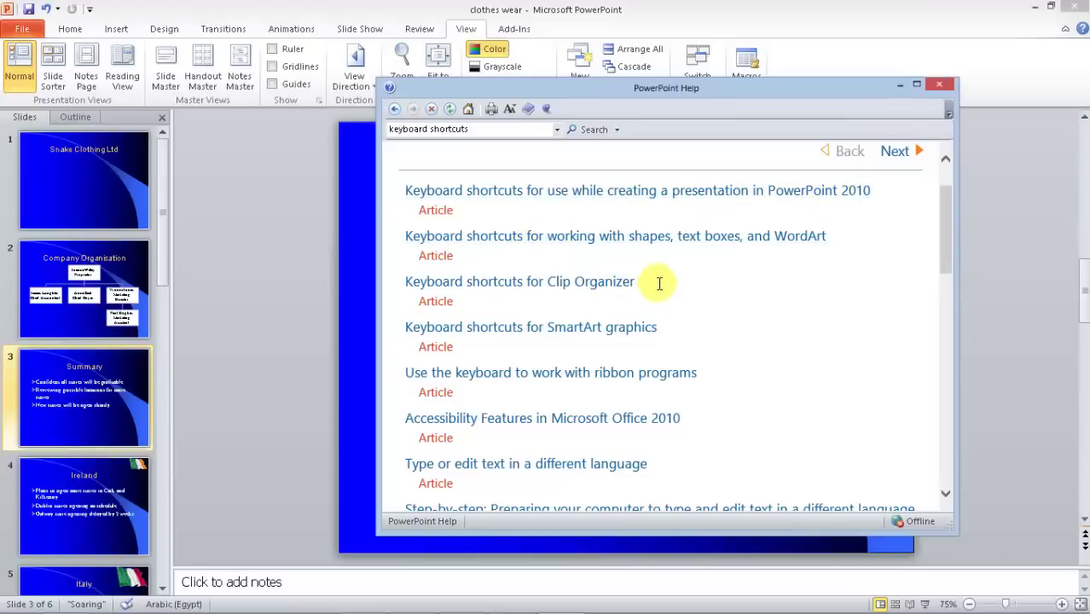
- Open the shortcuts-for-creating-a-presentation article and expand 'Keyboard shortcuts for using the Help window'
left_click(499, 192)
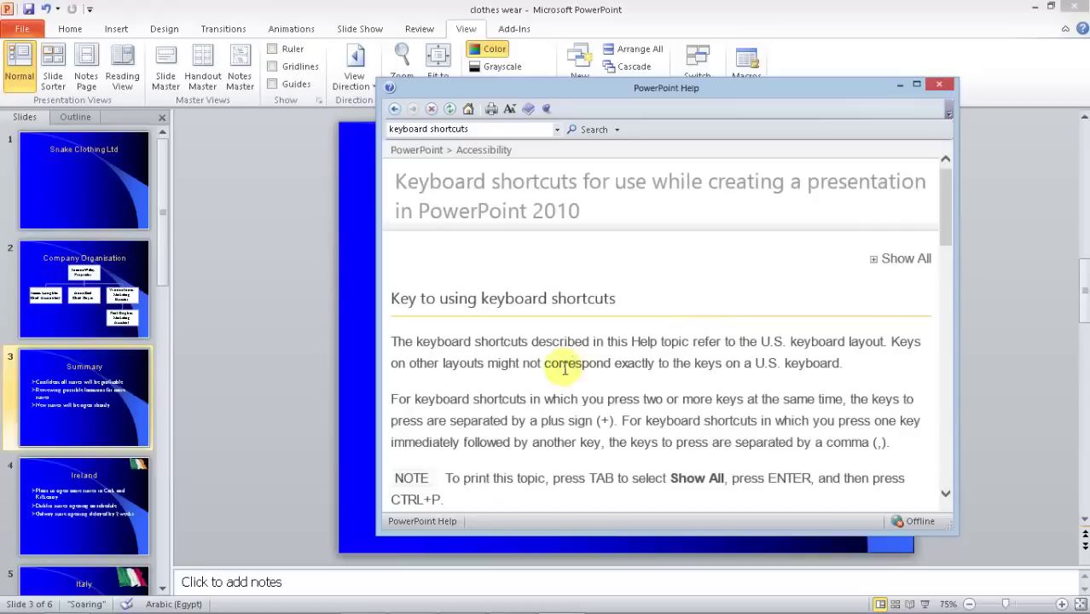
scroll(542, 383, "down", 1)
scroll(511, 422, "down", 1)
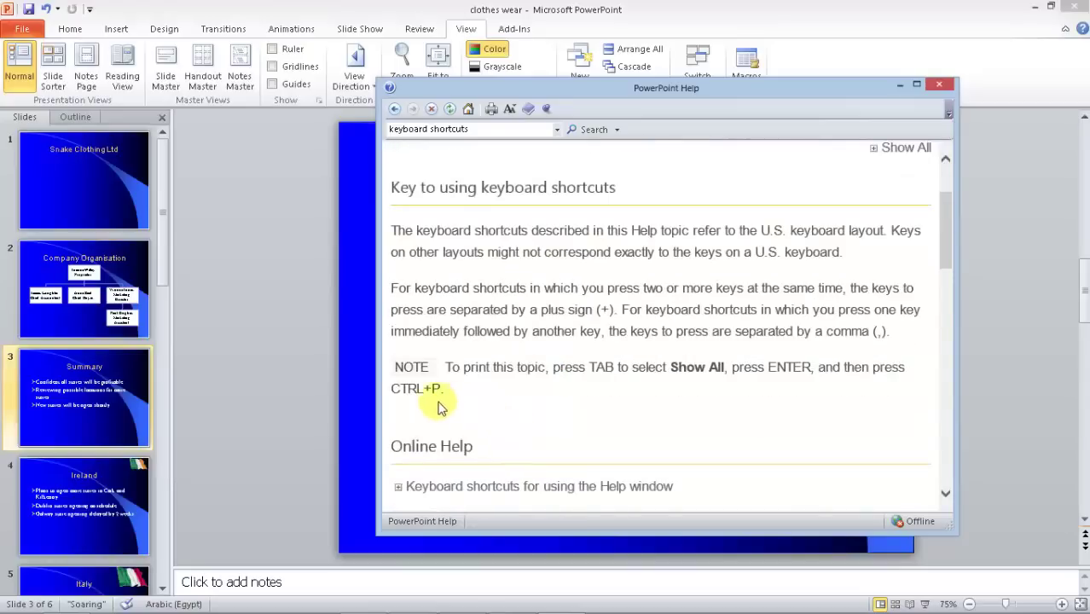
scroll(523, 407, "down", 2)
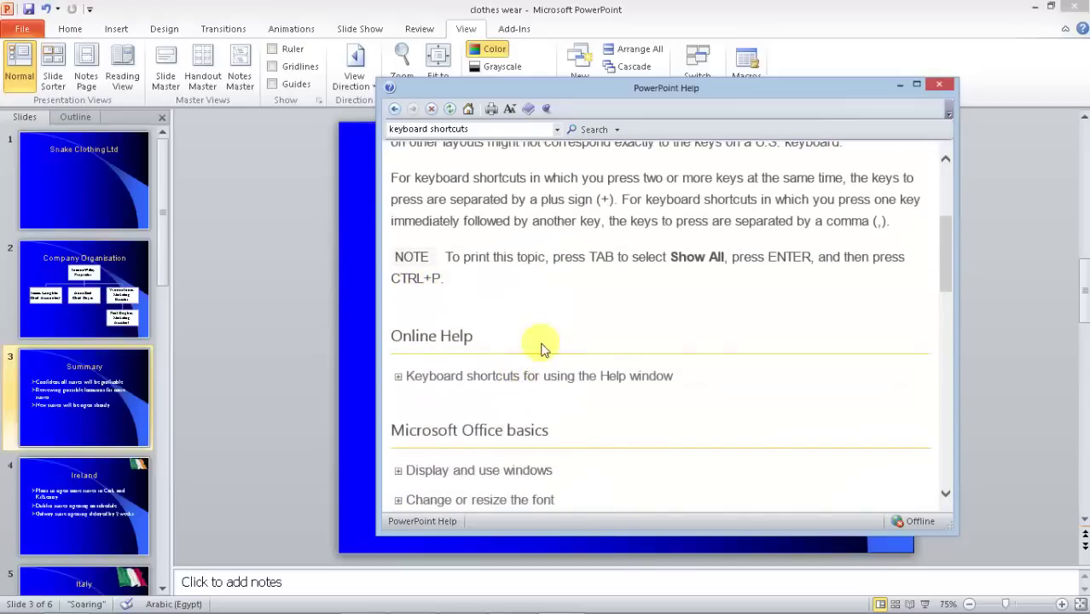
left_click(398, 378)
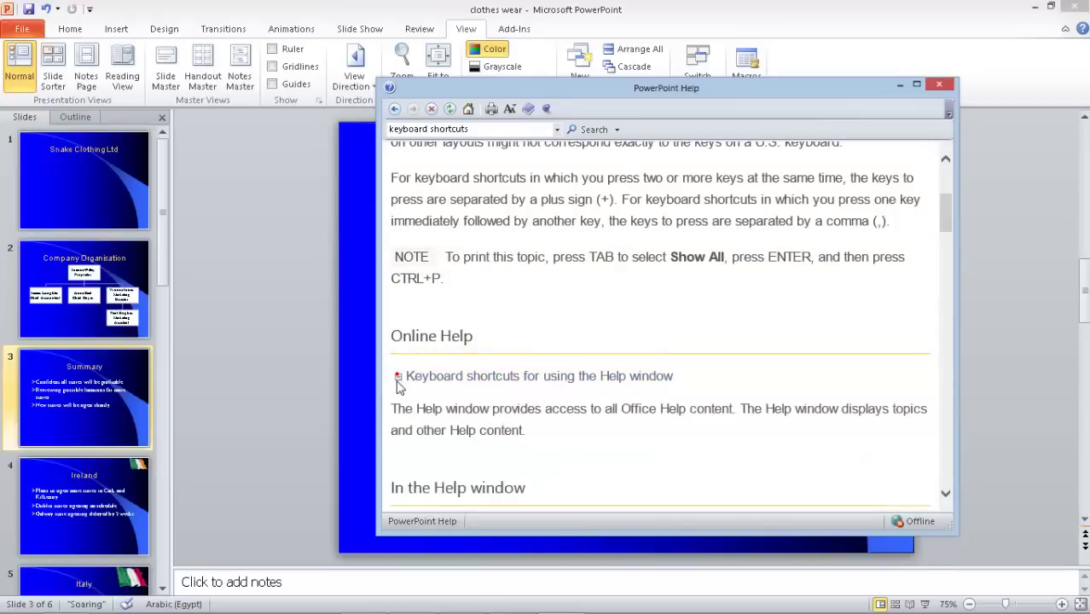
- Expand the 'Move between panes' shortcuts section
scroll(499, 411, "down", 3)
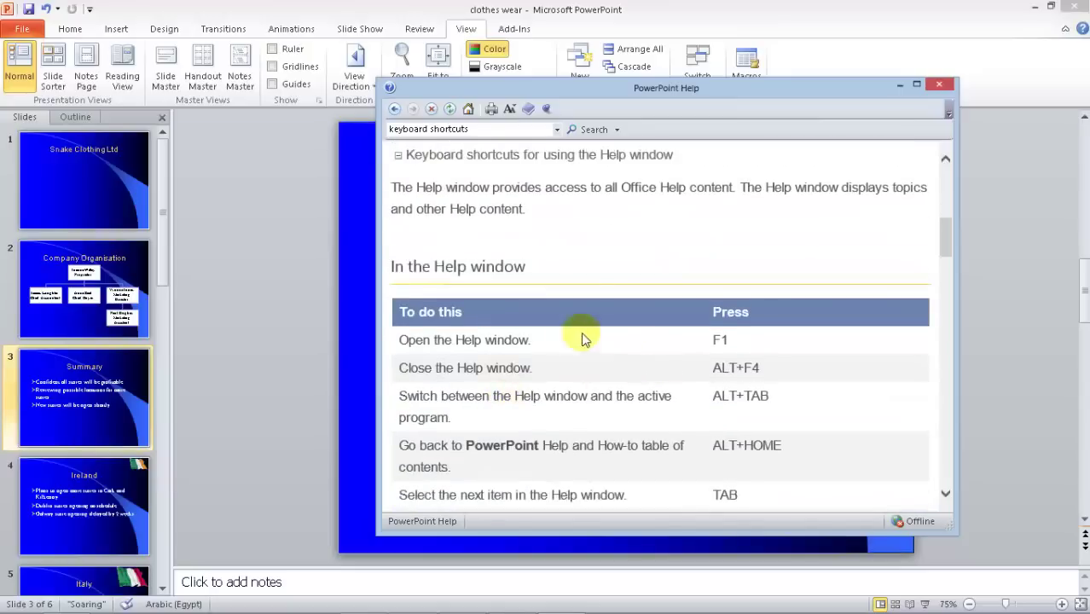
scroll(511, 379, "down", 2)
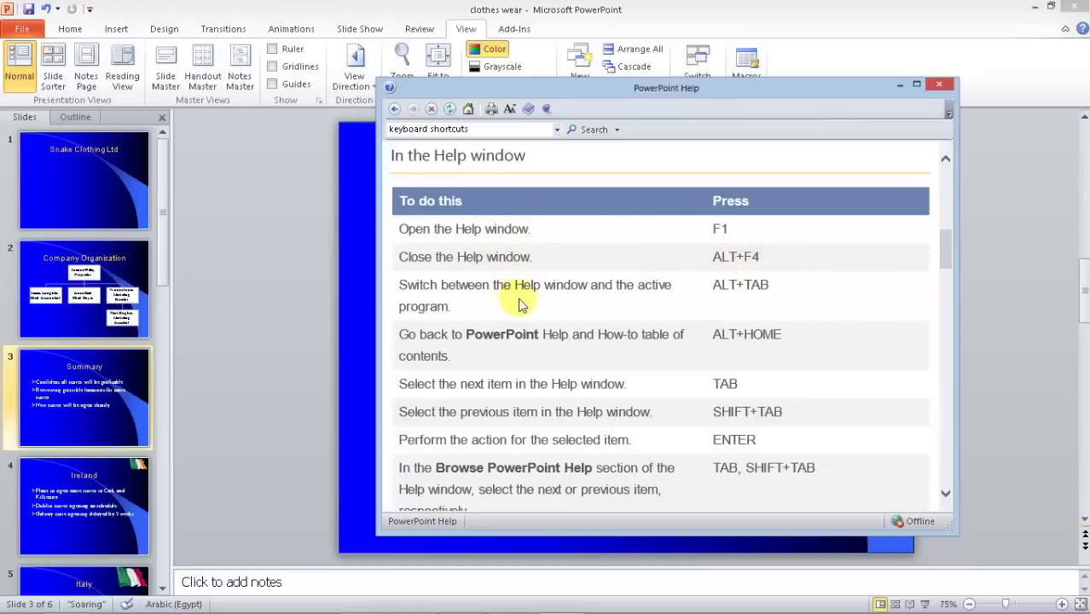
scroll(704, 369, "down", 1)
scroll(689, 369, "down", 3)
scroll(689, 369, "down", 3)
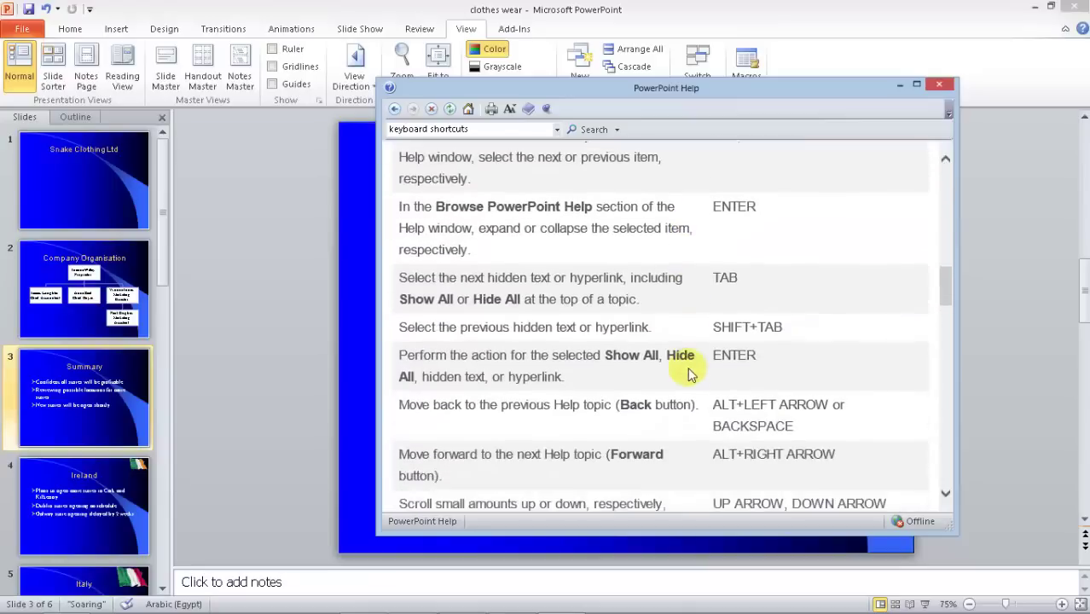
scroll(688, 371, "down", 3)
scroll(687, 367, "down", 2)
scroll(686, 365, "down", 3)
scroll(684, 366, "down", 2)
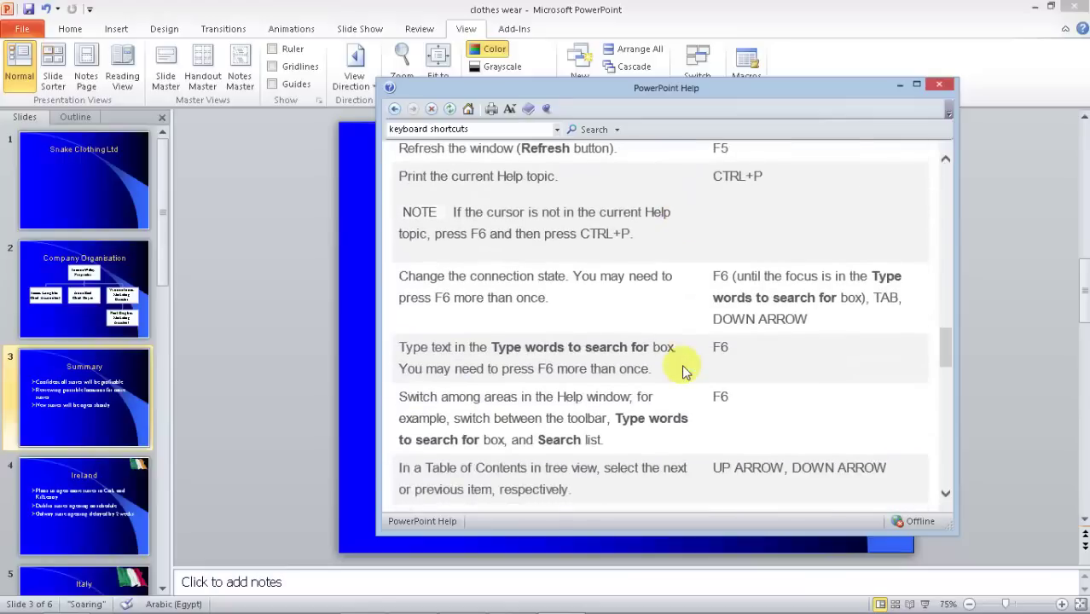
scroll(683, 369, "down", 3)
scroll(683, 367, "down", 3)
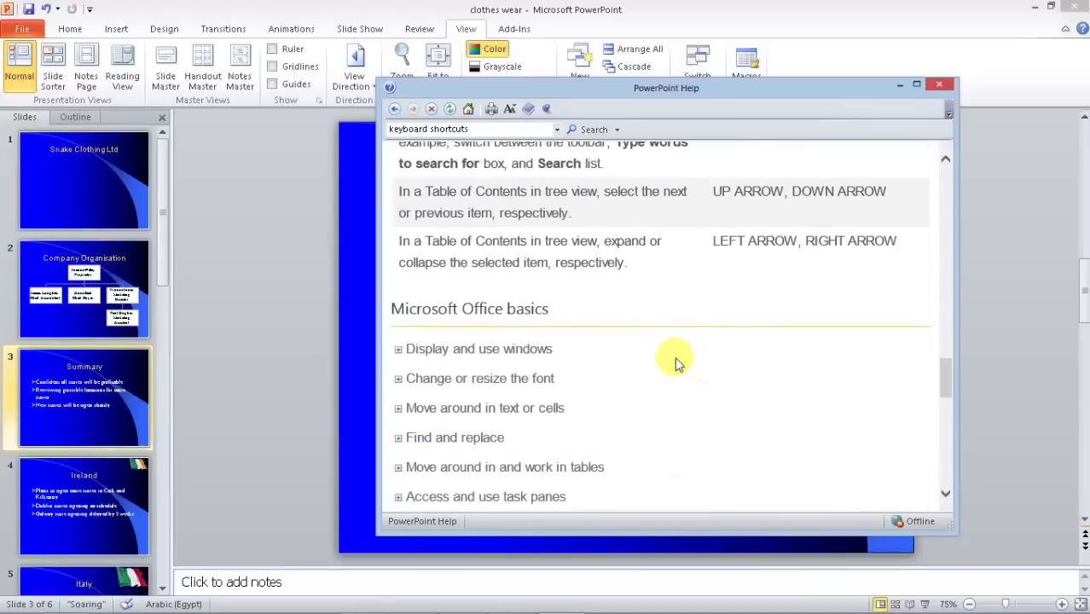
scroll(388, 334, "down", 15)
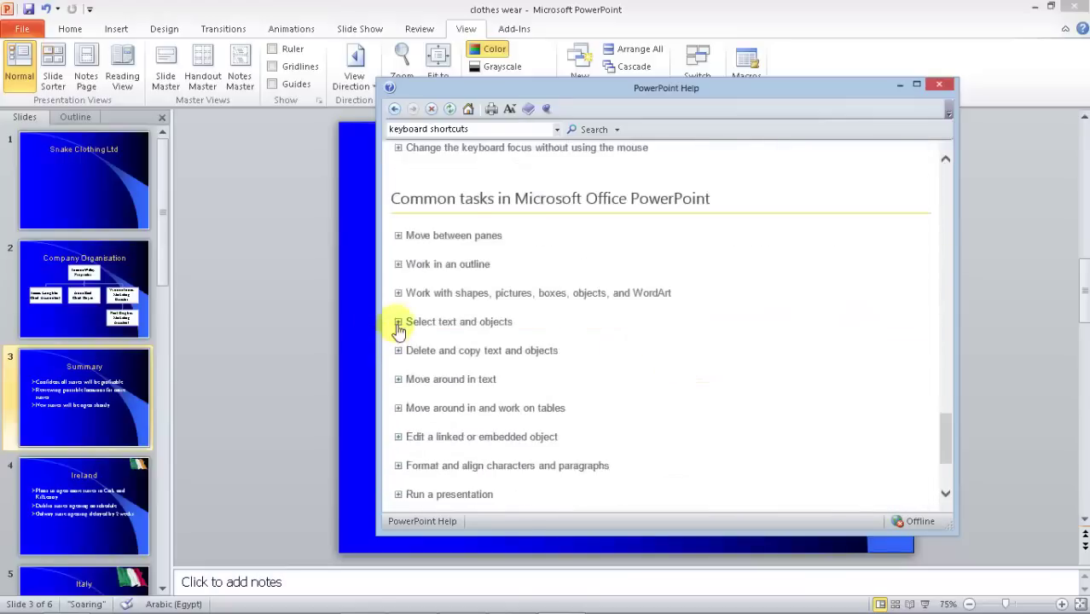
left_click(398, 242)
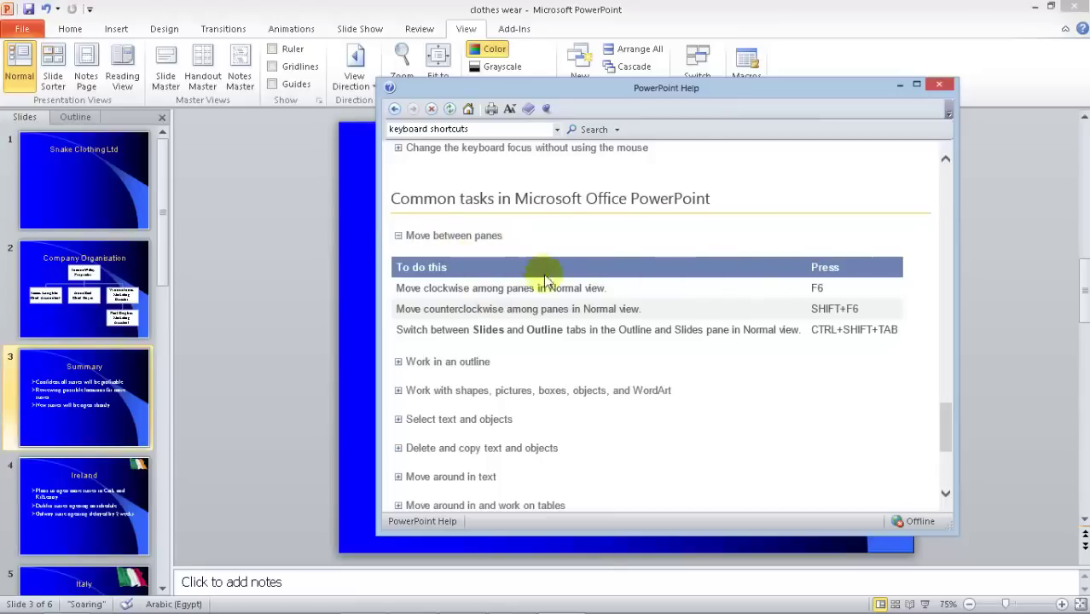
- Expand 'Work in an outline' and 'Select text and objects', then scroll through the expanded shortcuts
scroll(529, 285, "down", 1)
left_click(397, 305)
scroll(583, 332, "down", 3)
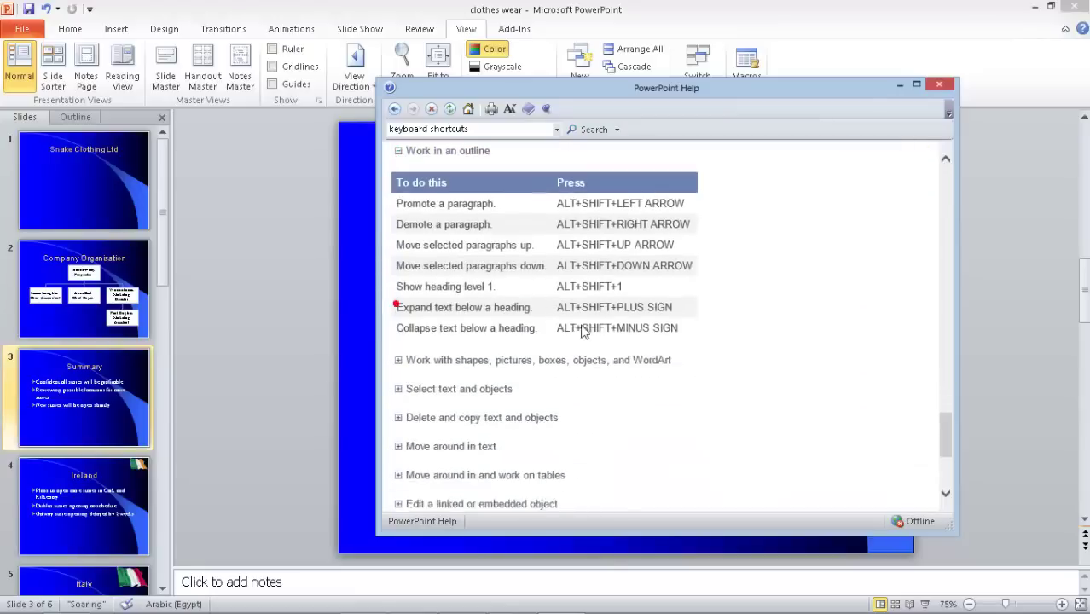
scroll(427, 328, "down", 1)
left_click(397, 316)
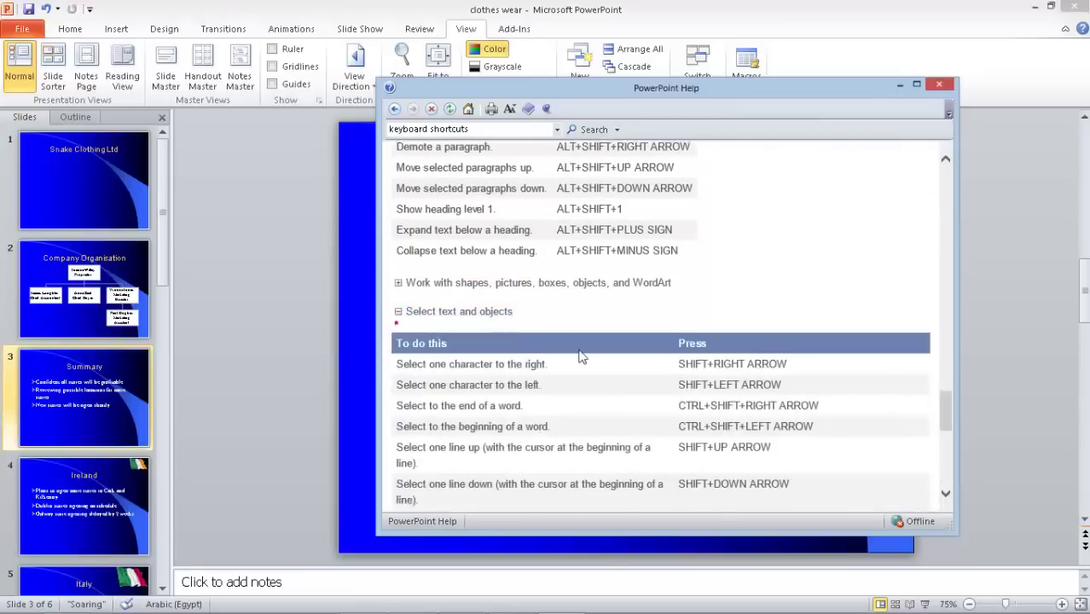
scroll(583, 360, "down", 4)
scroll(584, 362, "down", 3)
scroll(585, 366, "down", 2)
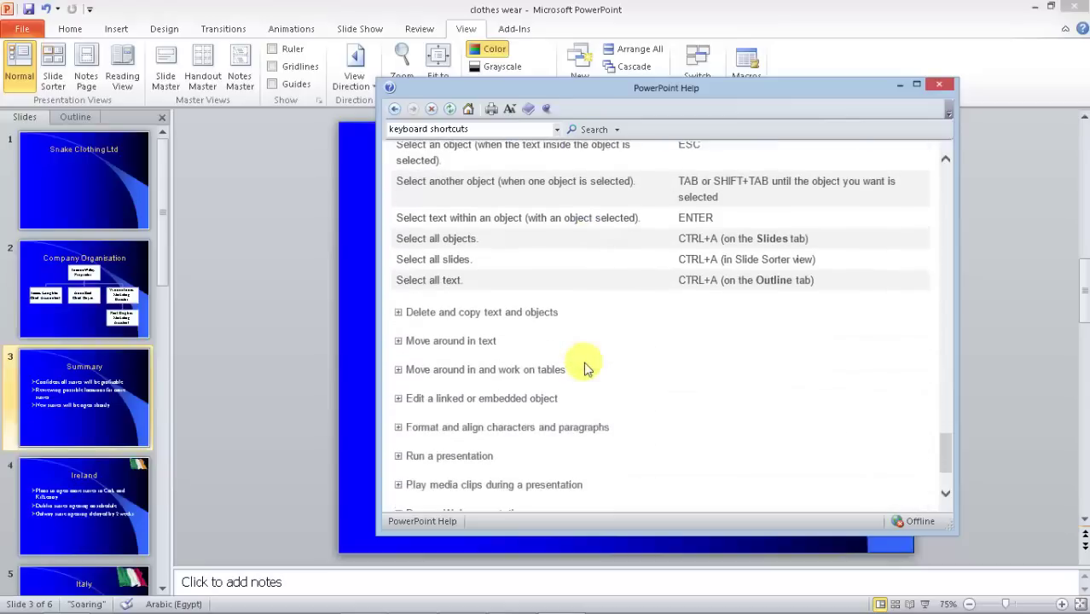
scroll(585, 369, "up", 5)
scroll(585, 367, "up", 5)
scroll(584, 367, "up", 5)
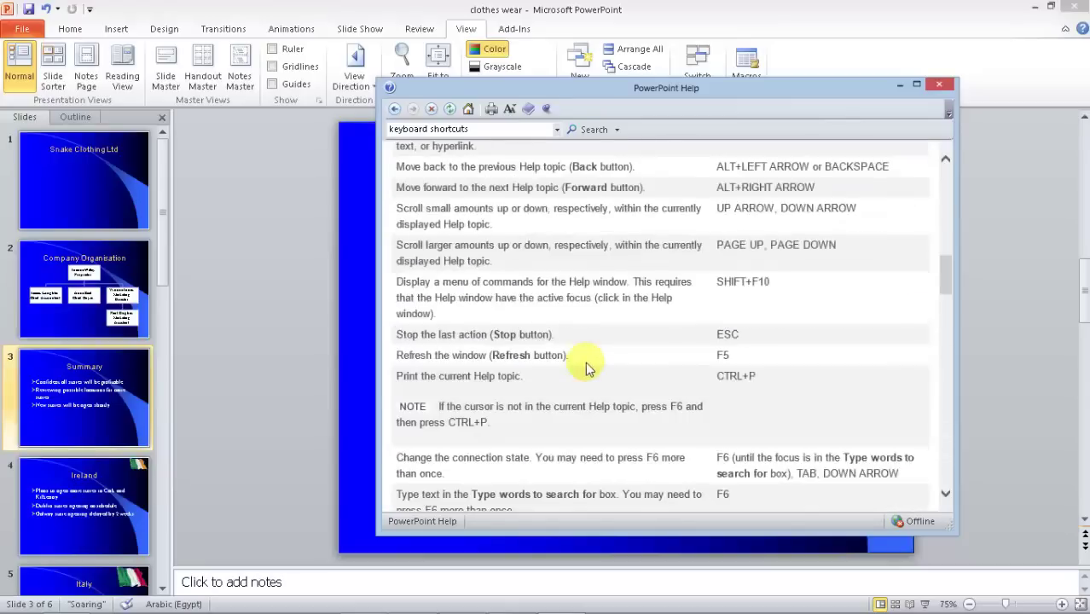
scroll(587, 369, "up", 5)
scroll(586, 367, "up", 7)
scroll(587, 363, "up", 1)
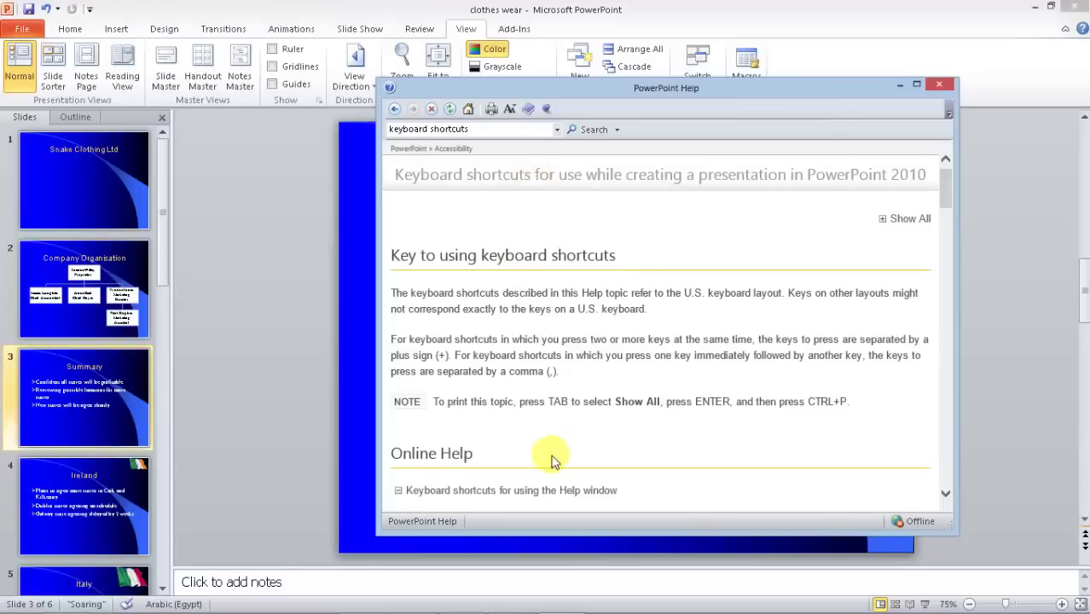
scroll(537, 426, "down", 3)
scroll(549, 401, "down", 3)
scroll(547, 378, "down", 3)
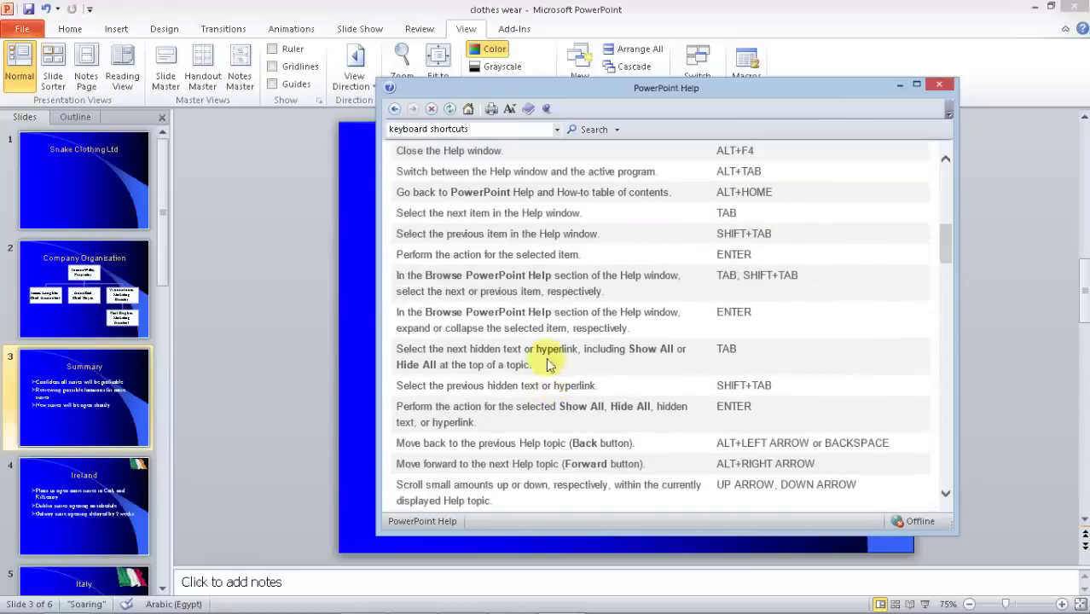
scroll(547, 358, "up", 4)
scroll(546, 341, "up", 5)
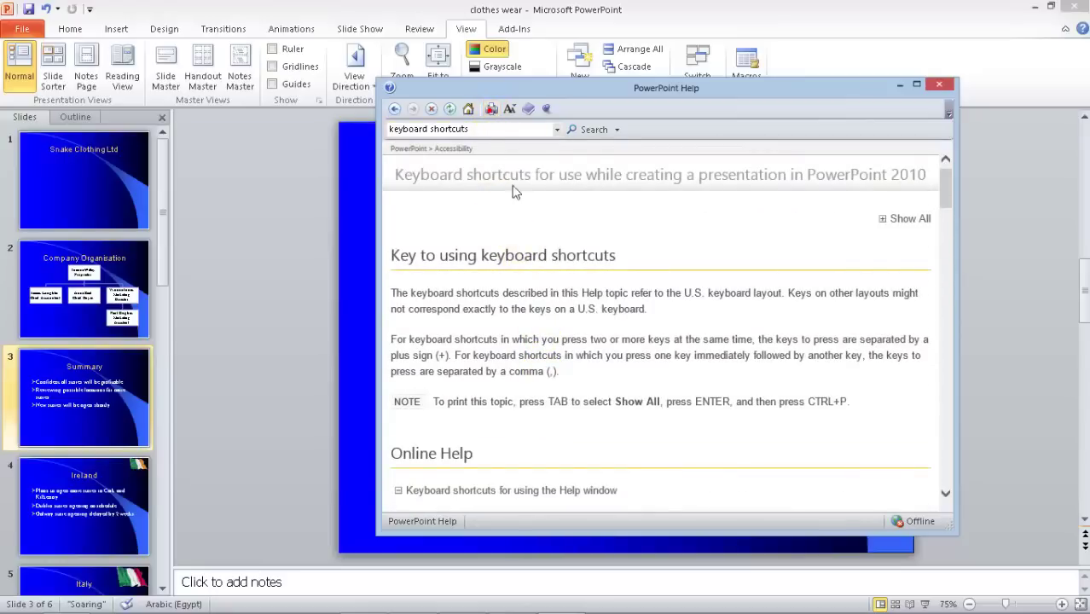
- Start printing the Help topic, cancel the Print dialog, and close the Help window
left_click(491, 112)
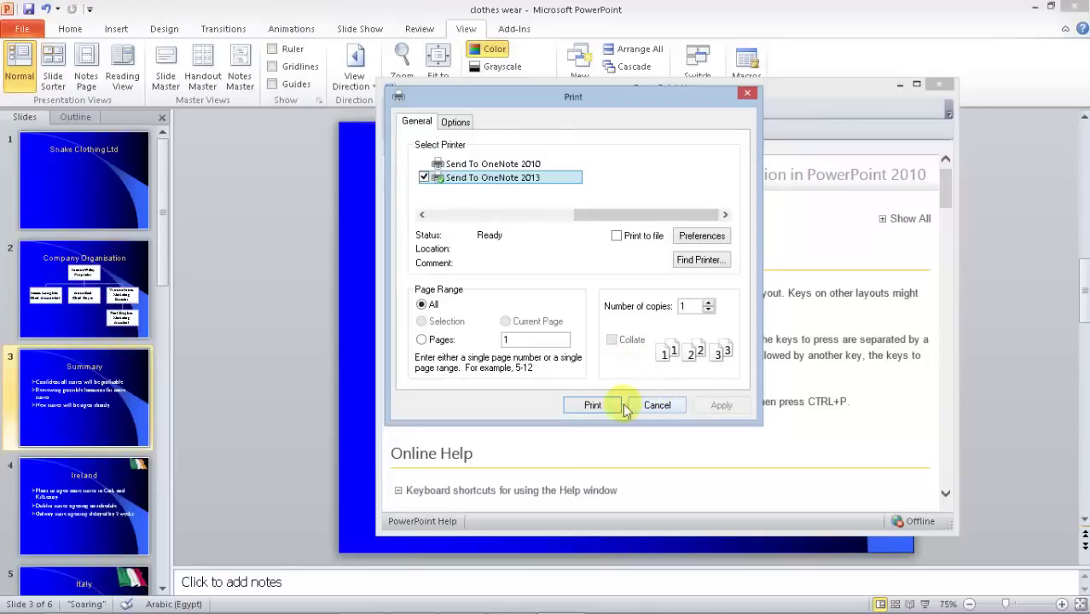
left_click(653, 410)
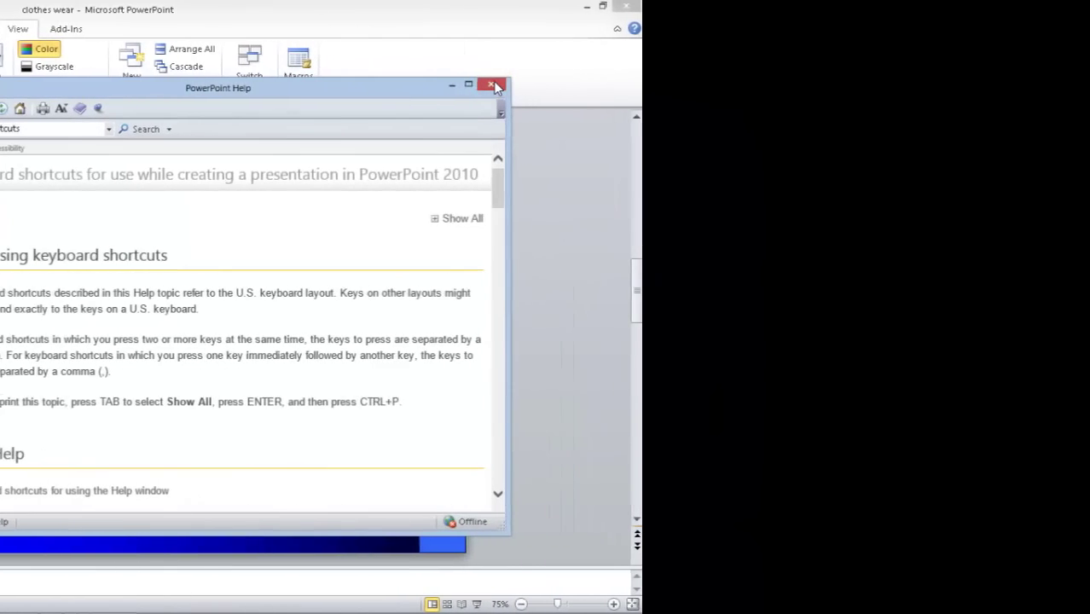
left_click(493, 86)
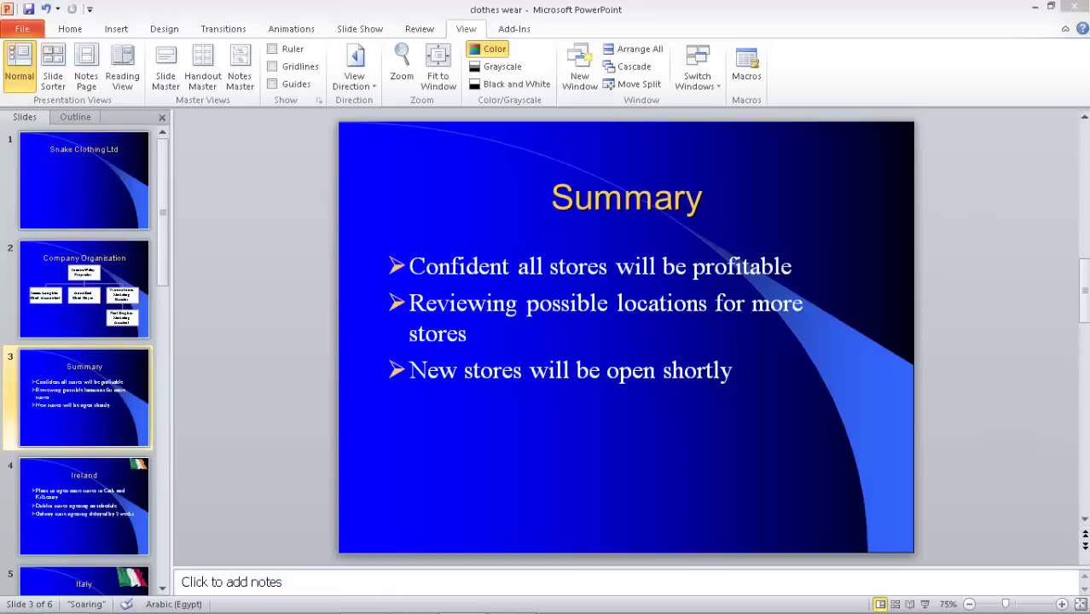
- Open PowerPoint Help with the ribbon's Help (?) icon
left_click(1082, 31)
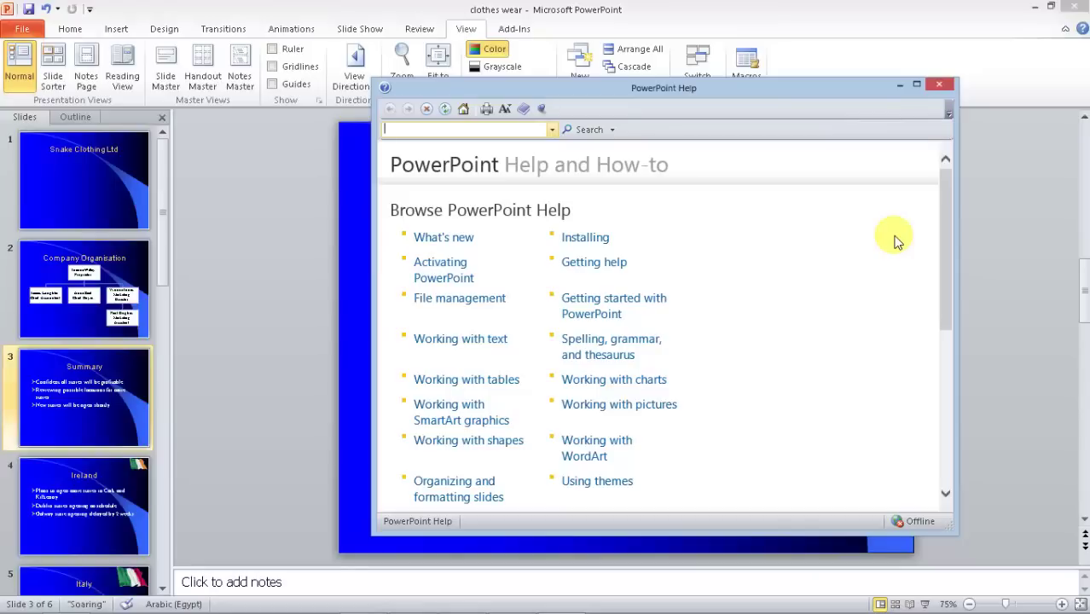
- Show the Table of Contents pane in the PowerPoint Help window
left_click(522, 111)
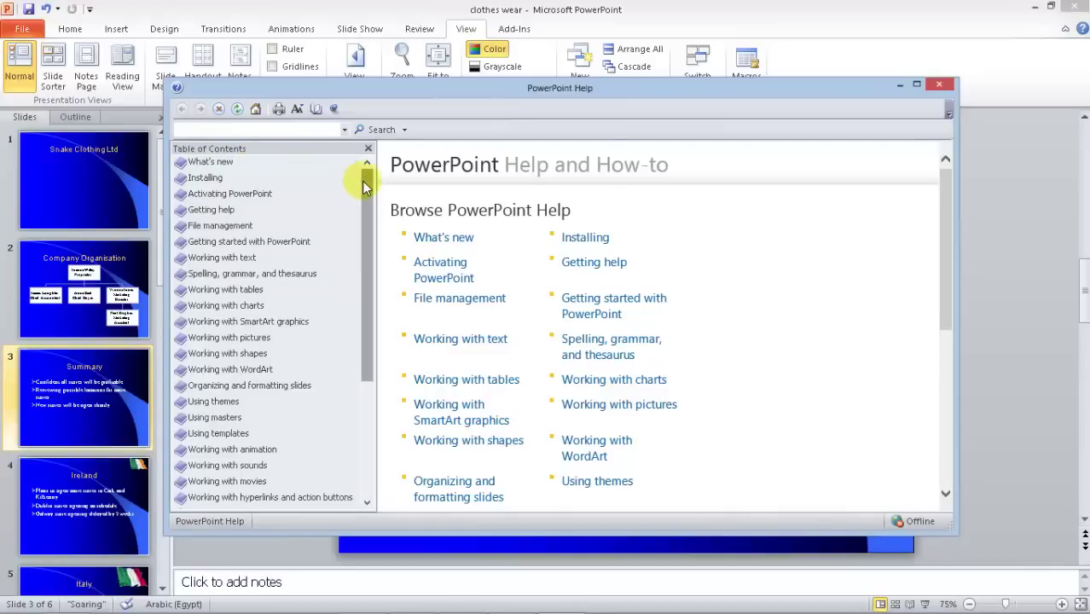
- Expand Installing and open the article on choosing 32-bit or 64-bit Office
left_click(205, 177)
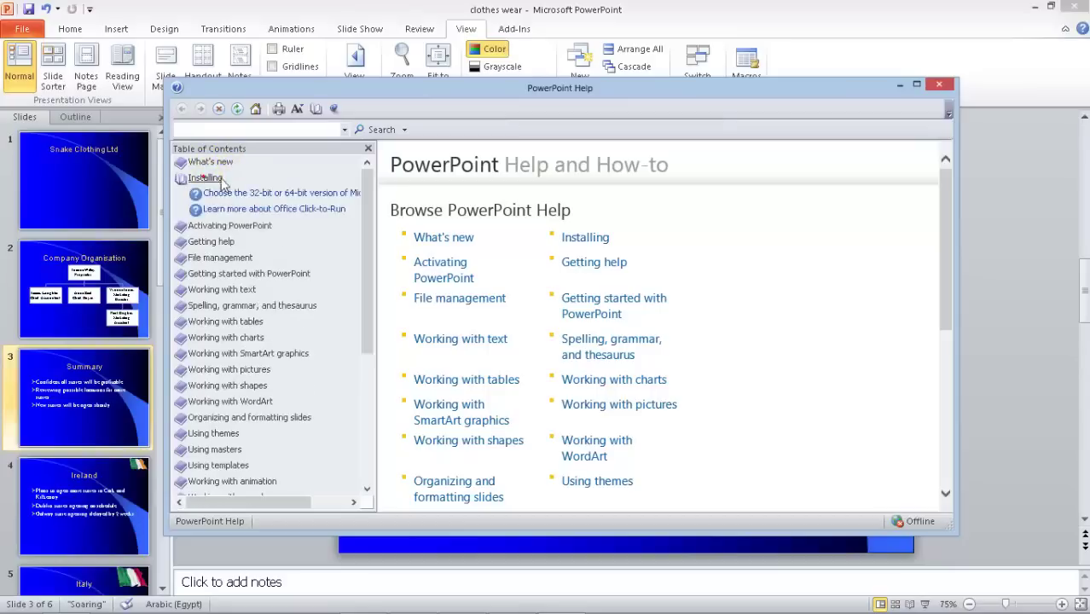
left_click(327, 193)
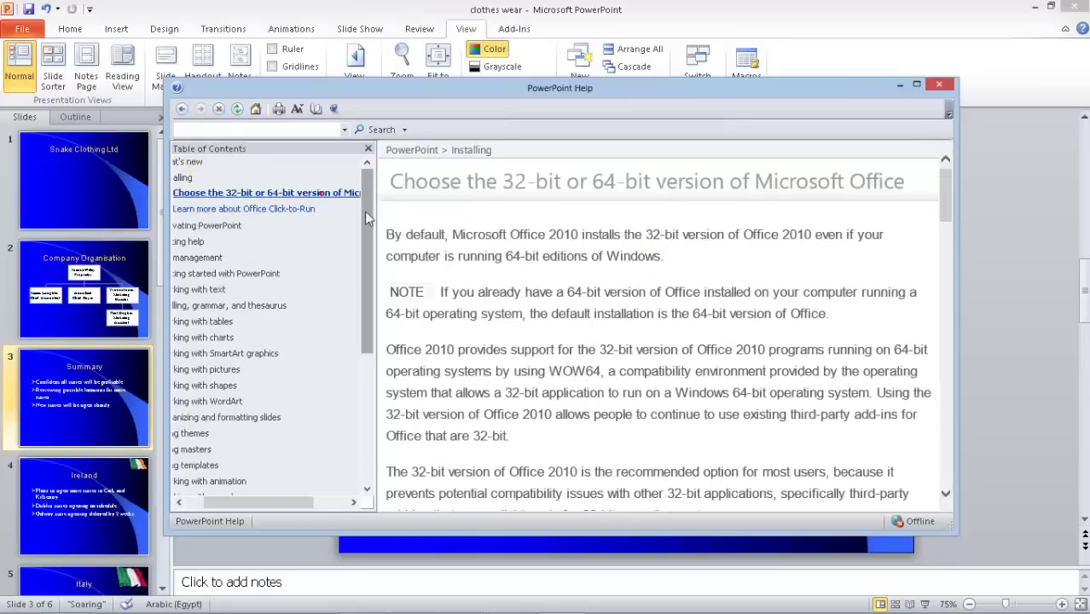
mouse_move(950, 187)
left_mouse_down()
mouse_move(935, 356)
mouse_move(907, 465)
left_mouse_up()
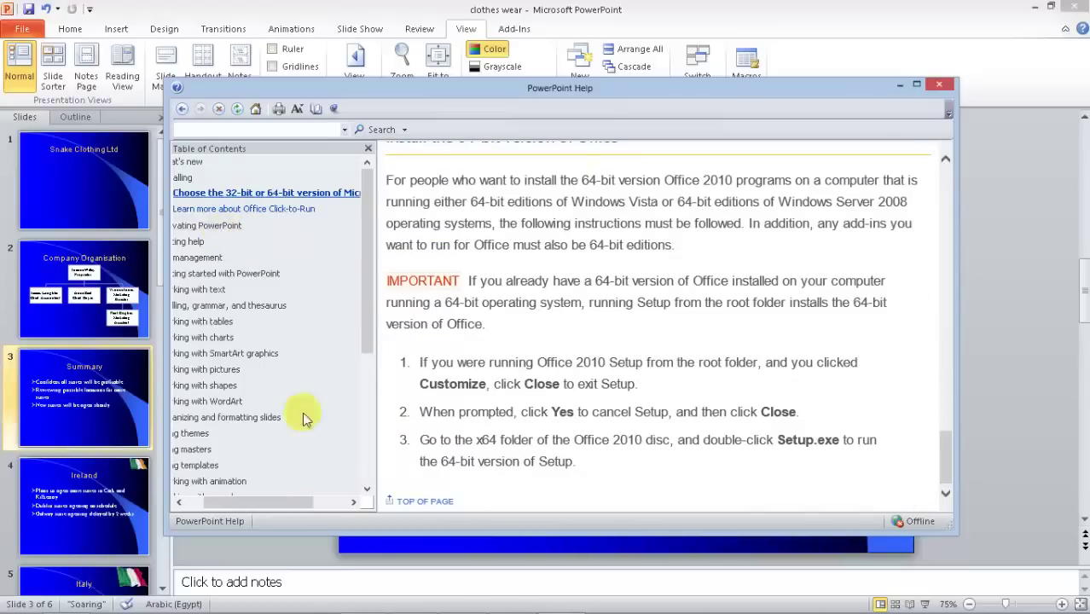
left_click_drag(275, 505, 258, 504)
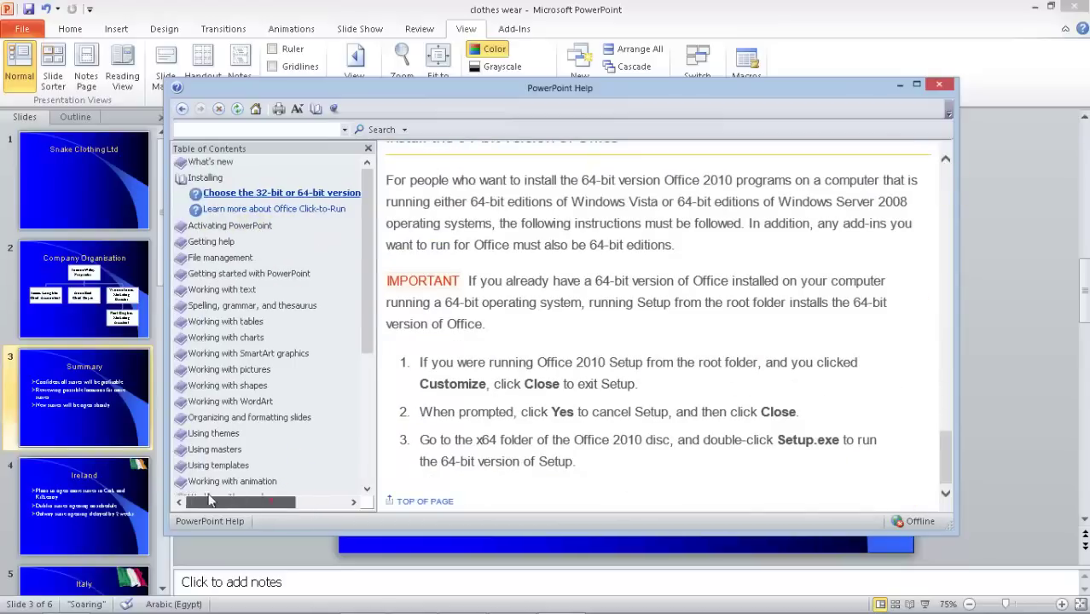
- Expand Activating PowerPoint and read the Activate Microsoft Office programs article
left_click(249, 227)
left_click(282, 242)
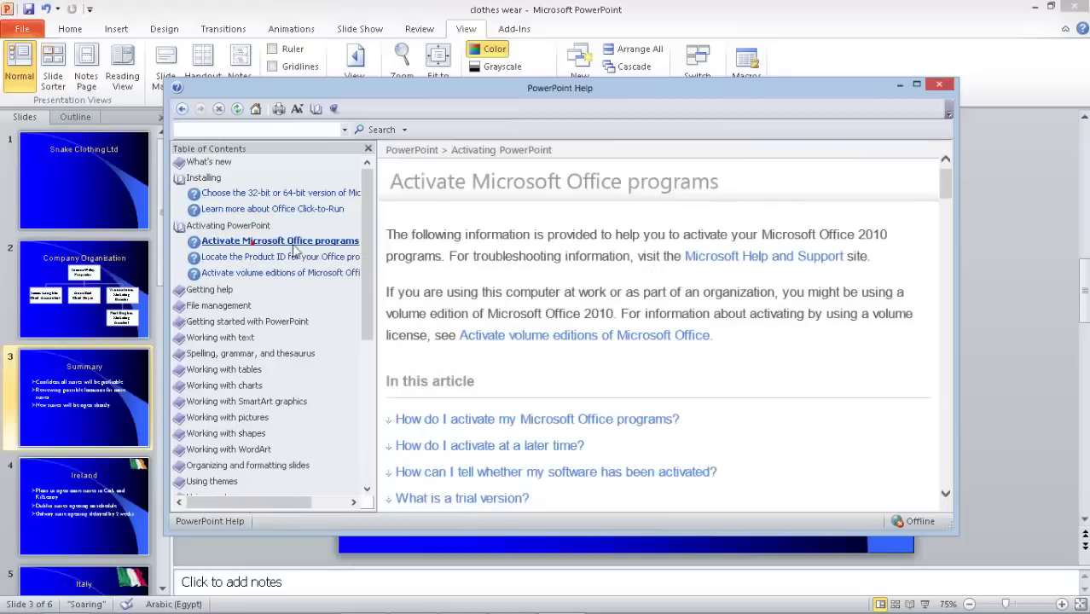
scroll(665, 375, "down", 4)
scroll(651, 365, "down", 4)
scroll(676, 370, "down", 5)
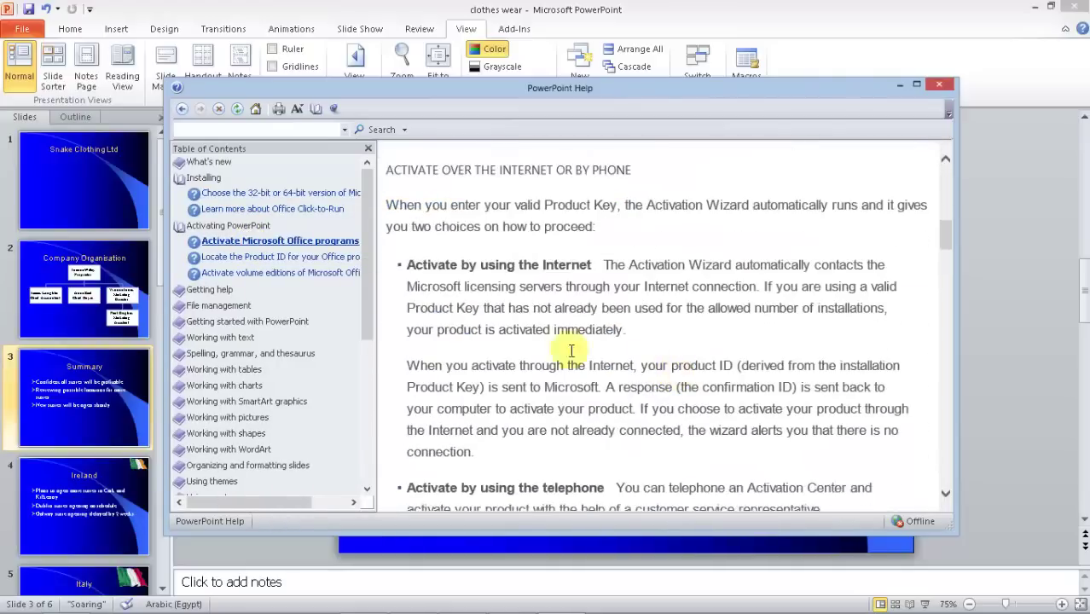
- Expand Getting help and read the Add or remove a digital signature article
left_click(206, 291)
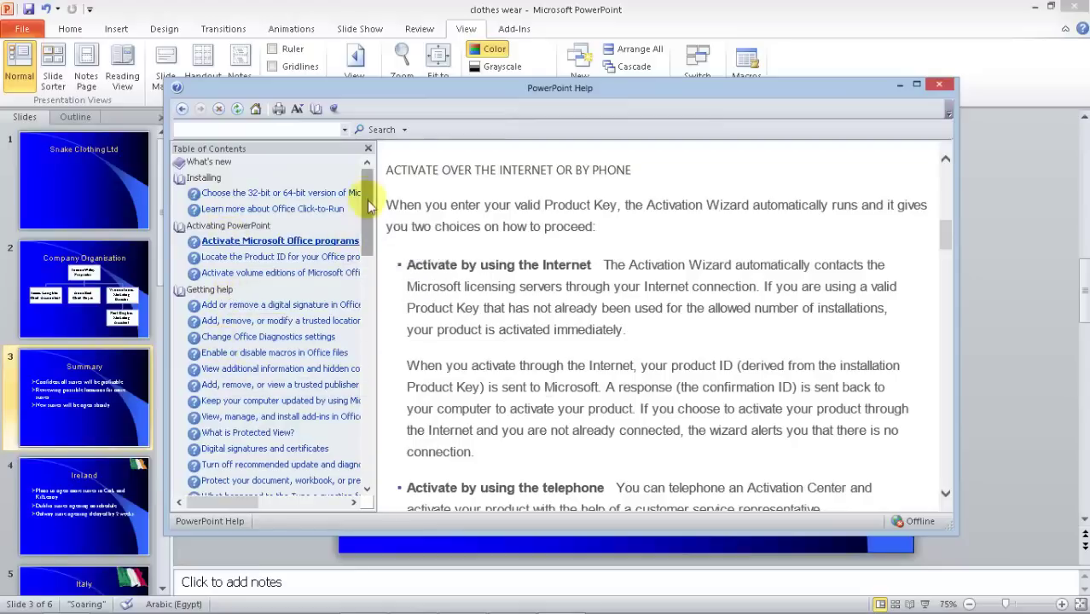
left_click_drag(368, 205, 359, 345)
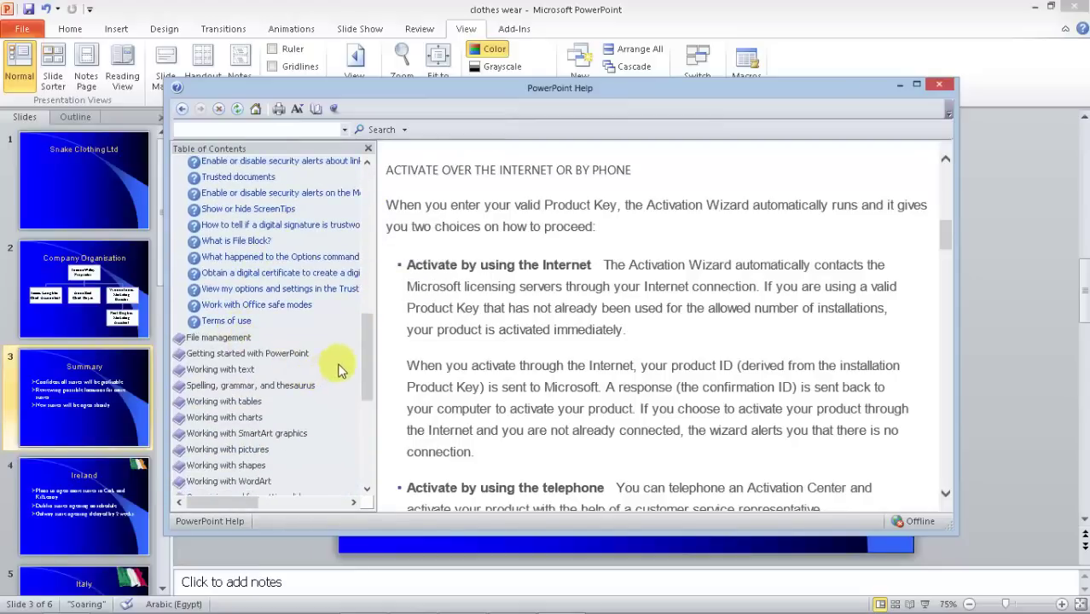
left_click_drag(367, 351, 378, 220)
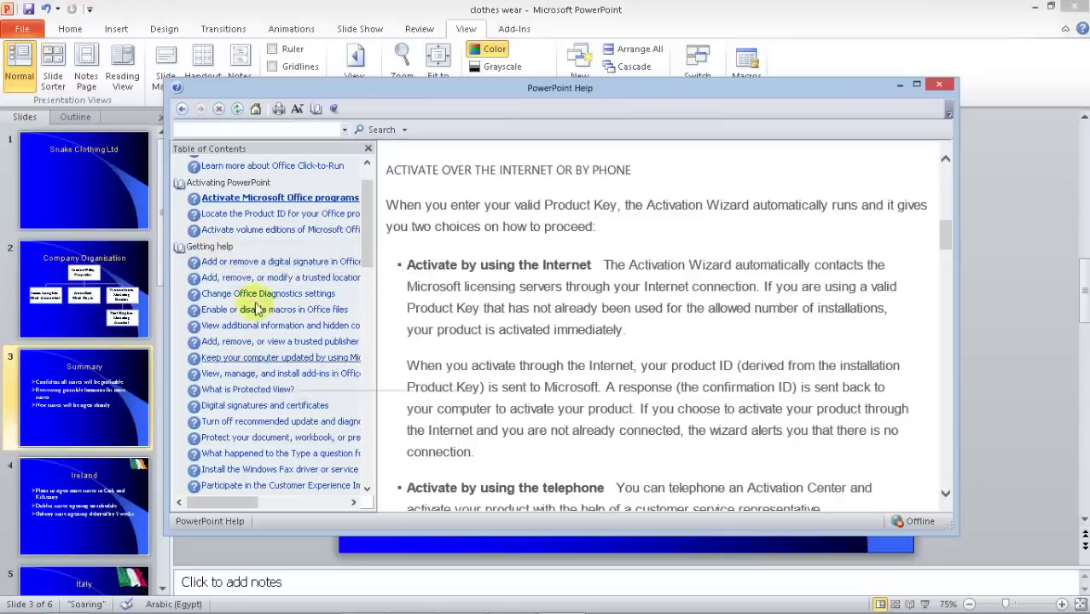
left_click(256, 261)
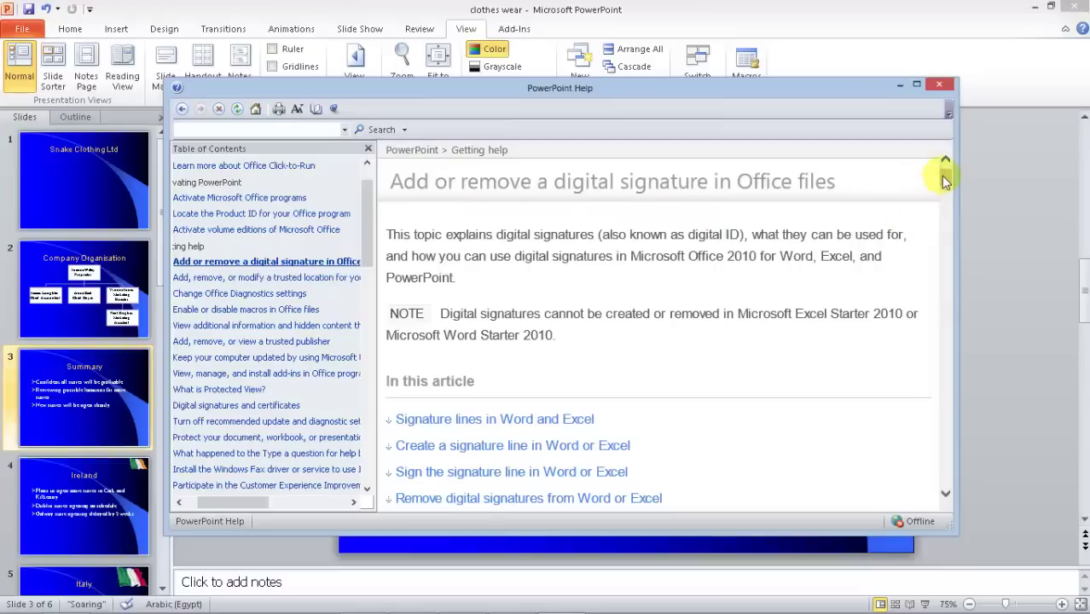
scroll(945, 178, "down", 3)
scroll(946, 180, "up", 3)
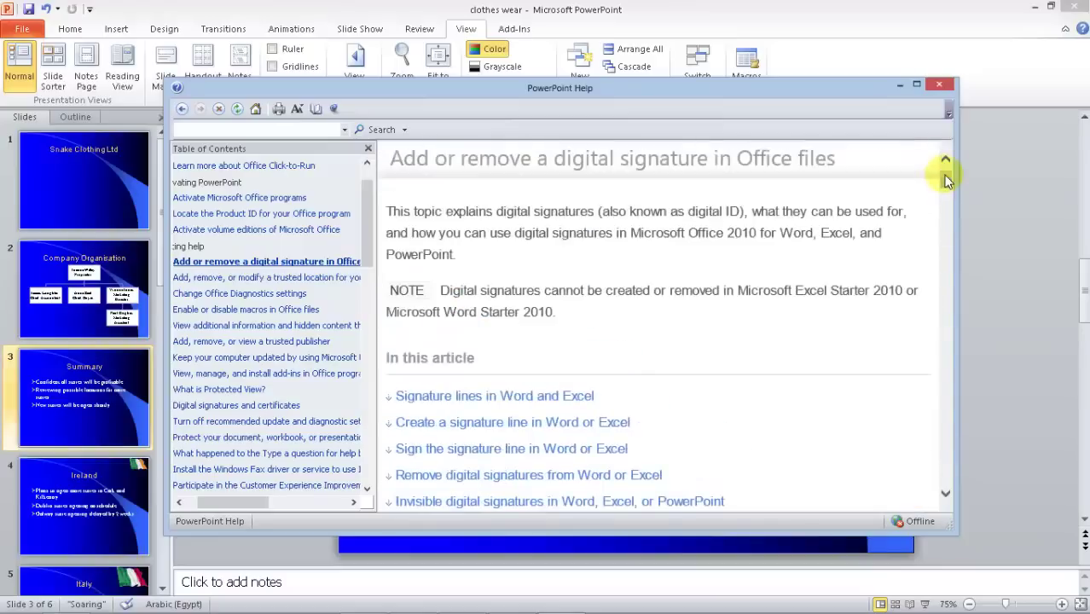
scroll(477, 309, "down", 3)
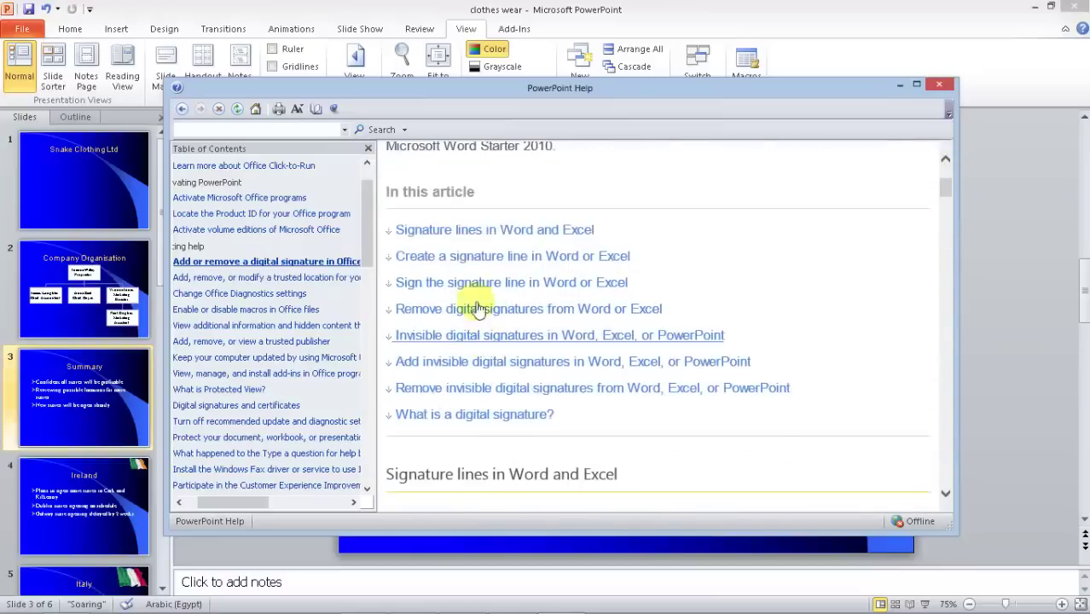
scroll(457, 367, "down", 3)
scroll(469, 367, "up", 3)
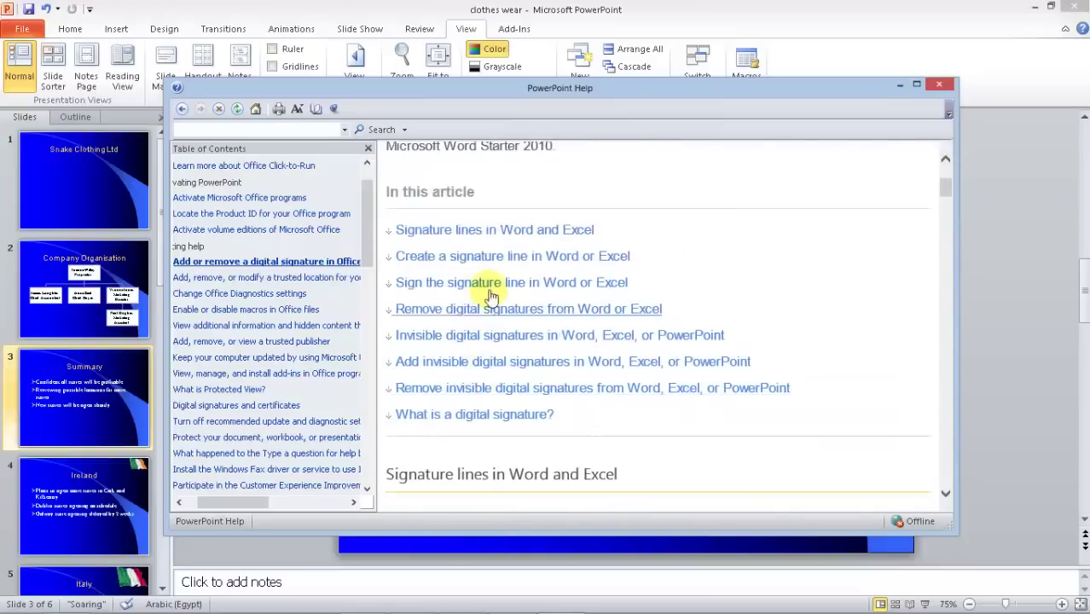
scroll(490, 290, "up", 1)
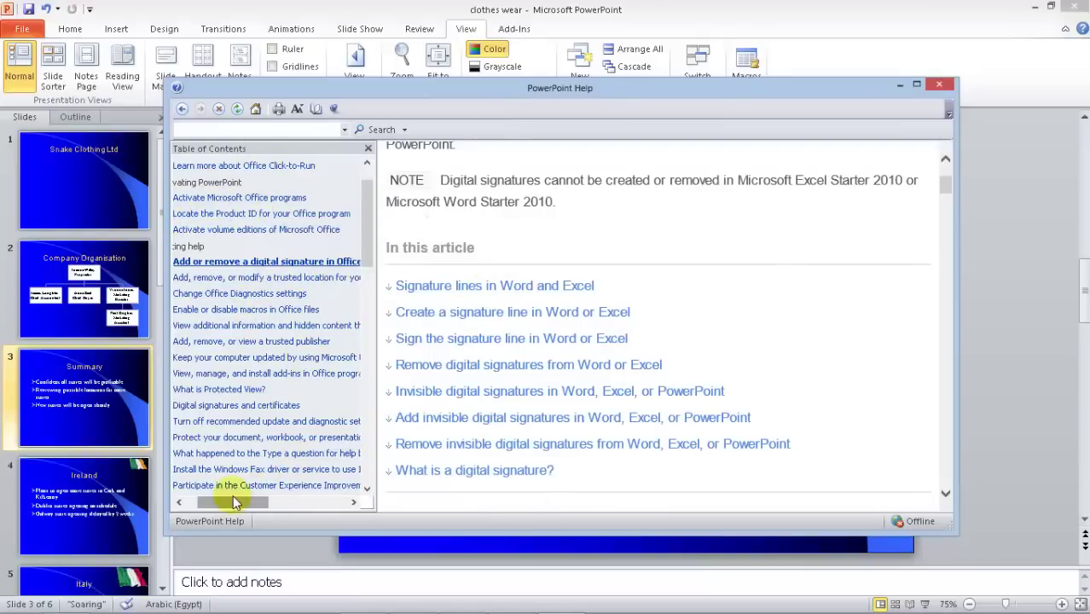
left_click_drag(235, 503, 224, 503)
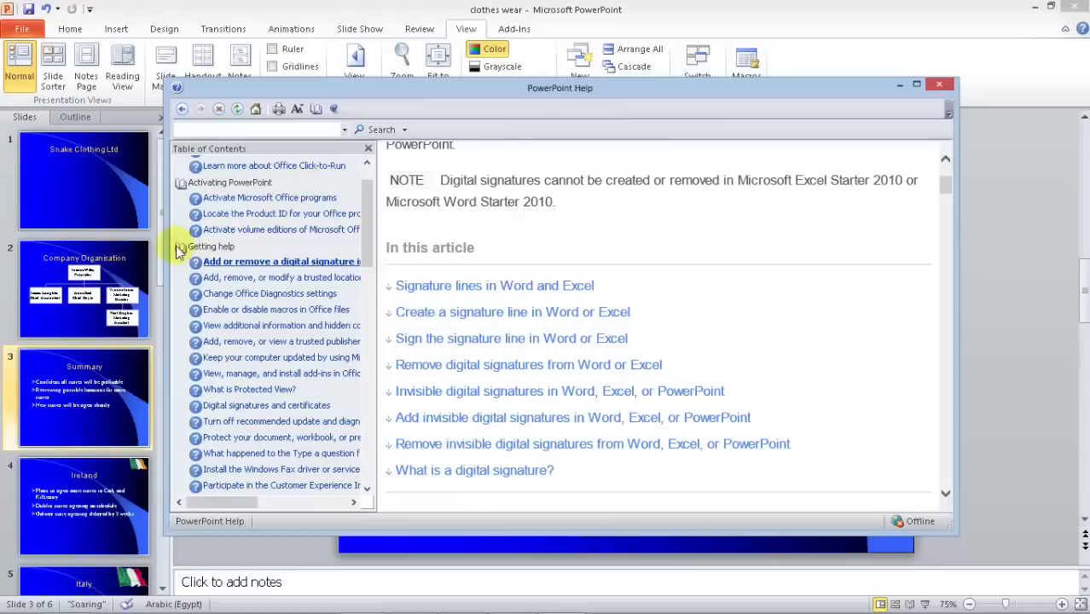
- Collapse the Getting help and Activating PowerPoint sections
left_click(181, 247)
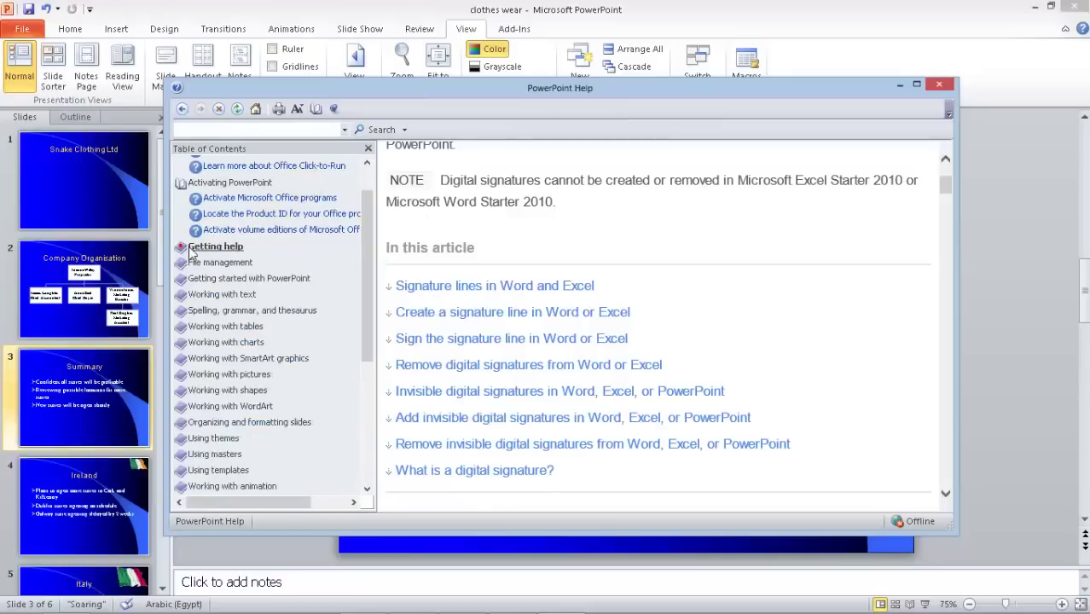
left_click(208, 183)
scroll(362, 219, "up", 1)
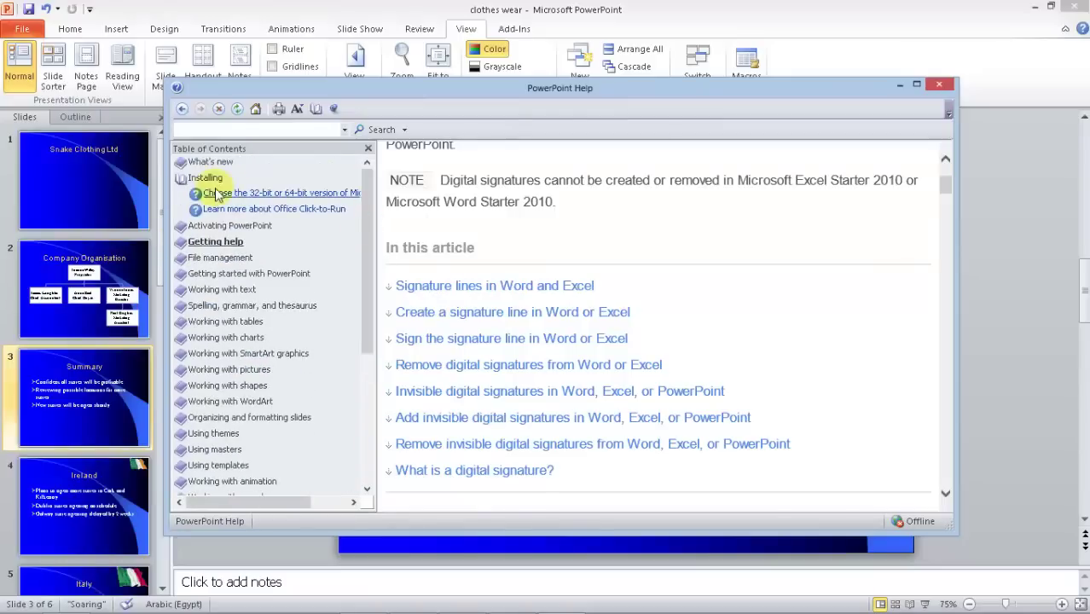
- Collapse Installing, expand What's new, and read the 'What's new in PowerPoint 2010?' article
left_click(205, 177)
left_click(210, 162)
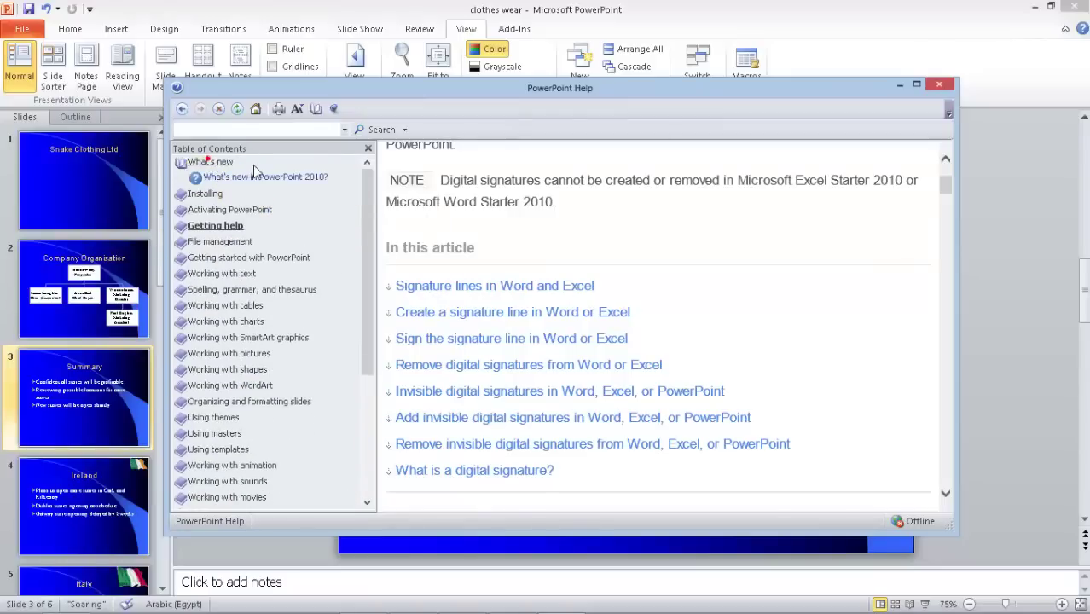
left_click(252, 177)
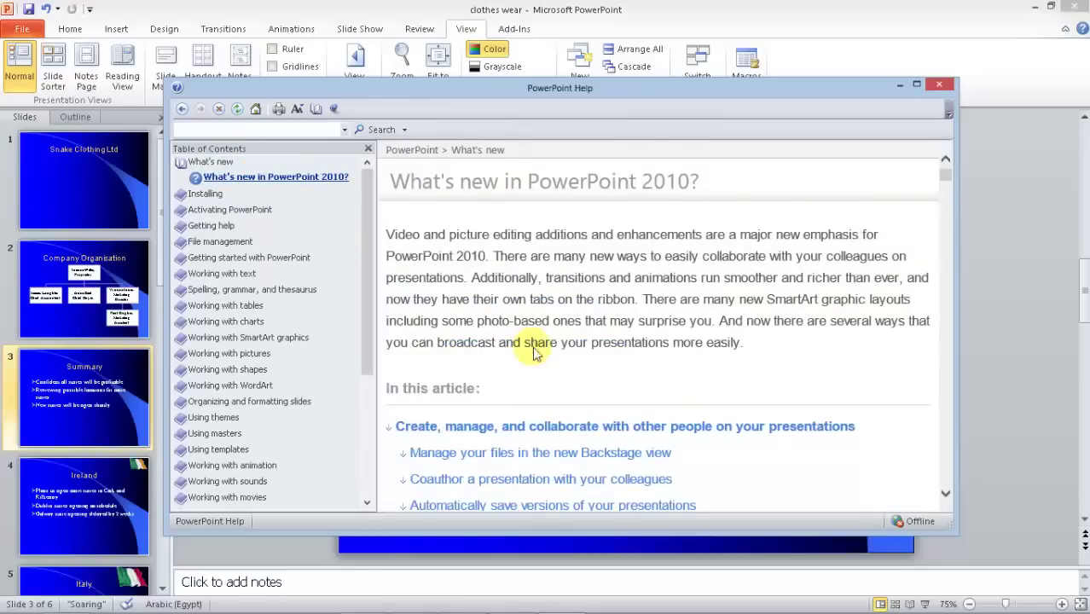
scroll(530, 336, "down", 1)
scroll(622, 392, "down", 2)
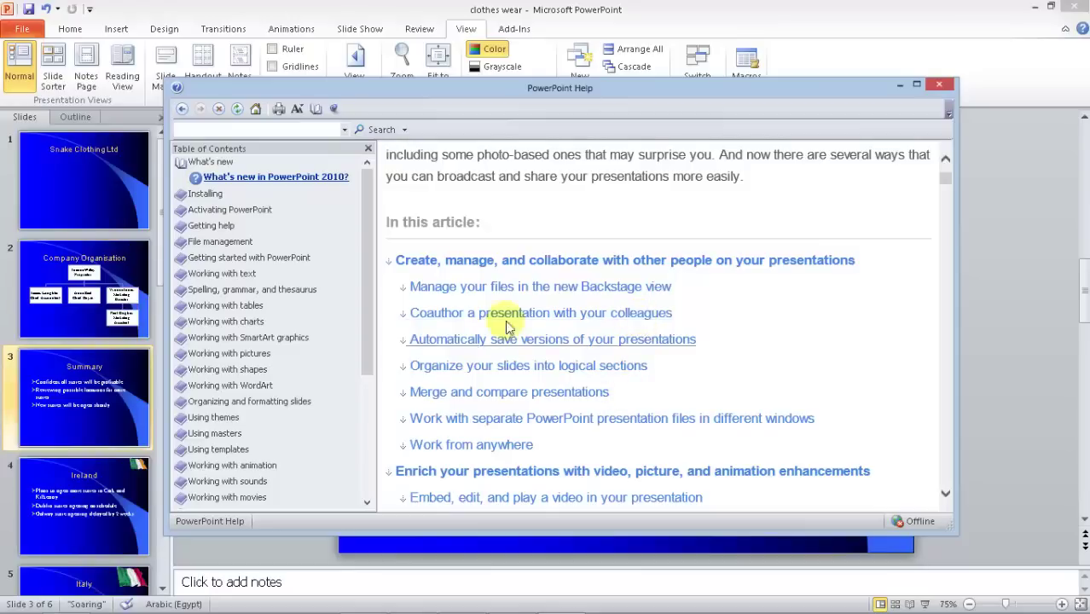
scroll(594, 408, "down", 2)
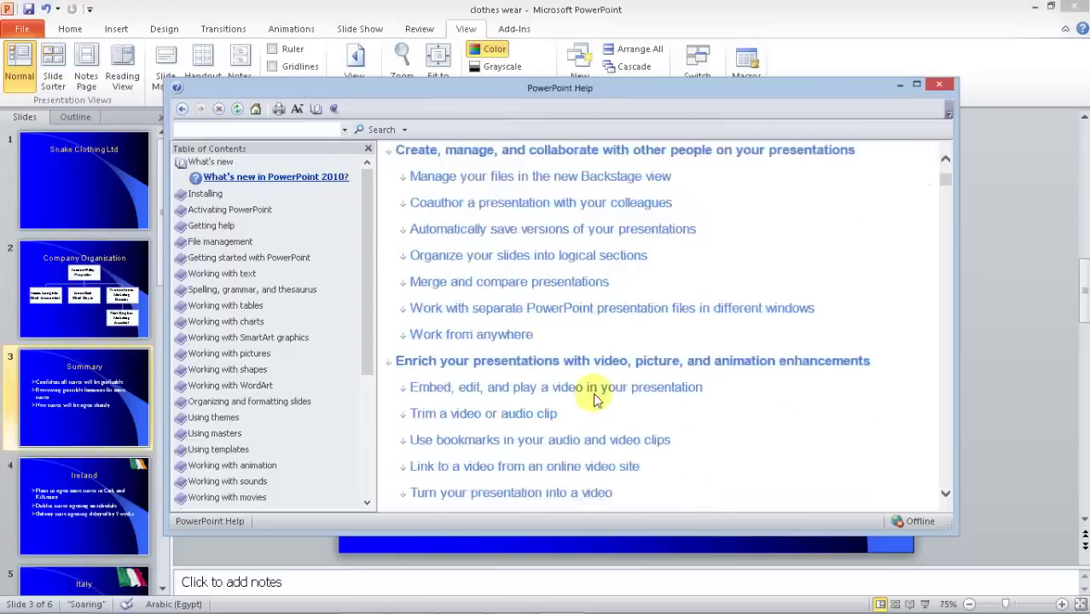
scroll(594, 407, "down", 3)
scroll(591, 397, "up", 5)
scroll(584, 392, "up", 3)
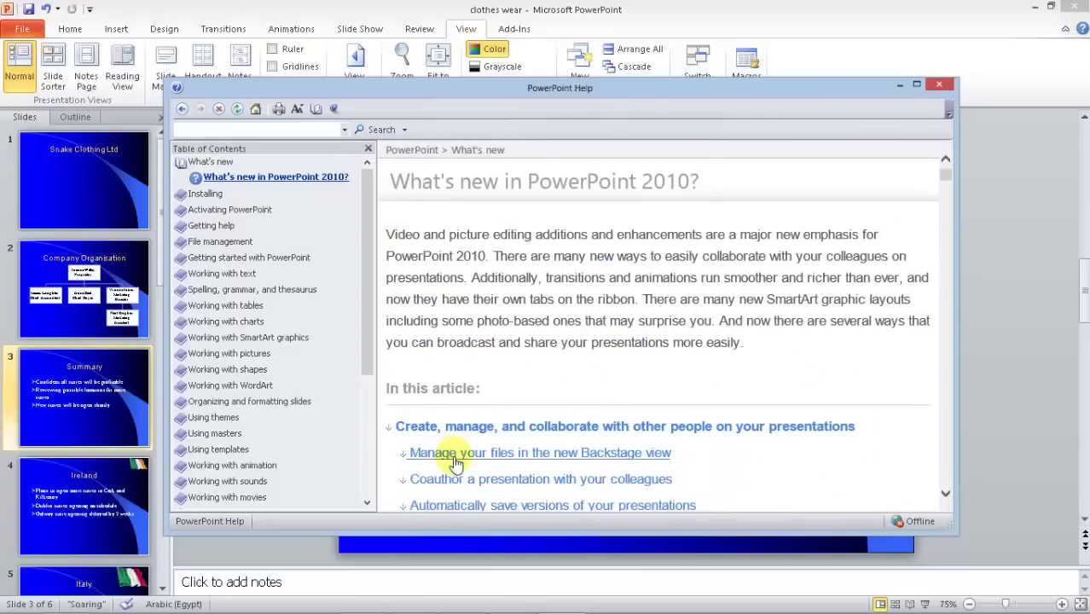
scroll(456, 489, "down", 1)
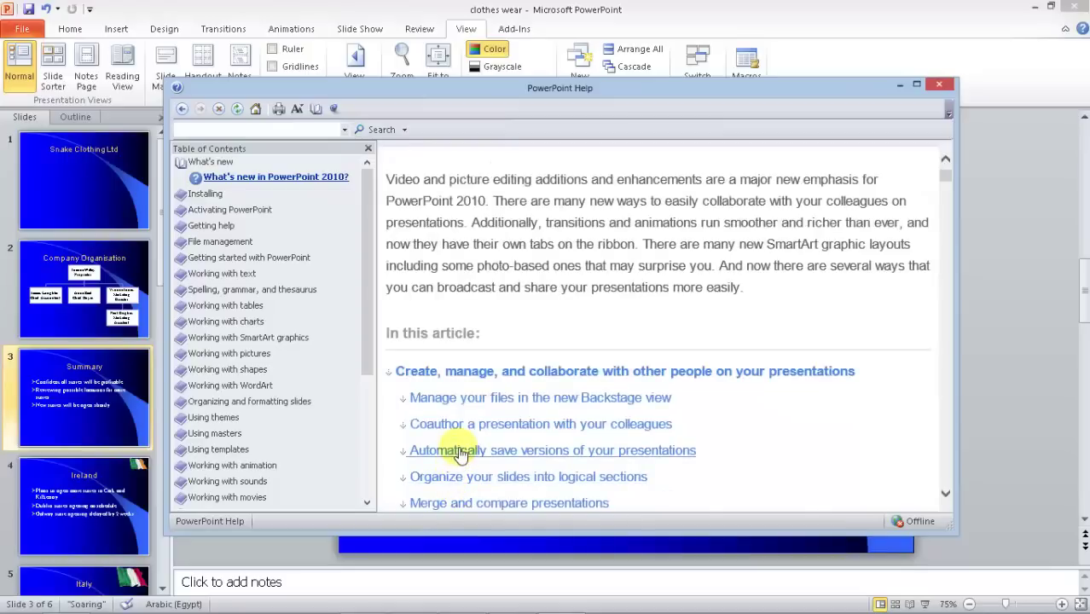
- Jump to the automatically saving versions section and scroll through the rest of the article
left_click(460, 450)
scroll(688, 415, "down", 2)
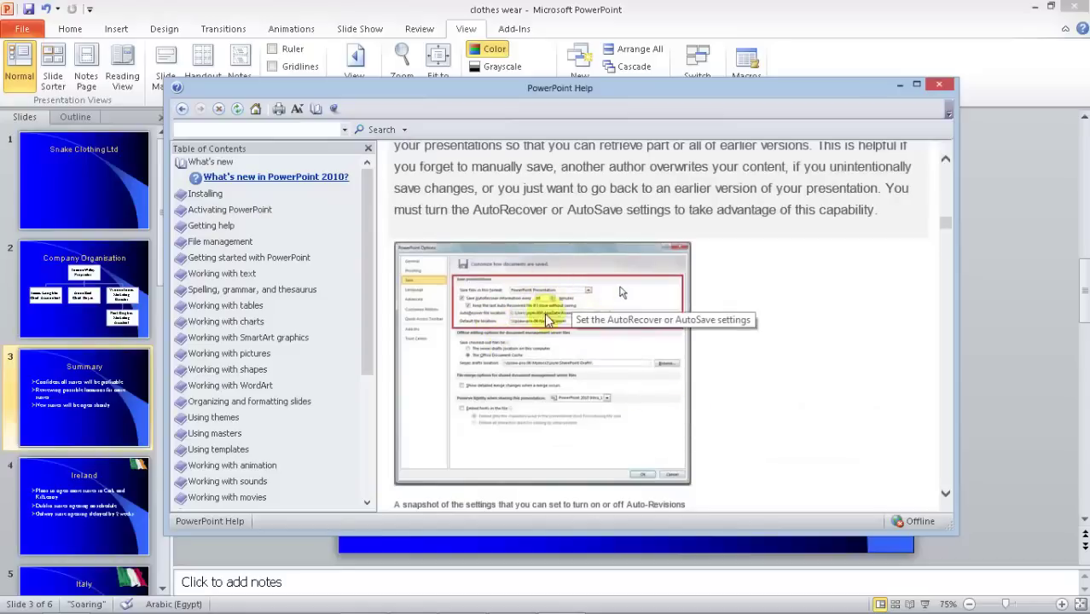
scroll(597, 356, "down", 3)
scroll(592, 345, "down", 3)
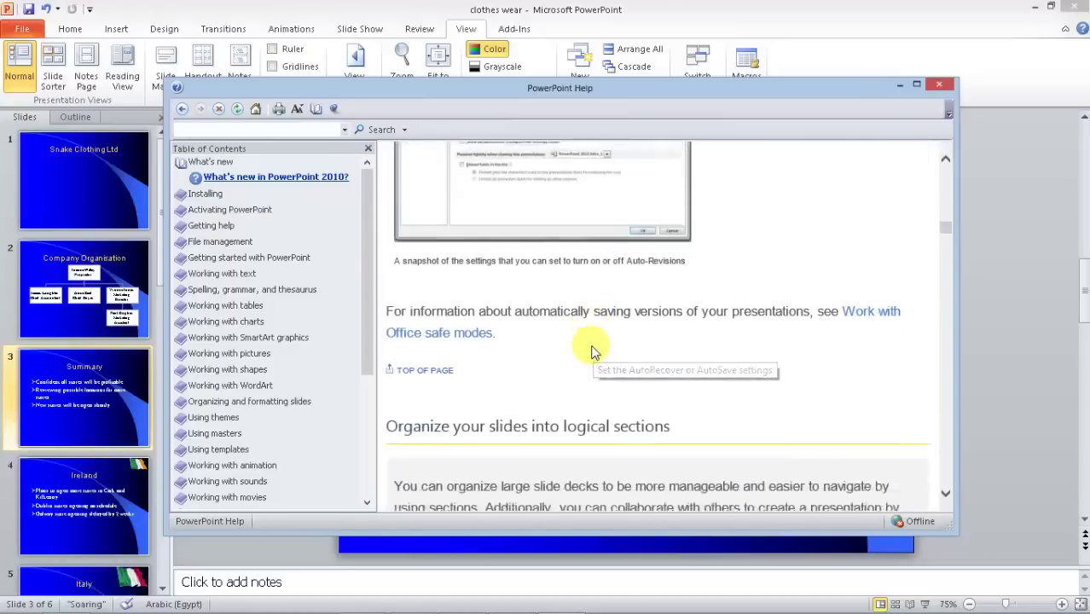
scroll(594, 350, "down", 3)
scroll(588, 375, "down", 3)
scroll(579, 418, "down", 3)
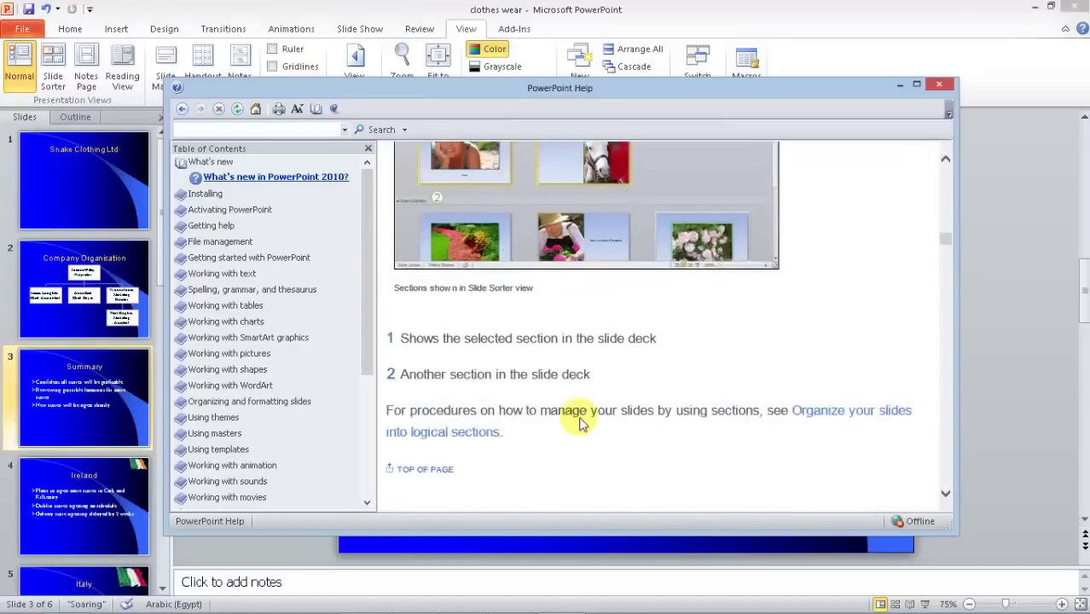
scroll(576, 412, "down", 3)
scroll(573, 407, "up", 3)
scroll(574, 407, "down", 3)
scroll(572, 408, "down", 3)
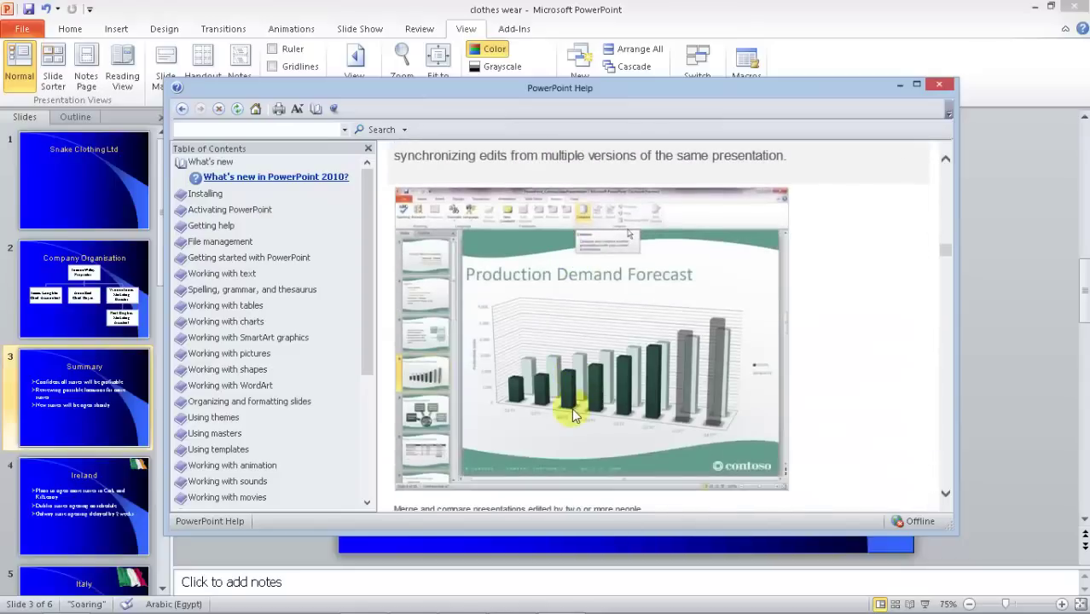
scroll(571, 408, "down", 2)
scroll(572, 409, "down", 3)
scroll(571, 409, "up", 3)
scroll(571, 409, "up", 3)
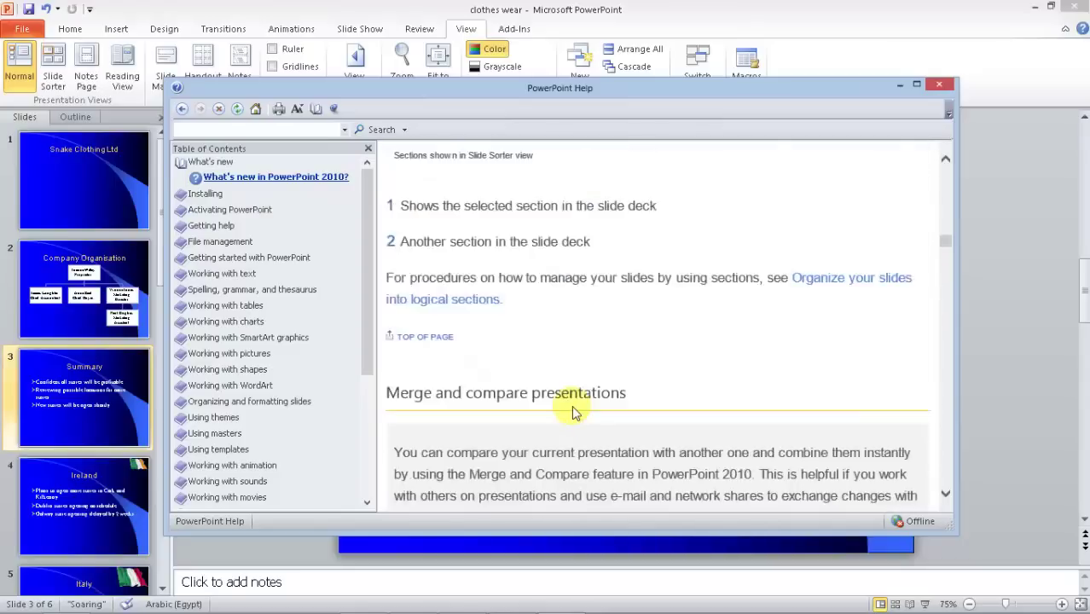
scroll(573, 413, "up", 3)
scroll(573, 413, "up", 3)
scroll(571, 408, "up", 3)
scroll(571, 407, "up", 3)
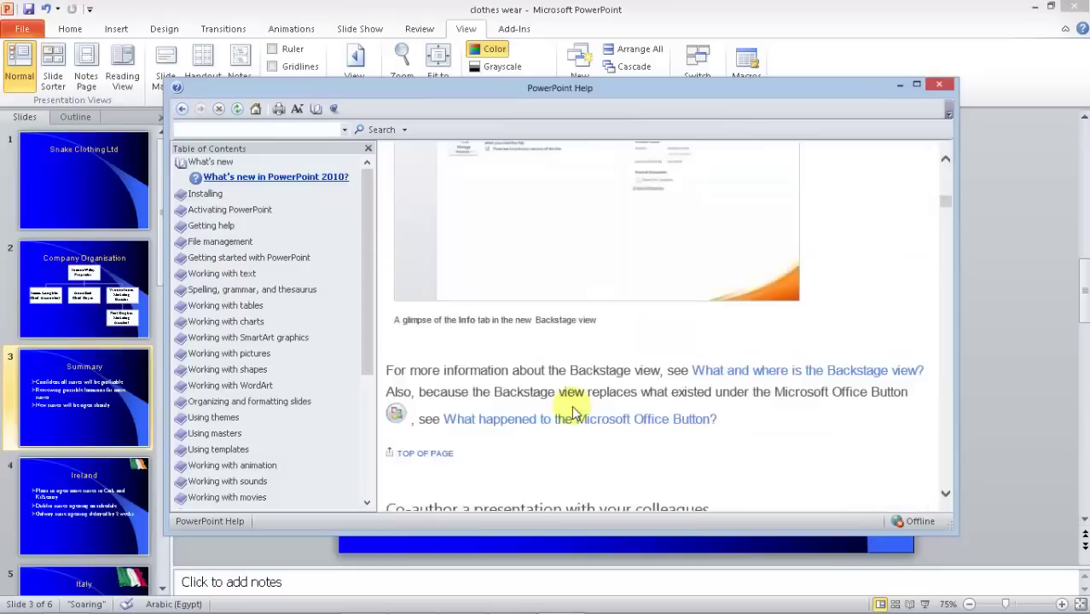
scroll(572, 412, "up", 3)
scroll(574, 412, "up", 3)
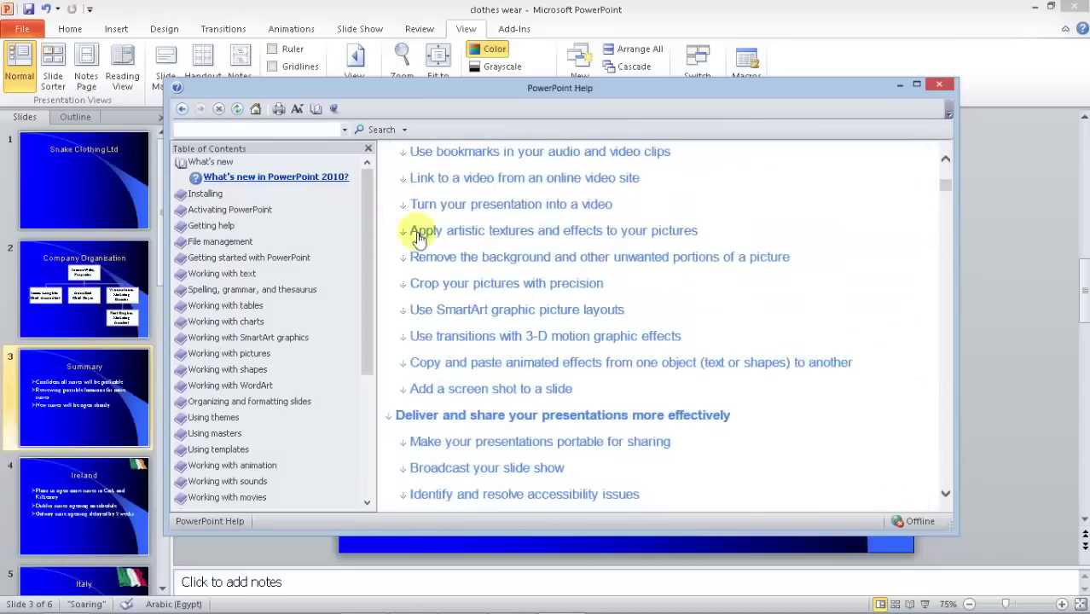
- Hide the Help table of contents and return to the Help home page
left_click(315, 108)
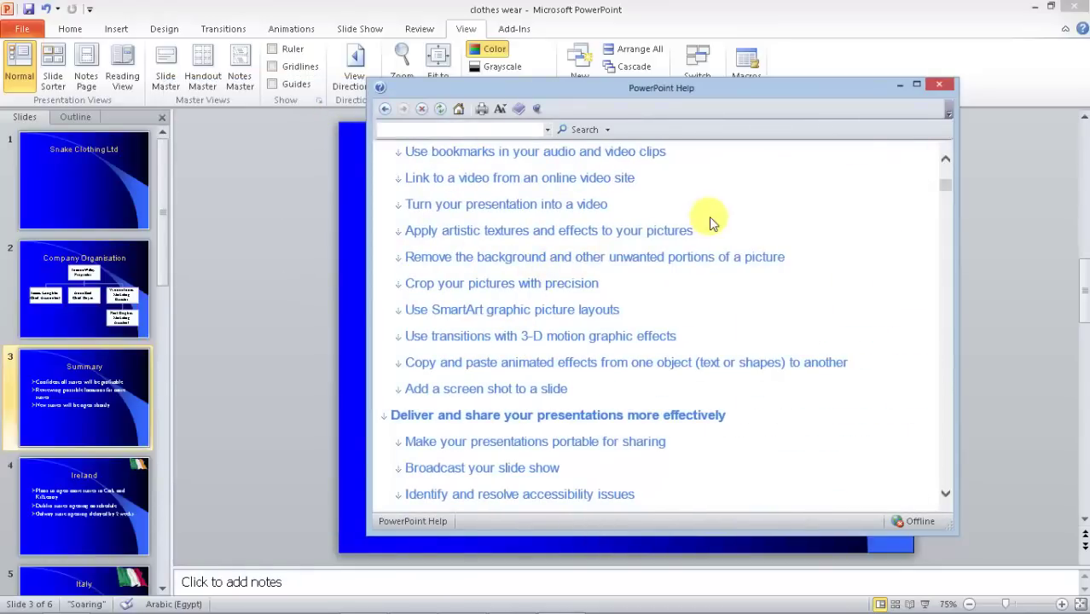
scroll(937, 168, "up", 3)
scroll(937, 168, "up", 5)
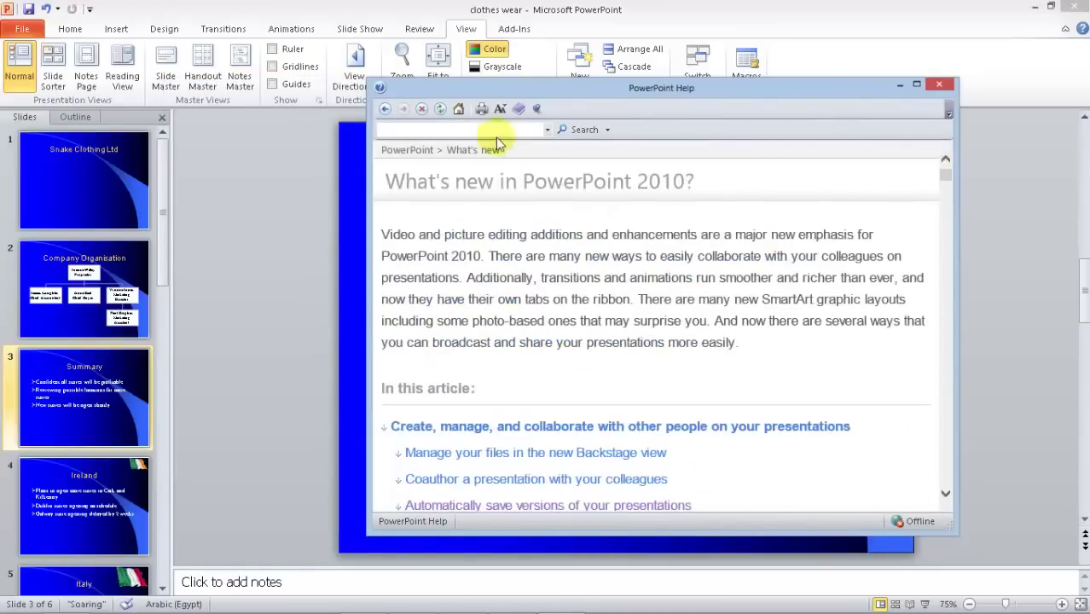
left_click(458, 108)
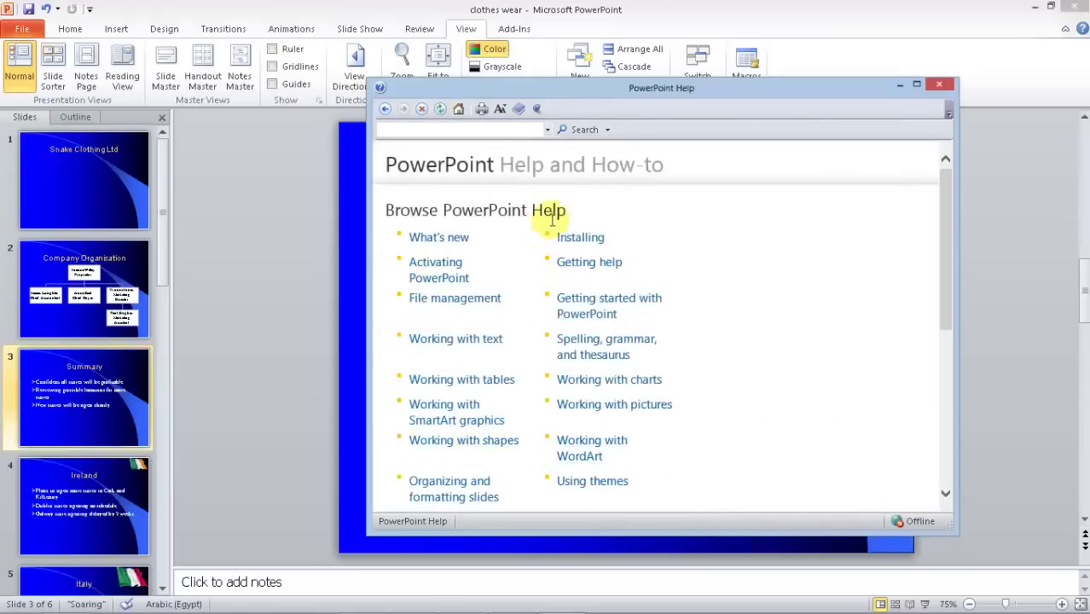
- Cycle the Help text size through Smallest, Smaller, Medium, Larger and back to Largest
left_click(500, 109)
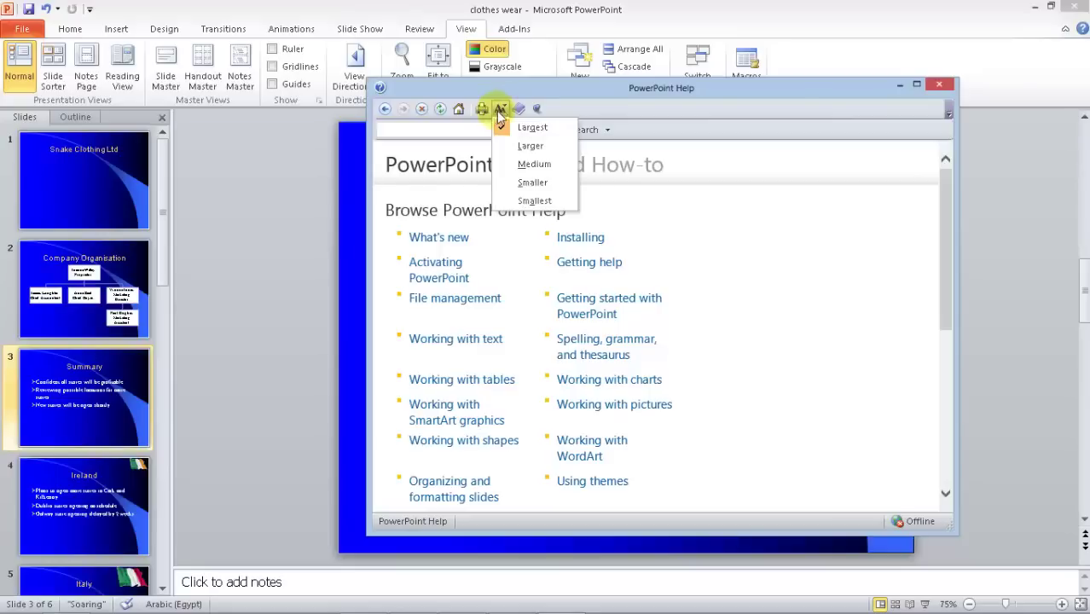
left_click(531, 201)
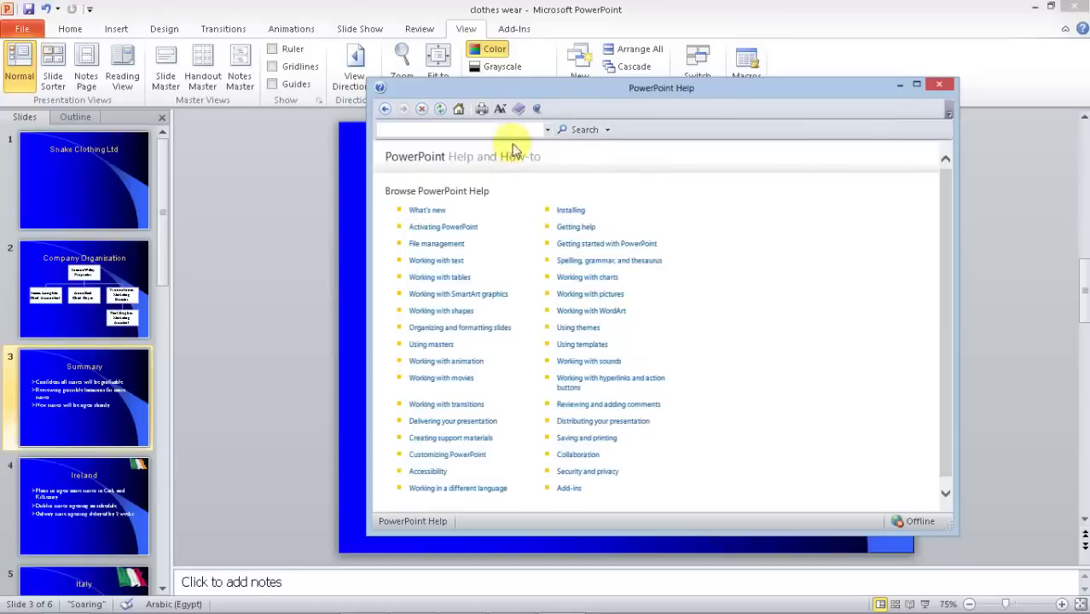
left_click(499, 109)
left_click(524, 182)
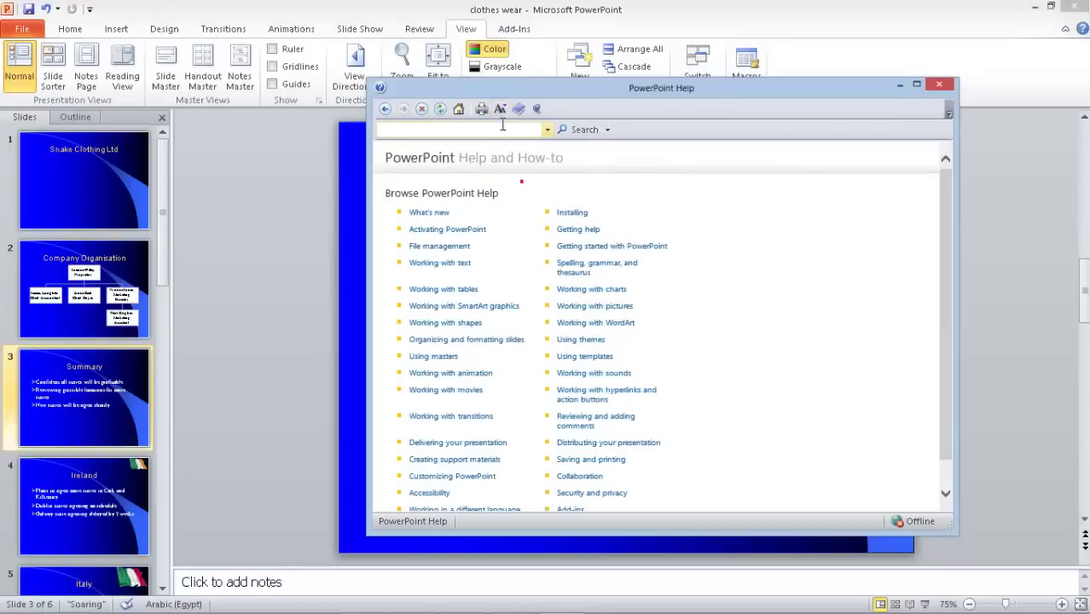
left_click(499, 110)
left_click(511, 165)
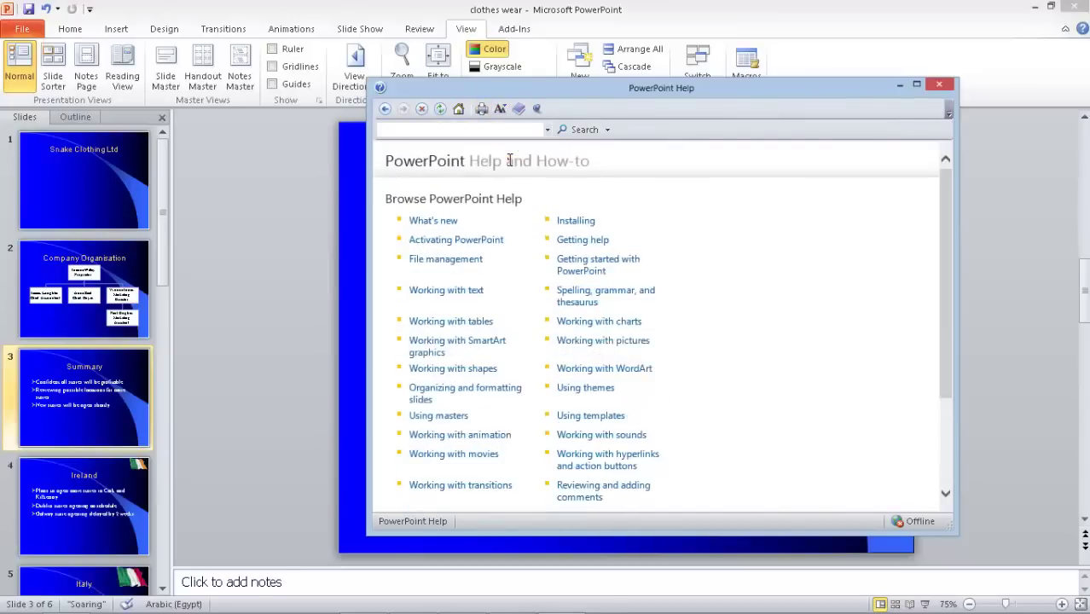
left_click(499, 109)
left_click(528, 146)
left_click(500, 109)
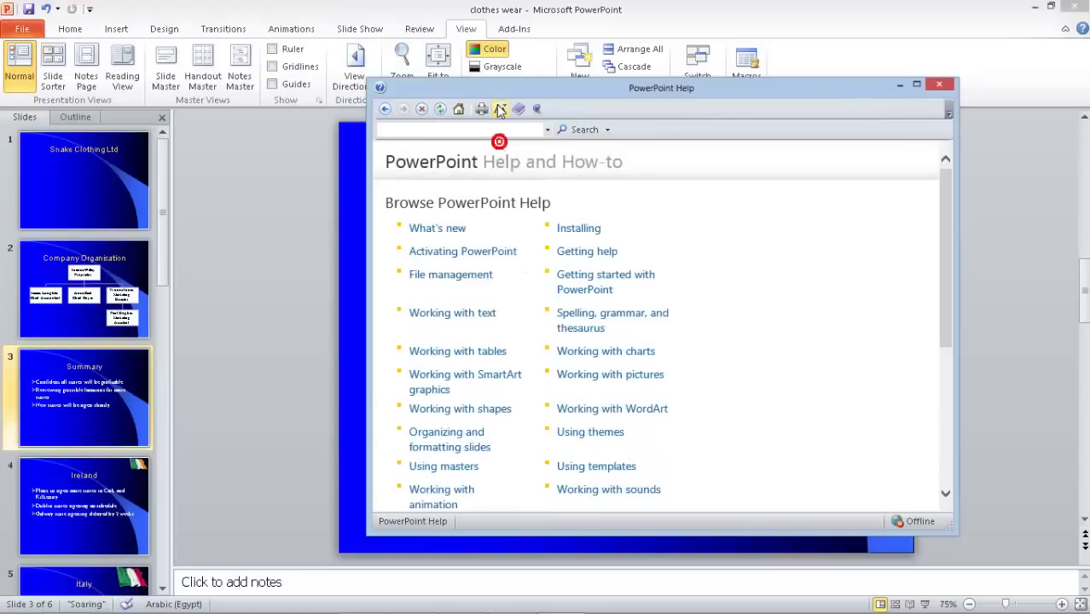
left_click(522, 128)
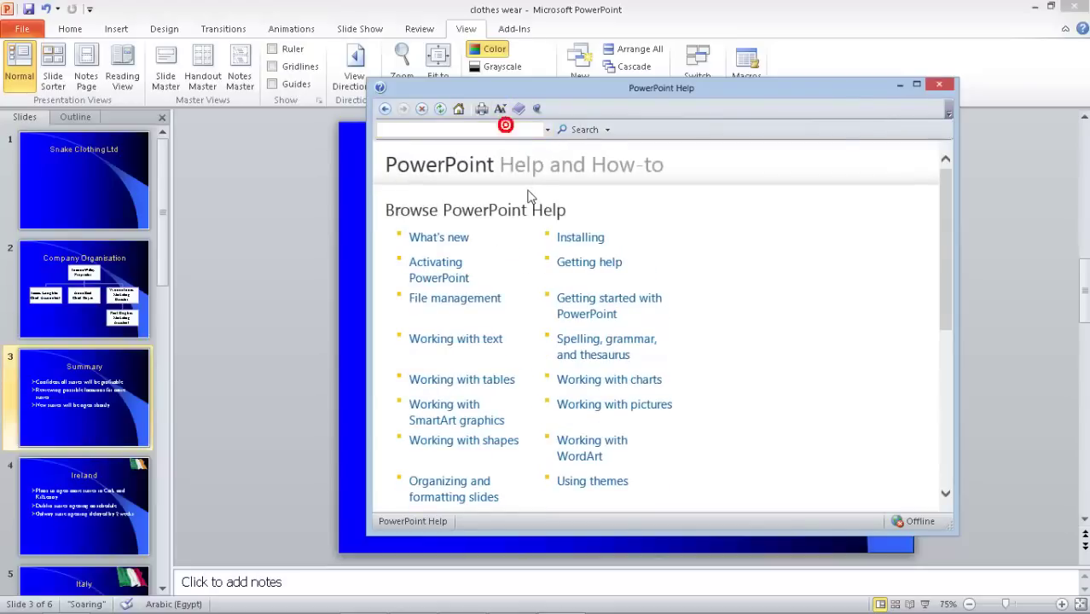
scroll(715, 305, "down", 4)
scroll(713, 302, "down", 1)
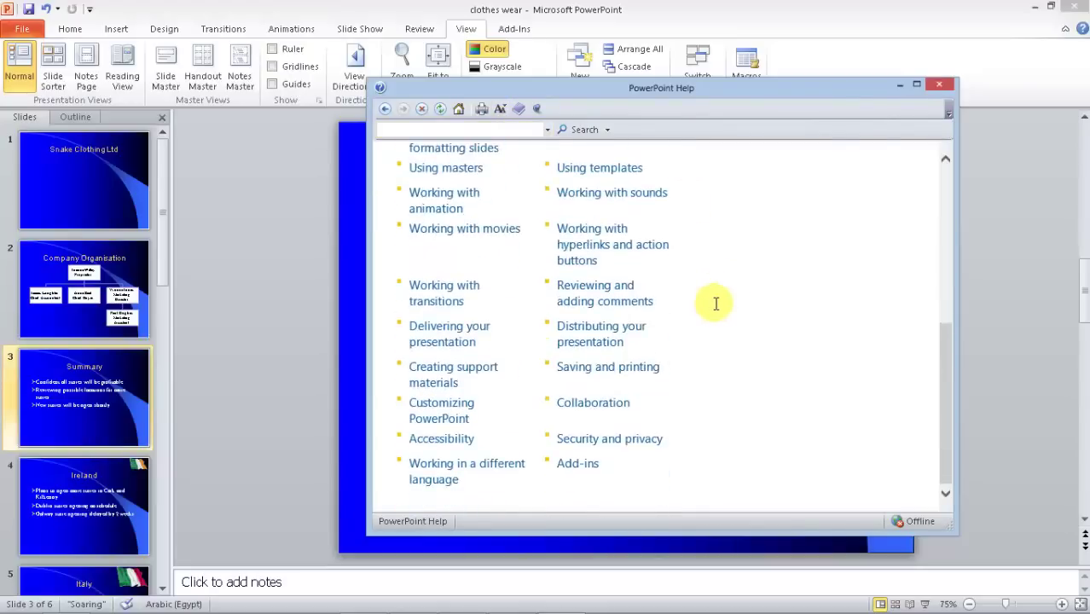
- Maximize the Help window, restore it, and close Help
left_click(917, 83)
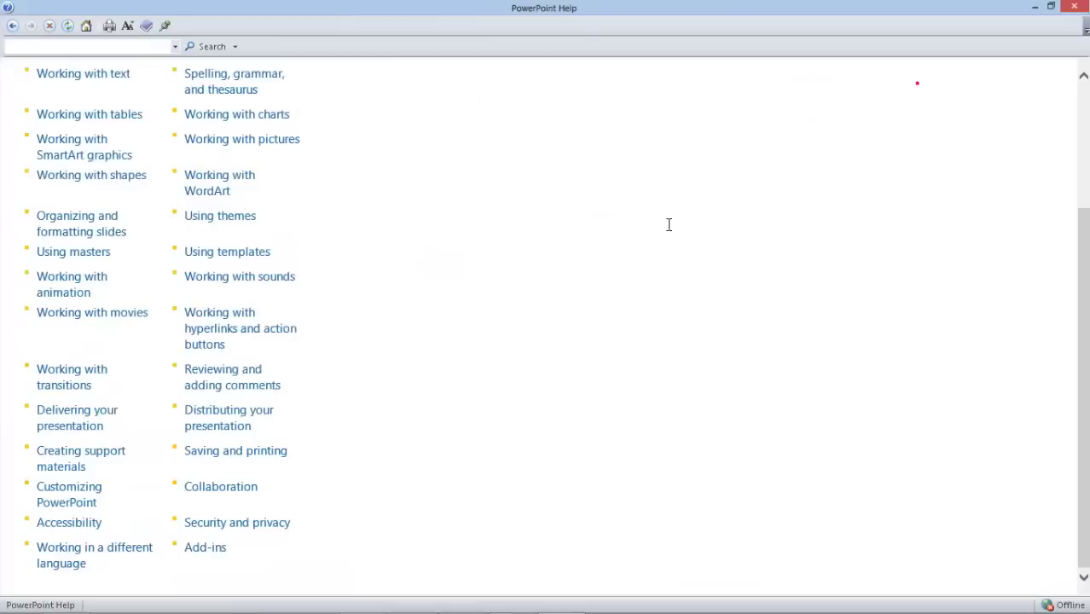
left_click(1050, 6)
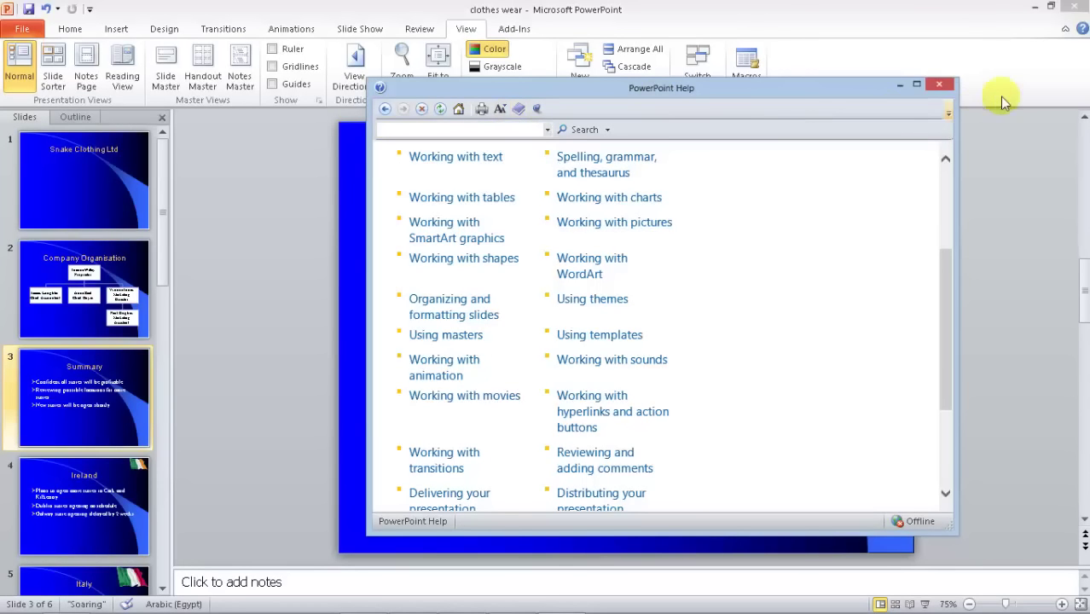
left_click(946, 85)
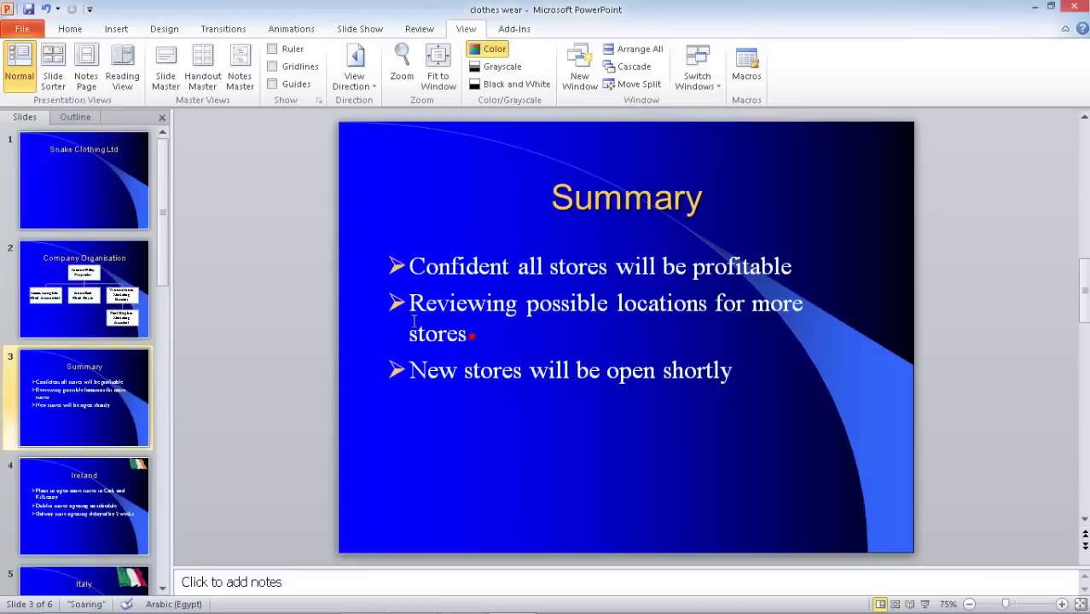
- Select the Summary slide's second bullet and decrease its font from 32 to 28 point
left_click(468, 333)
double_click(453, 324)
left_click(478, 332)
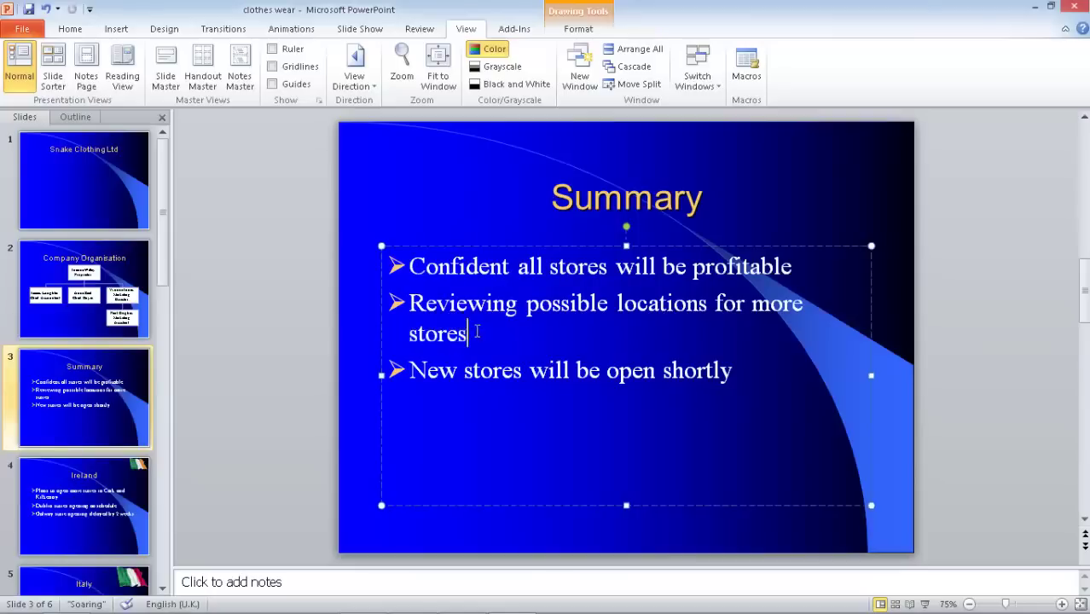
left_click_drag(468, 332, 410, 304)
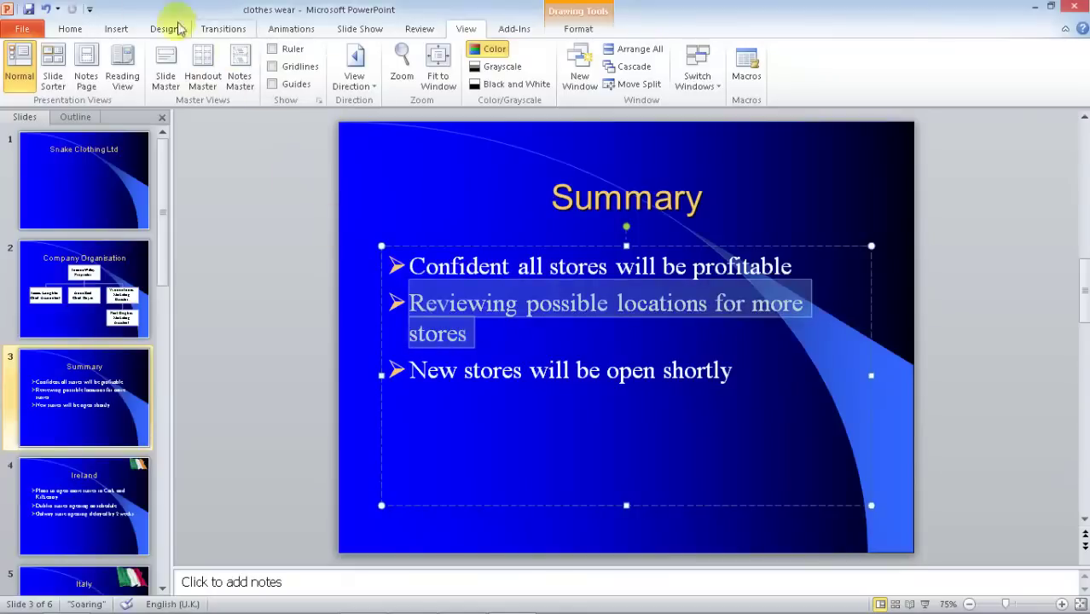
left_click(70, 29)
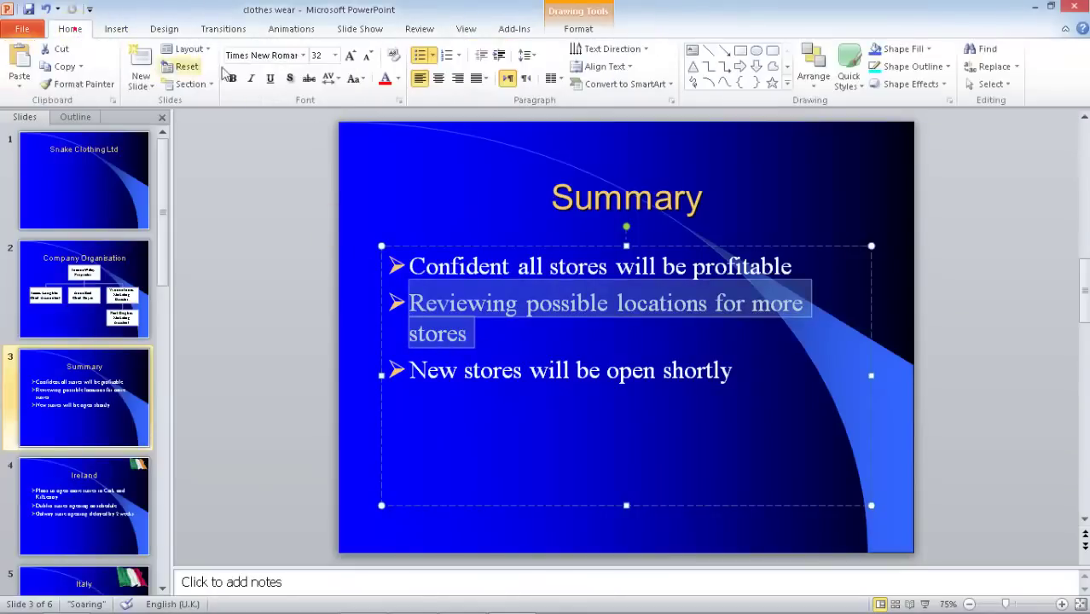
left_click(368, 56)
left_click(344, 291)
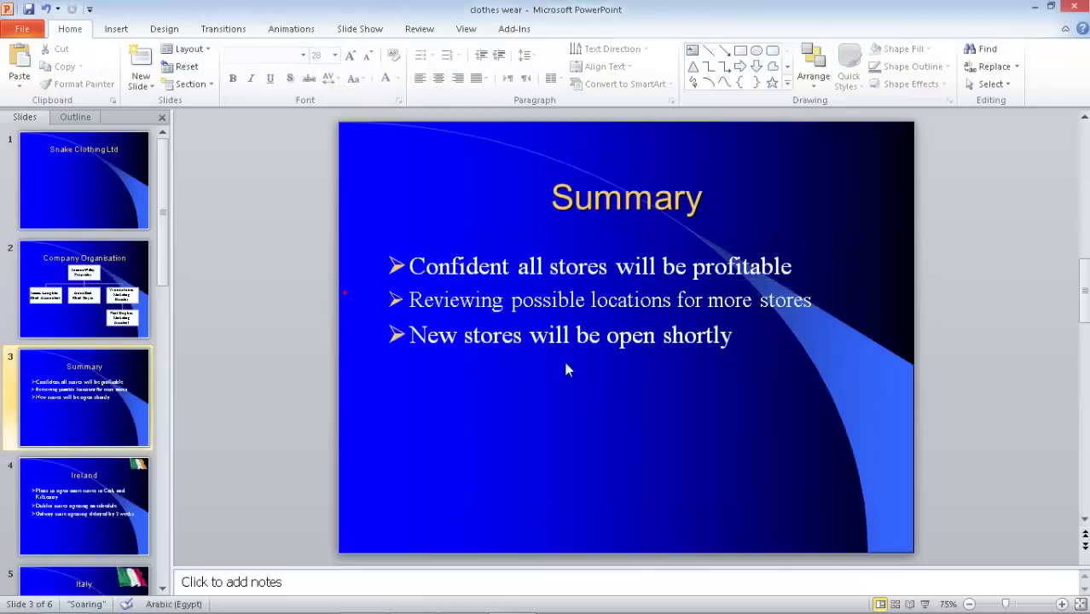
left_click(593, 460)
- Save clothes wear, close it, and show the Recent presentations list
left_click(28, 11)
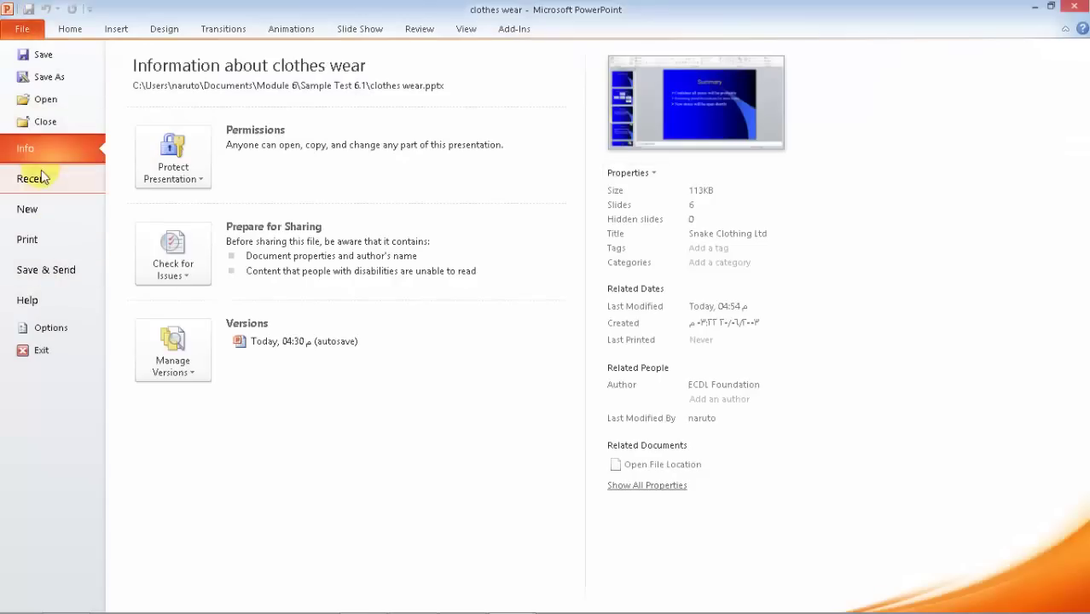
left_click(41, 121)
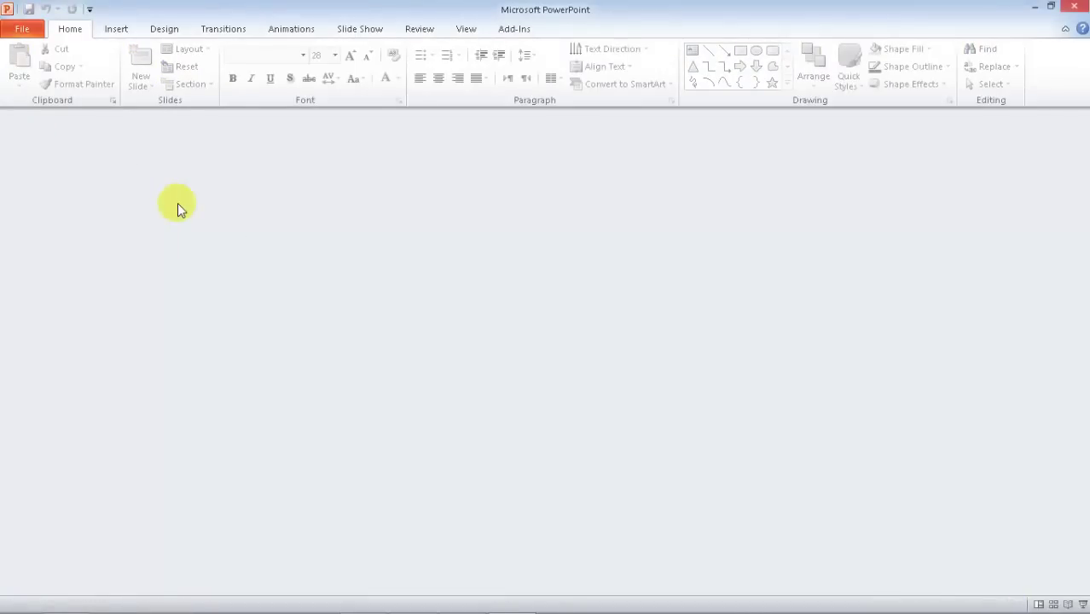
left_click(24, 30)
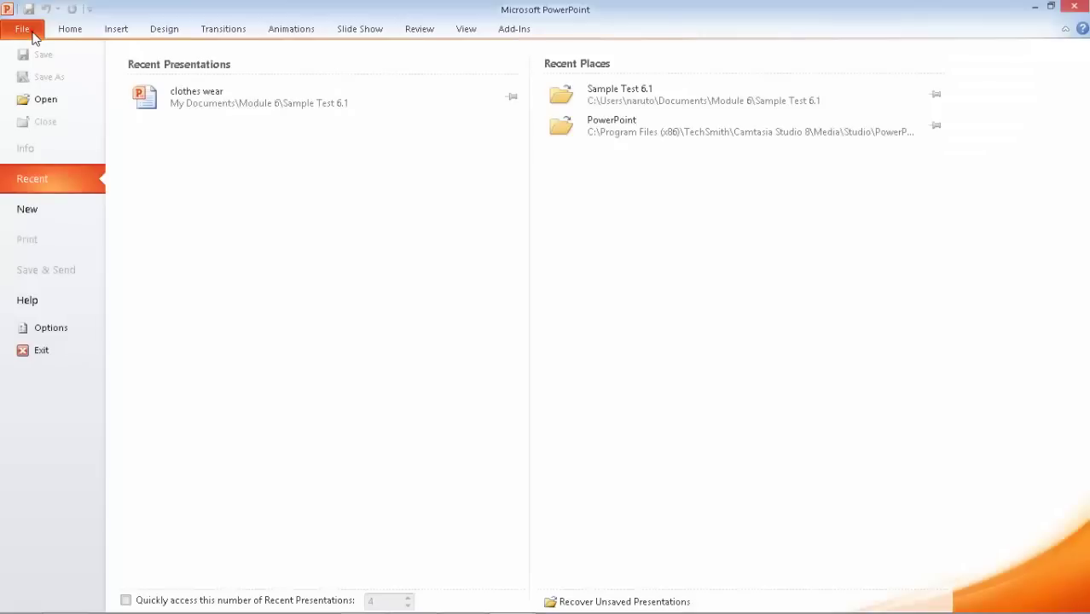
- Create a new blank presentation and type the Arabic title المغامر
left_click(49, 213)
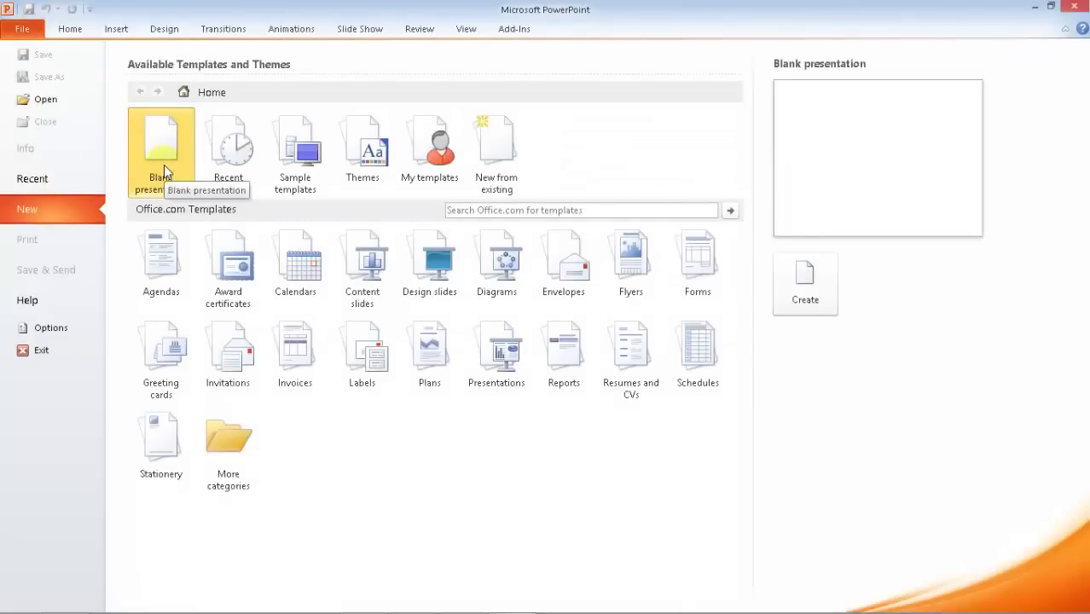
left_click(805, 281)
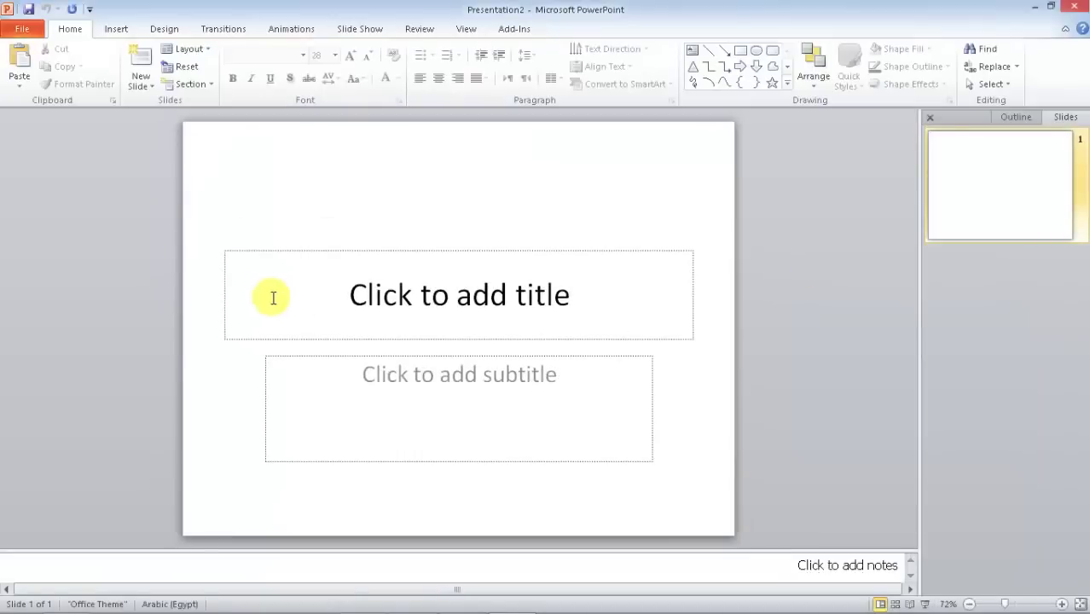
left_click(403, 298)
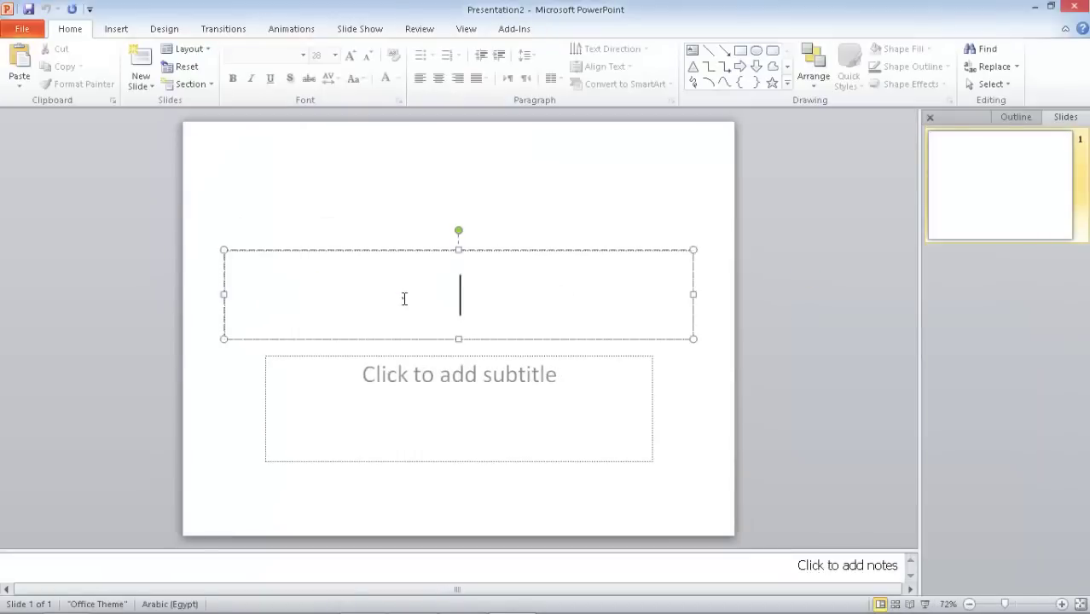
type("hg")
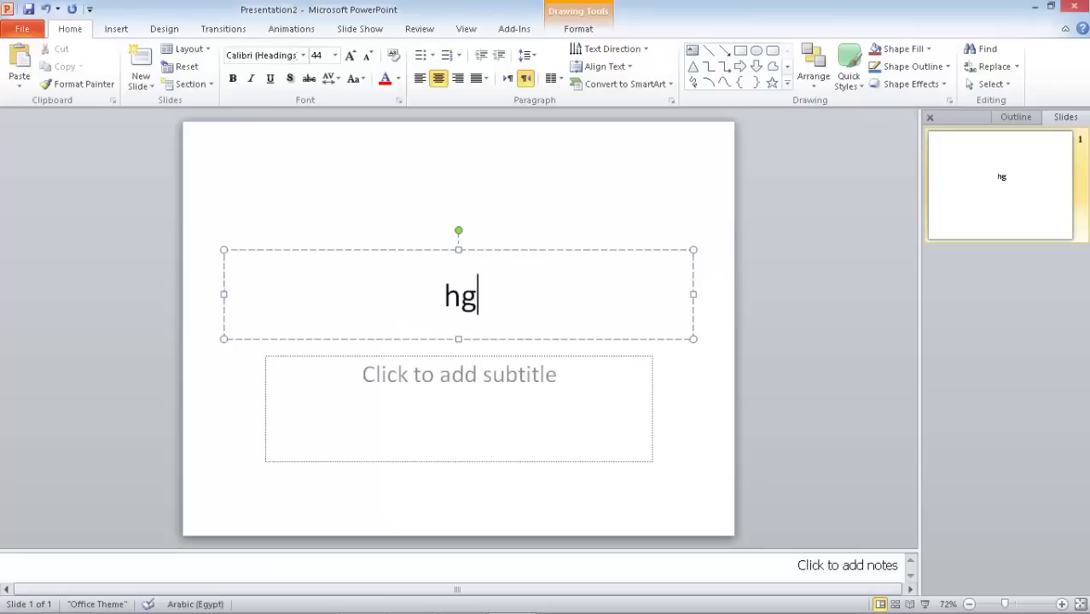
key("BackSpace")
key("BackSpace")
key("alt+shift")
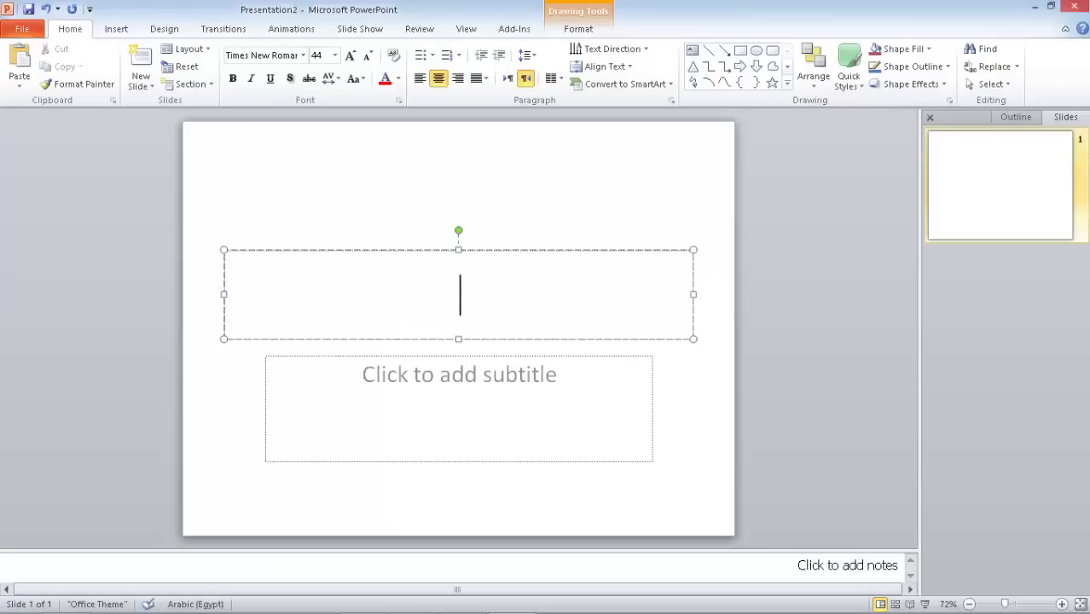
type("المغا")
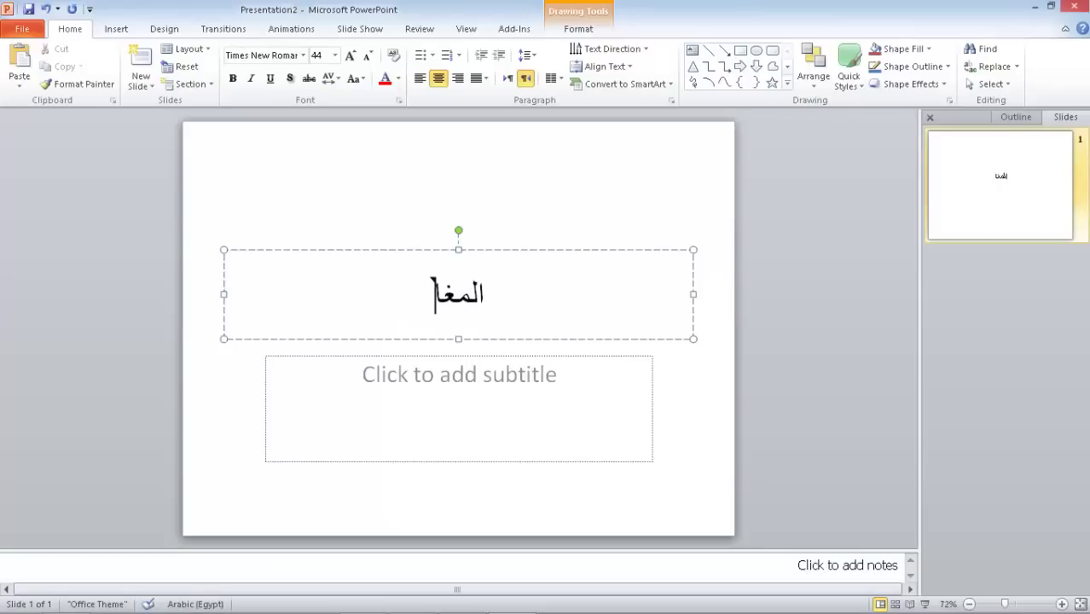
type("مر")
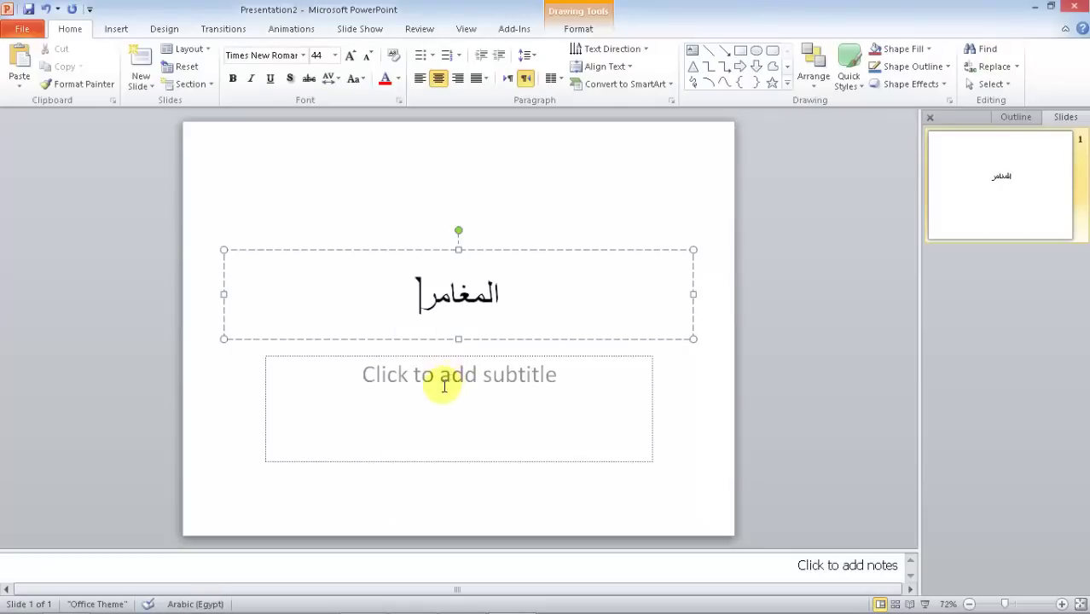
- Type the subtitle باور بوينت in the subtitle placeholder
left_click(441, 386)
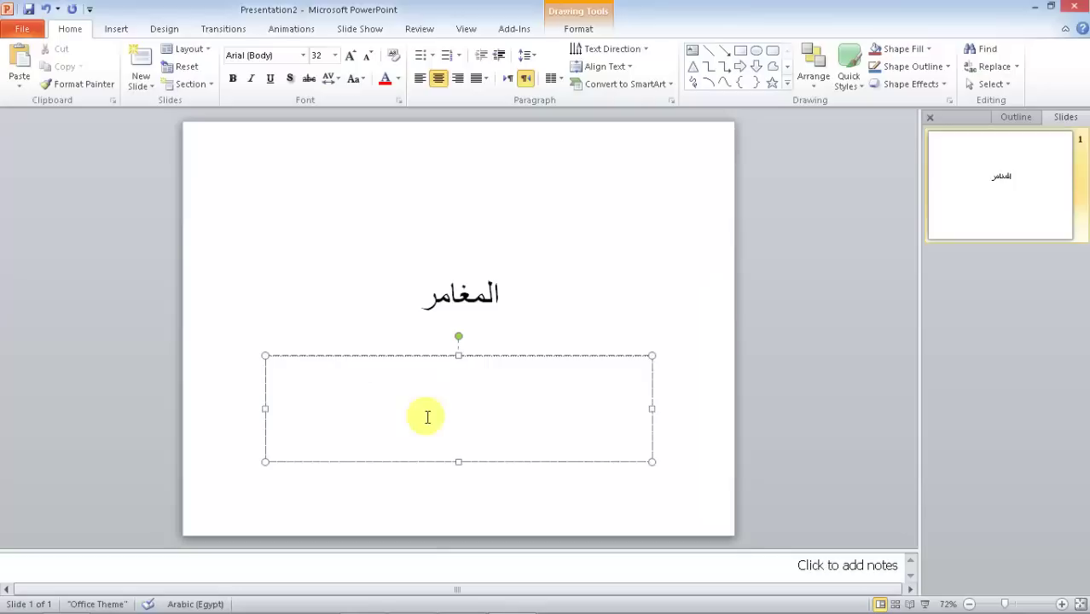
type("با")
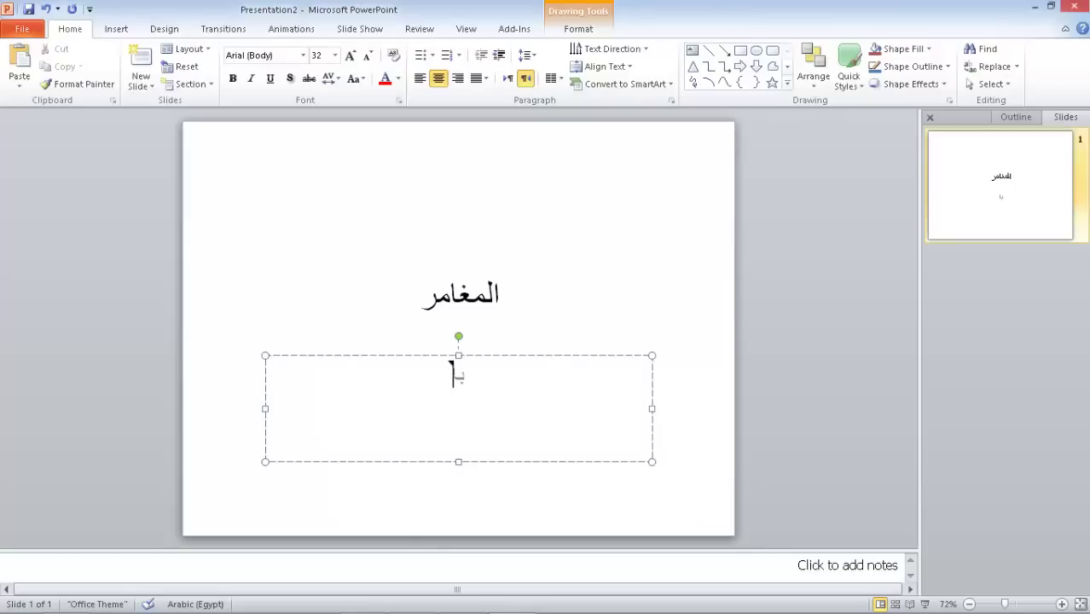
type("ور ب")
type("وينت")
left_click(372, 333)
left_click(278, 396)
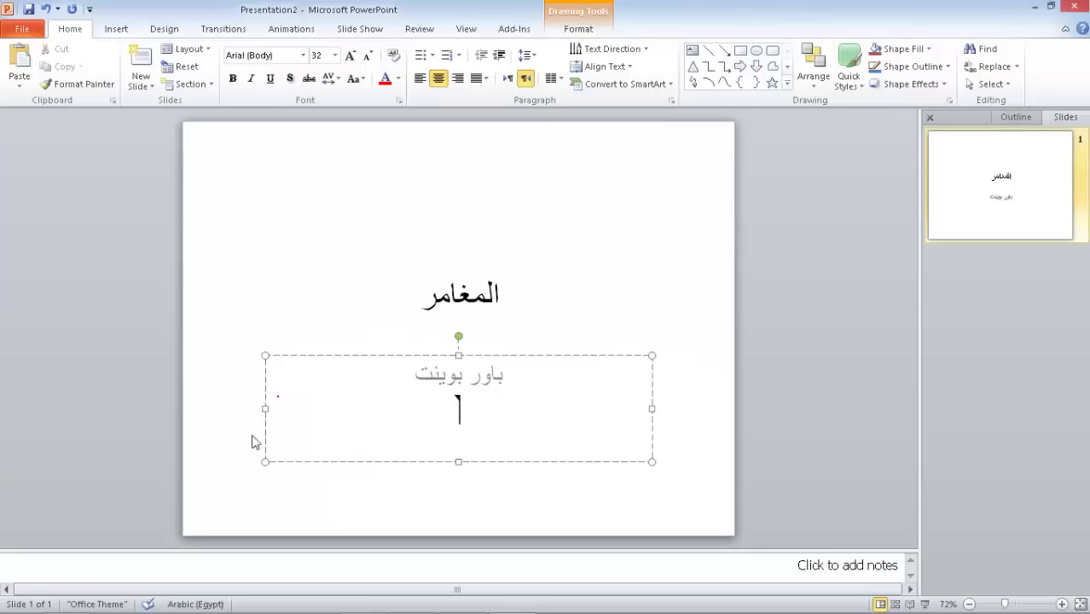
left_click(211, 467)
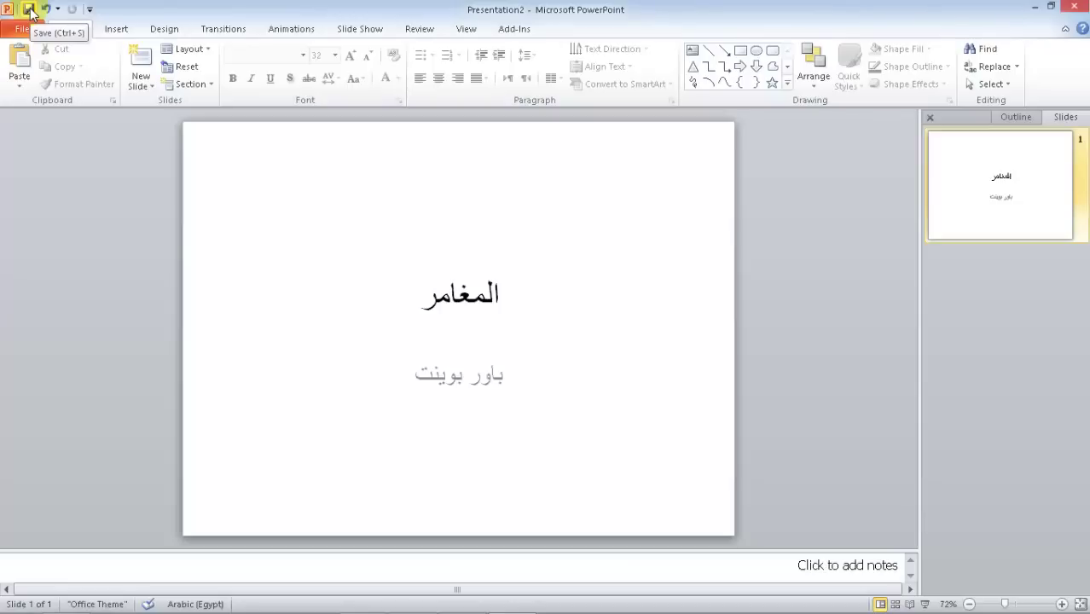
- Open the save dialog and cancel it three times without saving
left_click(29, 12)
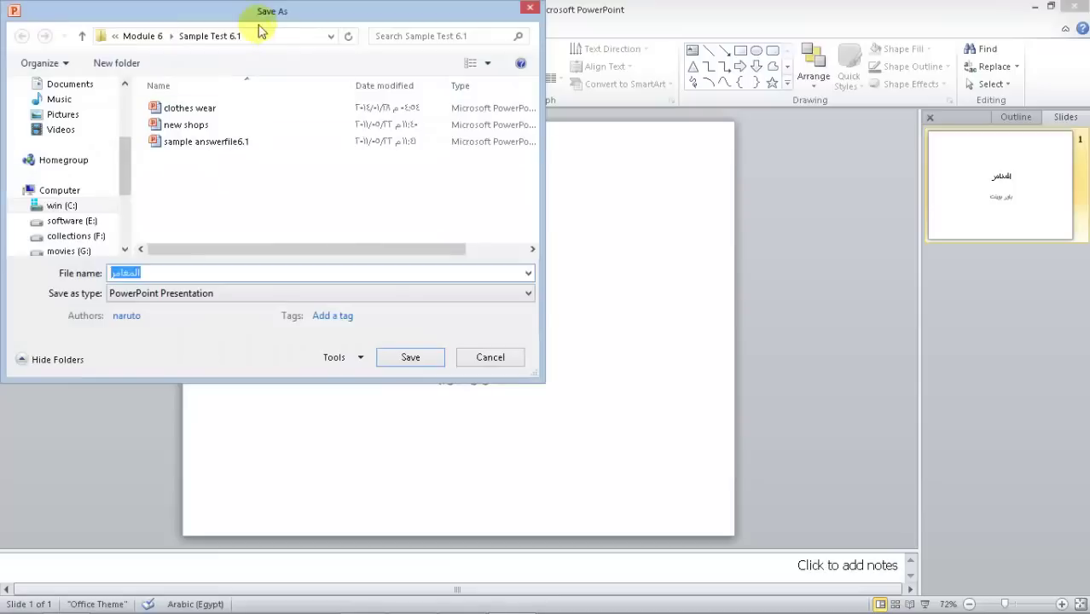
left_click_drag(274, 15, 365, 116)
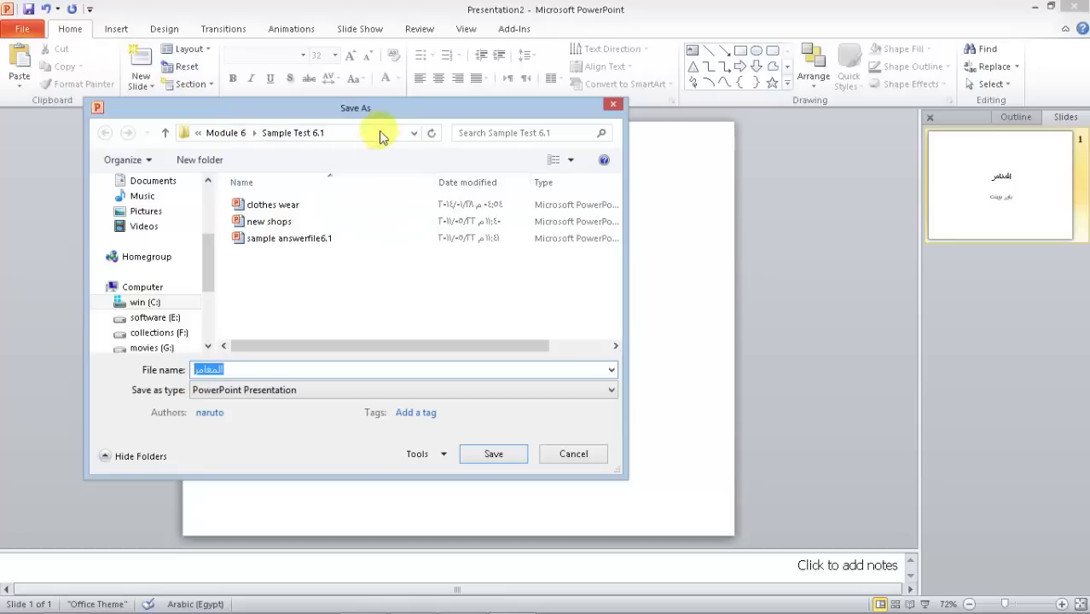
left_click(567, 455)
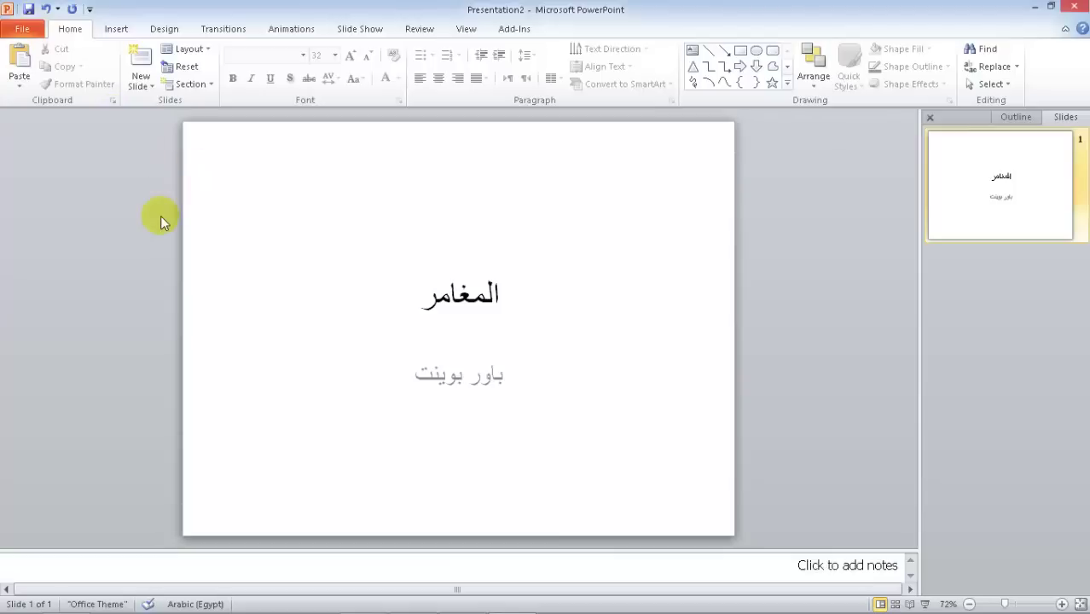
key("ctrl+s")
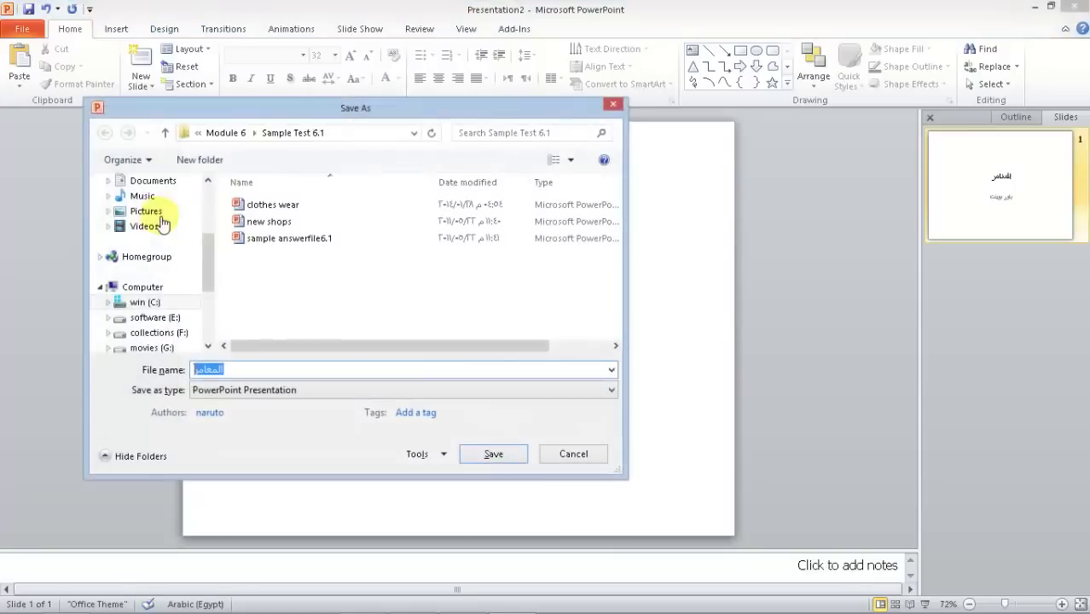
left_click(577, 453)
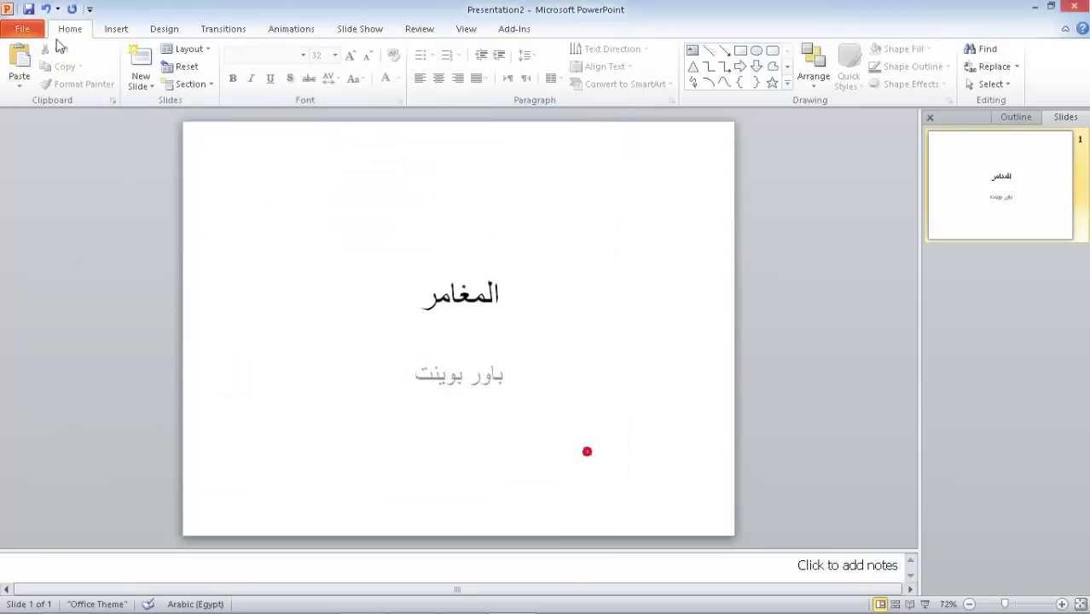
key("ctrl+s")
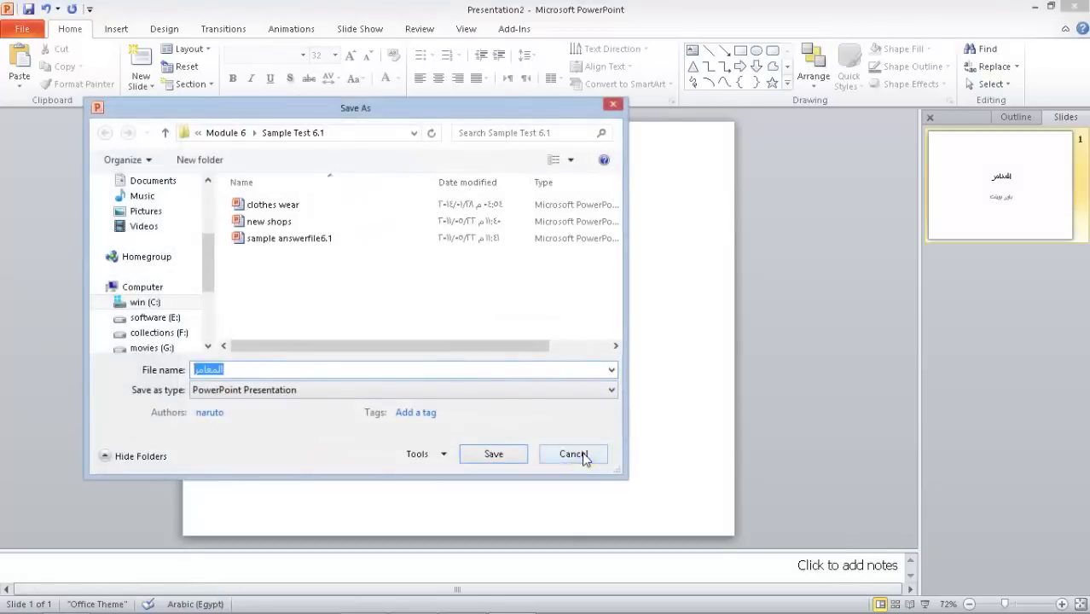
left_click(584, 453)
- Save the presentation from the File menu as المغامر
left_click(22, 33)
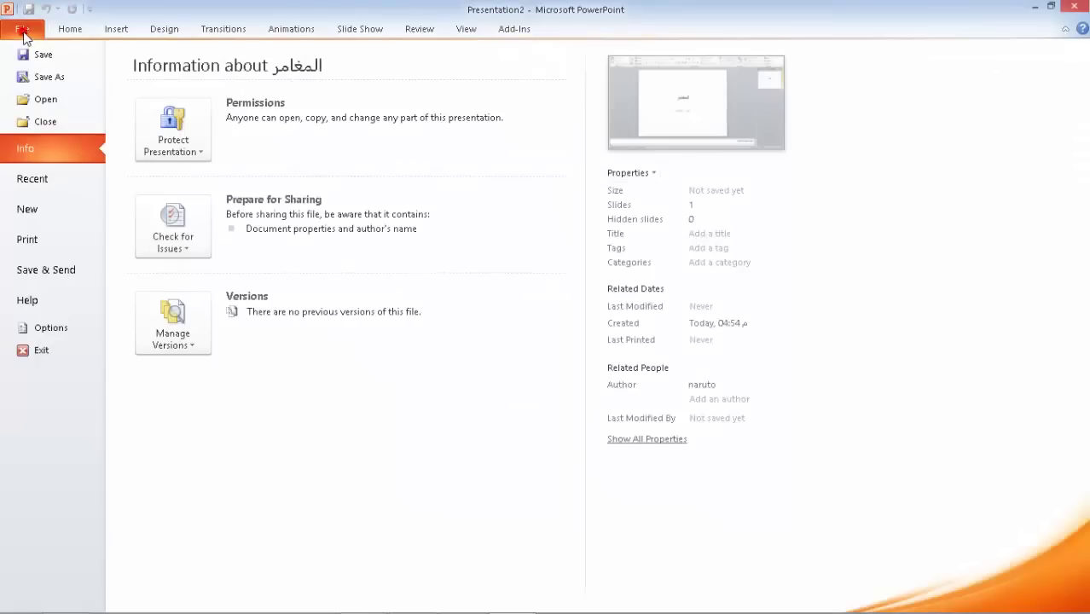
left_click(30, 78)
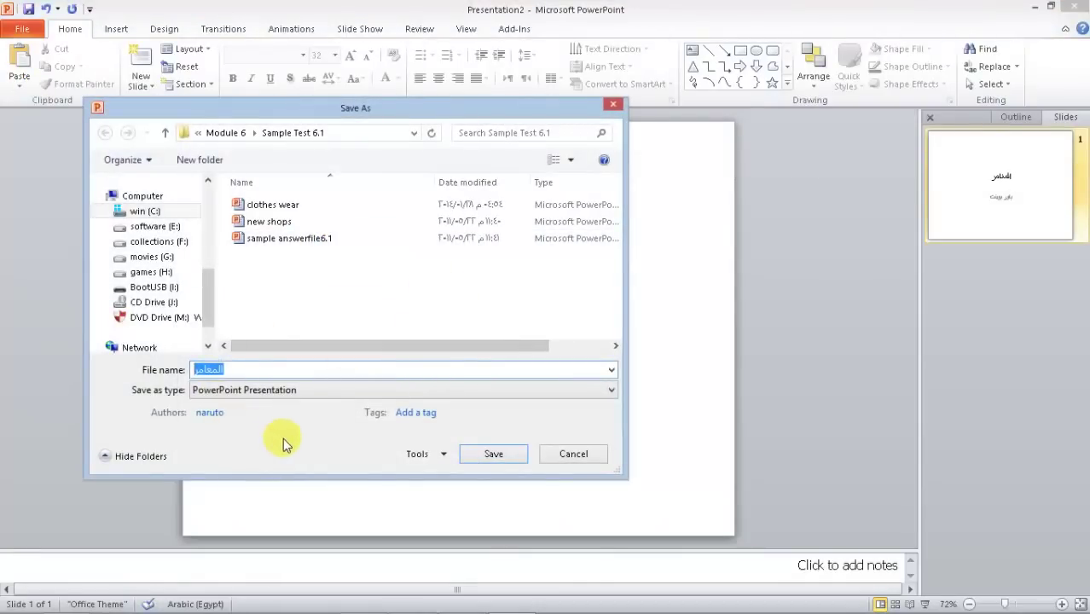
left_click(477, 453)
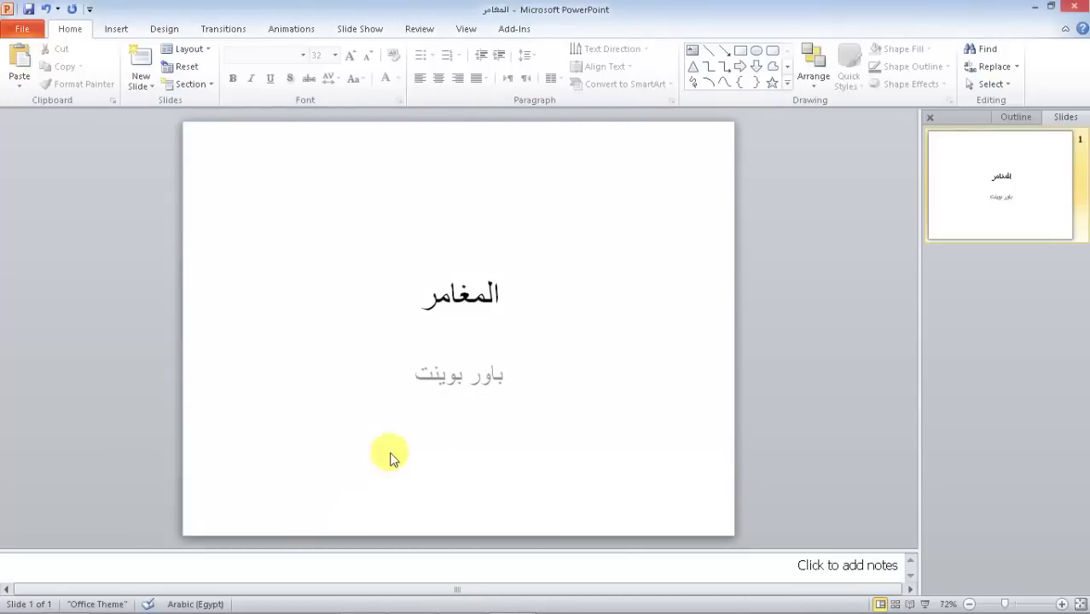
- Replace the title المغامر with رخصة الحاسب الالى الاصدار الخامس, correcting the last word
left_click(434, 297)
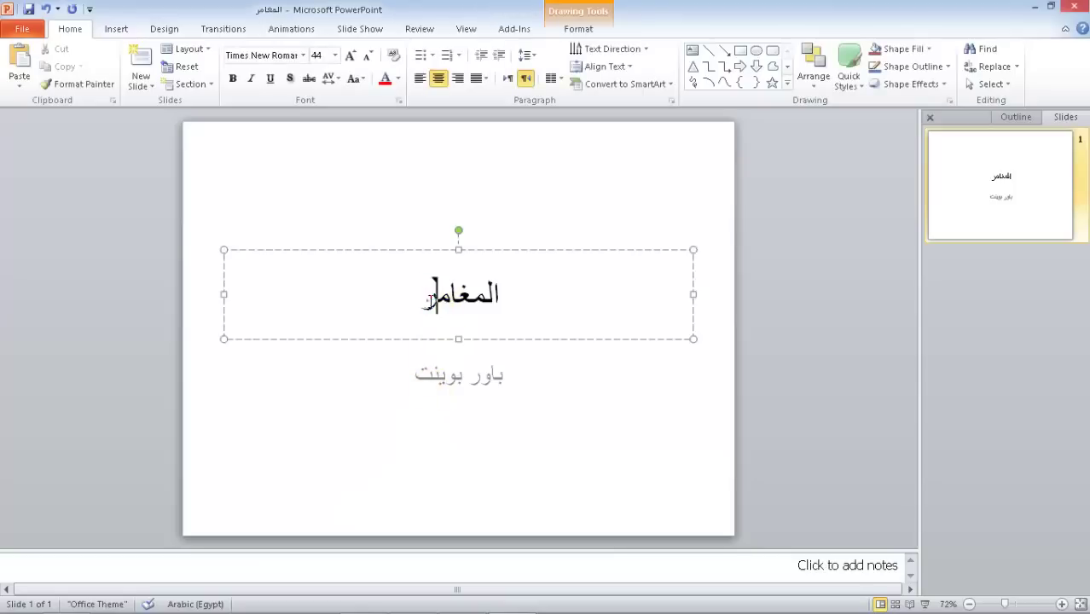
double_click(434, 297)
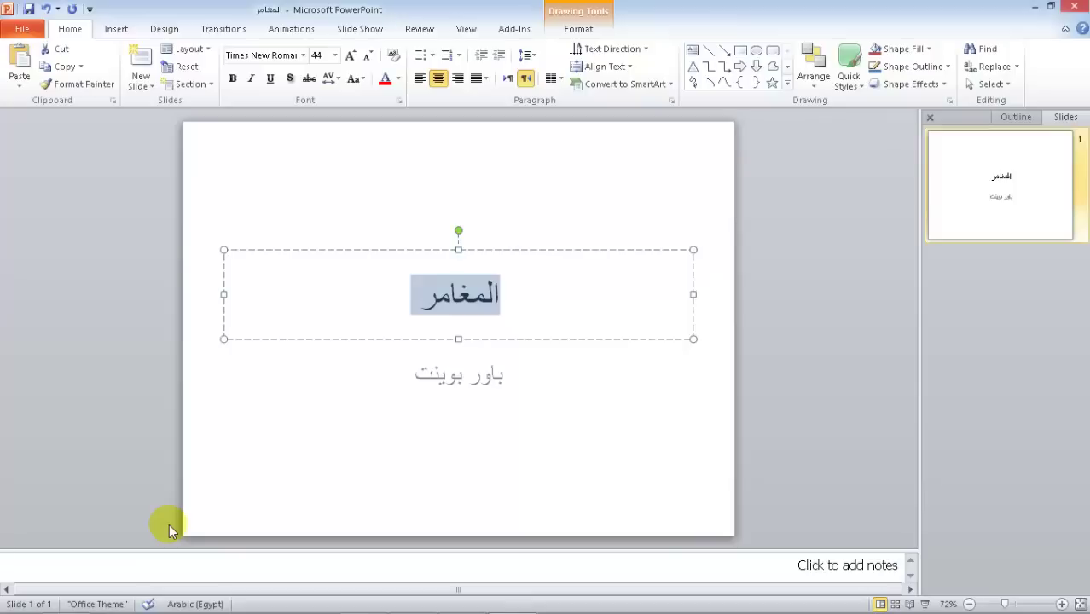
type("ر")
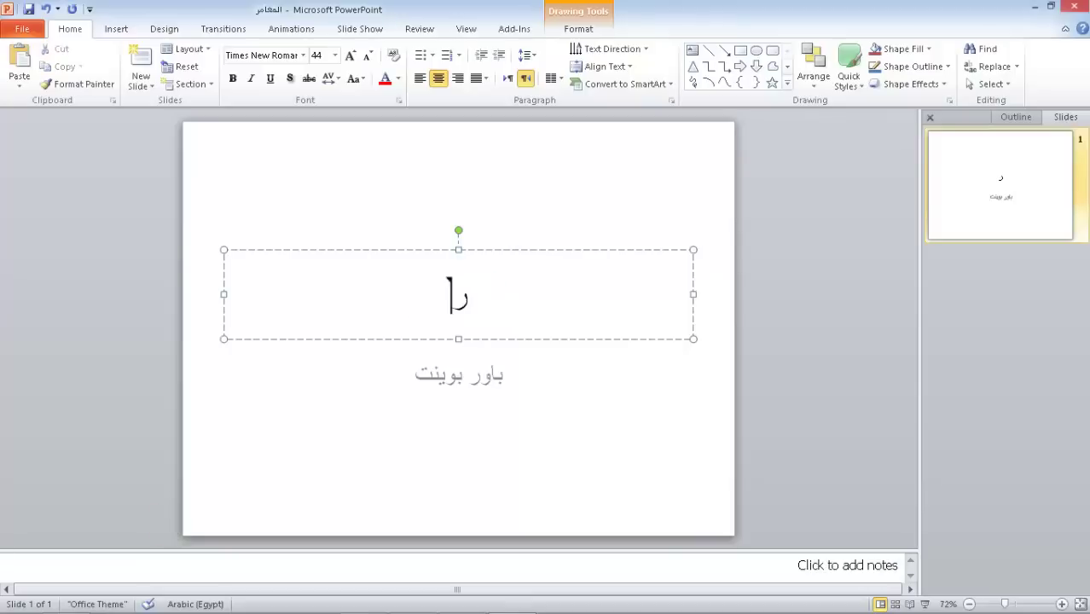
type("خصة")
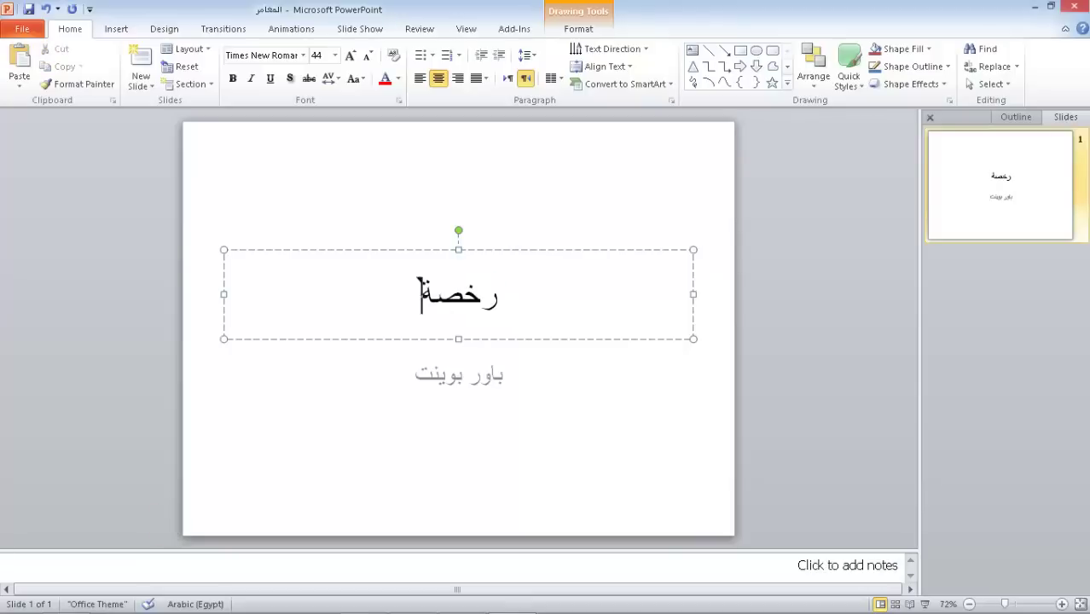
type(" الحا")
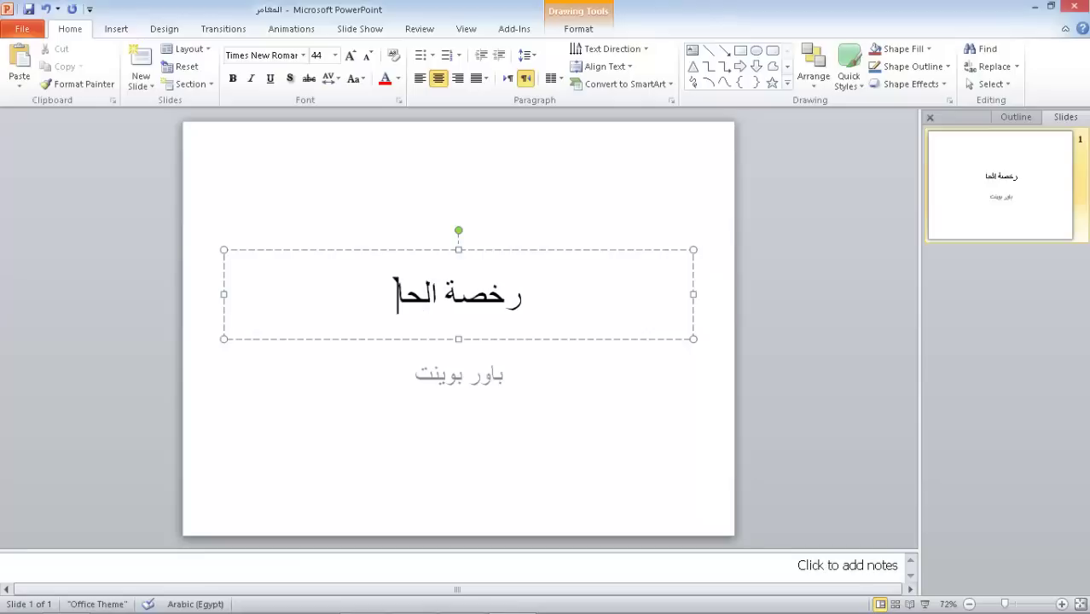
type("سب الالى ")
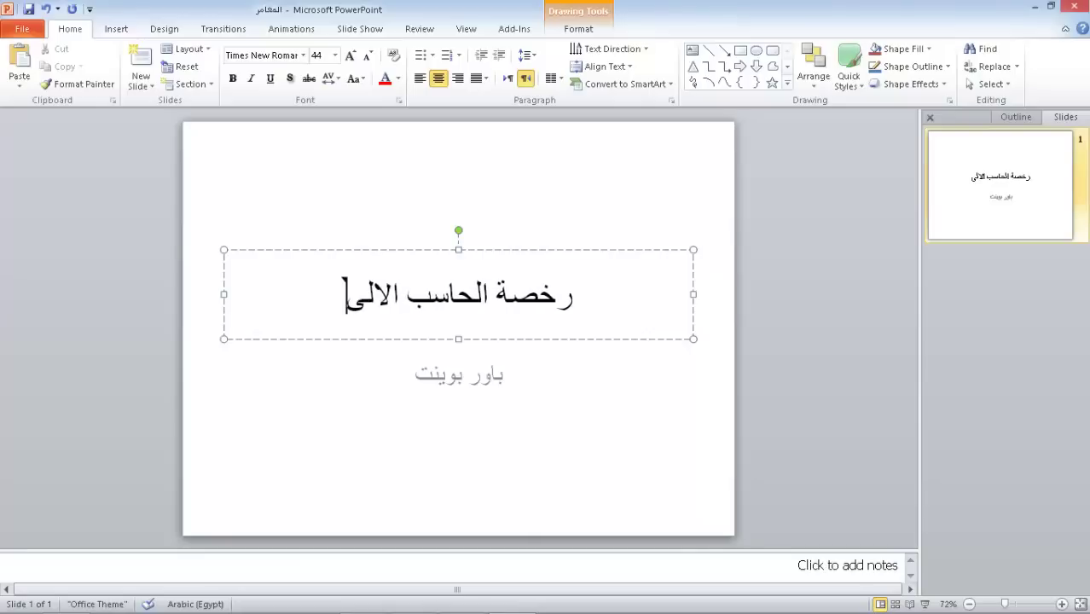
type("الاص")
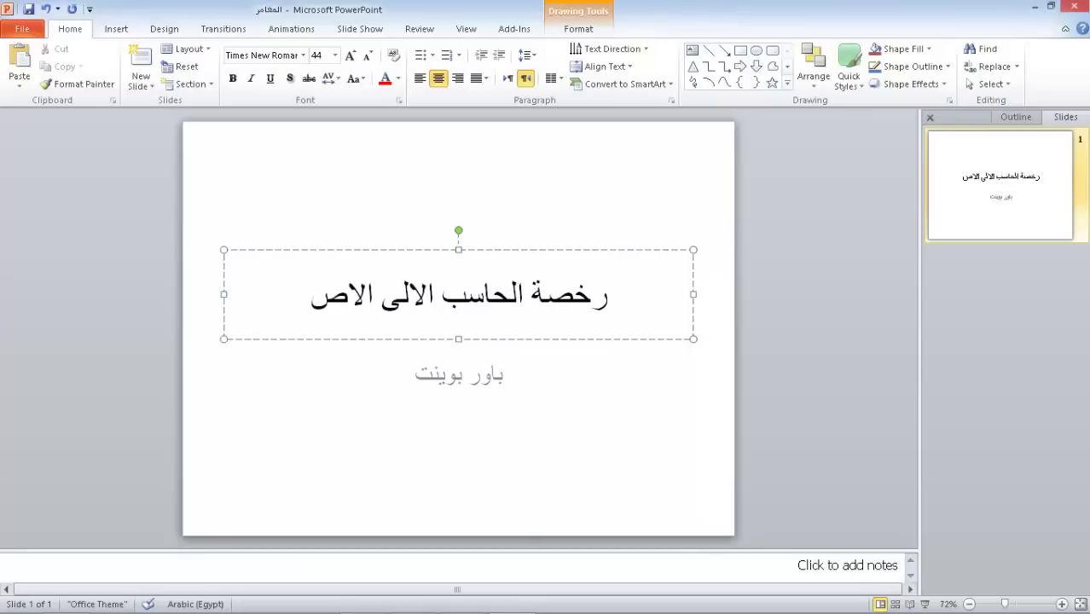
type("دار ال")
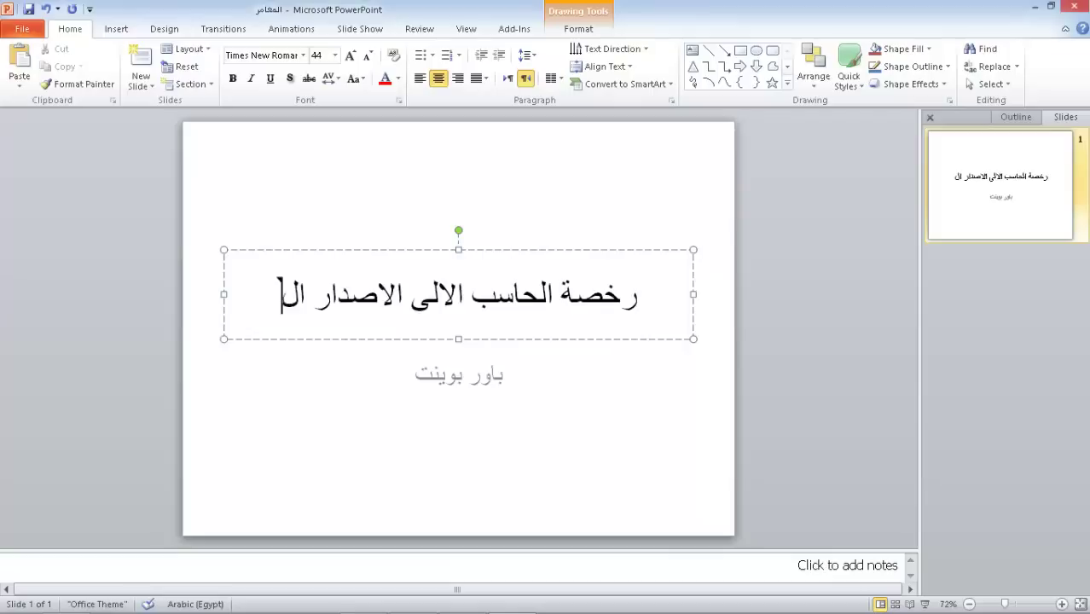
type("خانس")
key("BackSpace")
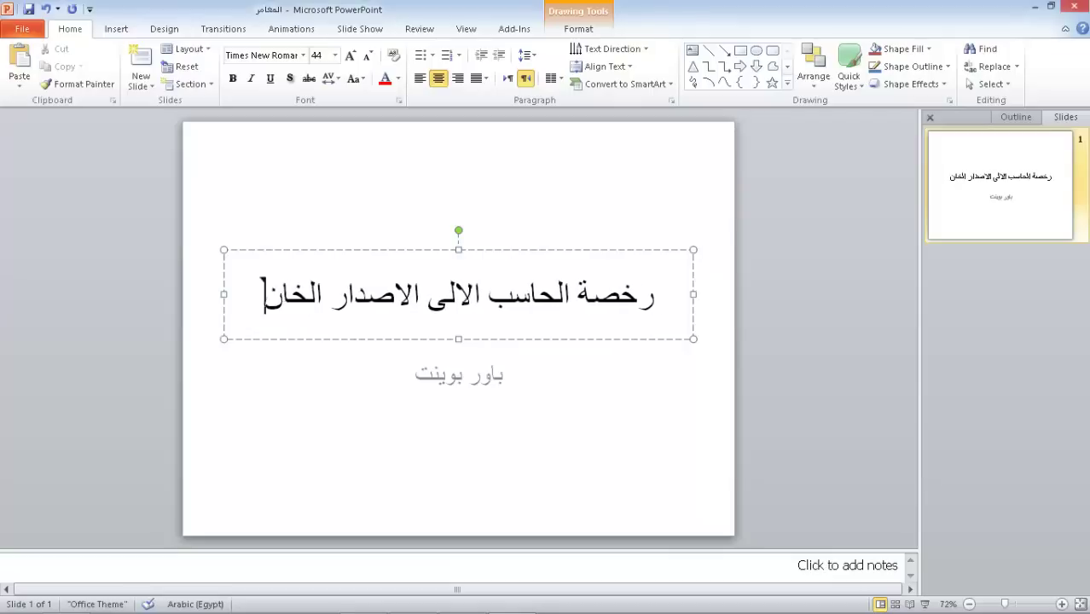
key("BackSpace")
type("م")
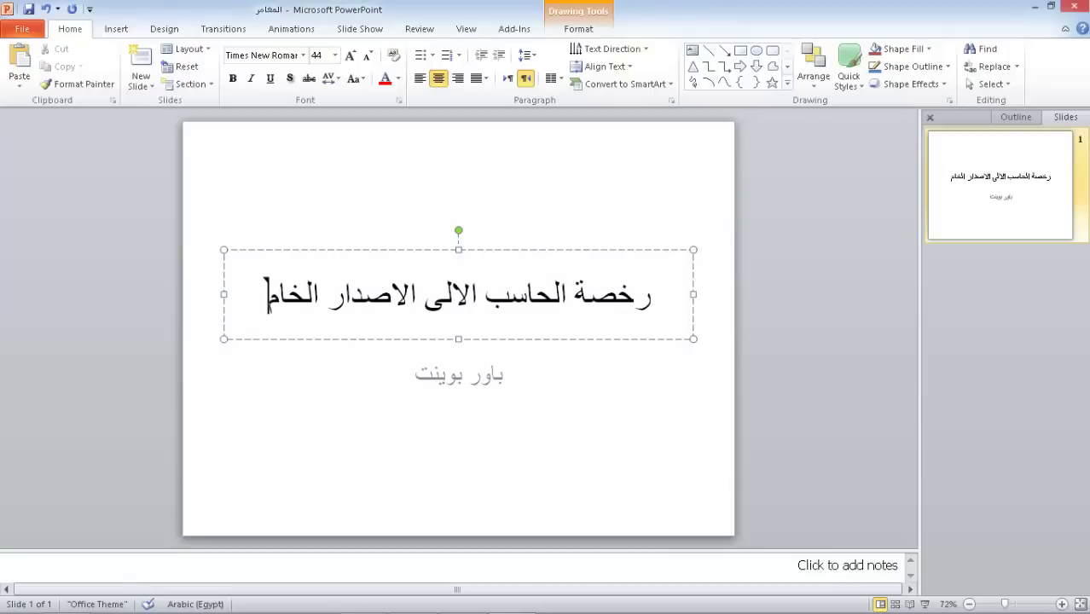
type("س")
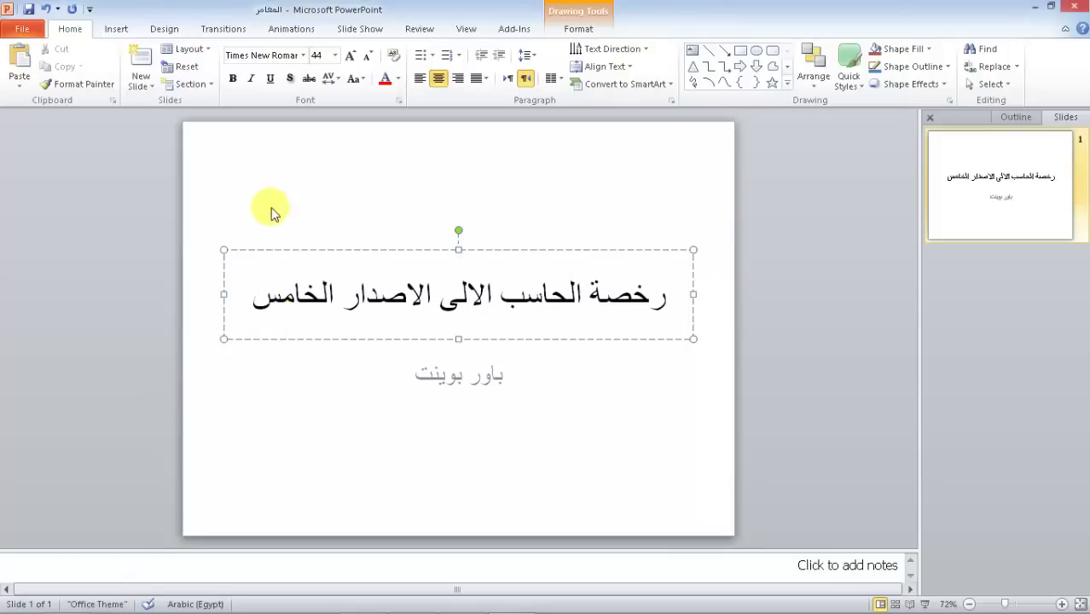
left_click(266, 200)
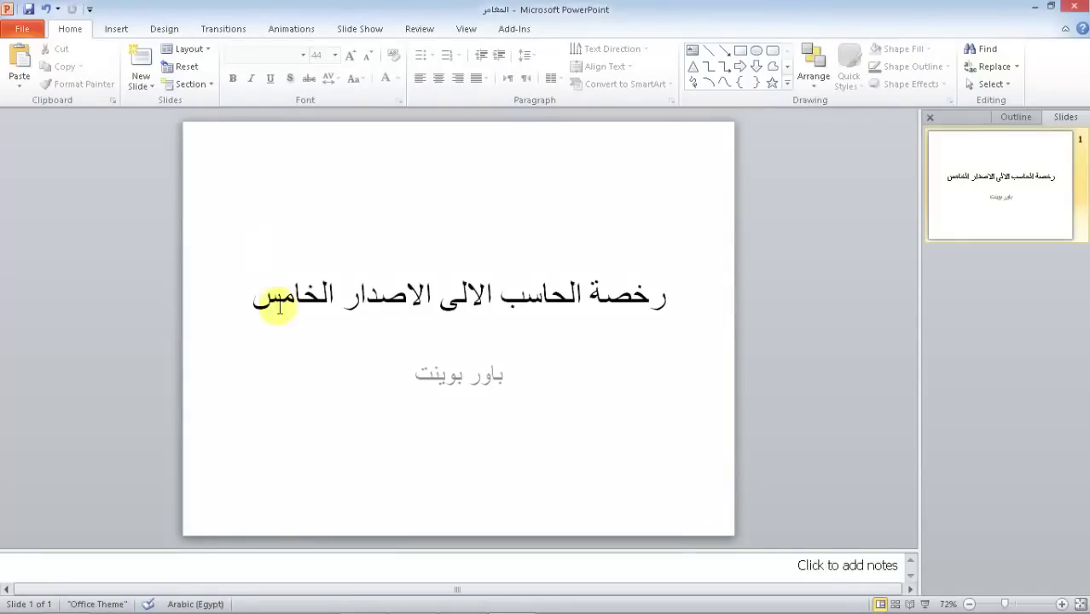
- Try Save As with the existing name المغامر, decline replacing the file, and cancel
left_click(23, 30)
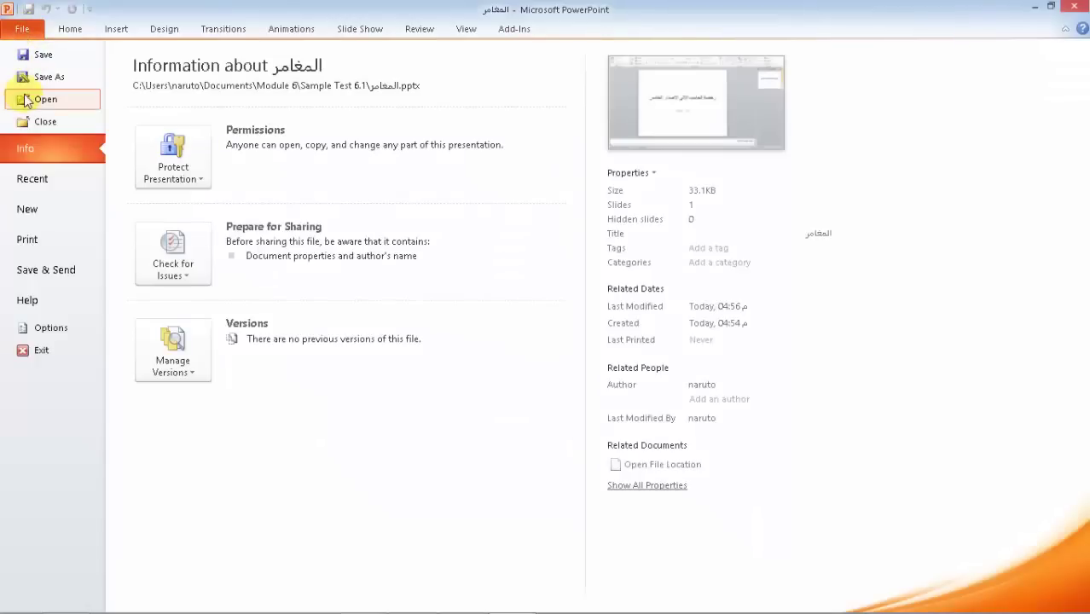
left_click(22, 29)
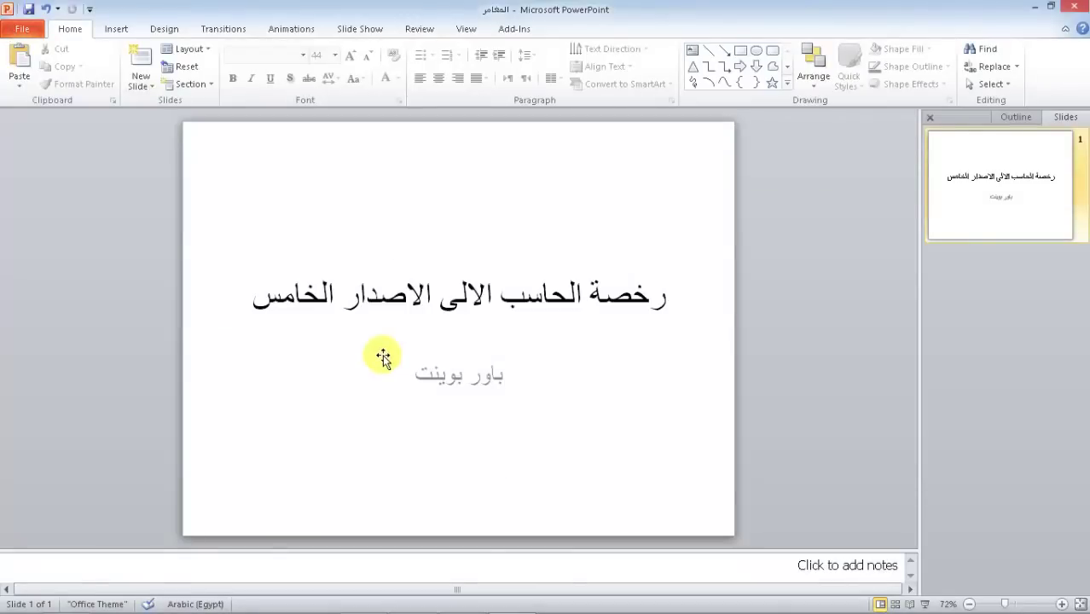
left_click(22, 29)
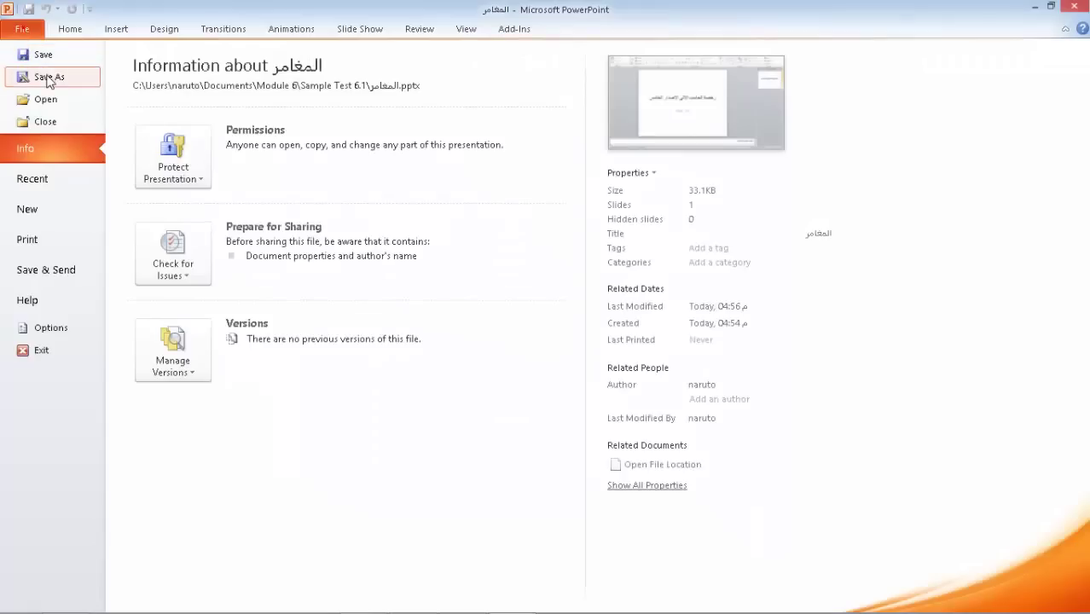
left_click(49, 88)
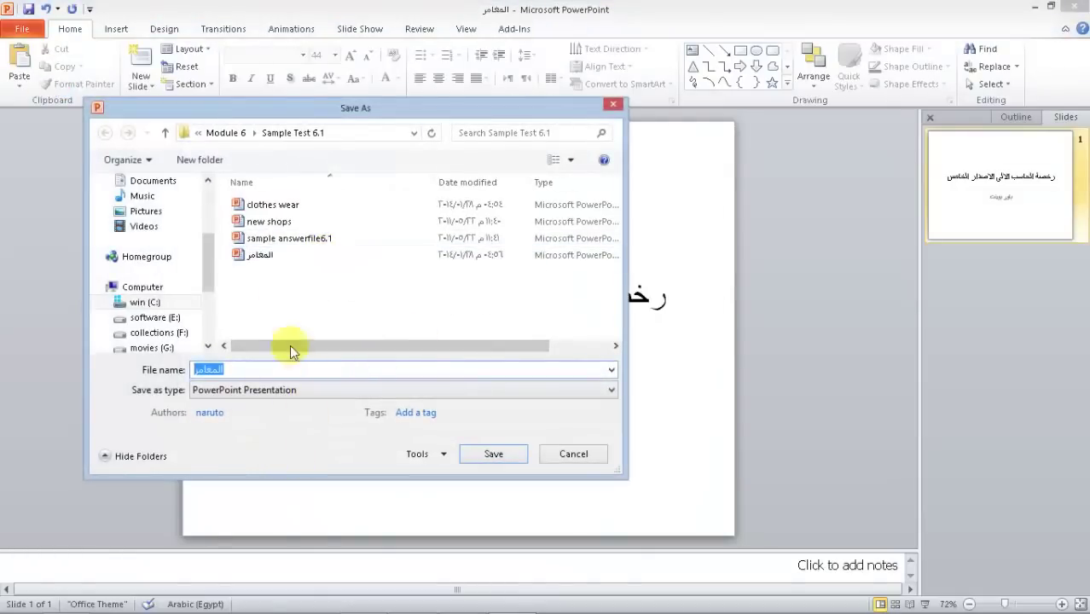
left_click(479, 456)
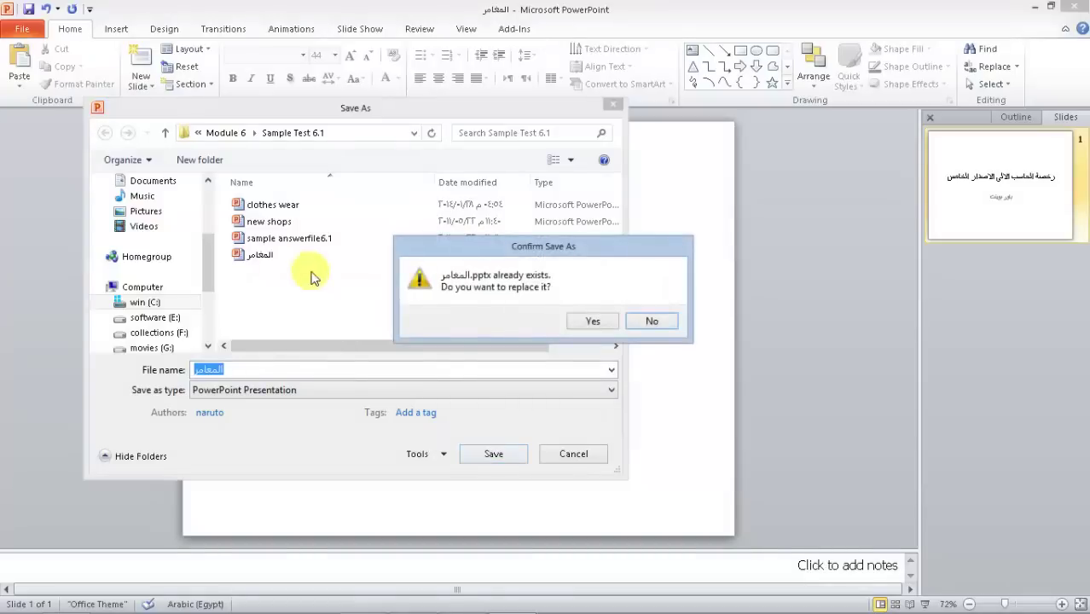
left_click(665, 326)
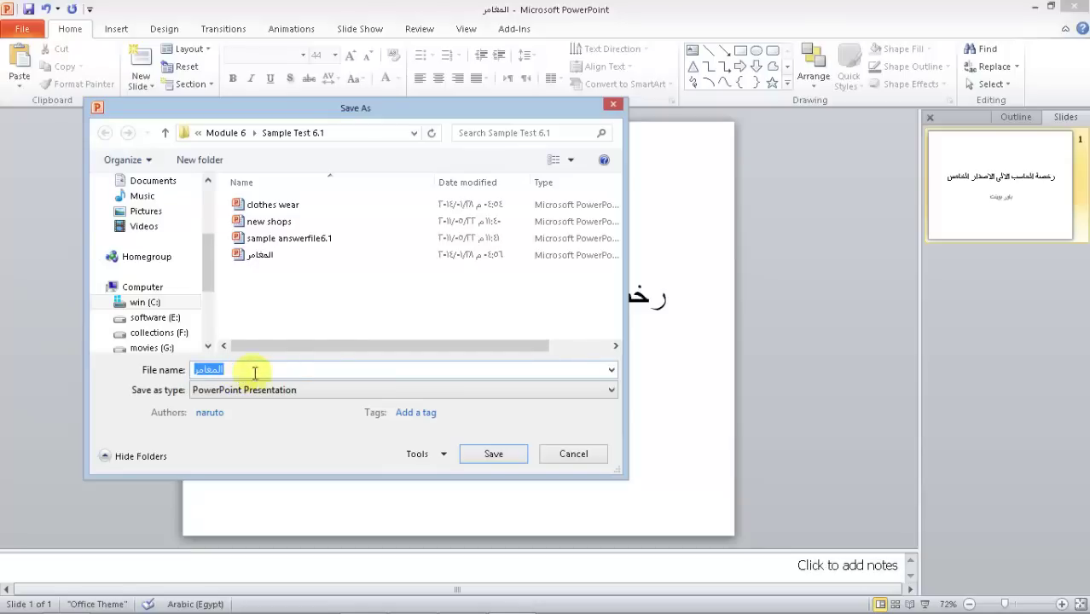
left_click(558, 462)
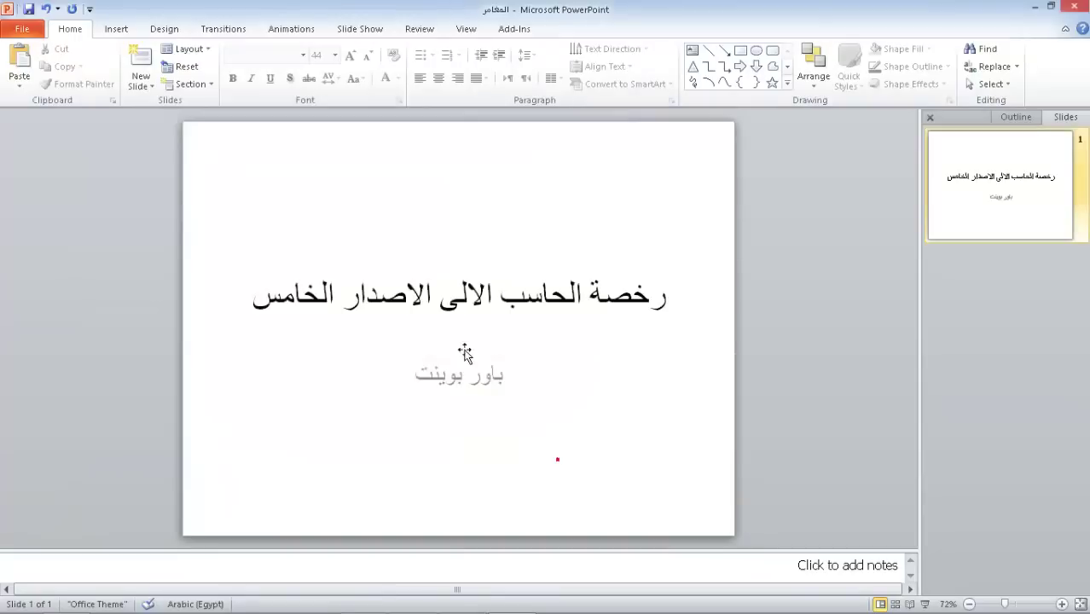
left_click(142, 426)
- Save the presentation over its existing file with File > Save
left_click(21, 30)
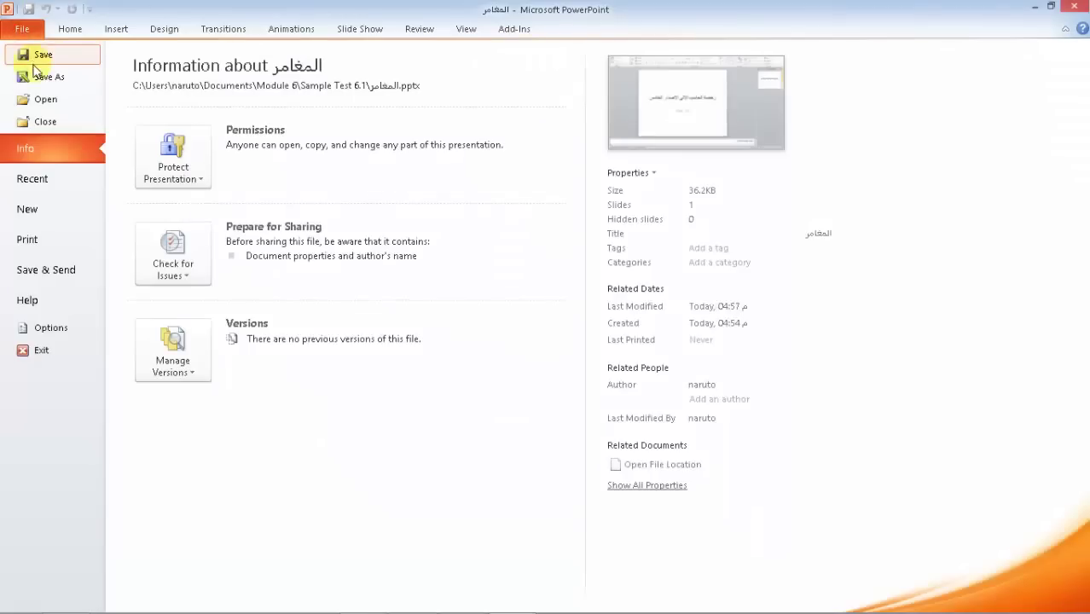
left_click(34, 58)
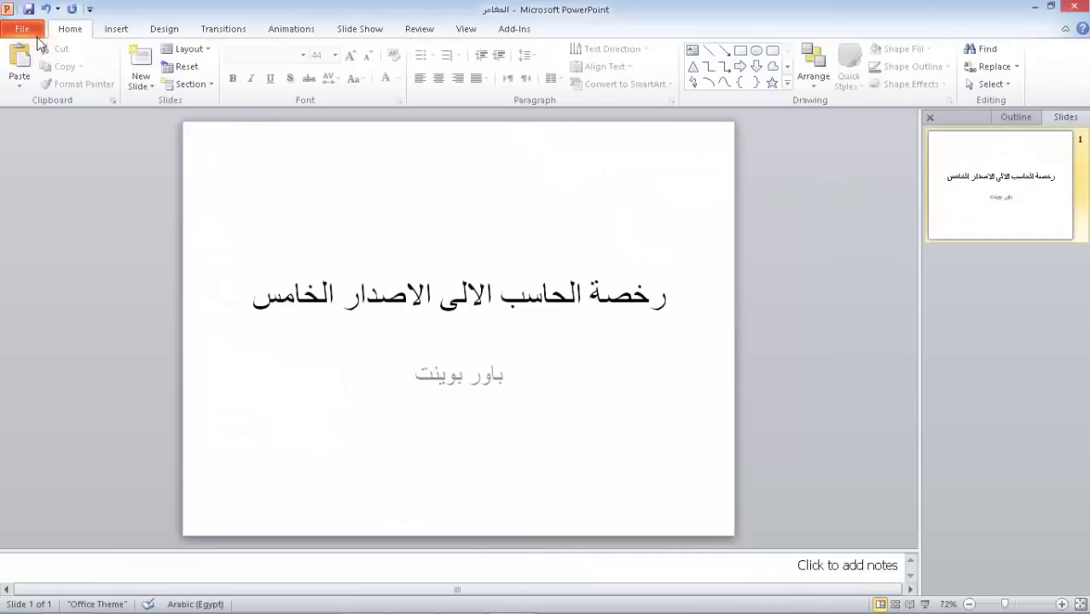
left_click(26, 30)
- Save a copy of the presentation under the file name icdl
left_click(39, 75)
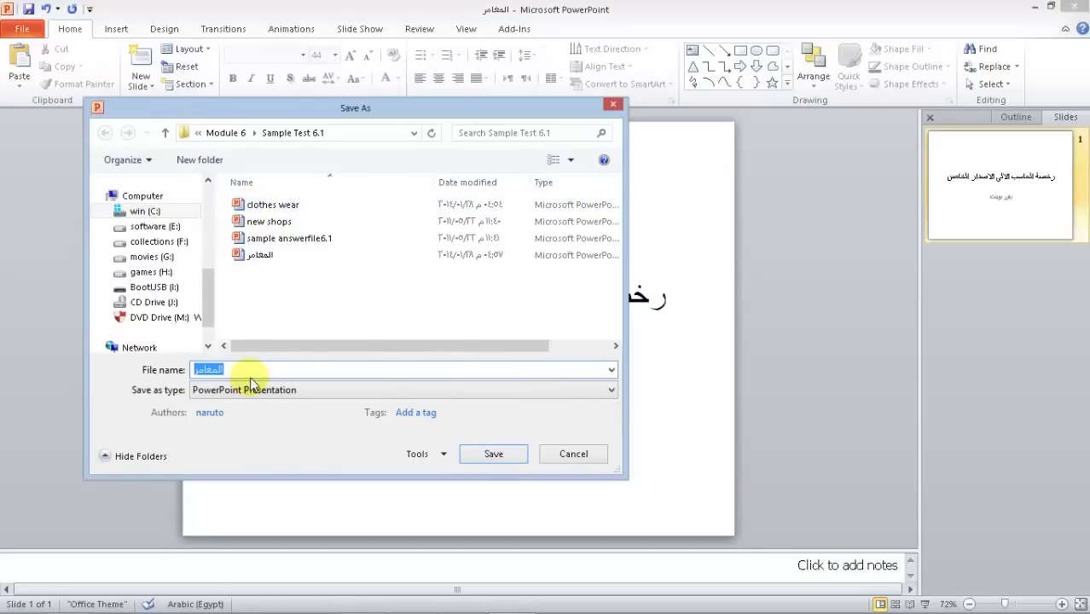
type("icdl")
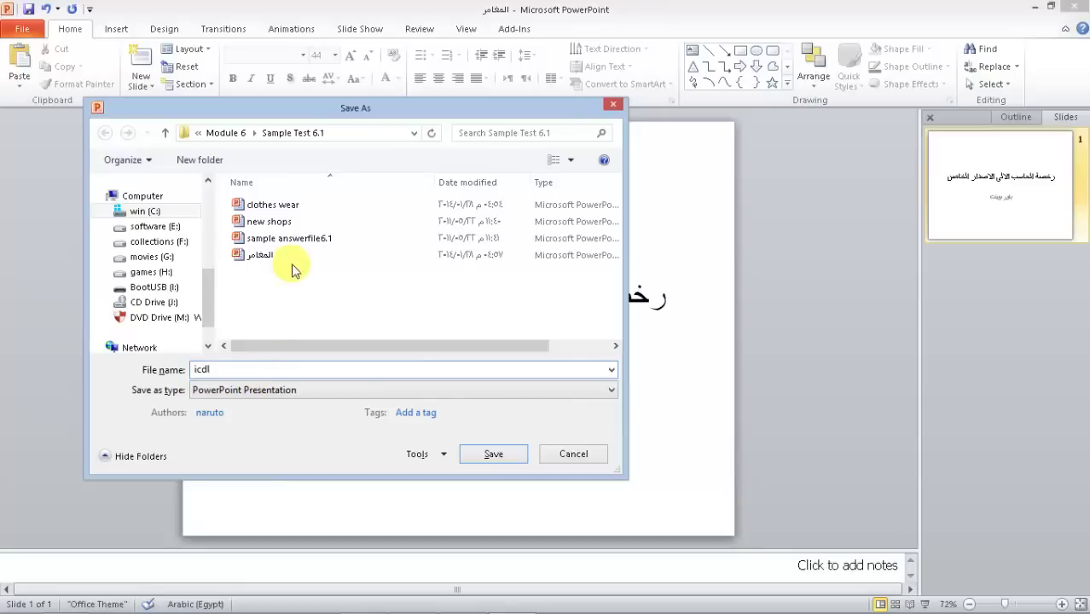
left_click(487, 453)
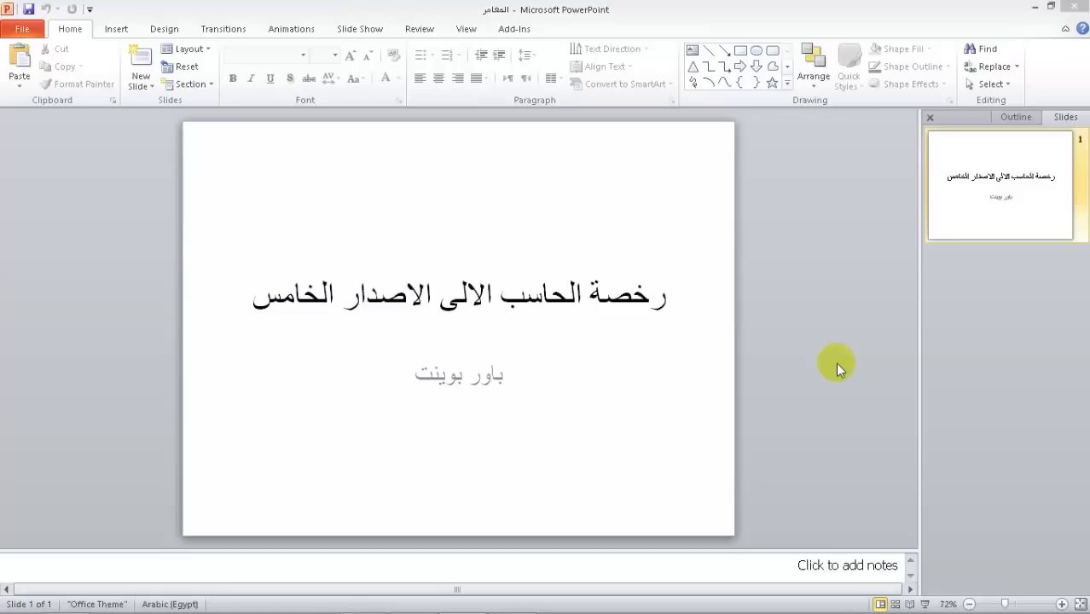
- Close the current presentation, exit PowerPoint, then view the Recent list in the relaunched Presentation1
left_click(27, 29)
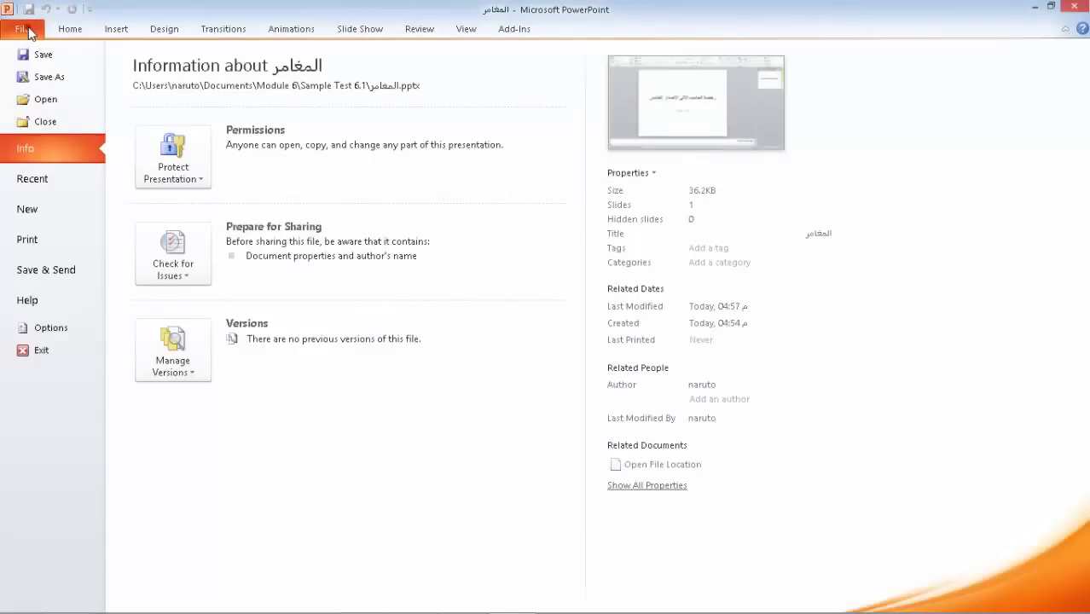
left_click(47, 125)
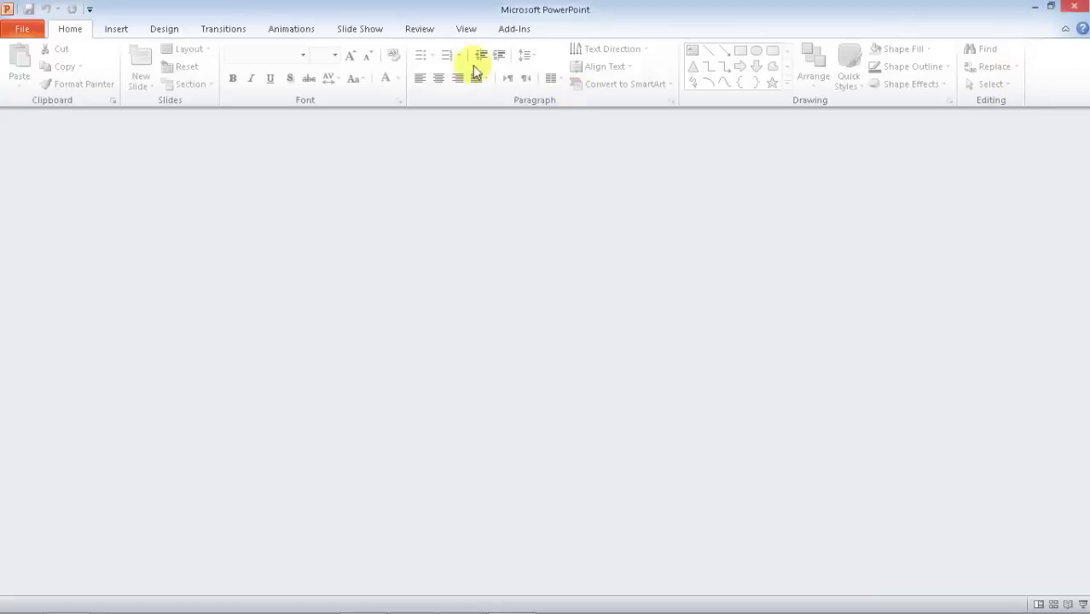
left_click(23, 31)
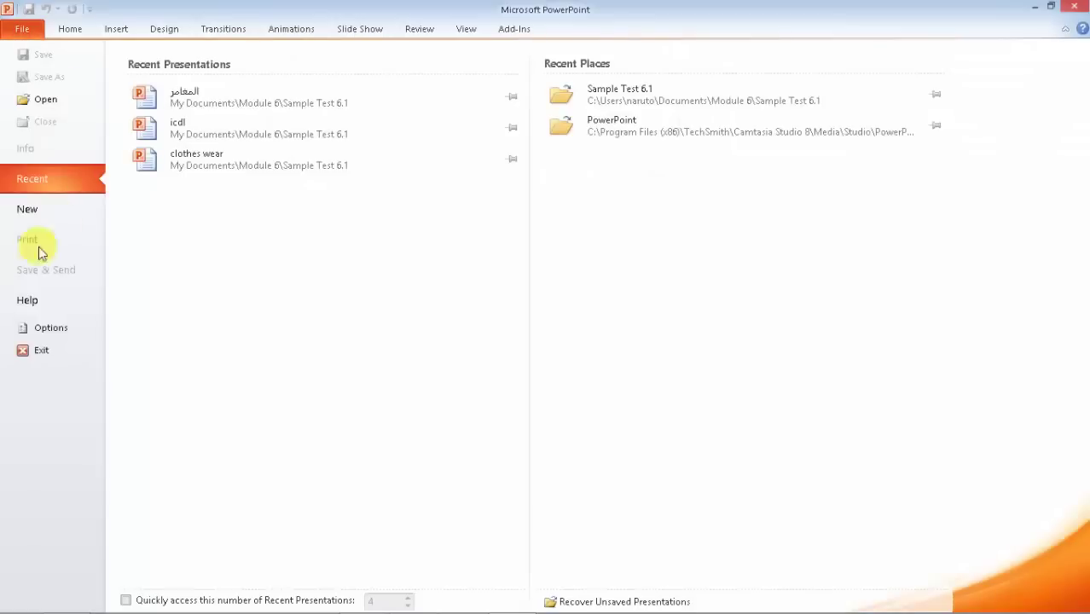
left_click(42, 358)
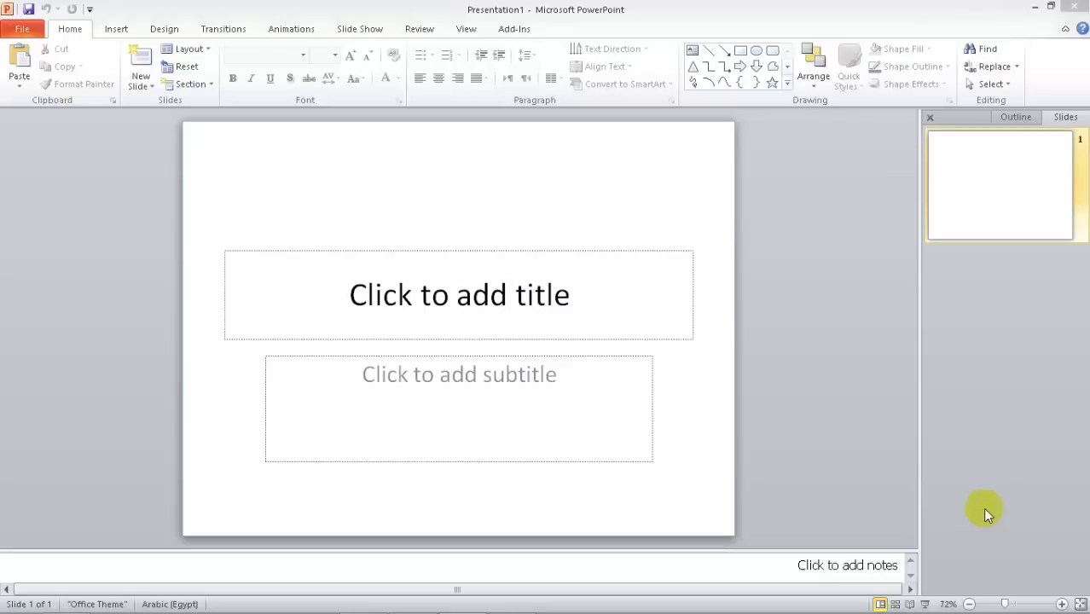
left_click(21, 31)
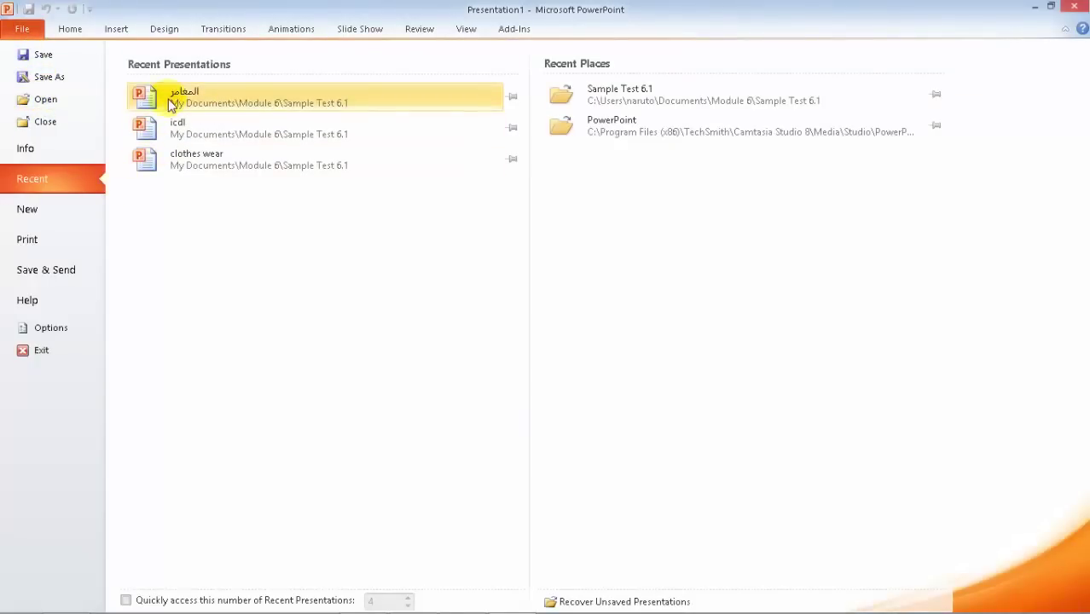
- Reopen clothes wear from Recent, then open icdl from Documents > Module 6 > Sample Test 6.1
left_click(189, 164)
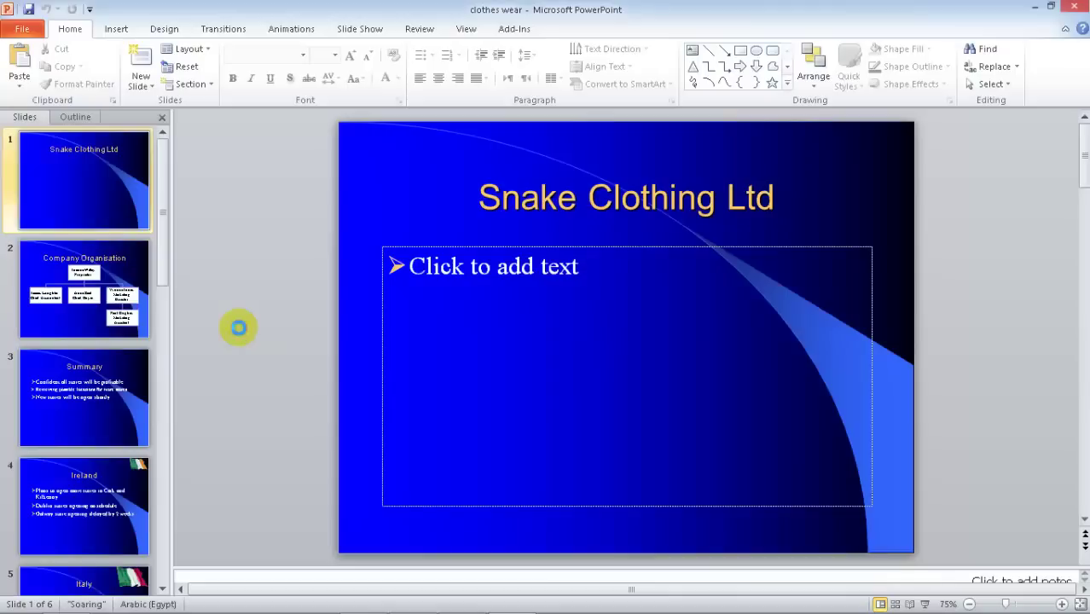
key("ctrl+o")
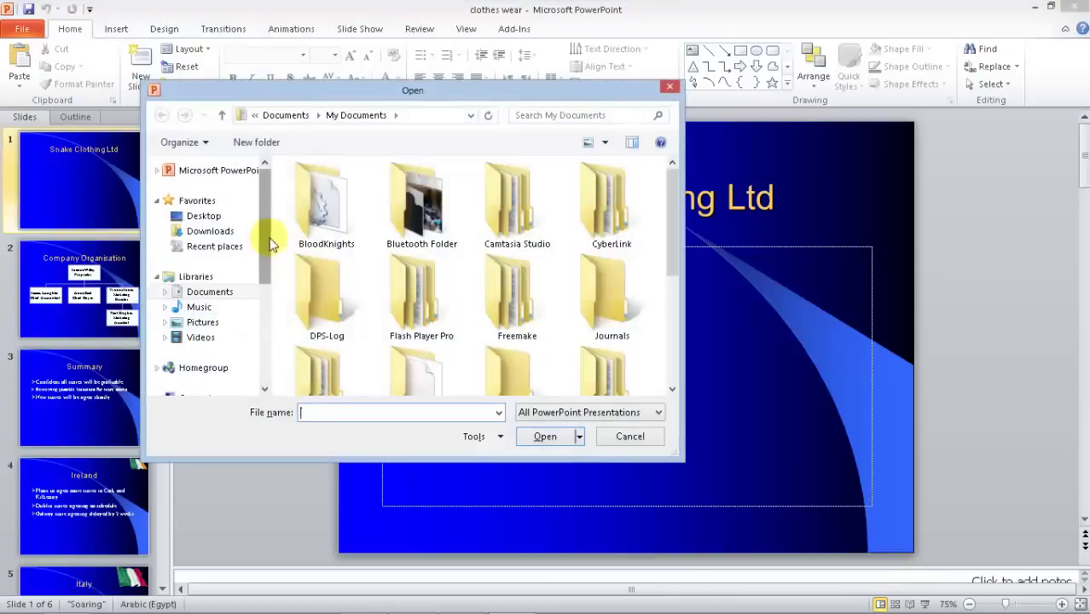
mouse_move(264, 233)
left_mouse_down()
mouse_move(261, 292)
mouse_move(262, 265)
left_mouse_up()
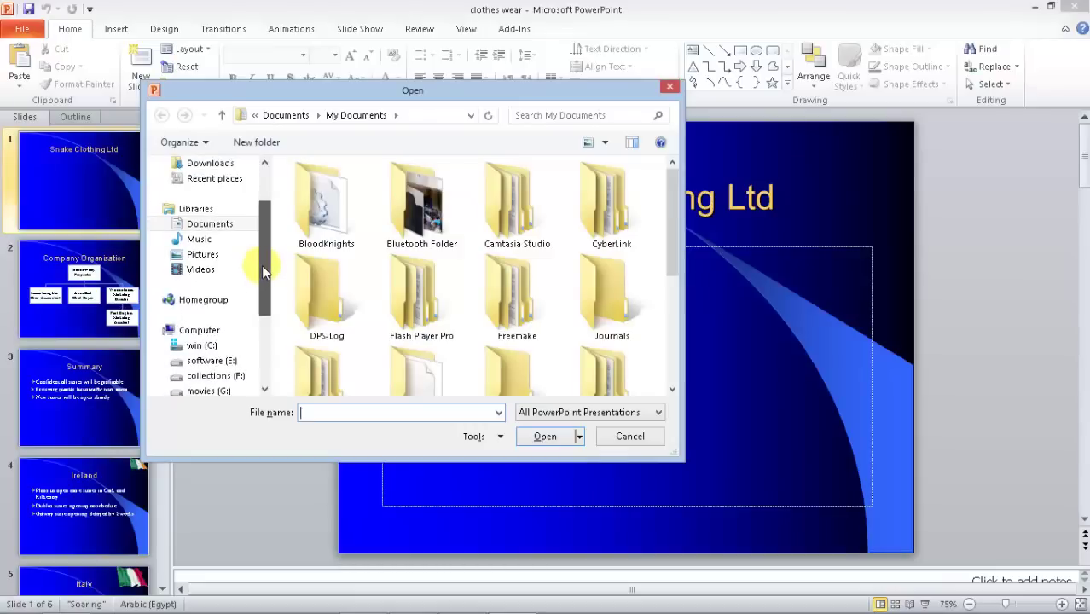
left_click(210, 223)
left_click(424, 256)
scroll(456, 317, "down", 1)
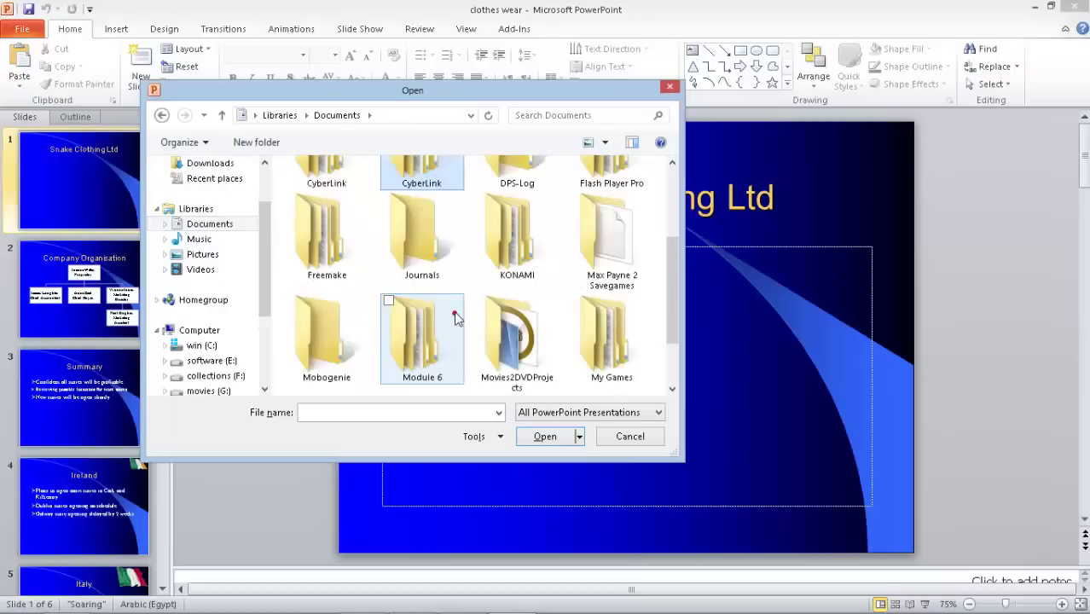
double_click(451, 318)
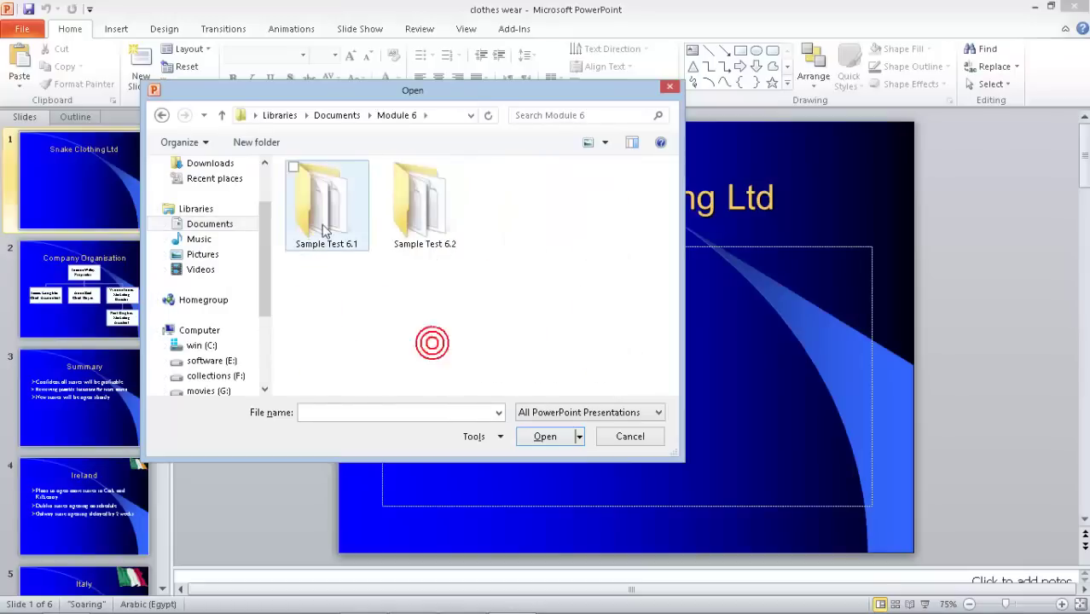
double_click(324, 230)
left_click(424, 215)
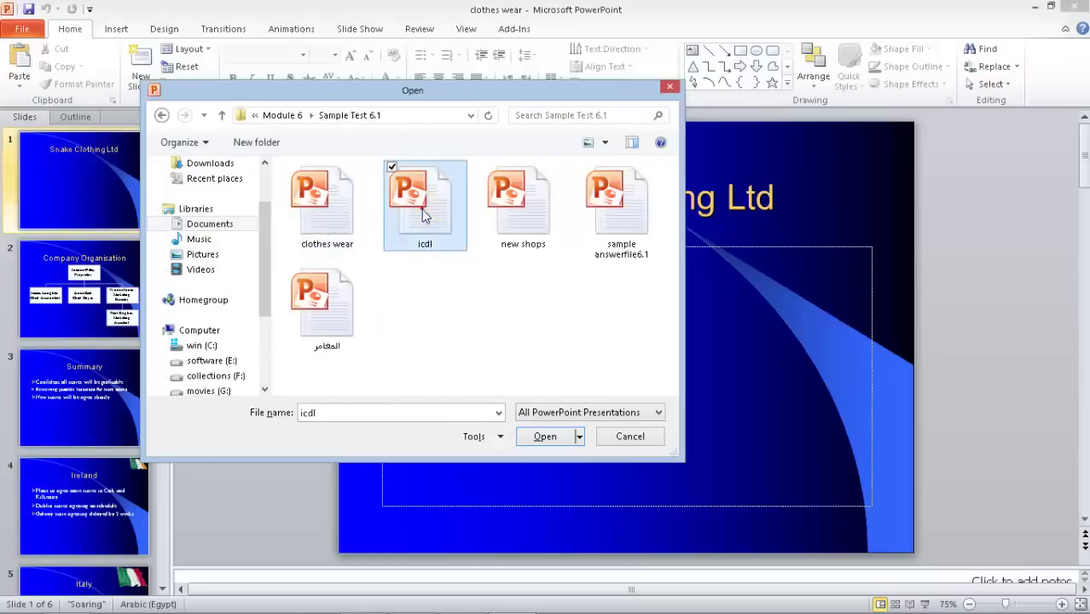
left_click(555, 436)
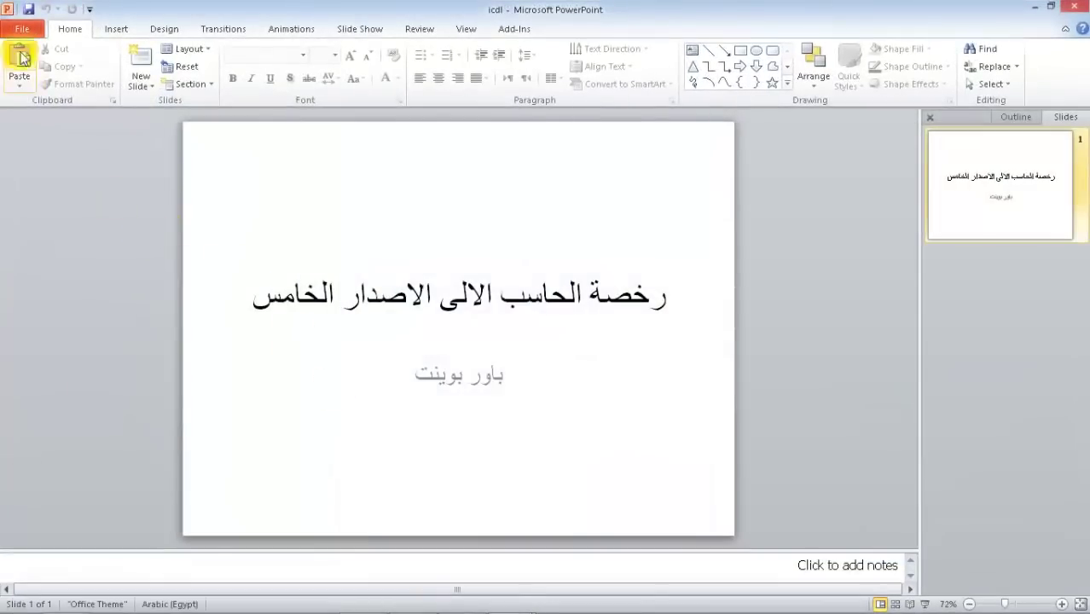
- Open the new shops presentation from the same folder via File > Open
left_click(21, 29)
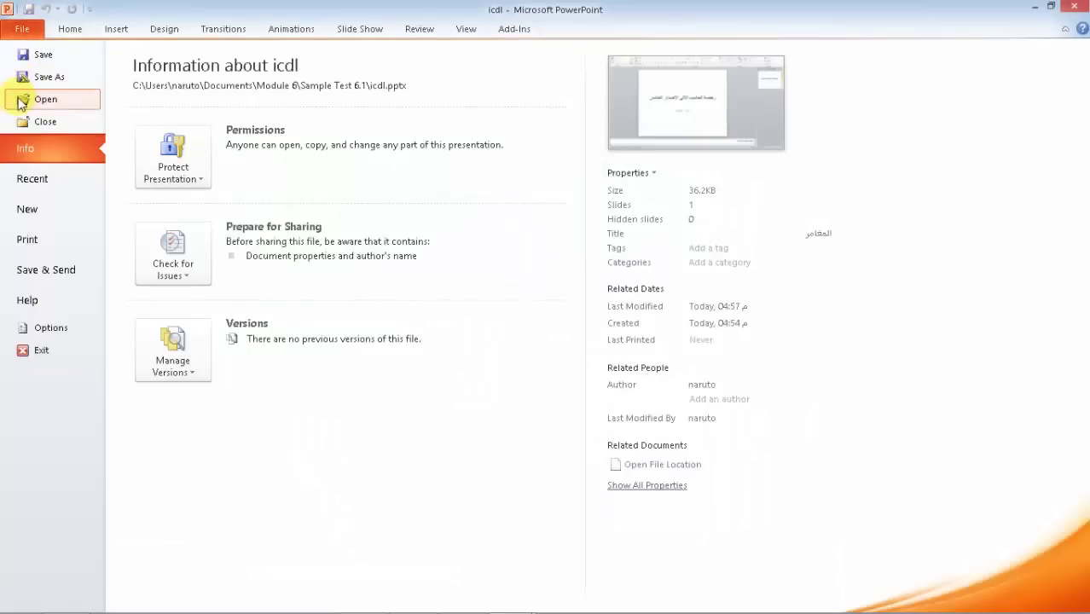
left_click(41, 99)
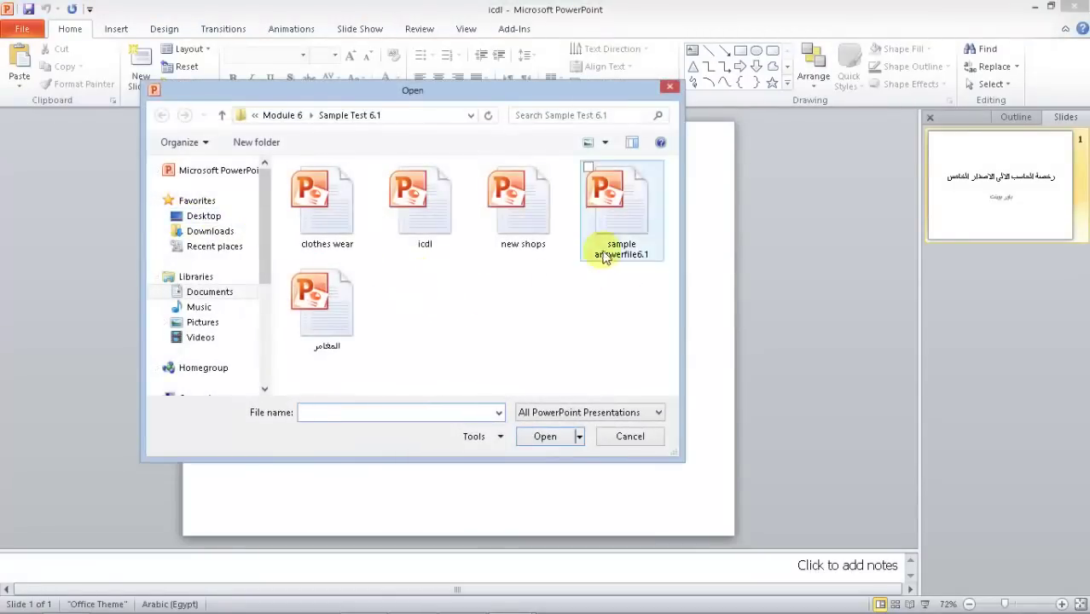
left_click(511, 201)
left_click(545, 436)
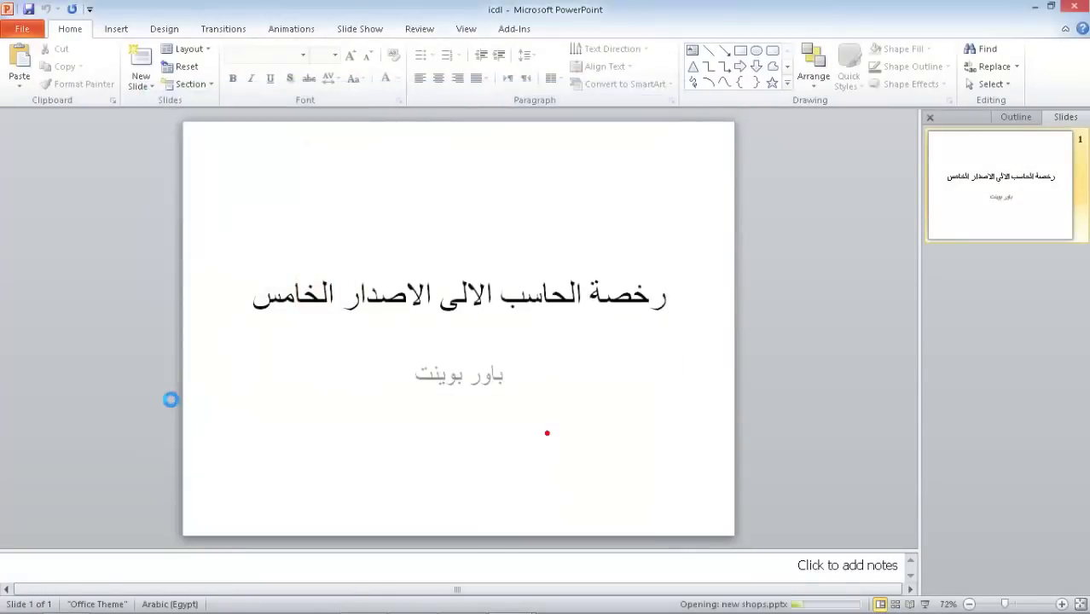
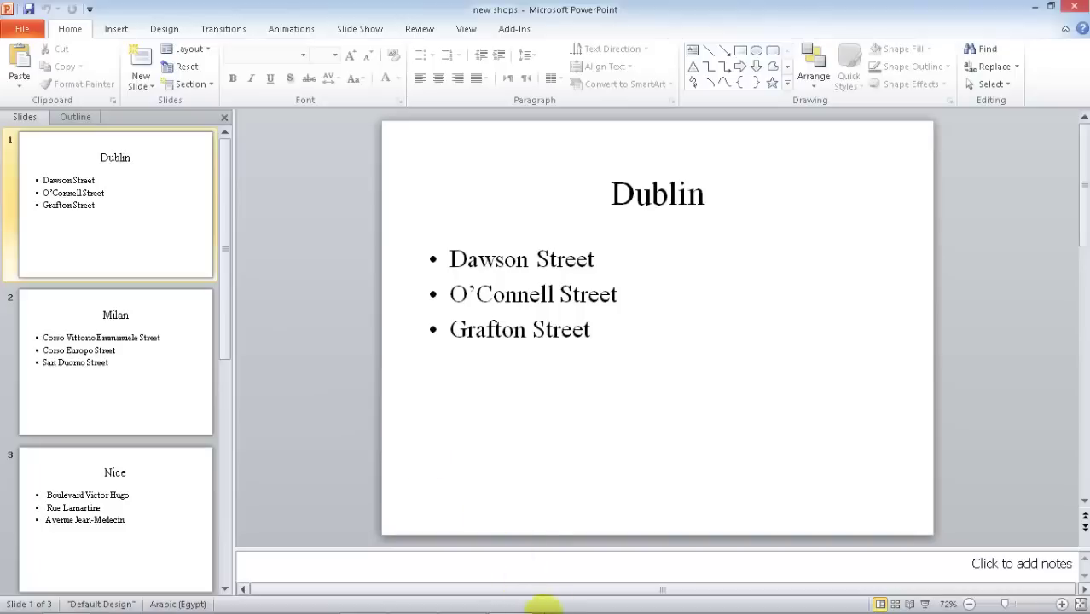
- Preview the open PowerPoint presentations from the taskbar to locate clothes wear
mouse_move(556, 608)
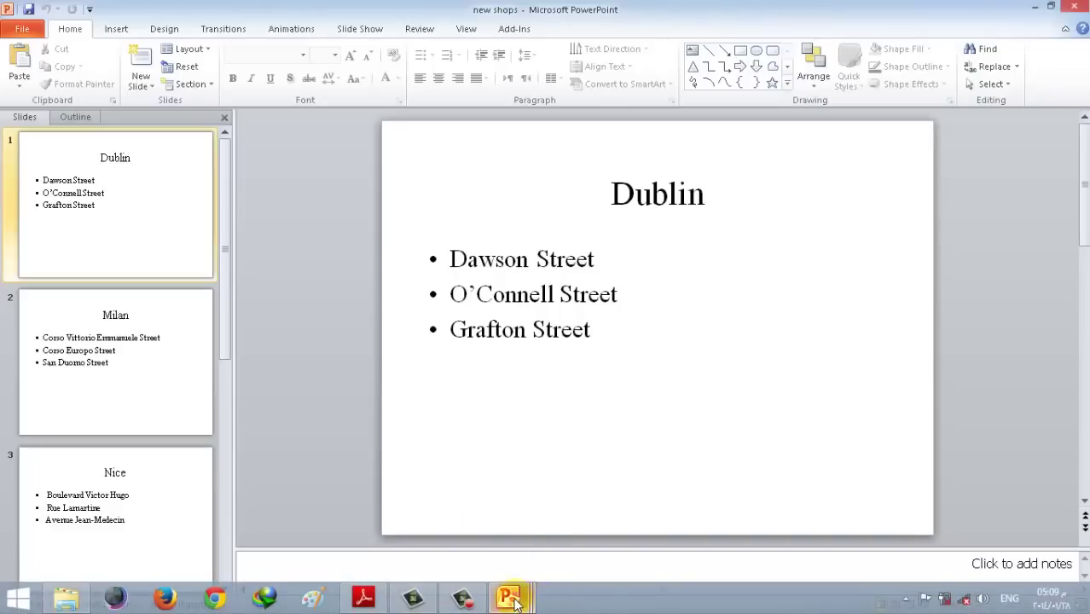
mouse_move(514, 604)
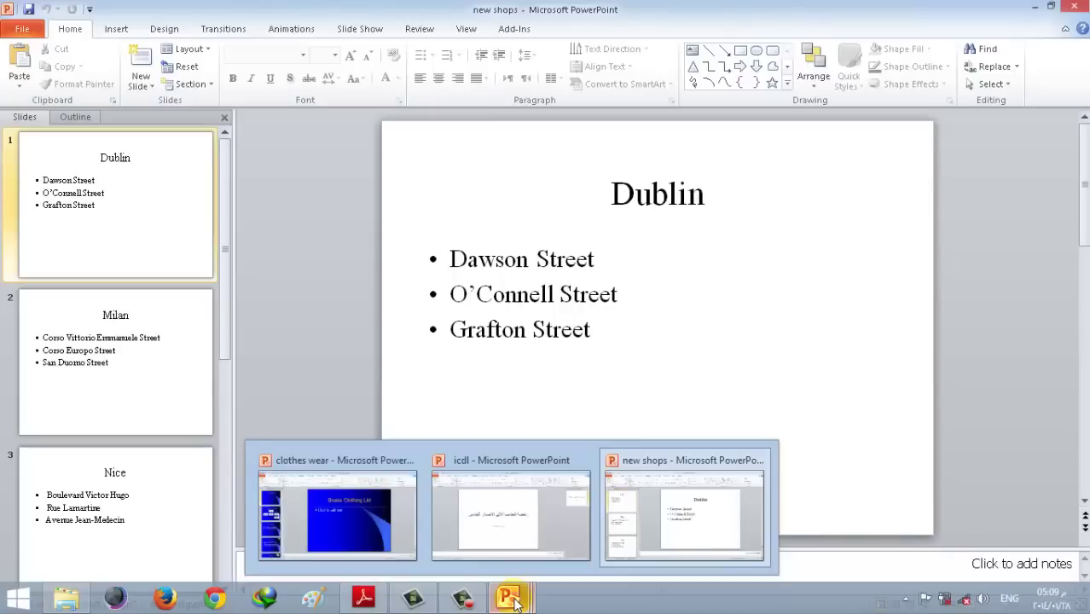
mouse_move(509, 537)
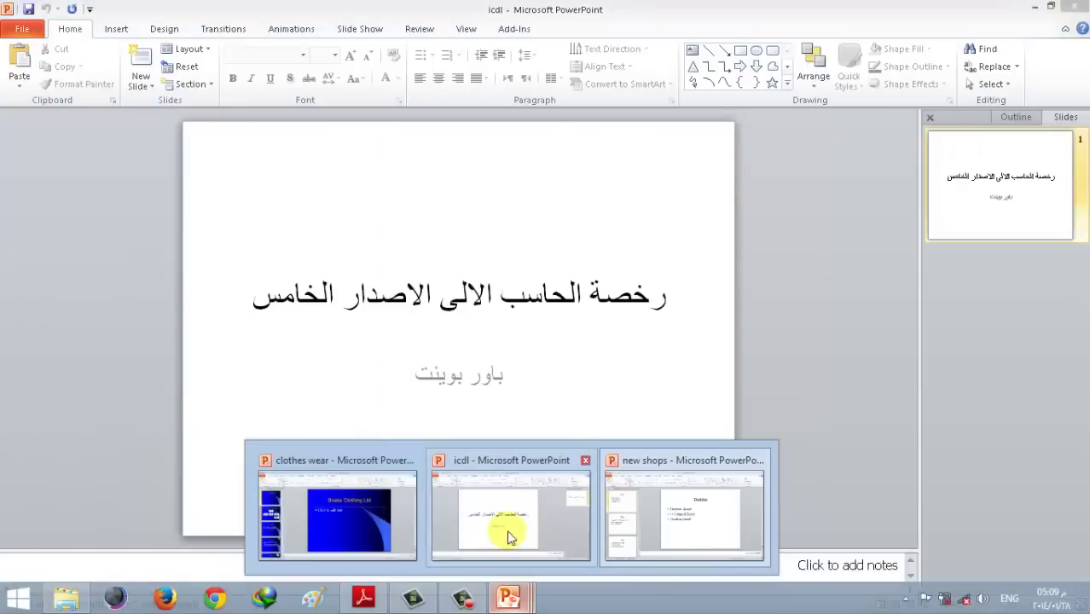
mouse_move(358, 497)
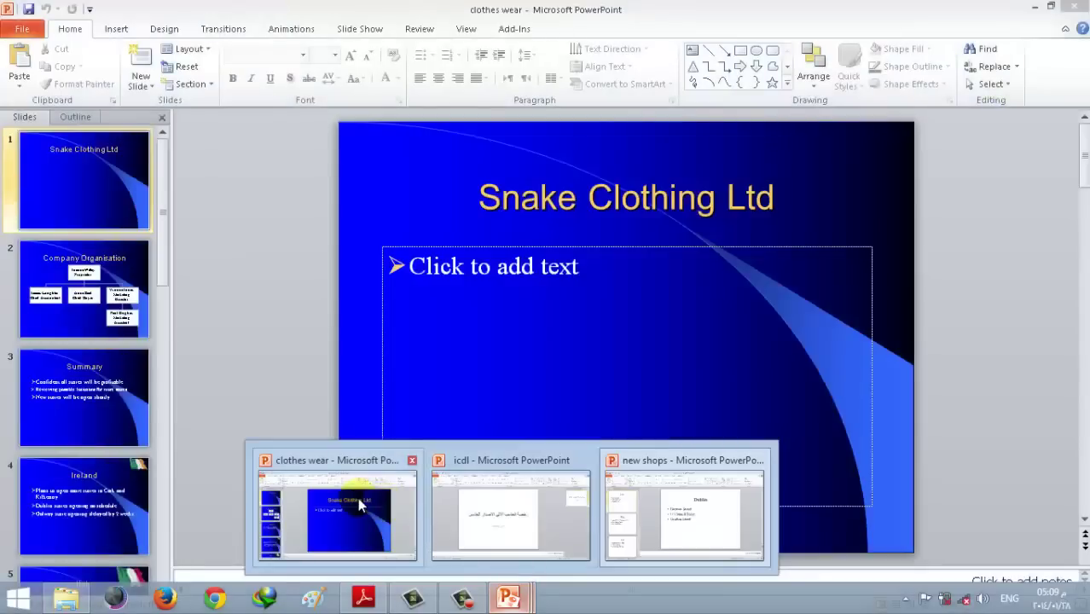
mouse_move(645, 482)
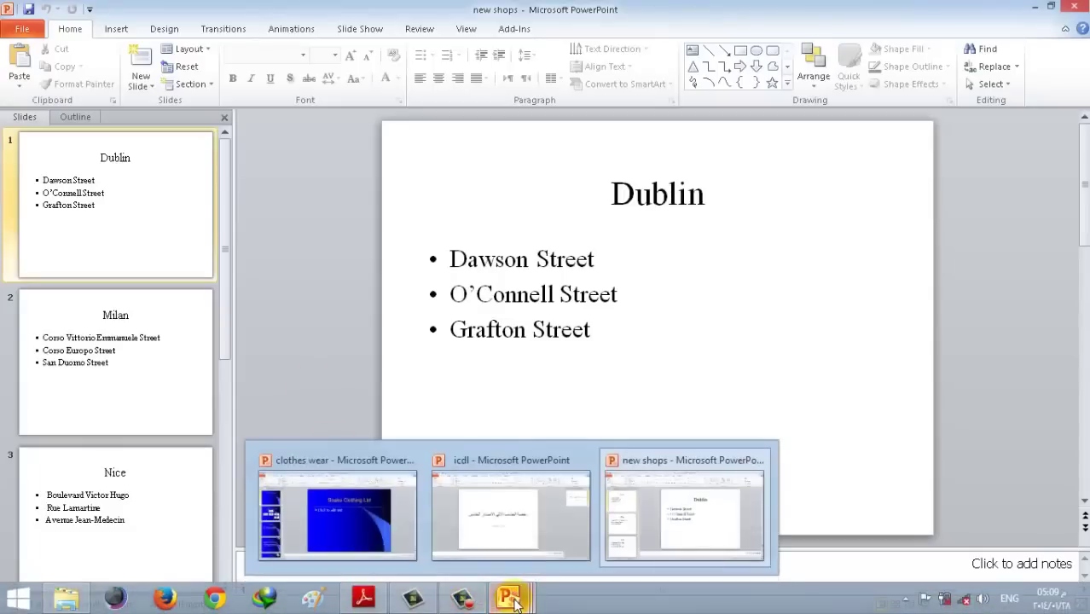
- Bring clothes wear to the front, then cycle windows with Alt+Tab to the icdl presentation
left_click(405, 519)
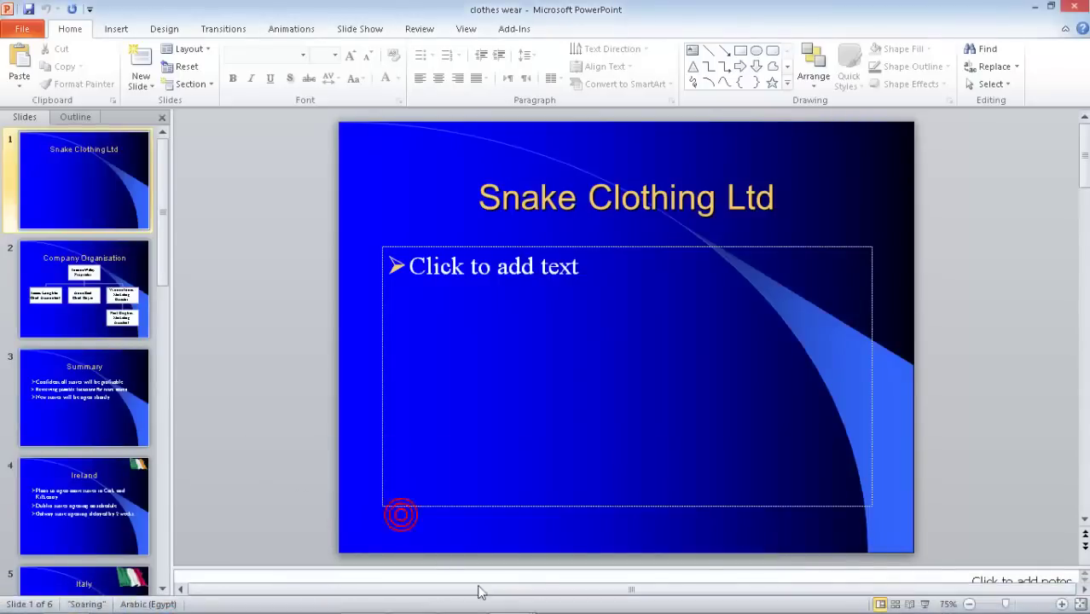
mouse_move(509, 601)
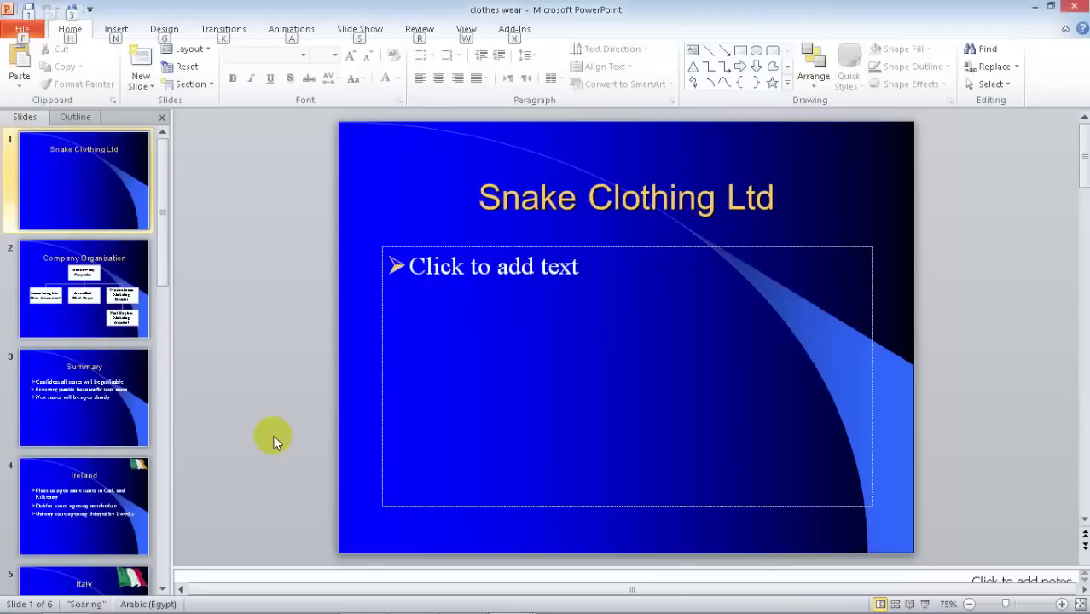
key("alt+Tab")
key("alt+Tab")
key("alt+Tab")
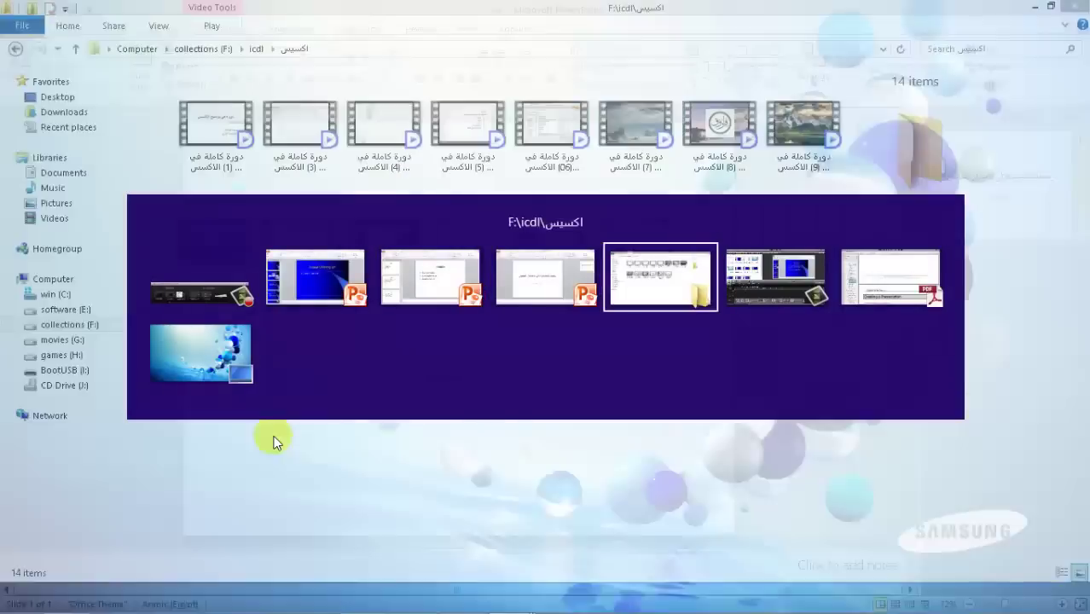
key("alt+Tab")
key("alt+Tab")
key("alt+Tab")
key("alt+Tab")
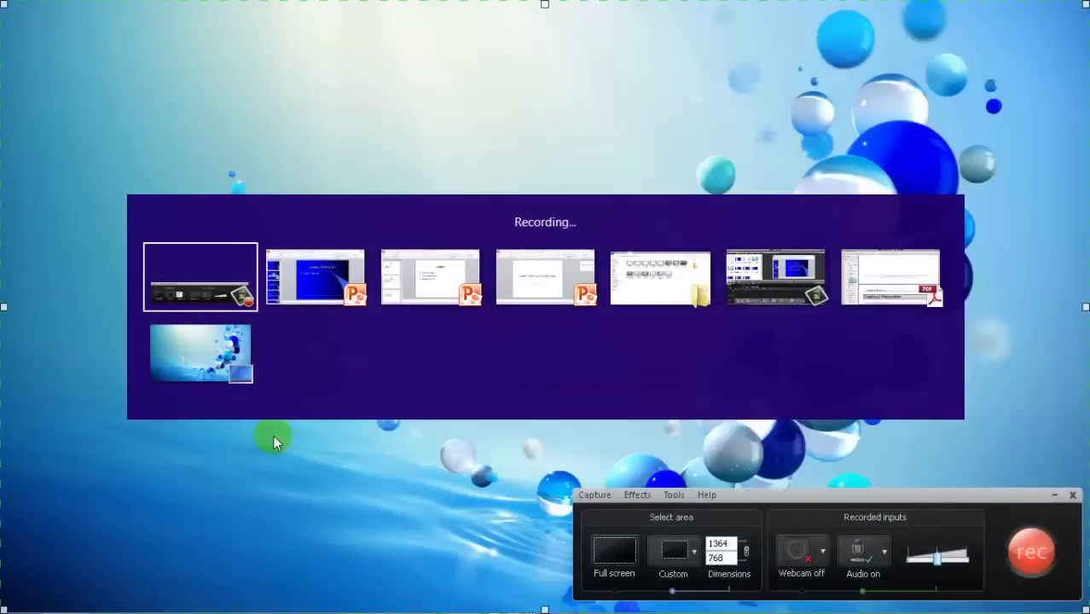
key("alt+Tab")
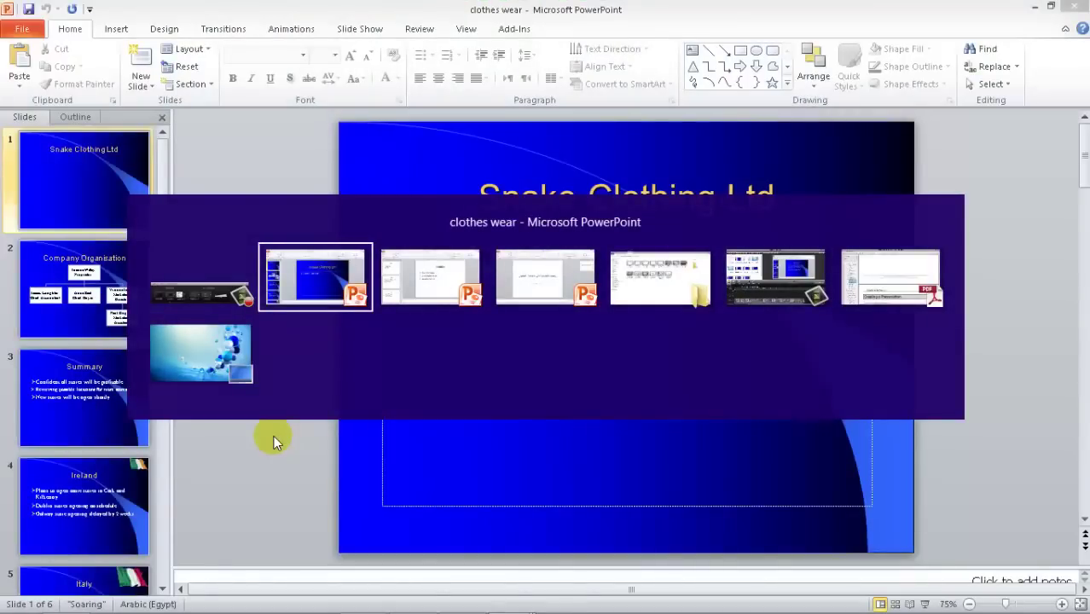
key("alt+Tab")
key("alt+Tab")
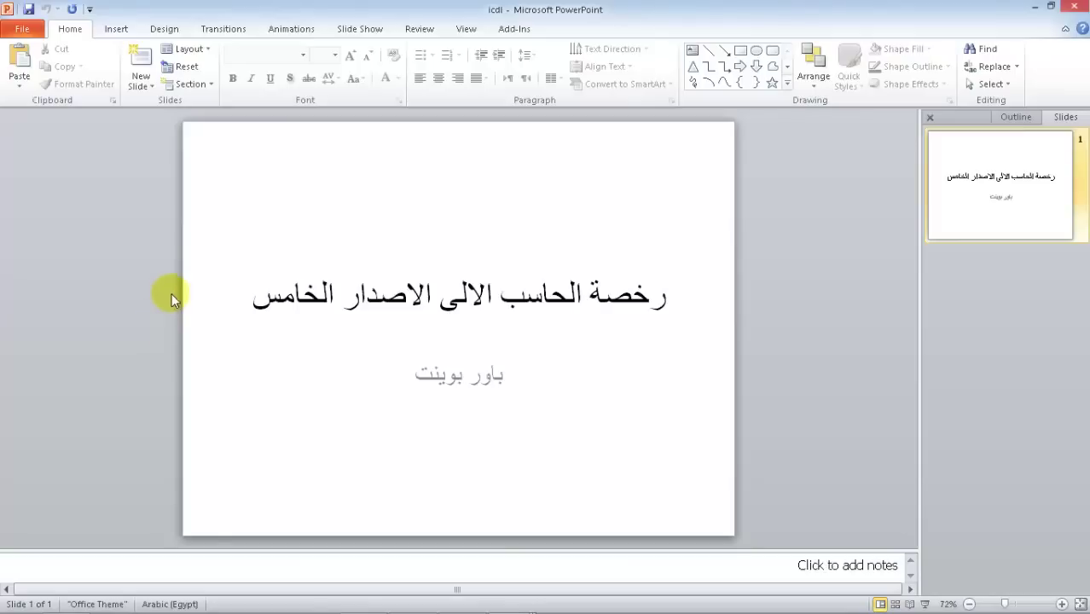
left_click(462, 29)
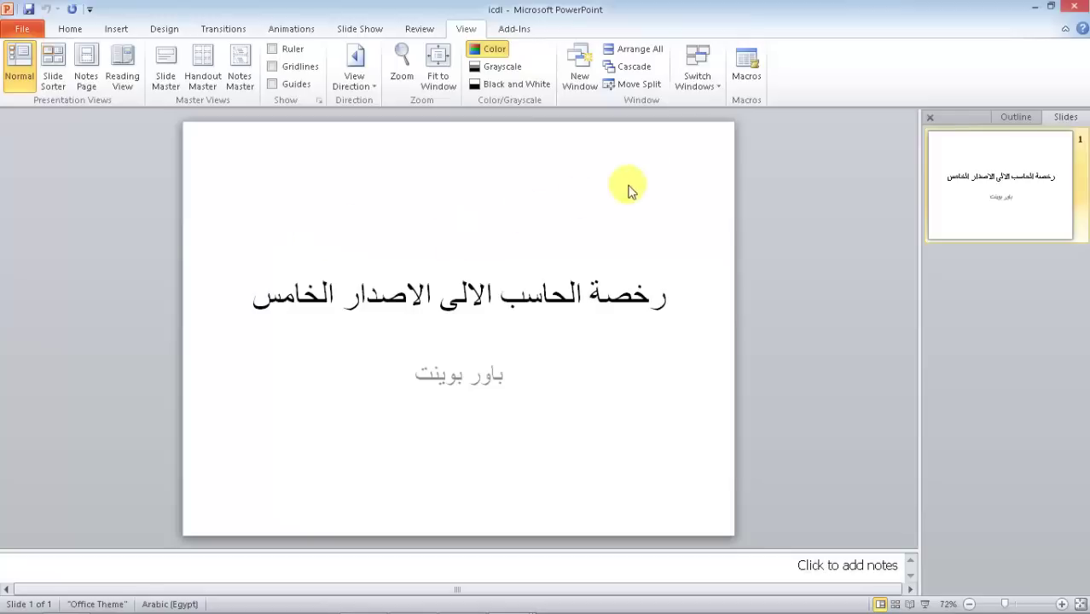
left_click(720, 89)
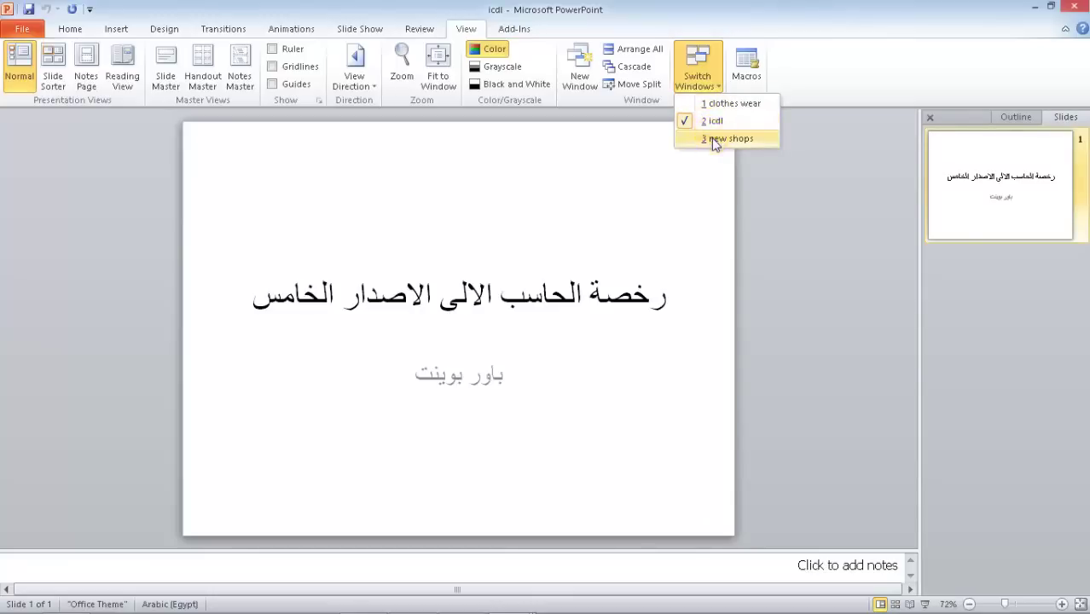
left_click(714, 141)
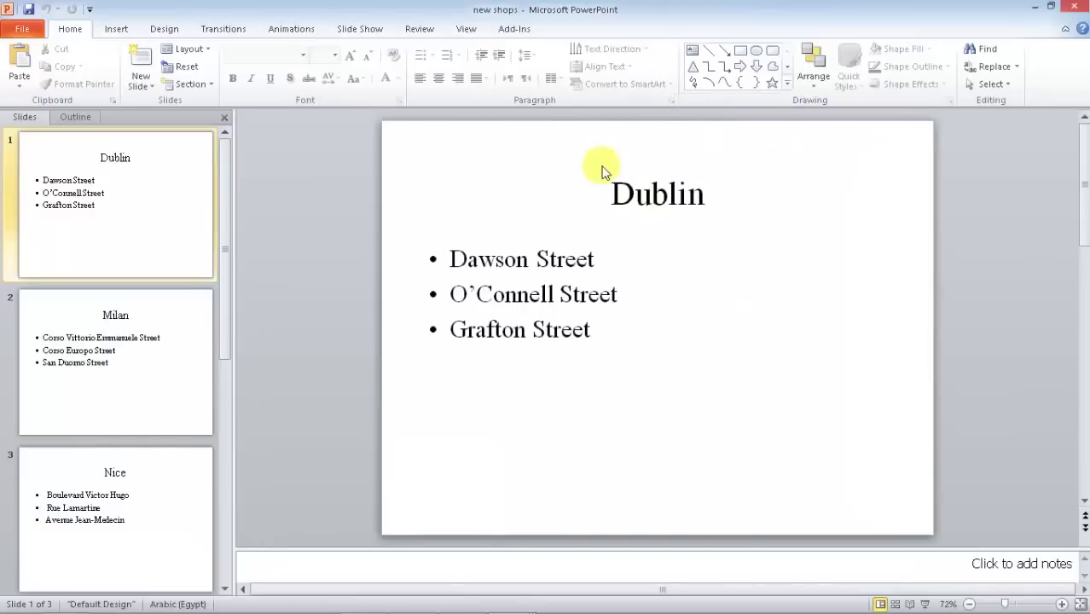
left_click(465, 28)
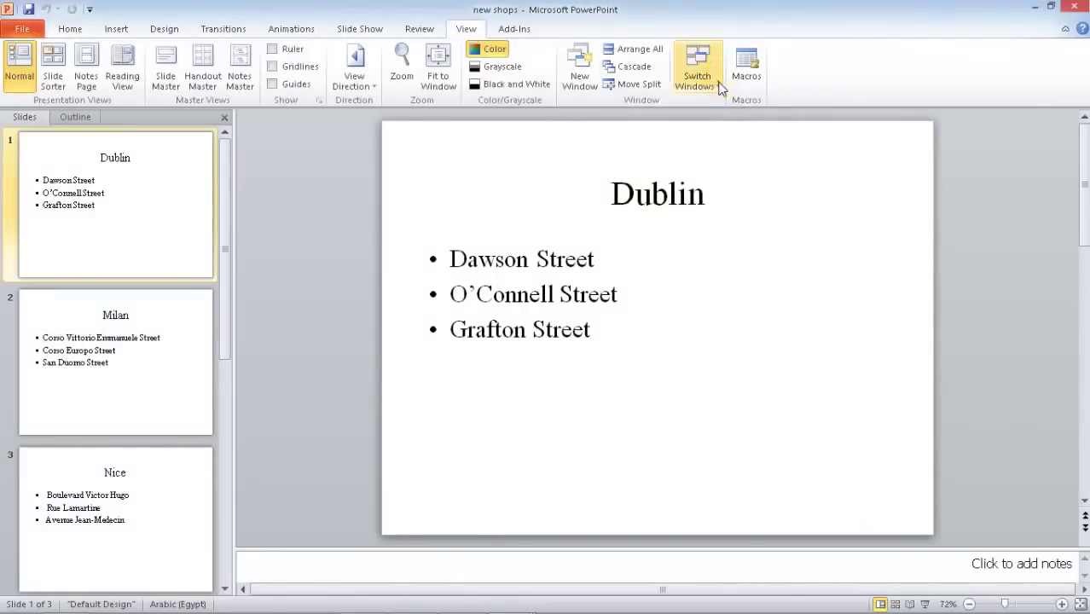
left_click(697, 73)
left_click(715, 120)
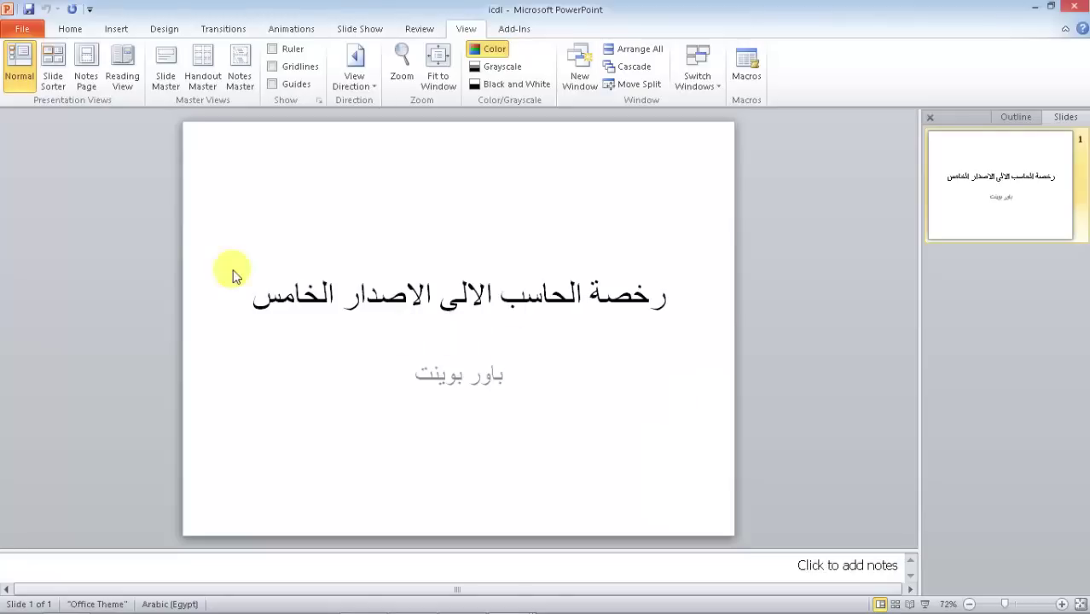
- Exit PowerPoint from the File menu, closing all open presentations
left_click(19, 31)
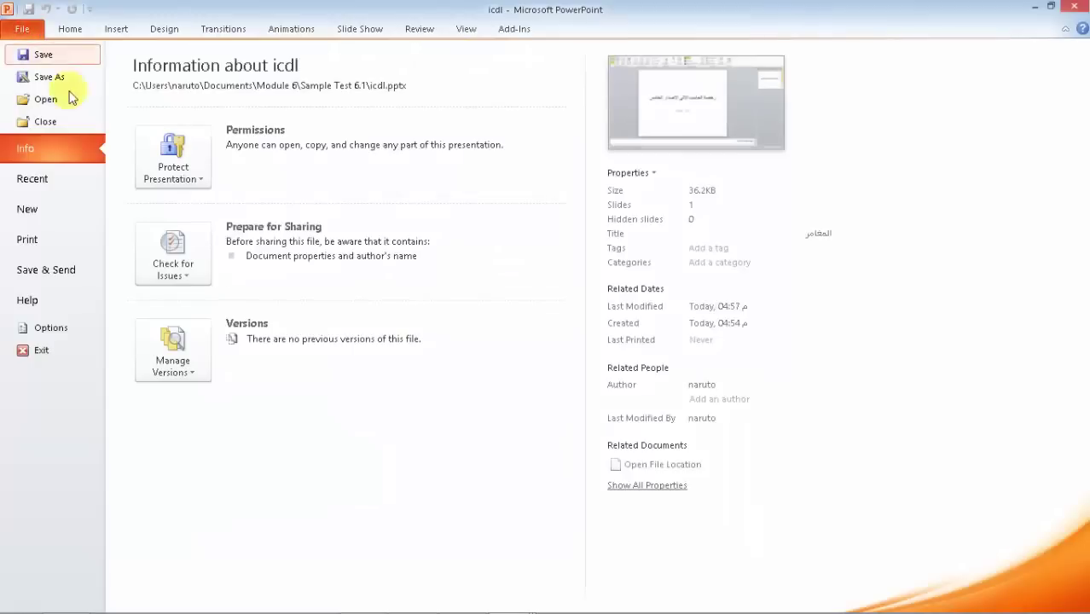
left_click(31, 357)
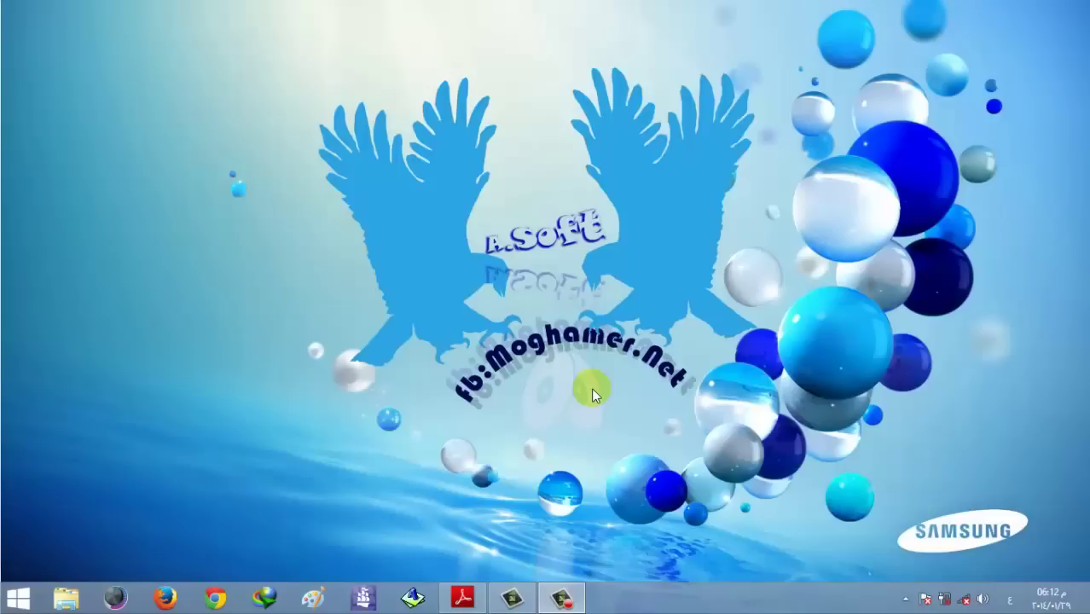
- Launch Microsoft PowerPoint 2010 from the Microsoft Office group under All Programs
left_click(17, 600)
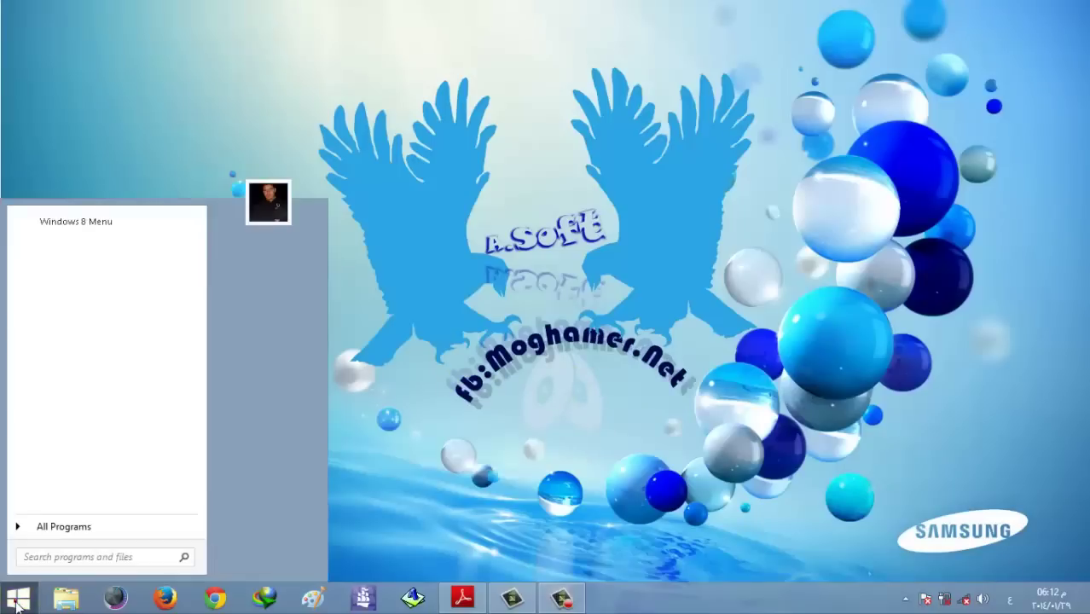
left_click(42, 531)
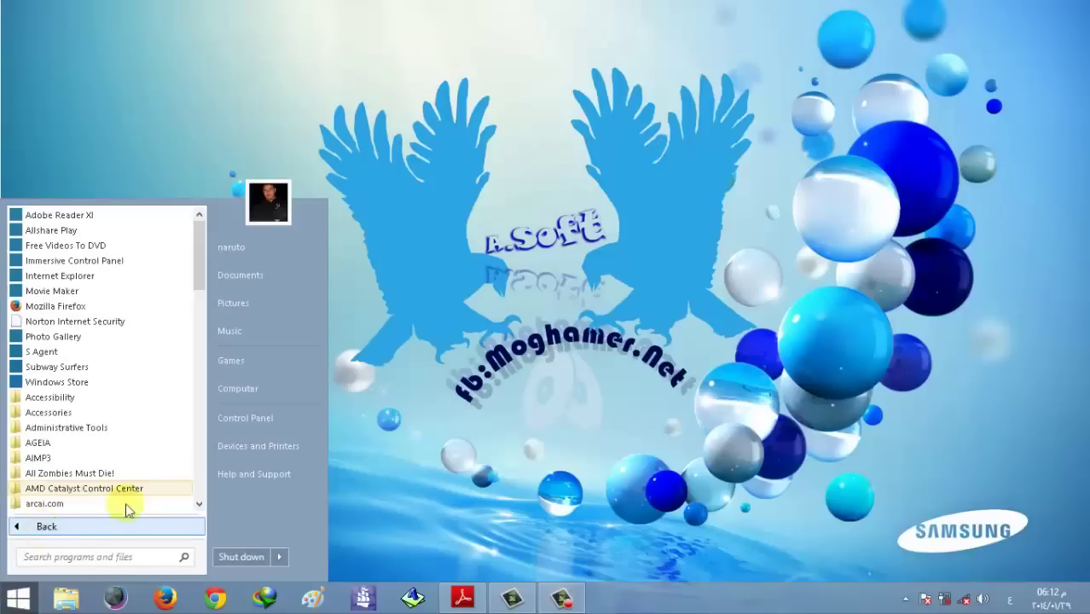
left_click_drag(195, 270, 198, 328)
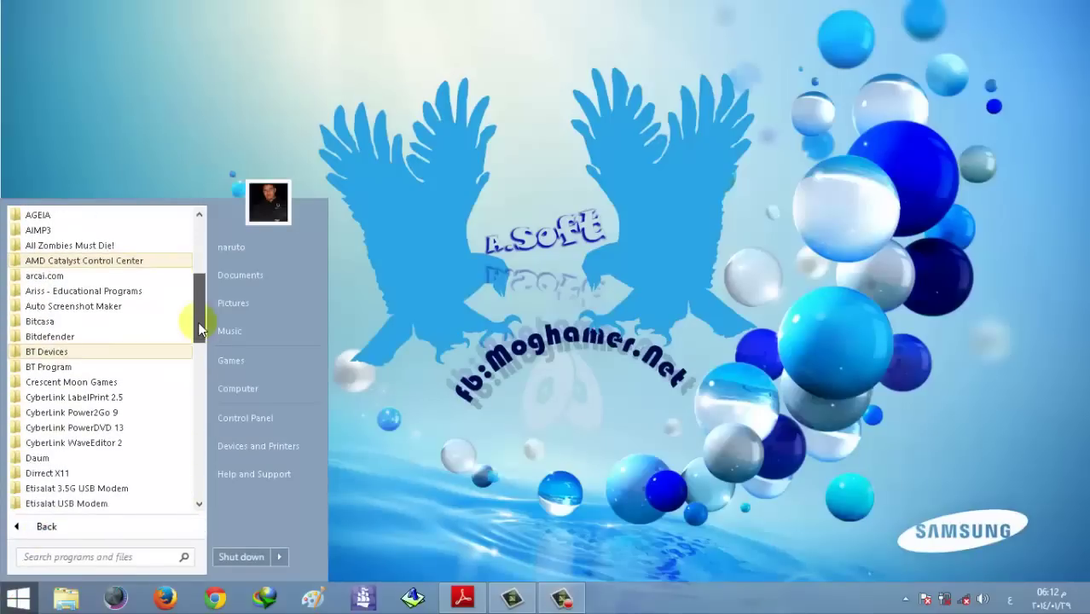
scroll(134, 418, "down", 5)
scroll(134, 422, "down", 2)
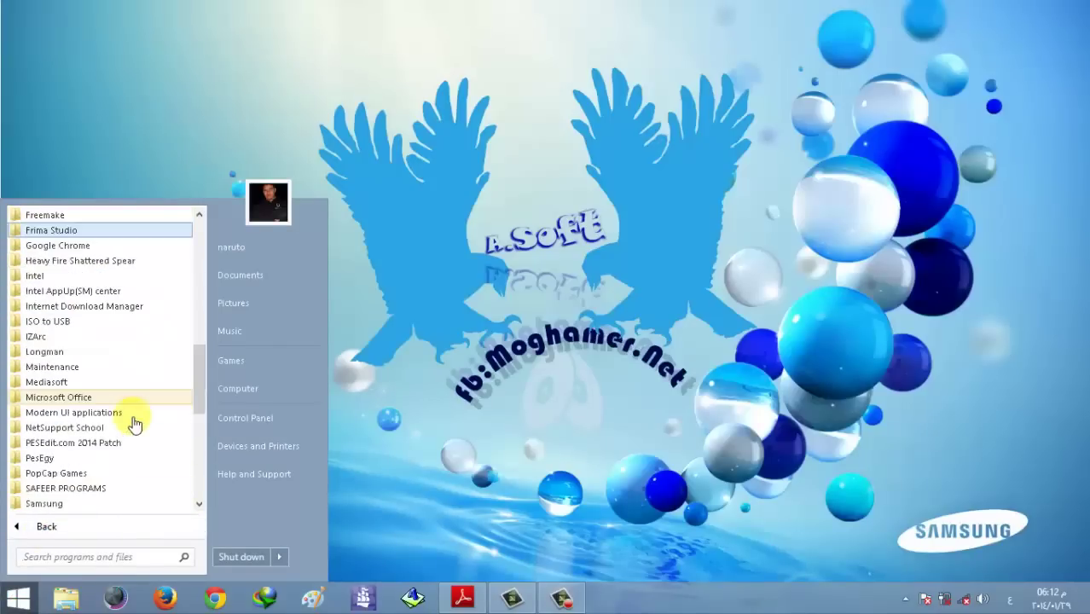
left_click(117, 397)
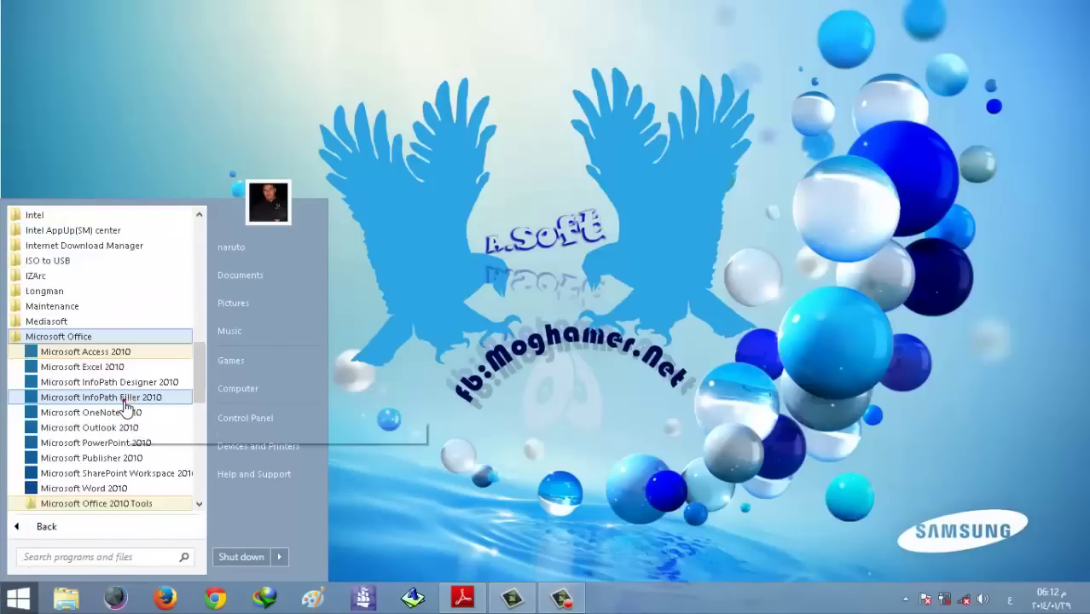
left_click(150, 447)
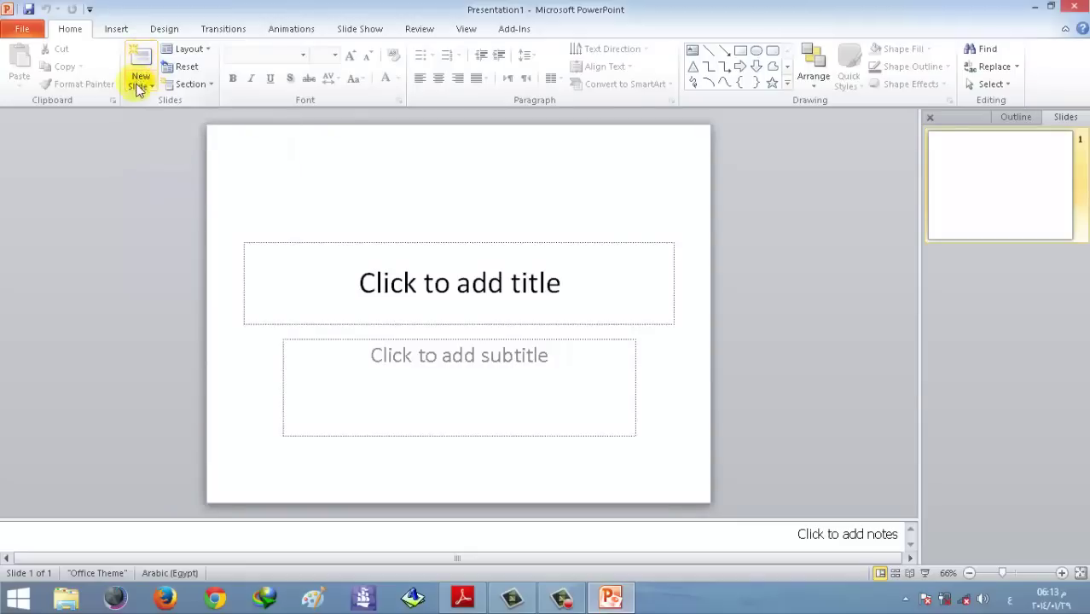
left_click(152, 87)
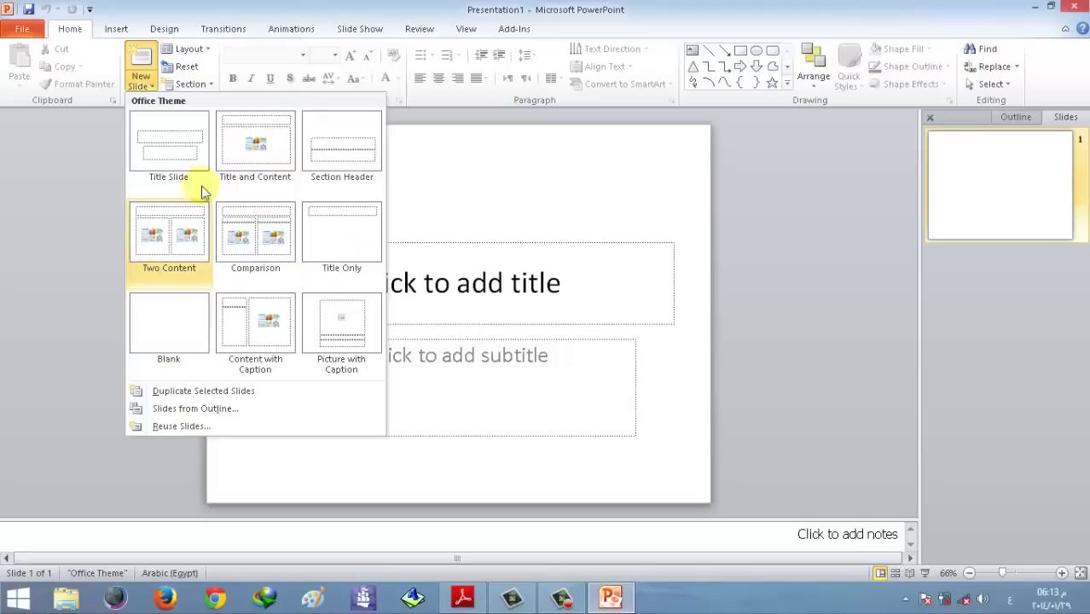
left_click(651, 202)
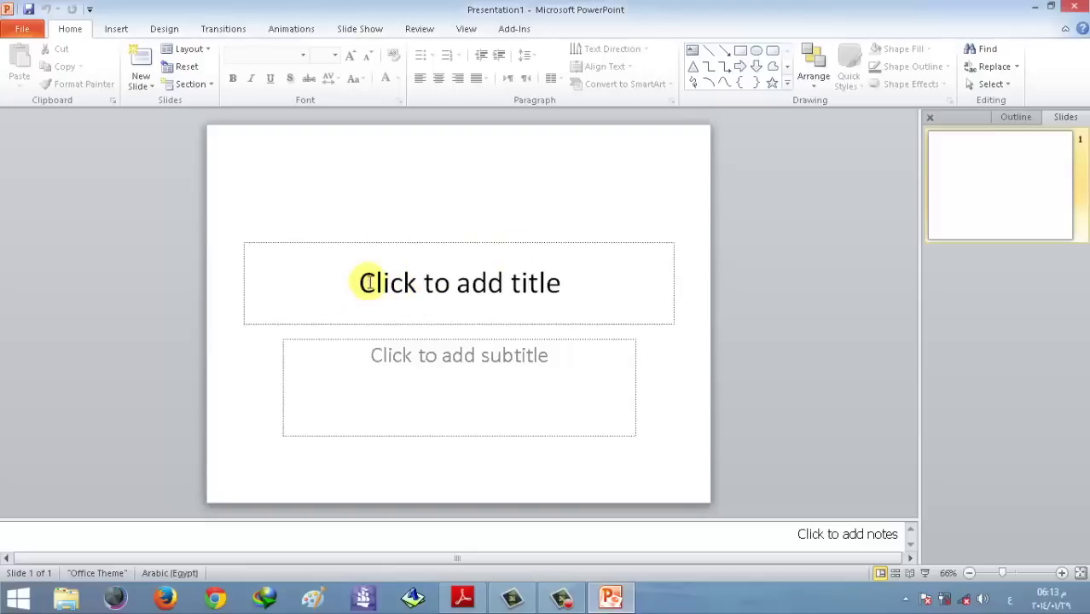
- Enter the title 'رخصة الحاسب الالى الاصدار الخامس' and subtitle 'ويندوز ٧ اوفيس ٢٠١٠'
left_click(349, 283)
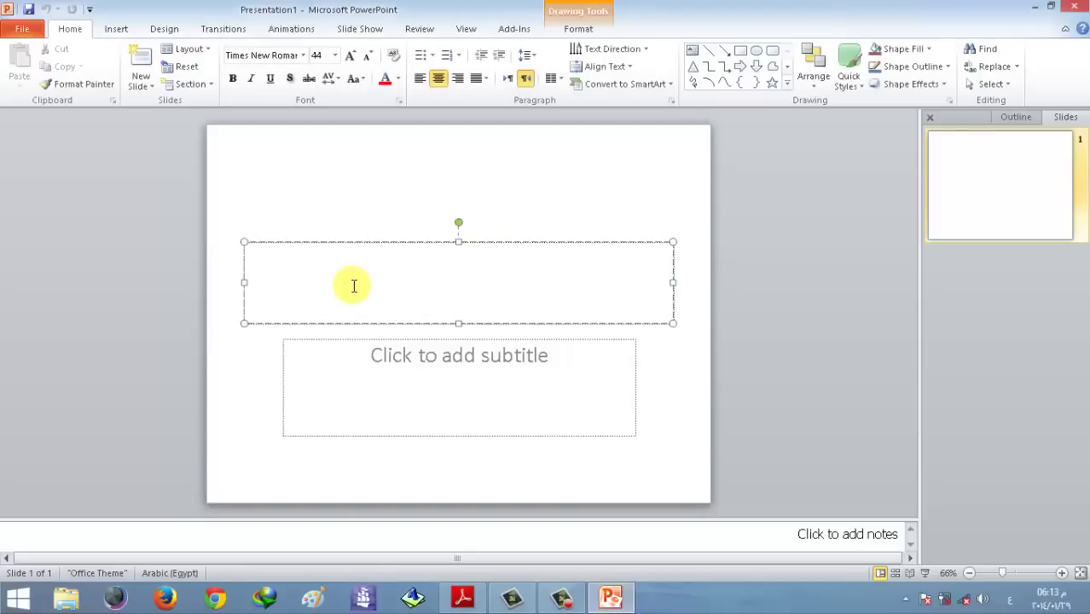
type("رخص")
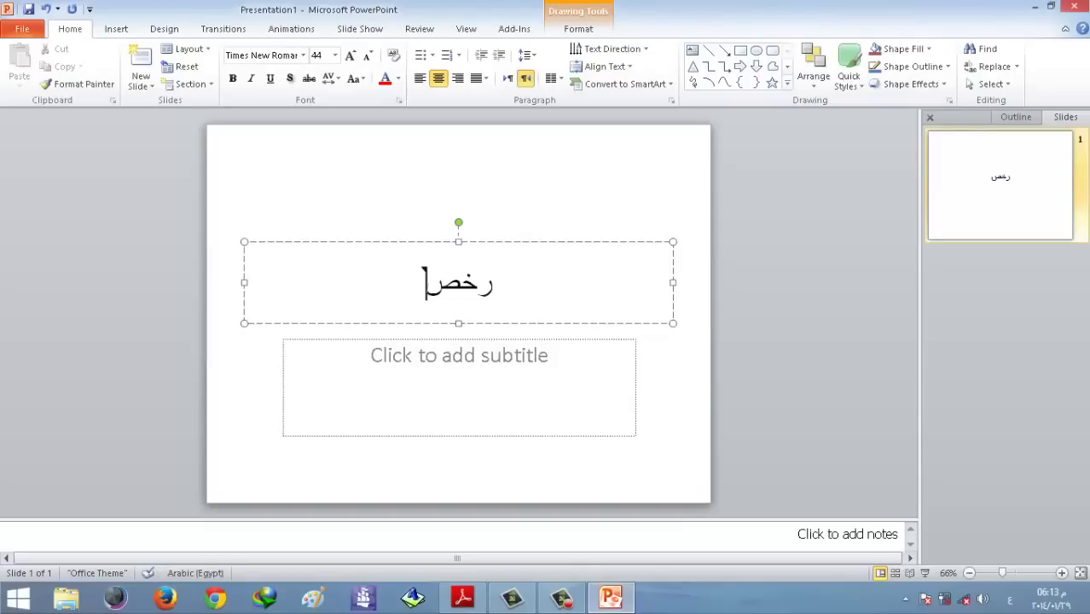
type("ة الح")
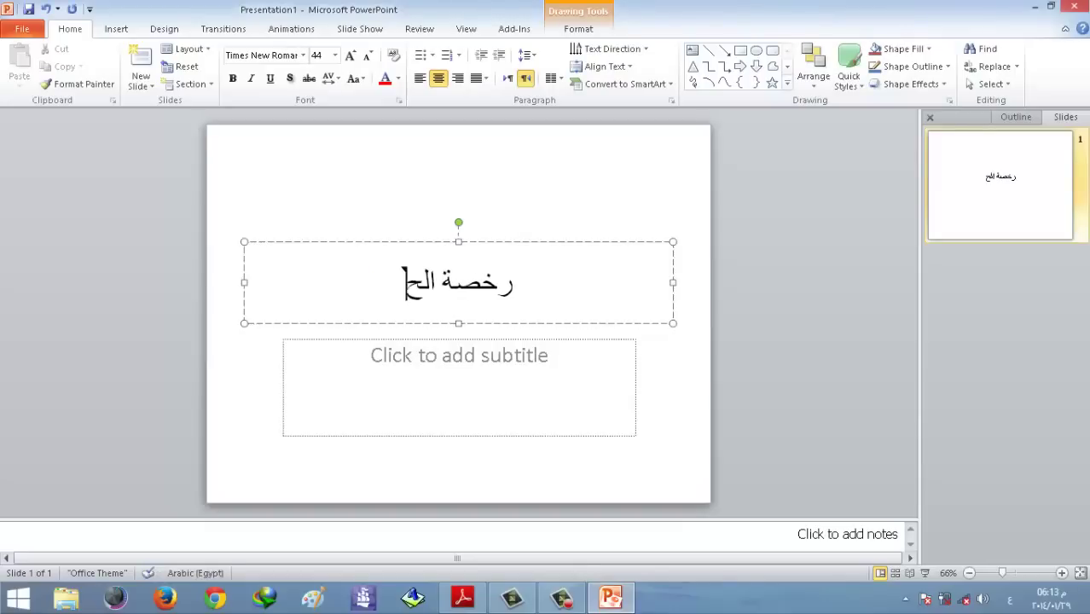
type("اسب الالى")
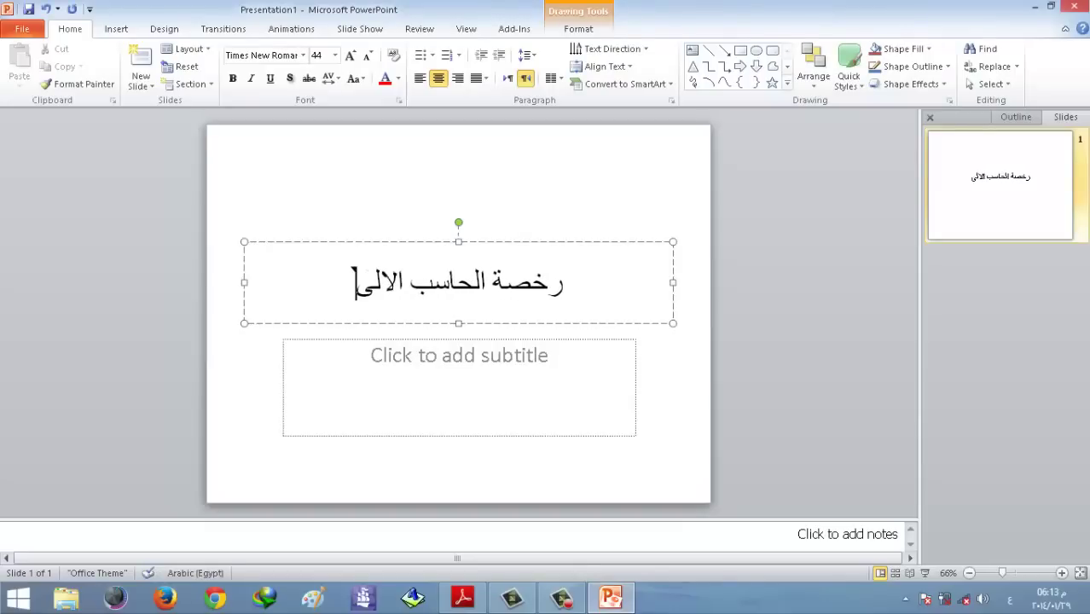
type(" الاصد")
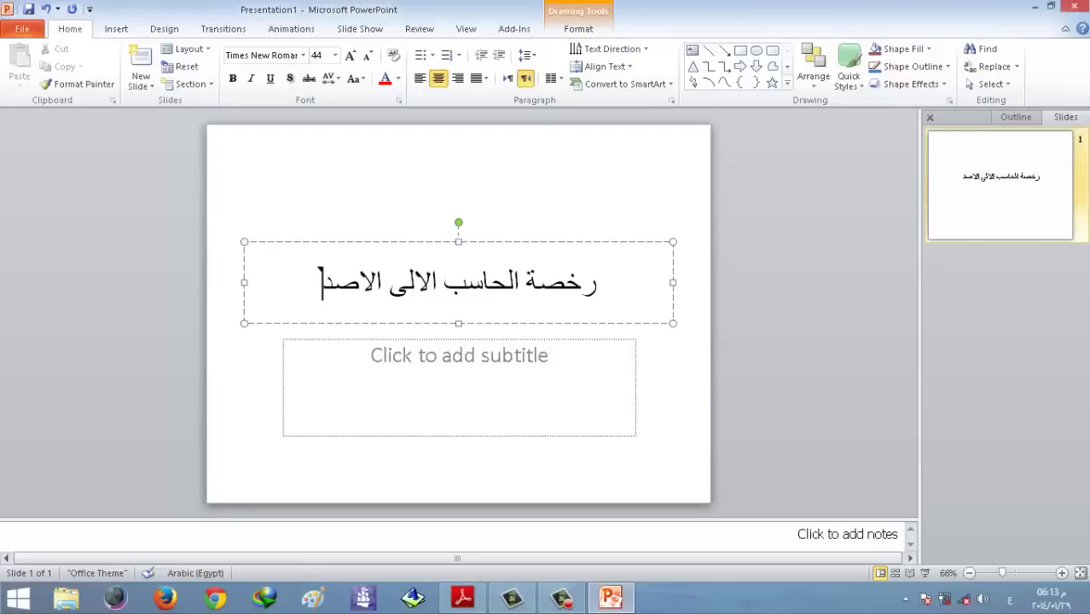
type("ار الخا")
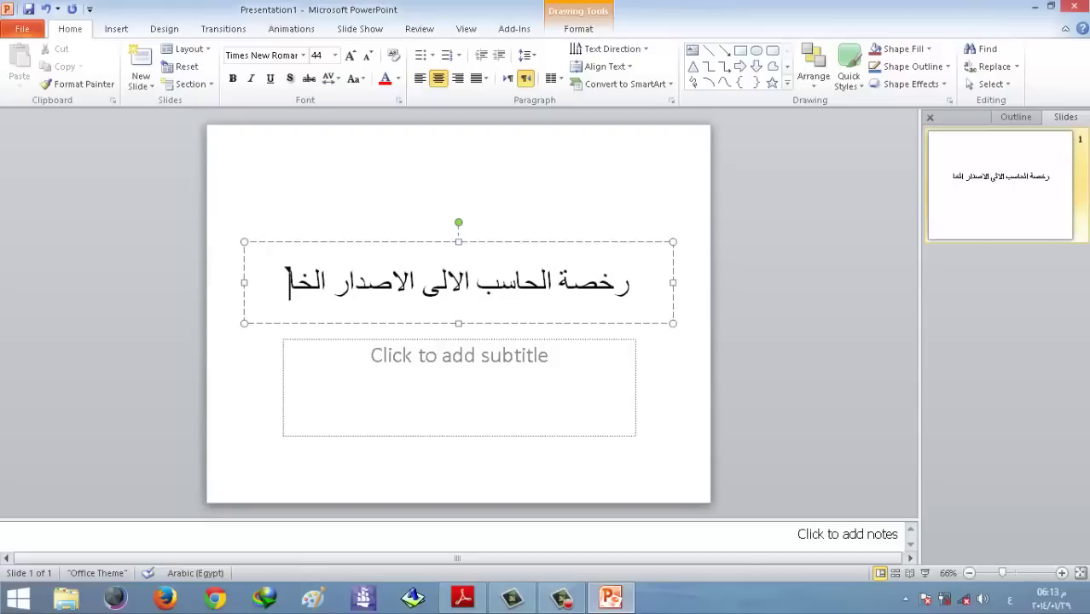
type("مس")
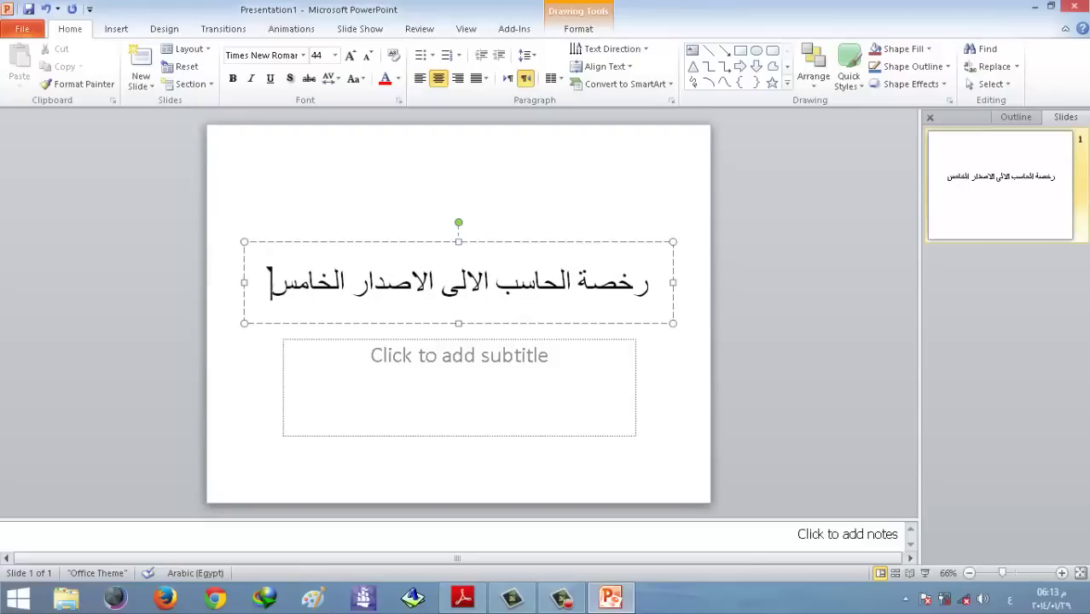
left_click(447, 362)
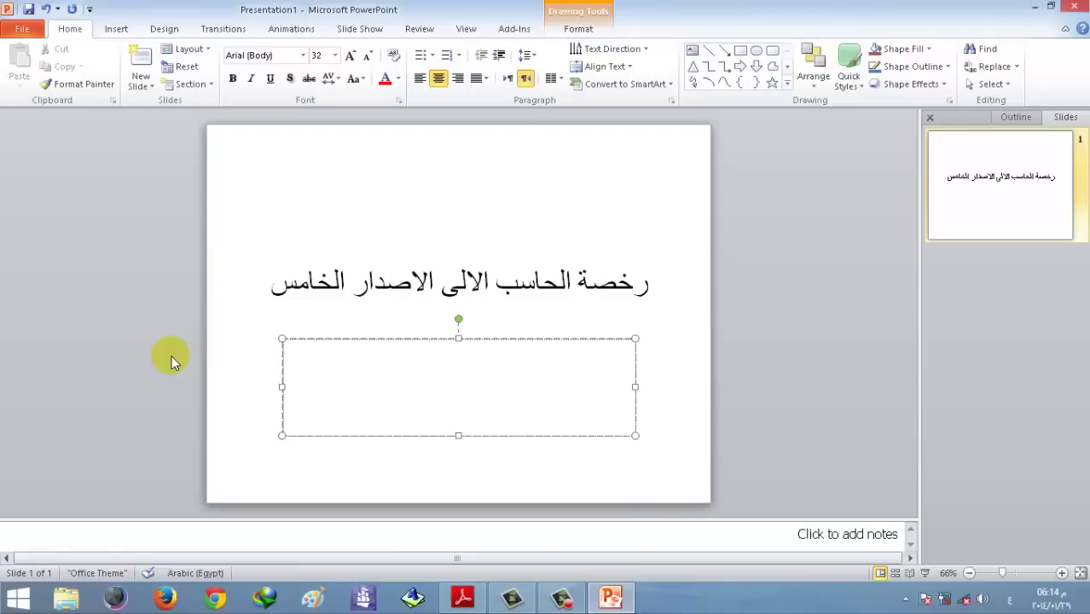
type("ويند")
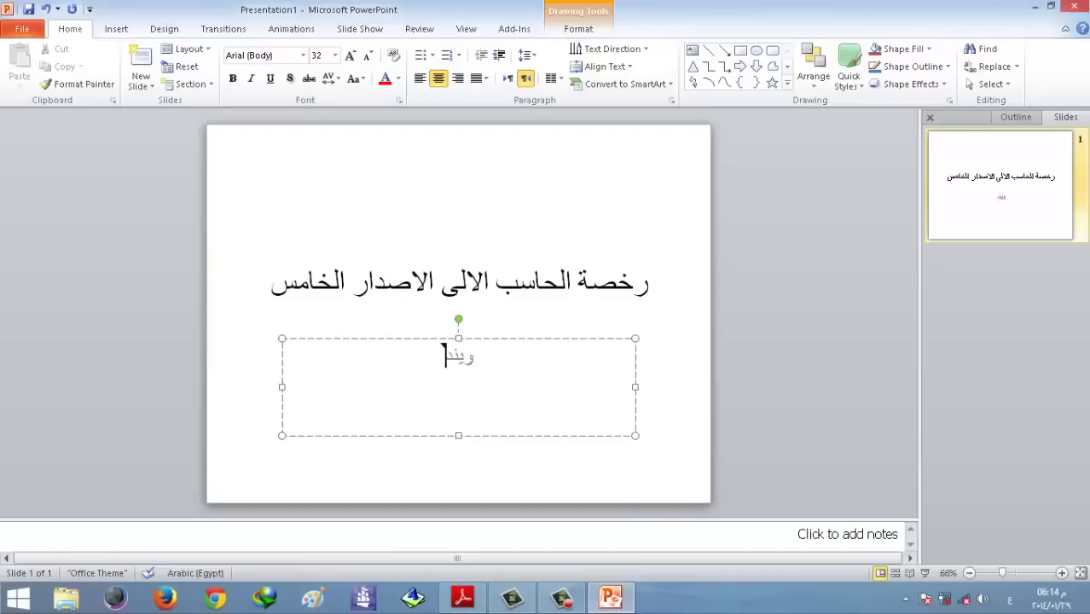
type("وز")
type(" ٧")
type(" او")
type("فيس")
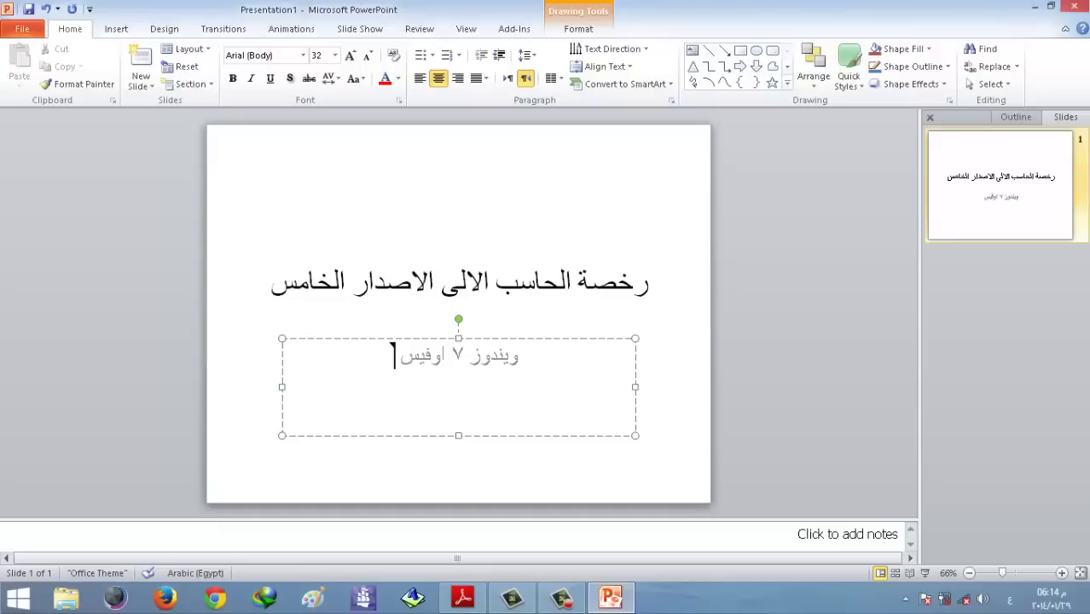
type(" ٢٠١٠")
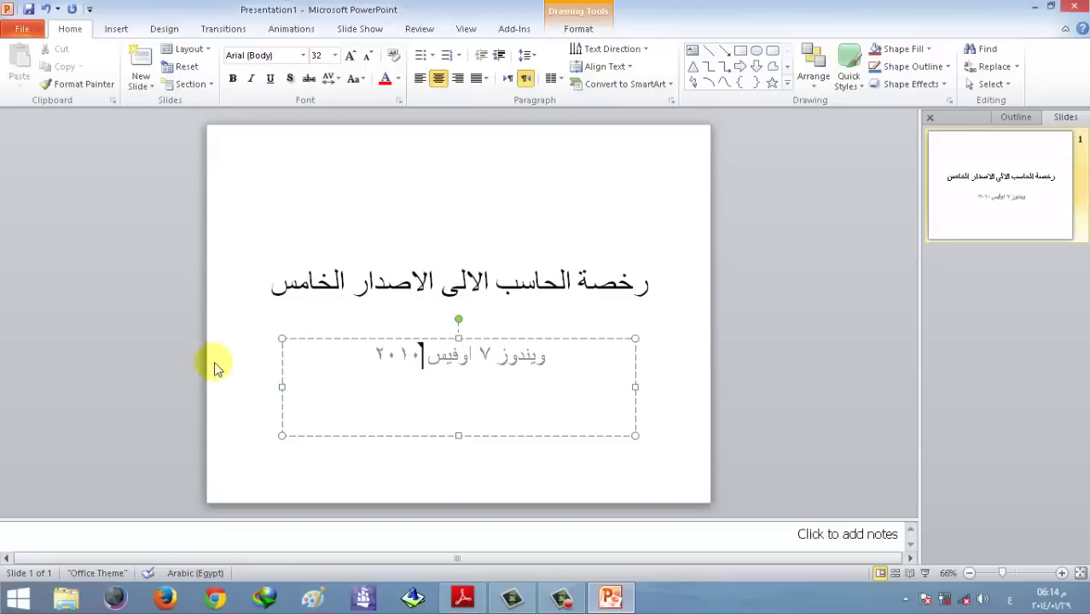
left_click(217, 380)
- Reselect the title and subtitle placeholders to check their text
left_click(305, 289)
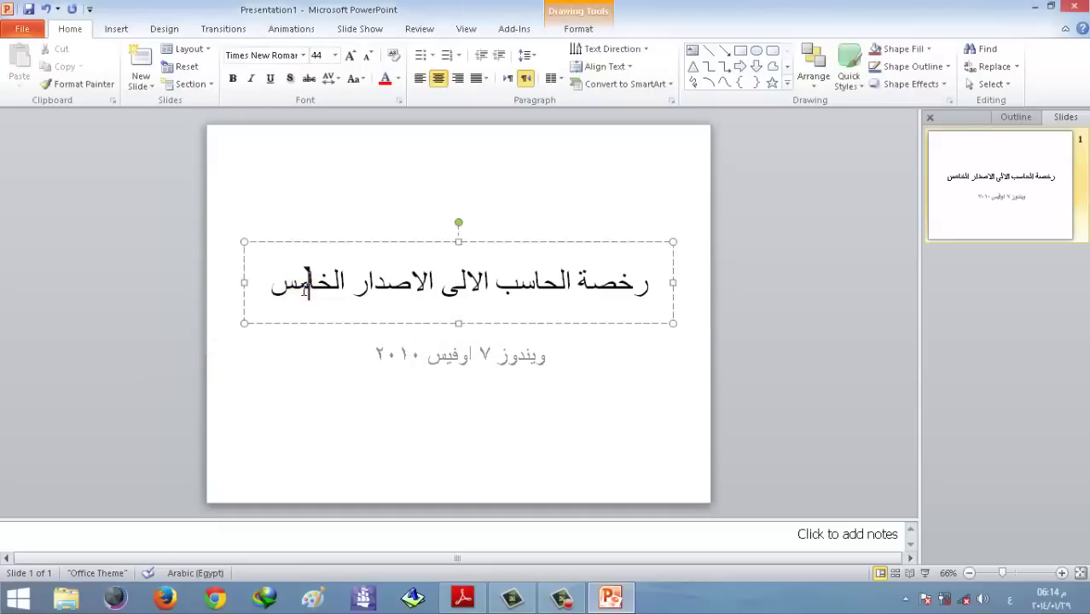
left_click(294, 204)
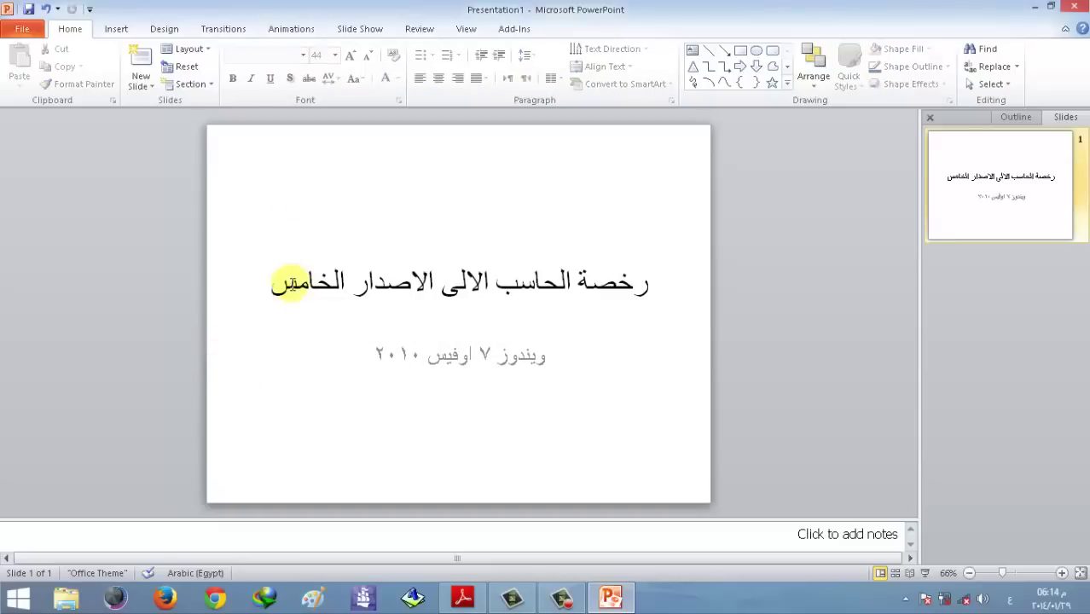
left_click(290, 284)
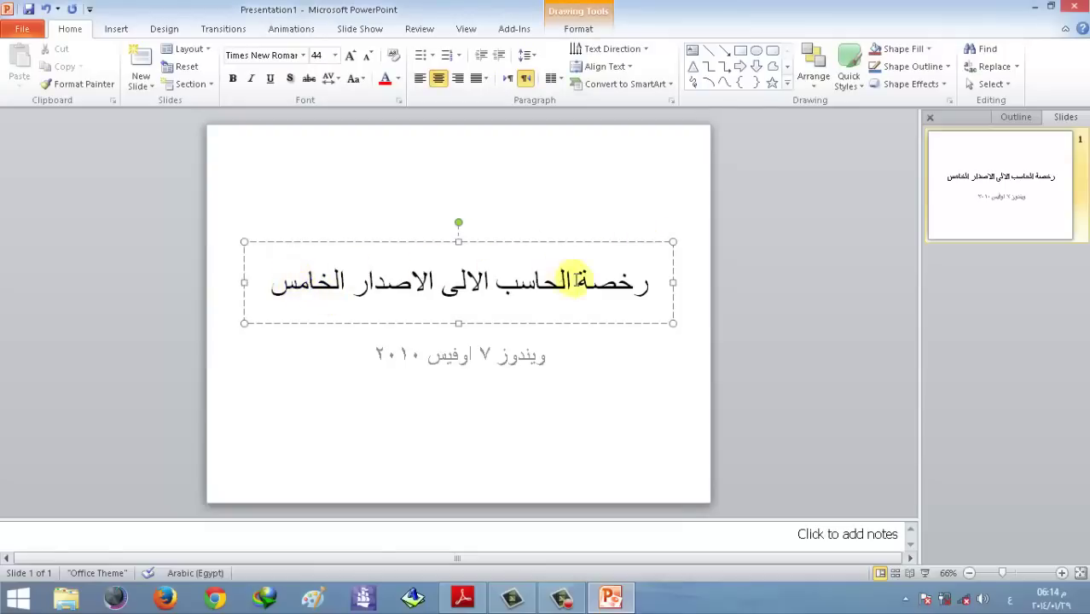
left_click(387, 358)
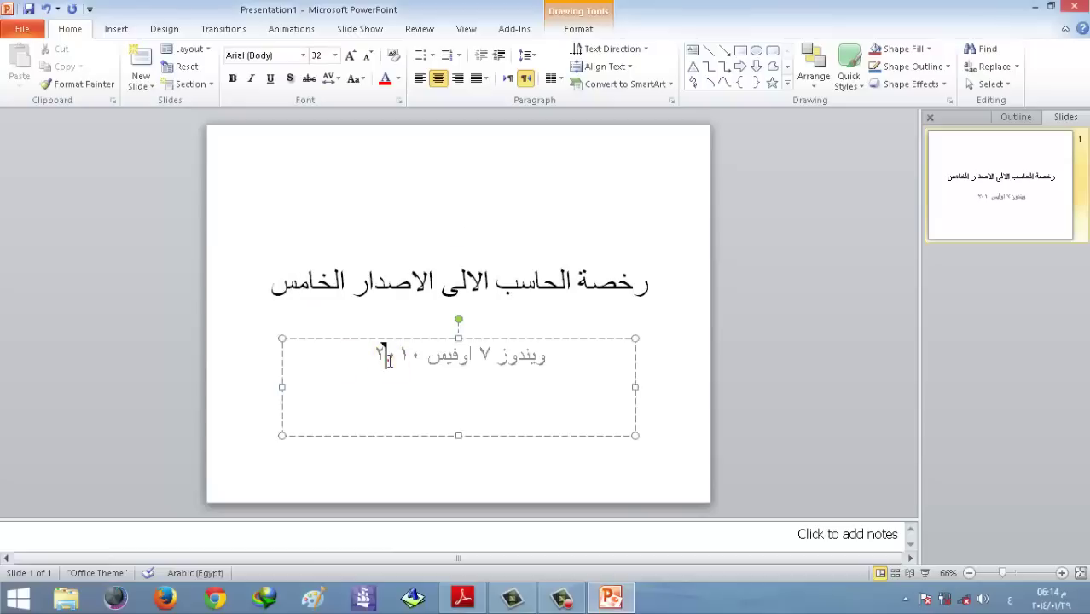
left_click(225, 262)
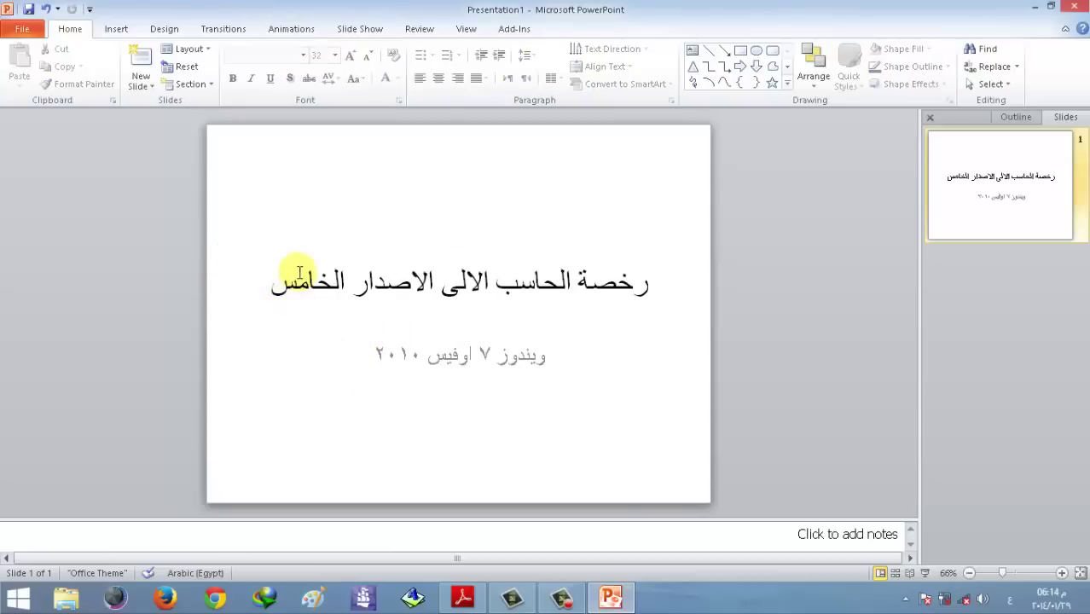
left_click(432, 277)
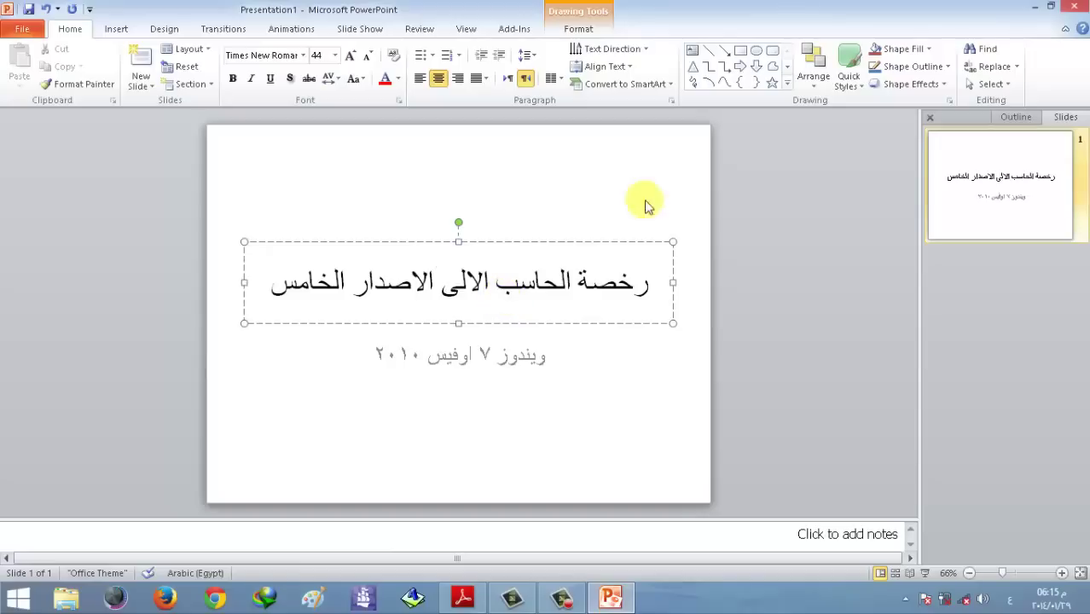
left_click(1015, 118)
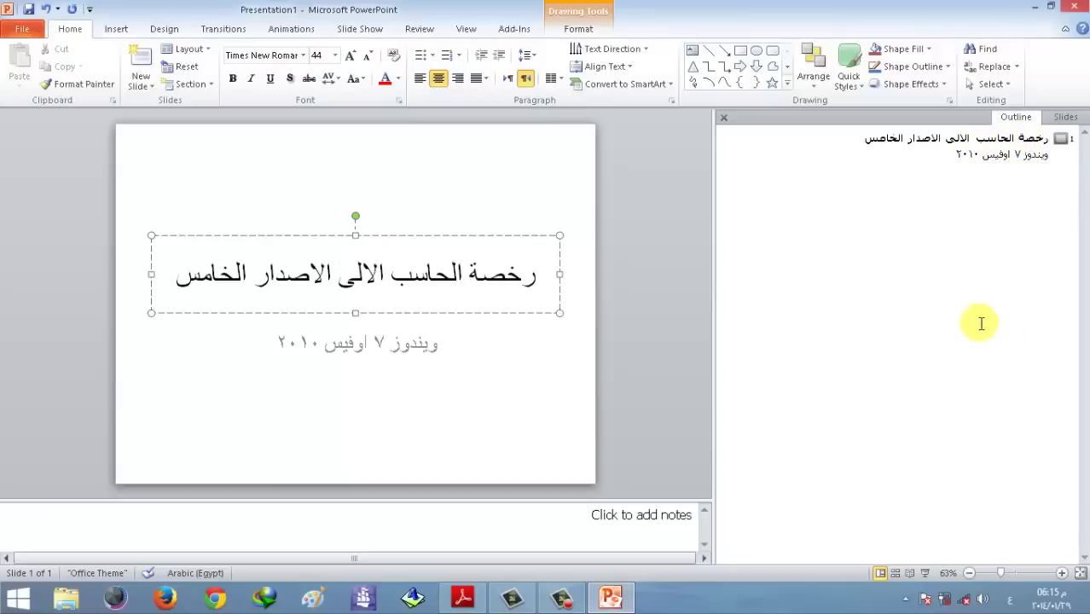
left_click(722, 119)
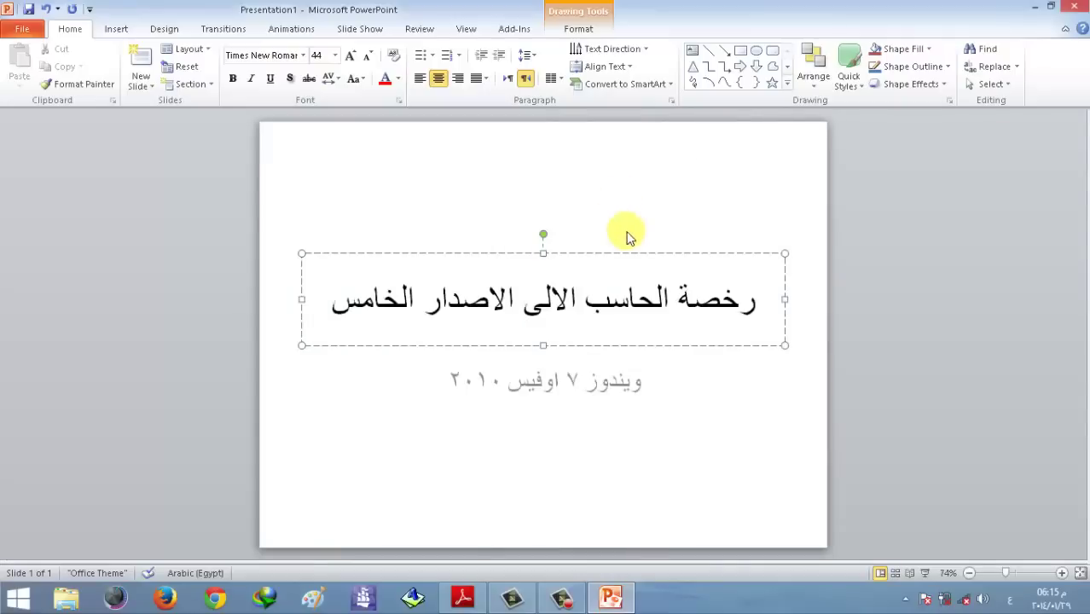
left_click(385, 385)
left_click(276, 249)
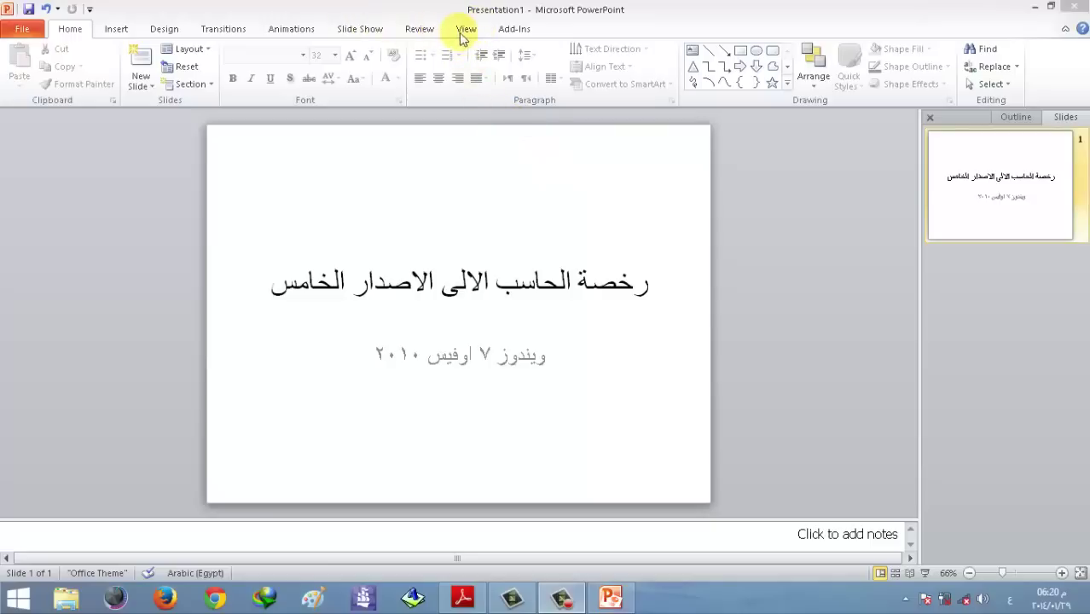
- Set View Direction to Left-to-Right on the View tab, then return to Home
left_click(464, 29)
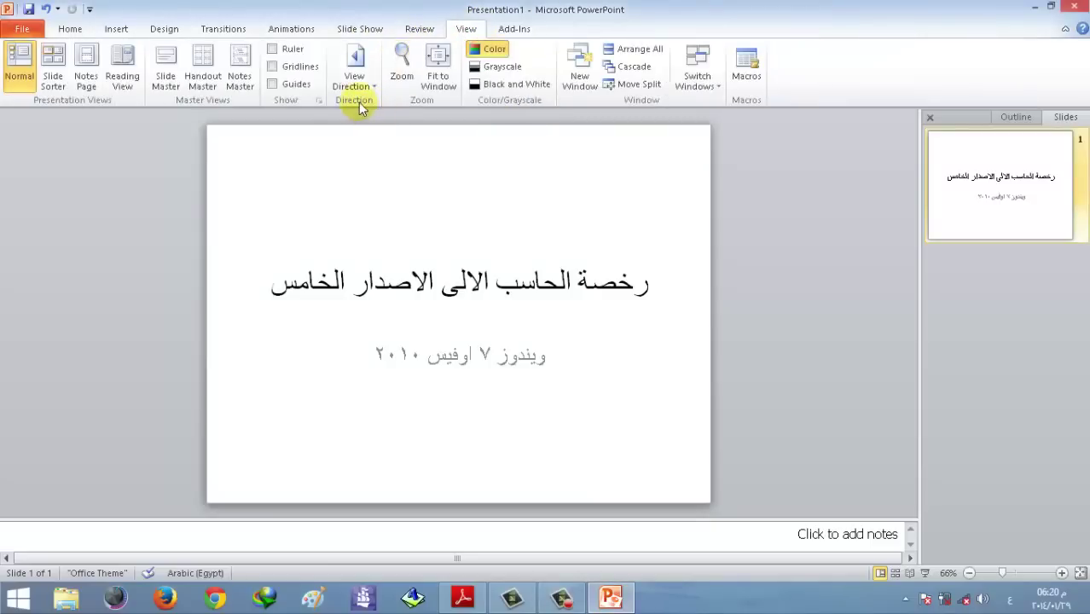
left_click(359, 75)
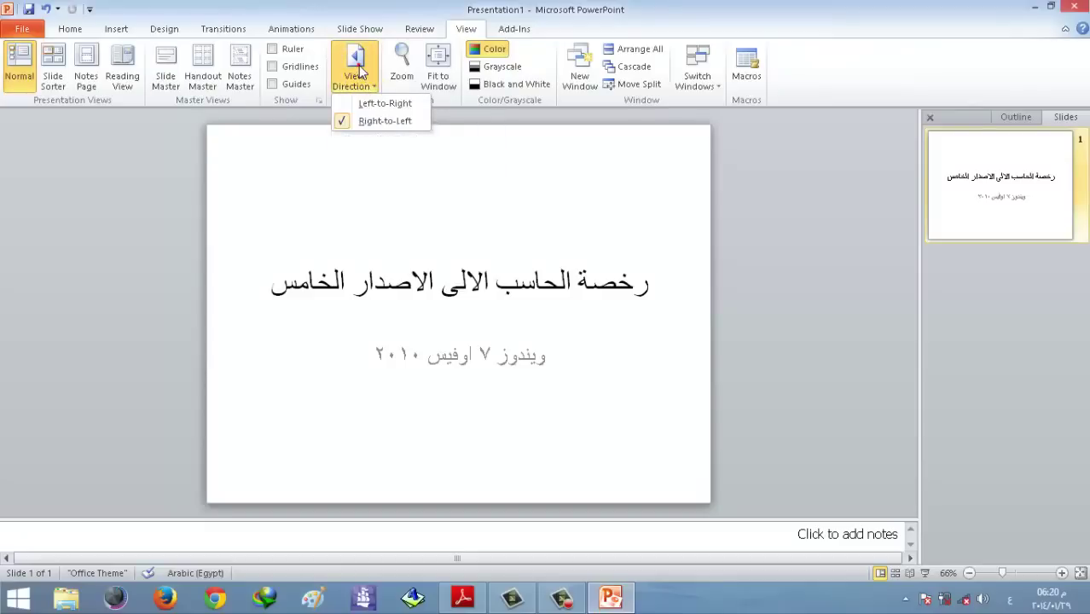
left_click(375, 103)
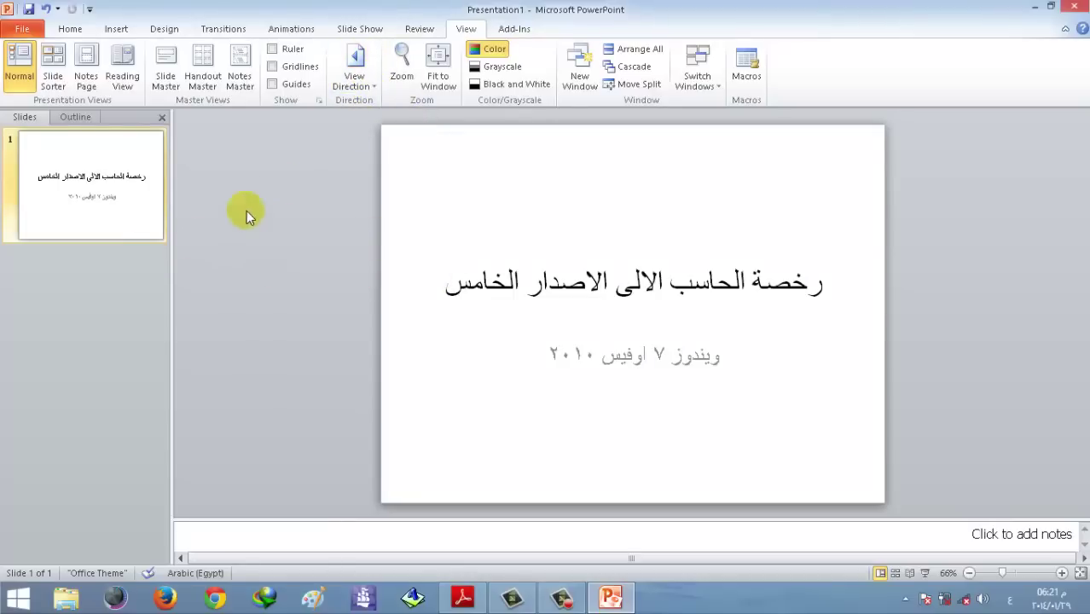
left_click(70, 29)
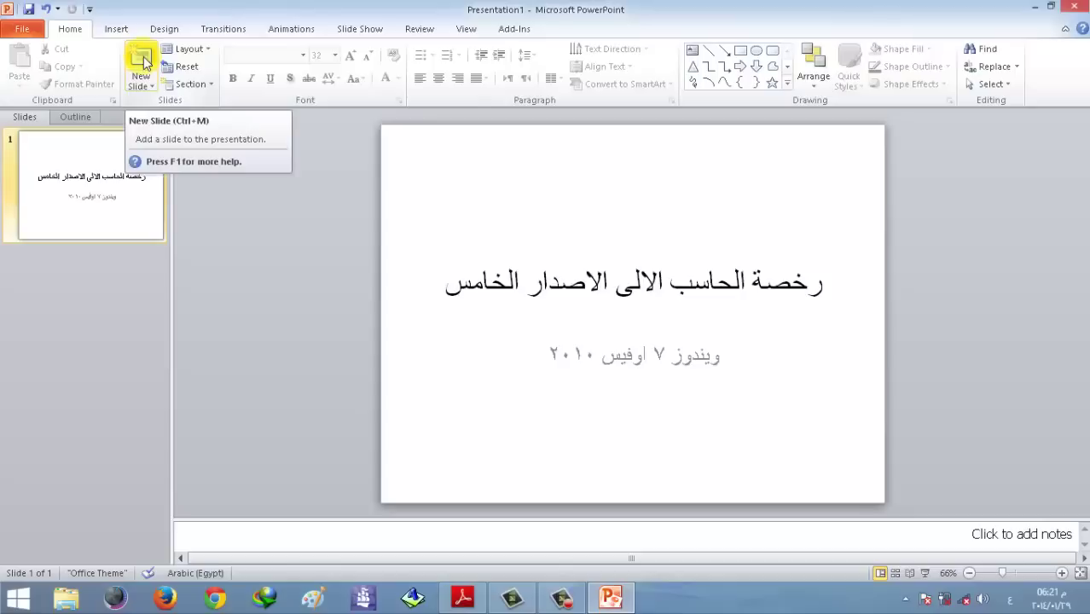
- Add a slide, delete the blank slide 2, and show the New Slide layout gallery
left_click(141, 59)
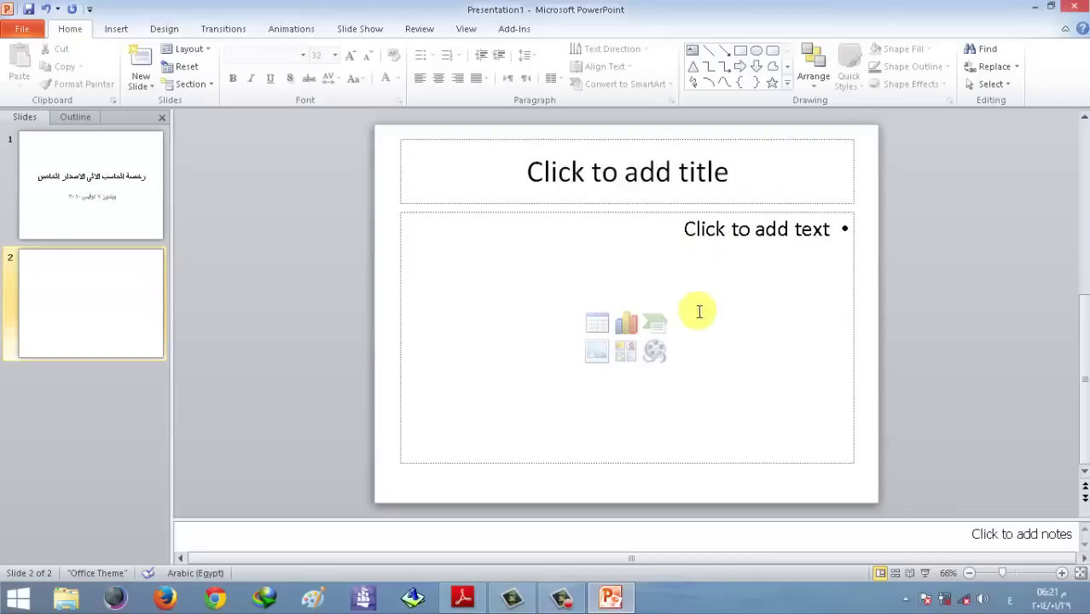
right_click(115, 303)
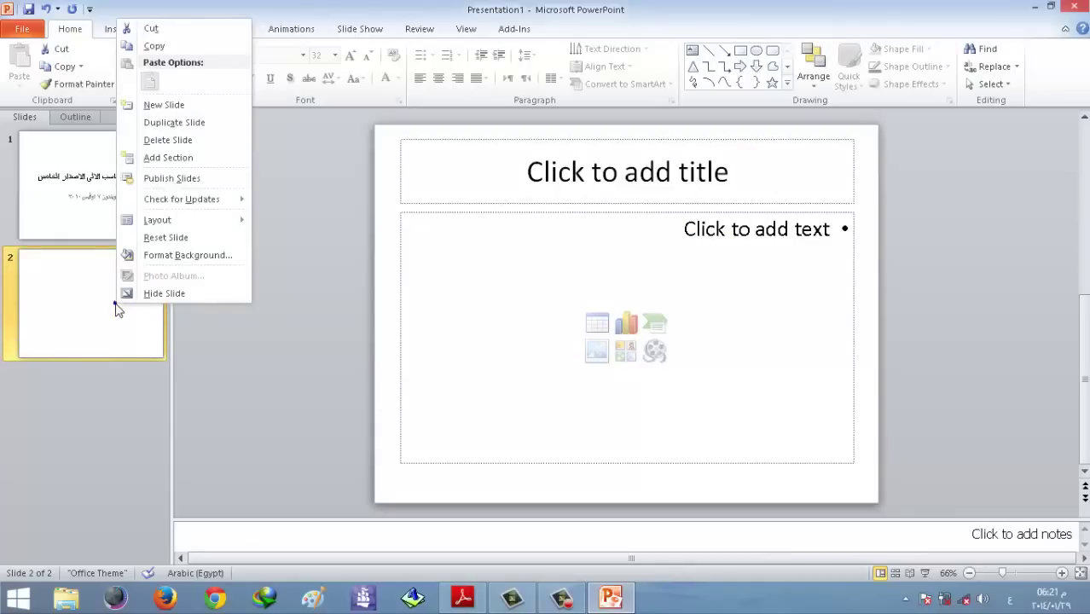
left_click(161, 140)
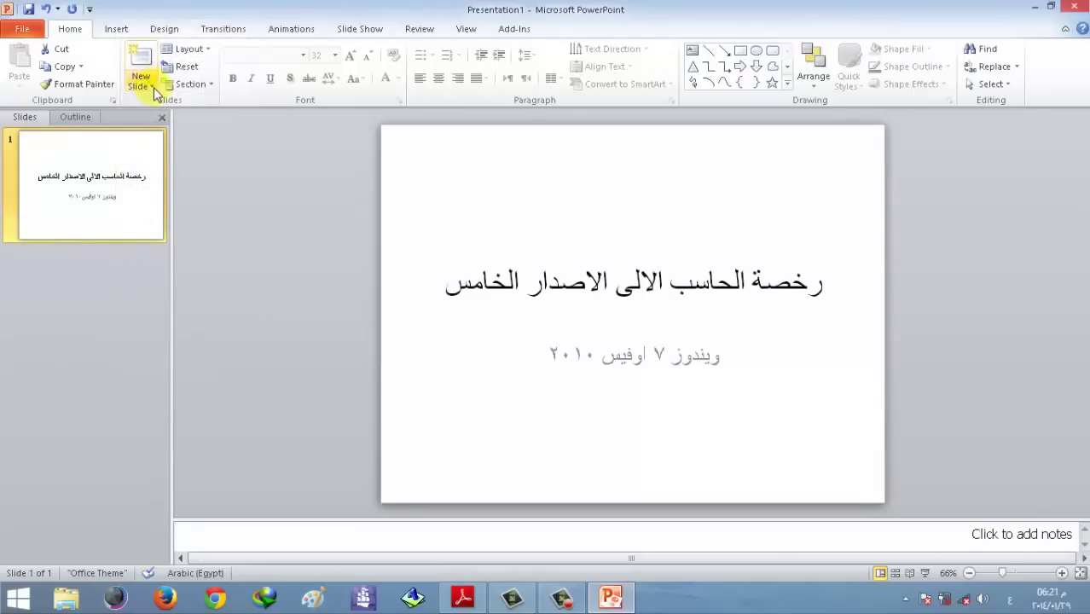
left_click(150, 86)
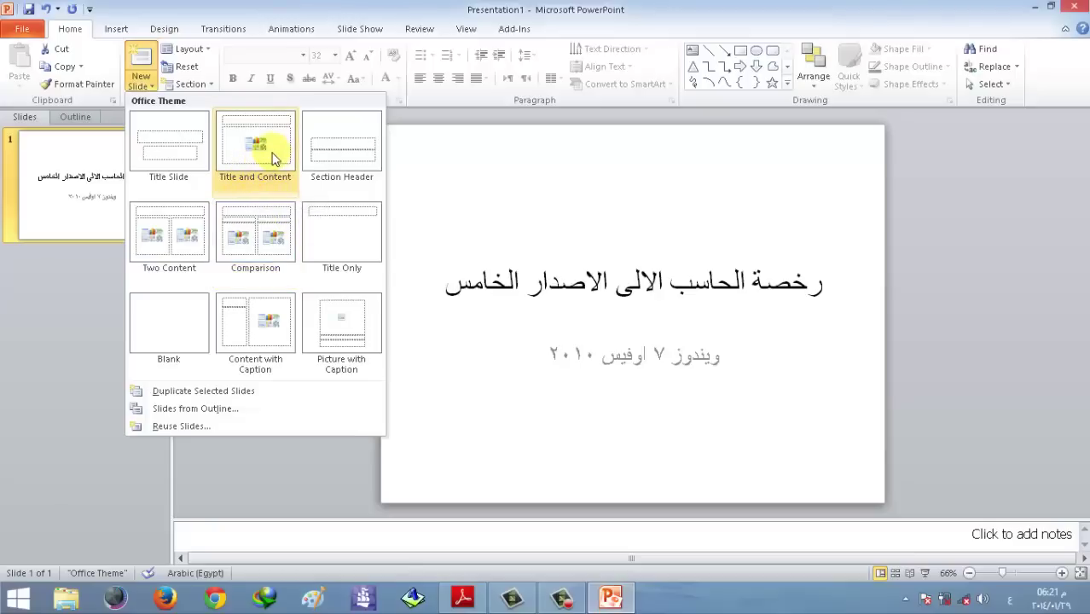
- Add a Title and Content slide titled 'ICDL V5 WIN7 MS 2010' in English
left_click(274, 158)
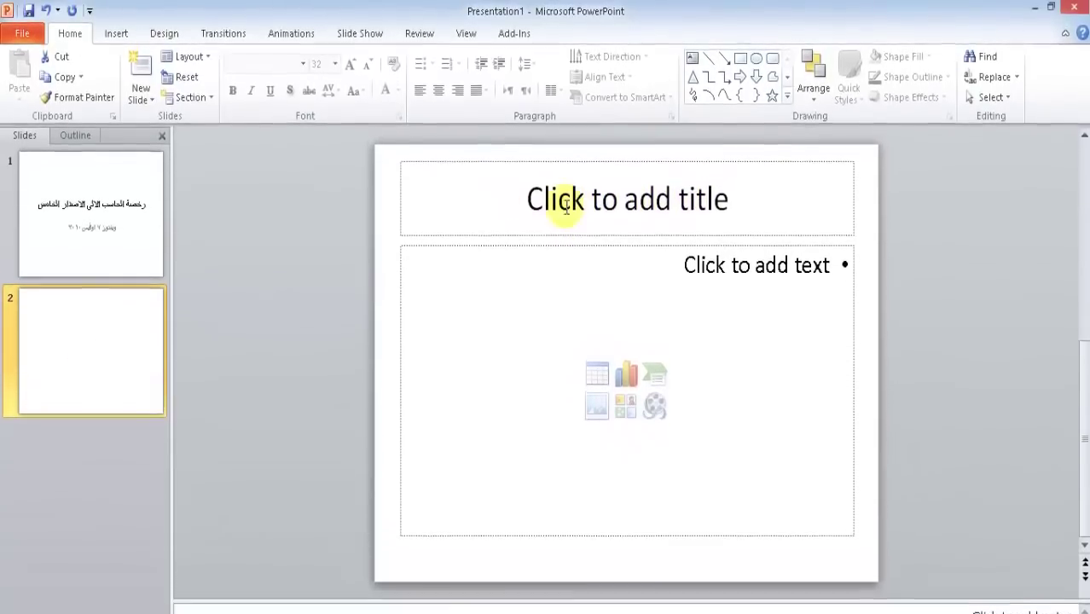
left_click(569, 213)
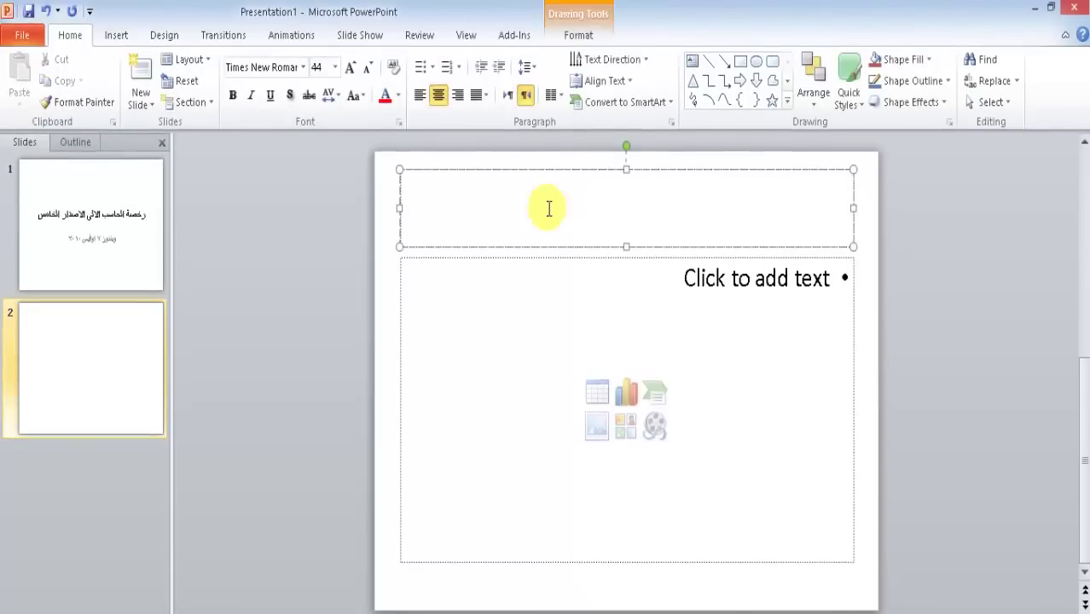
key("alt+shift")
type("ا")
type("C")
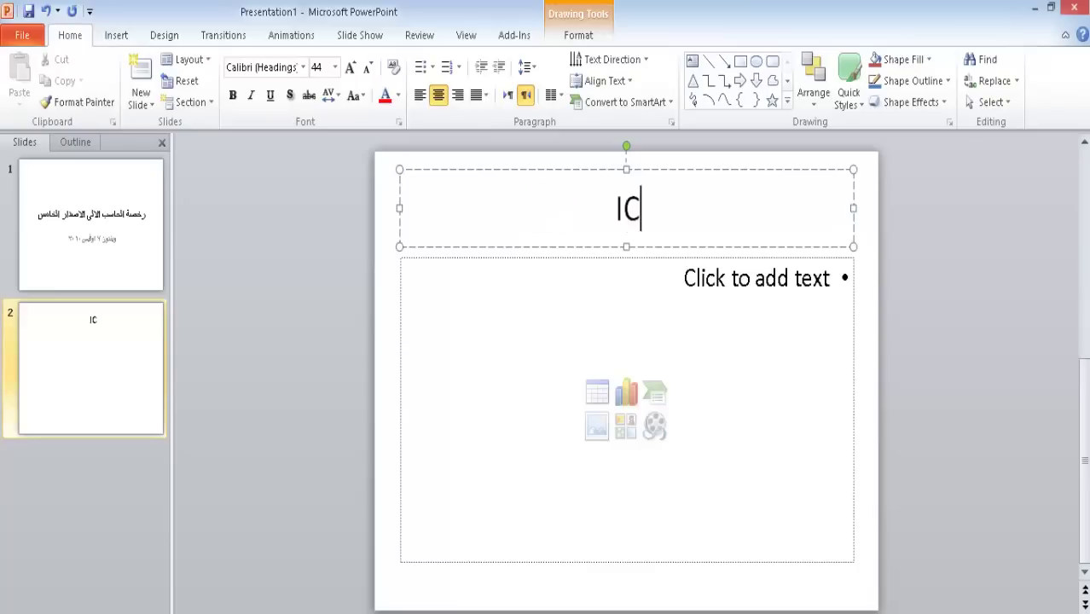
type("DL")
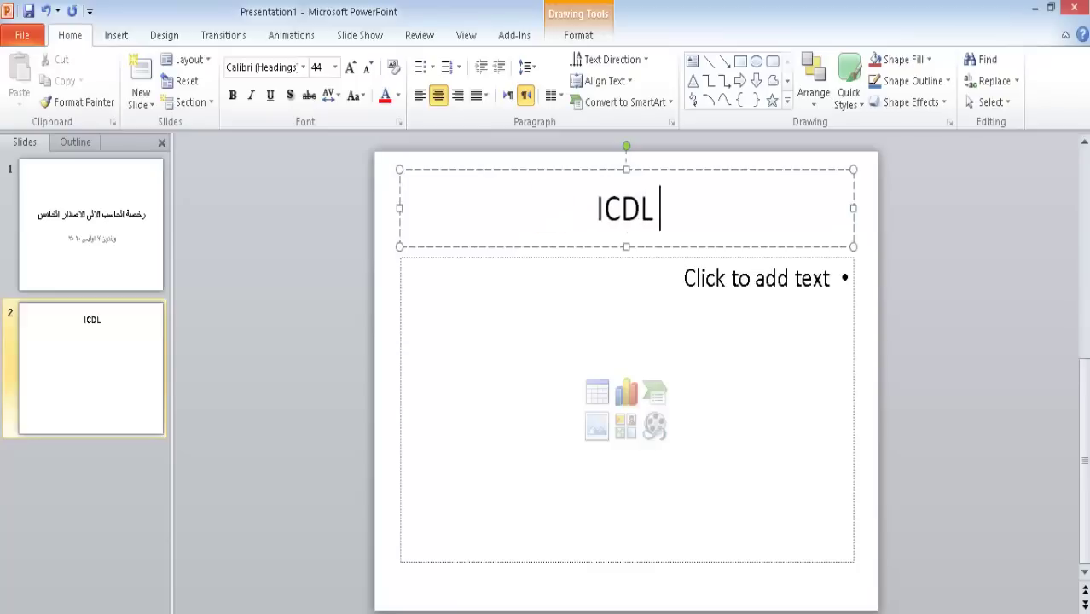
type(" V5")
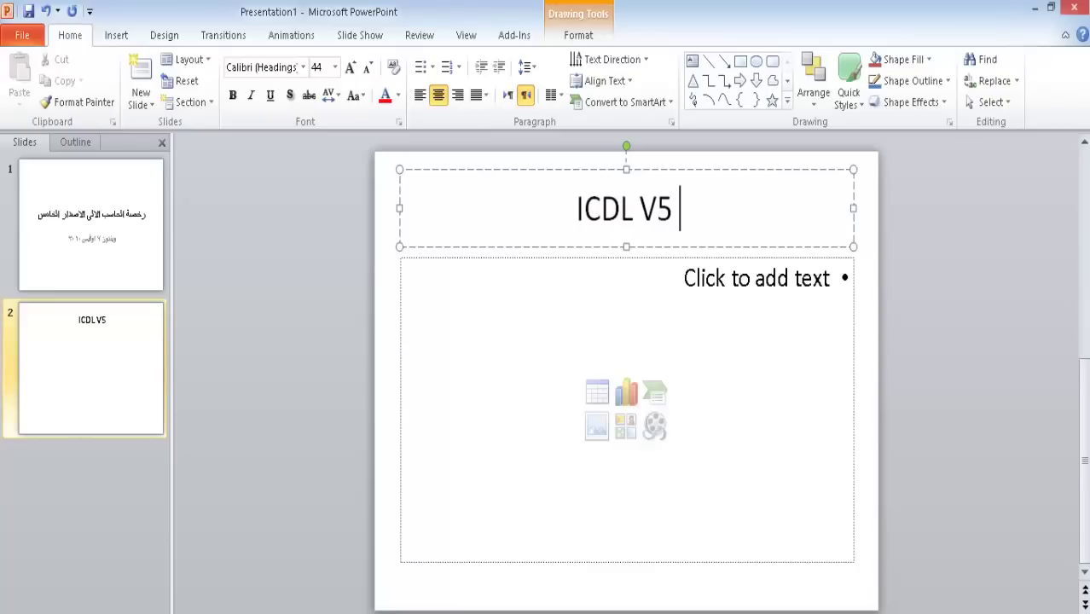
type(" WI")
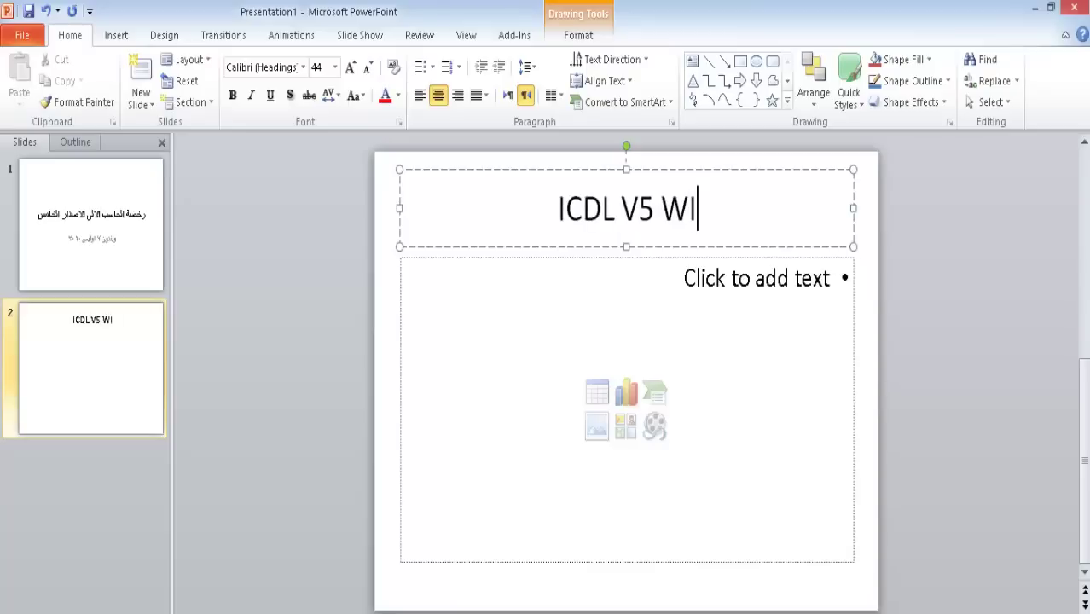
type("N7")
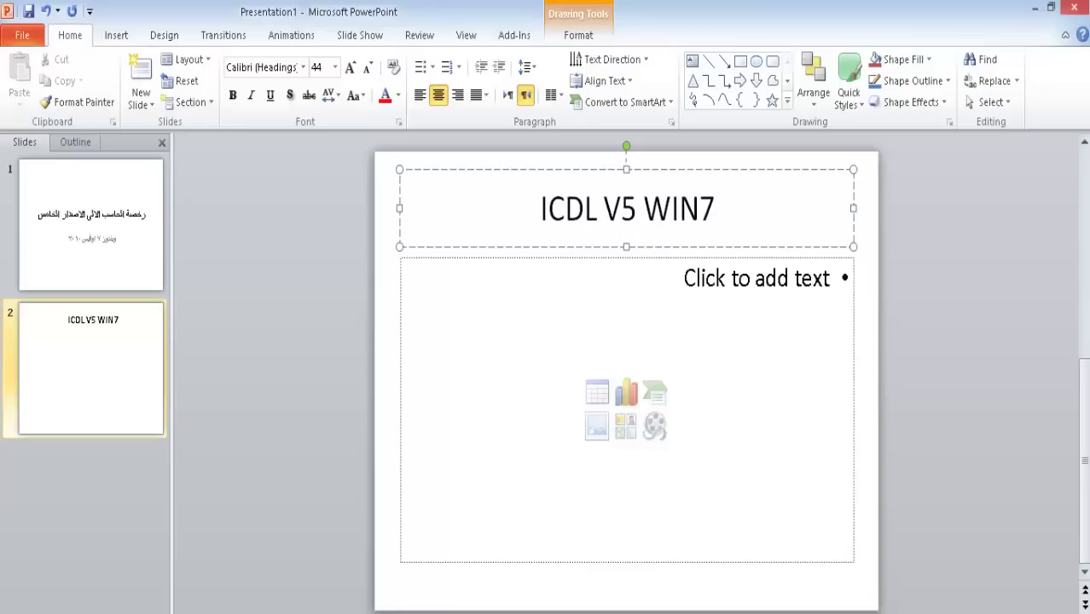
type(" MS")
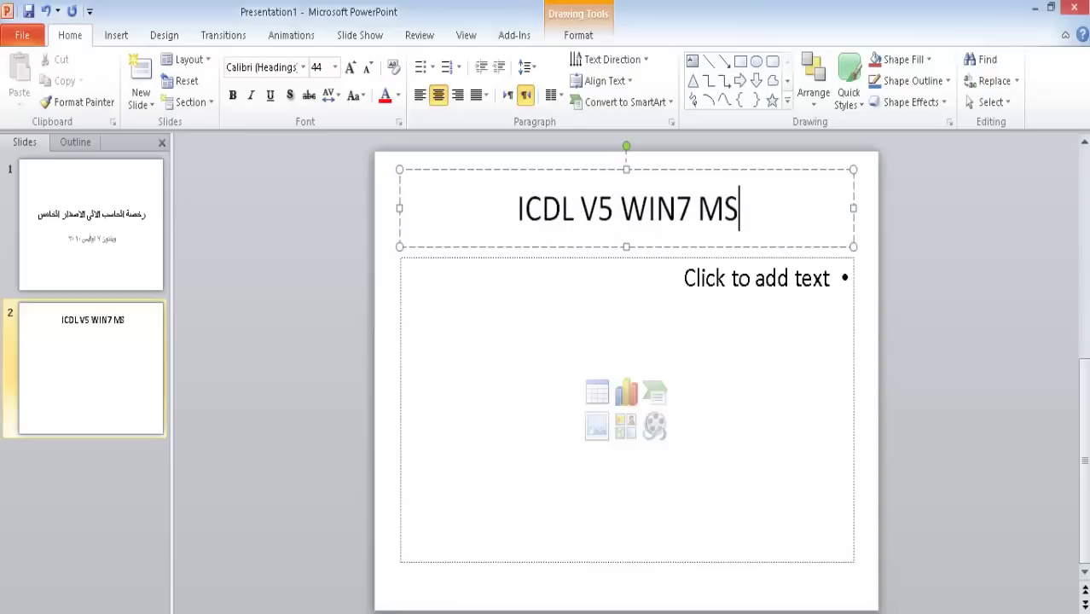
type(" 201")
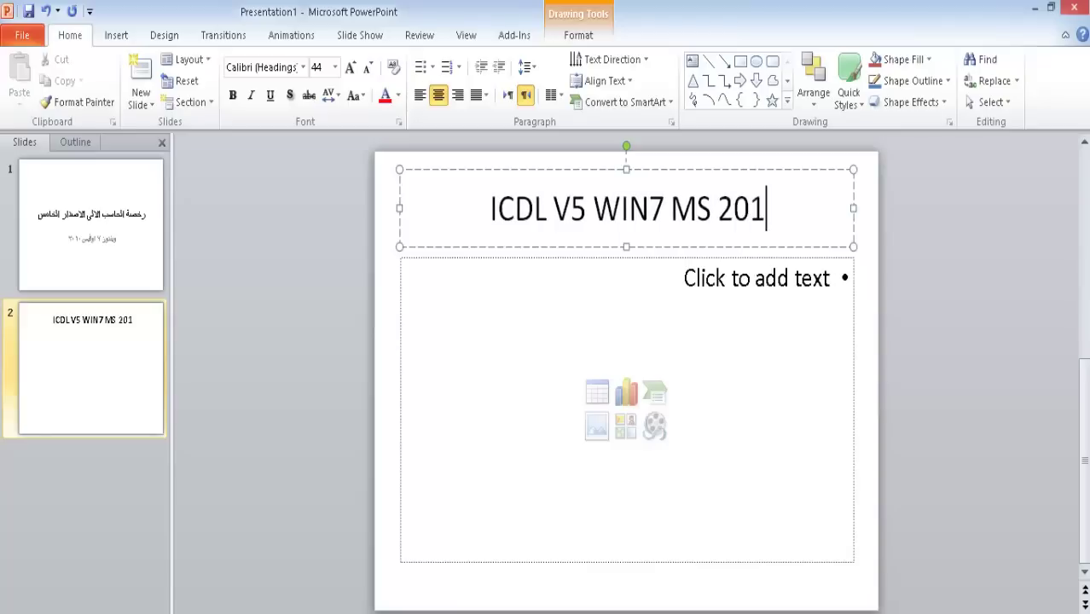
type("0")
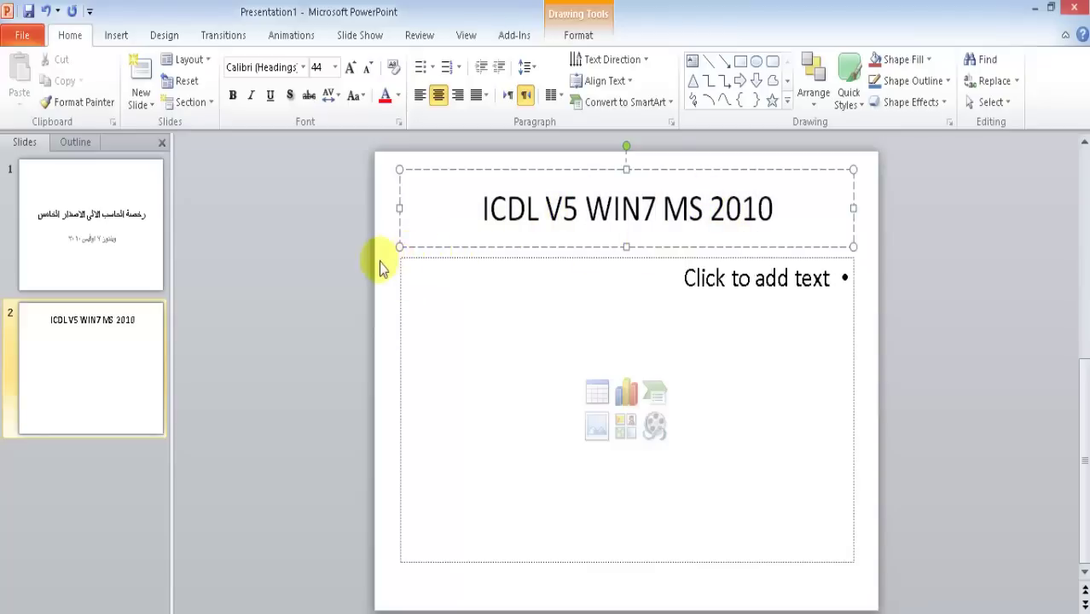
left_click(382, 254)
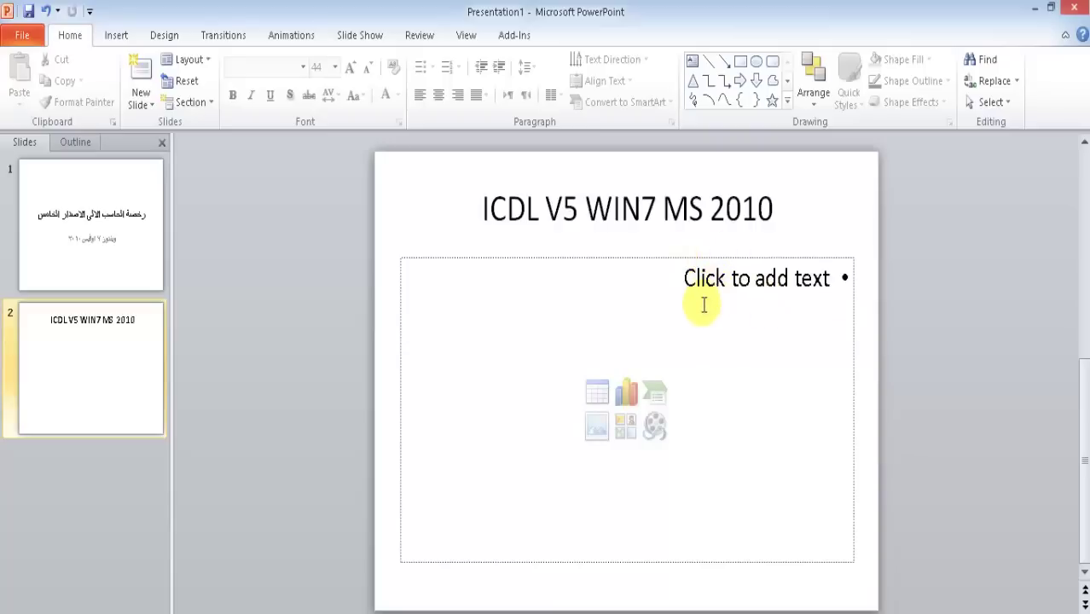
- Make the content box left-to-right and enter bullets ICT, WORD and POWER POINT
left_click(776, 280)
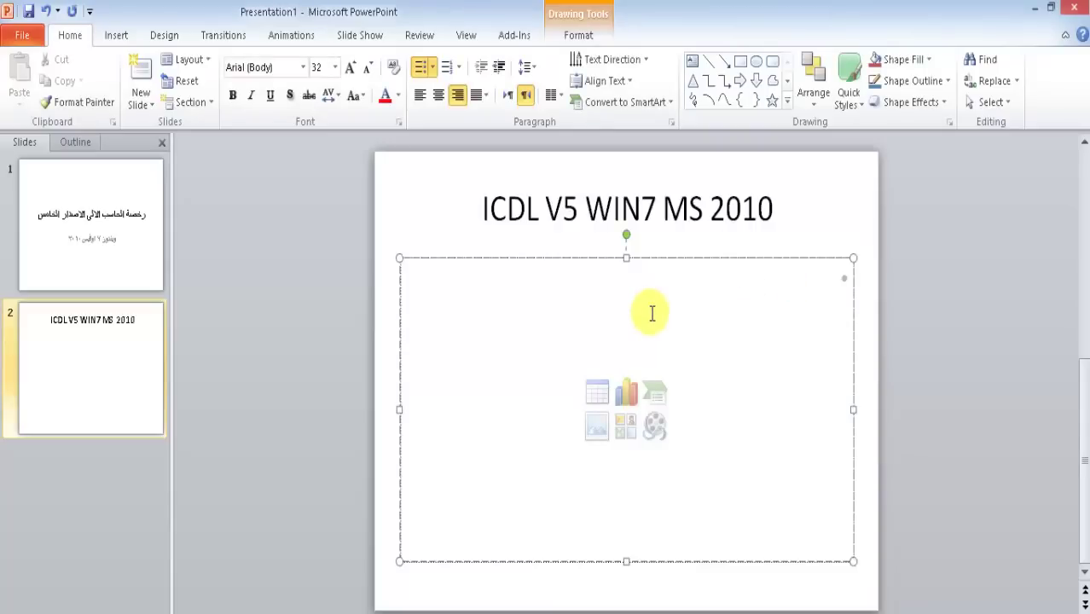
type("A")
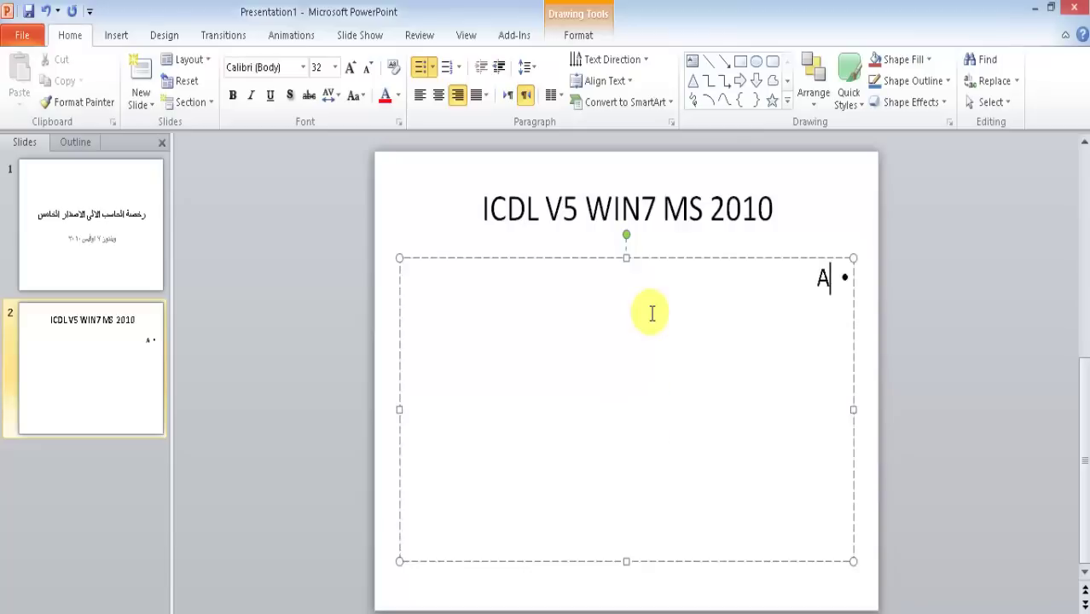
key("BackSpace")
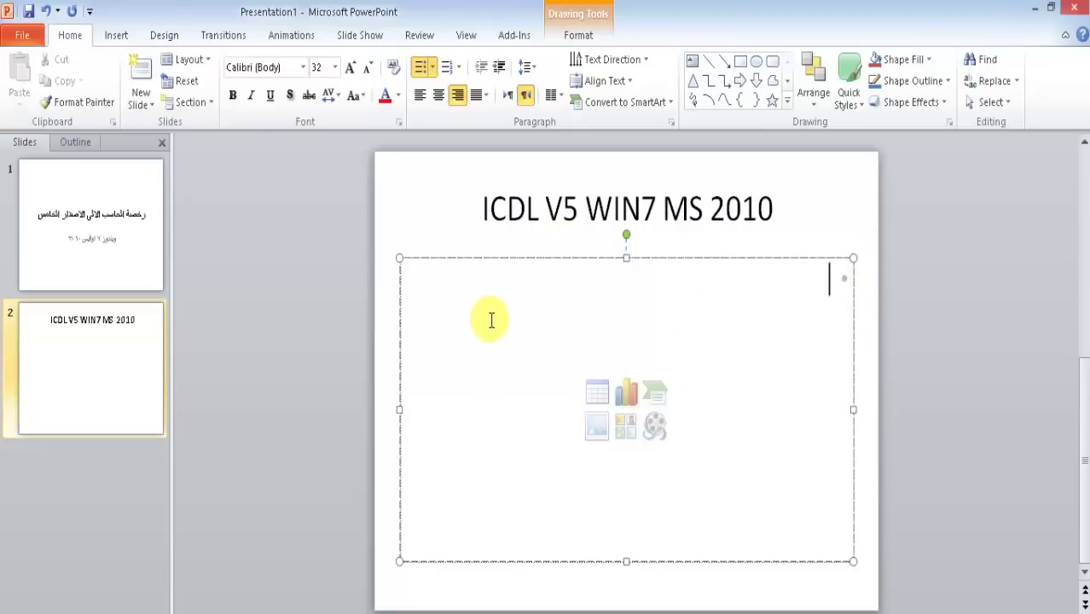
key("ctrl+shift")
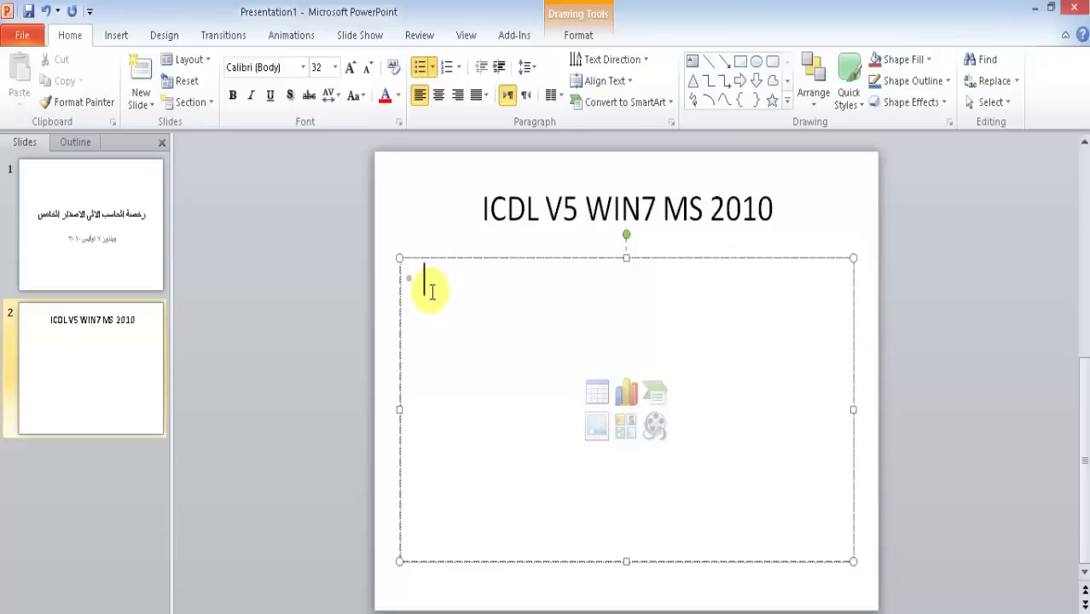
type("IC")
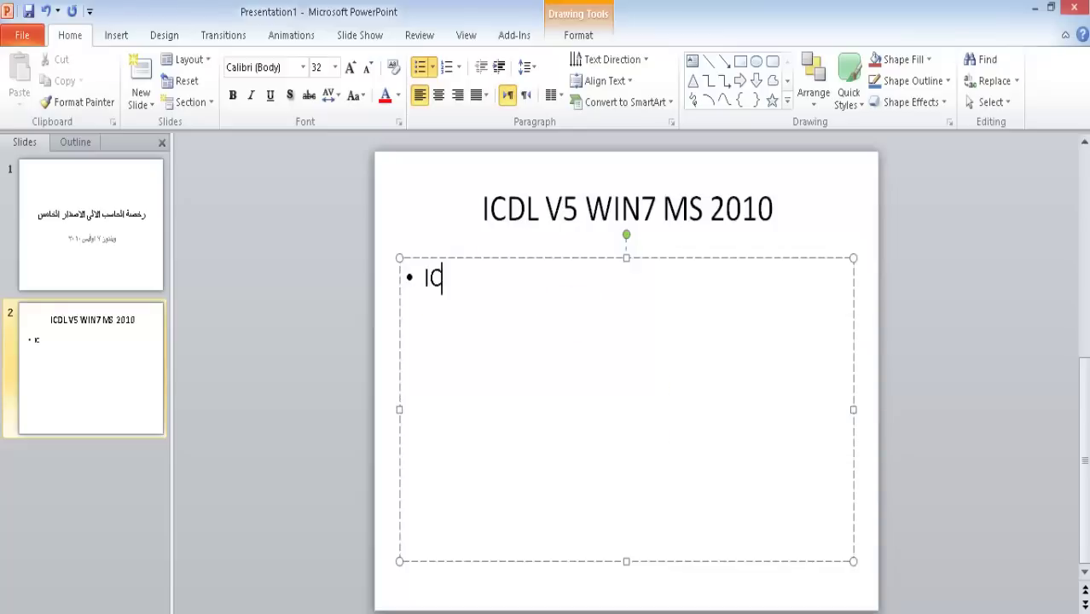
type("T")
key("Return")
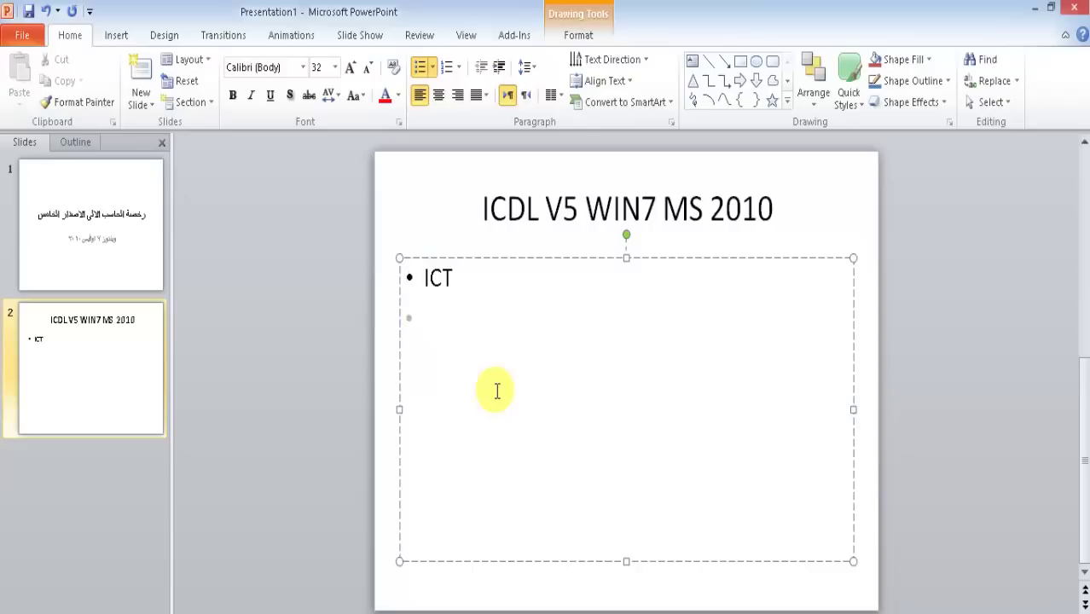
type("WOR")
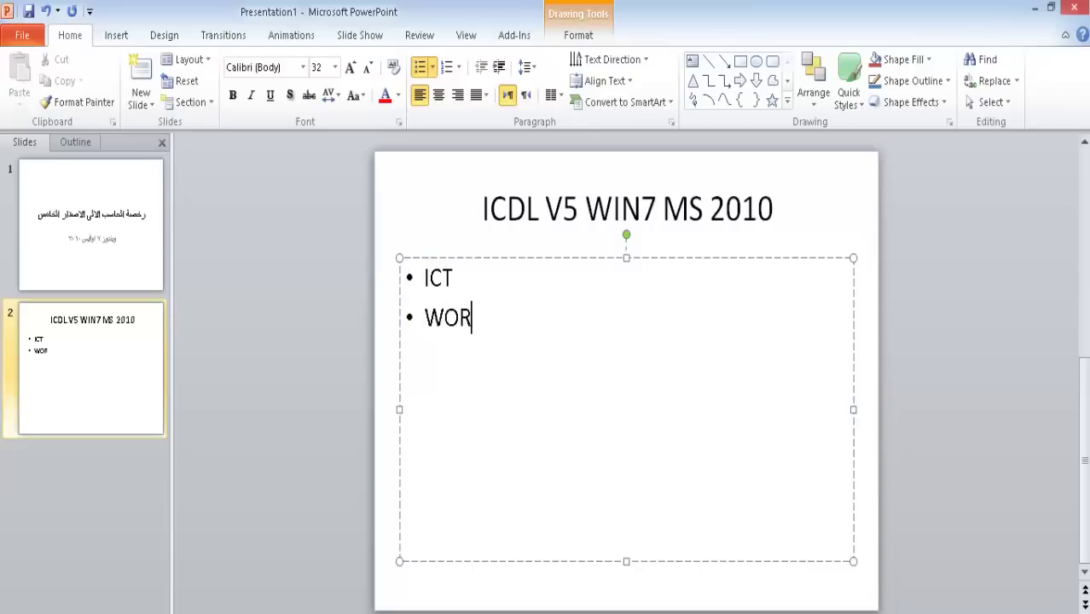
type("D")
key("Return")
type("POWE")
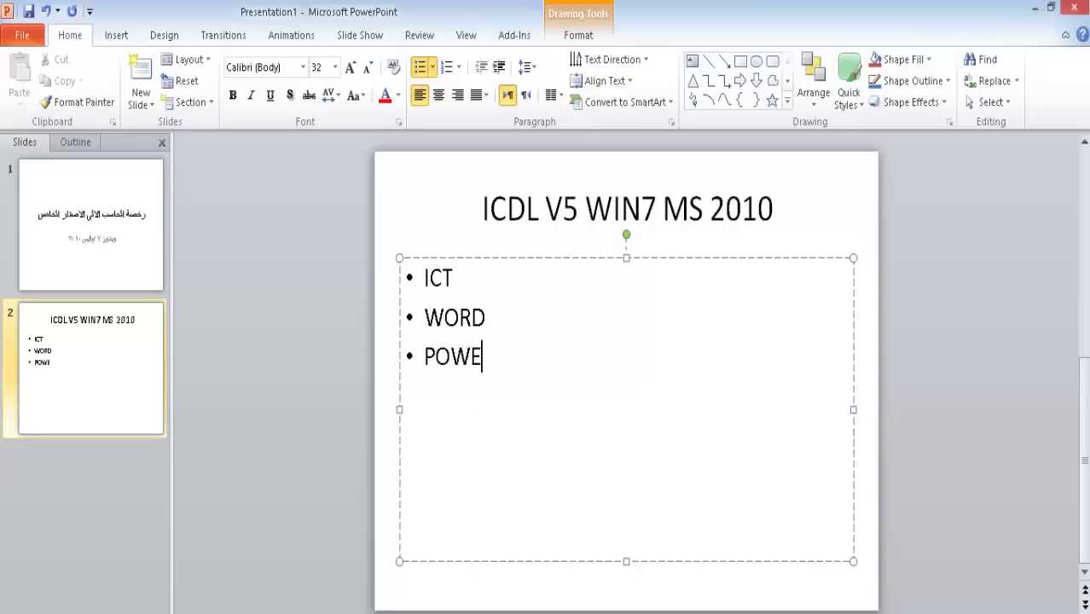
type("R POINT")
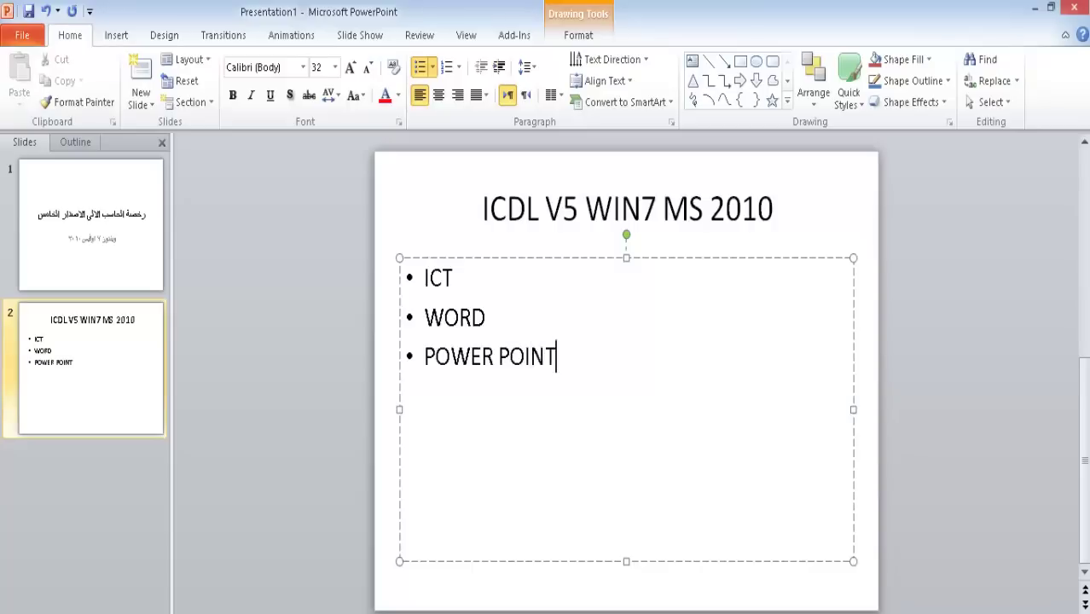
- Add the bullets EXCEL, ACCESS, INTERNET and WINDOWS to the module list
key("Return")
type("EXCE")
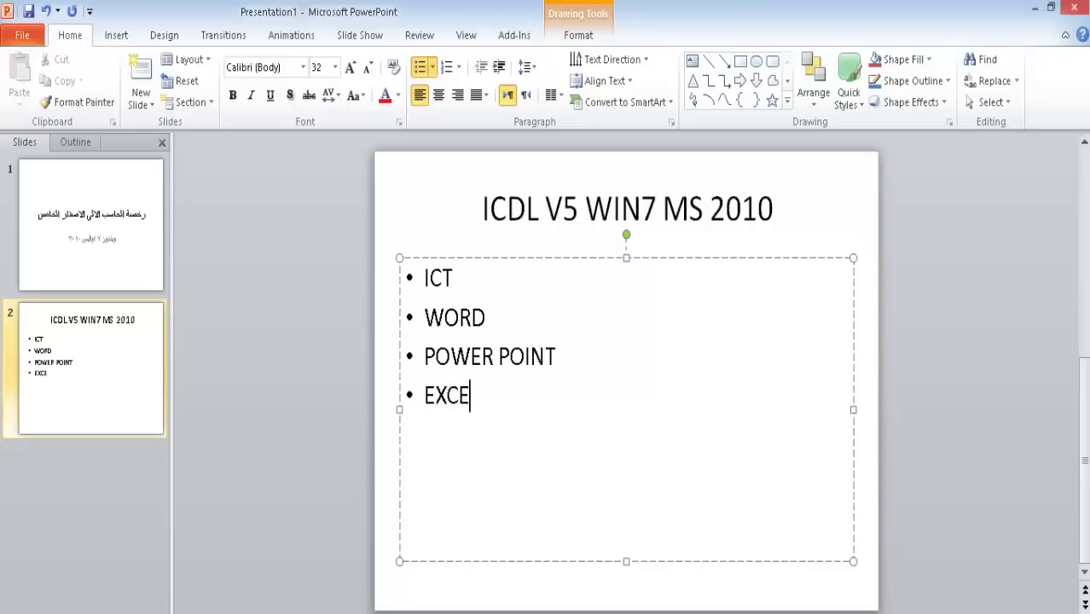
type("L")
key("Return")
type("AC")
type("CE")
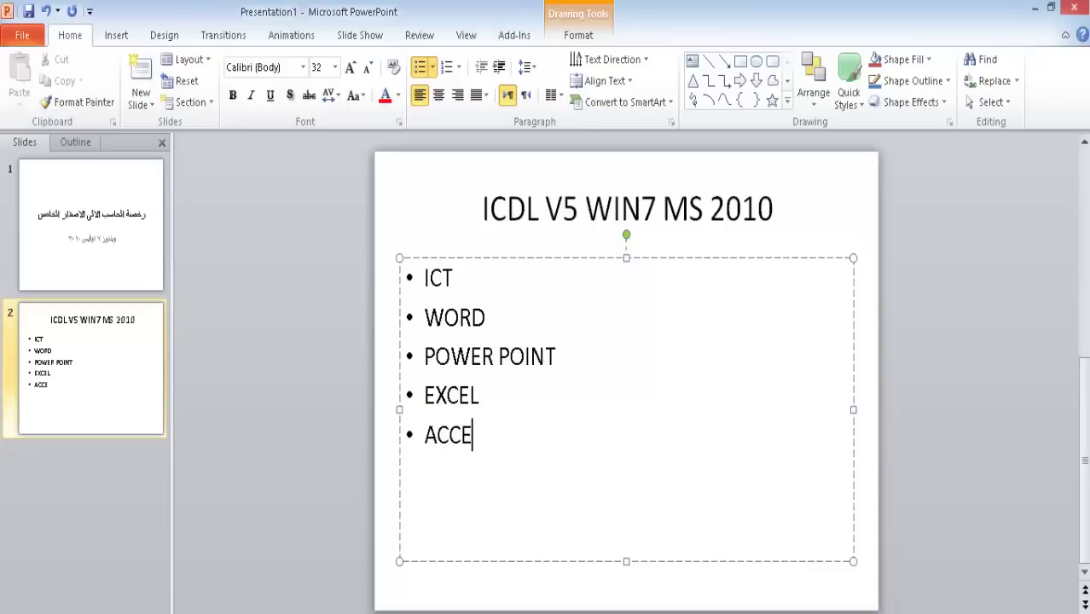
type("SS")
key("Return")
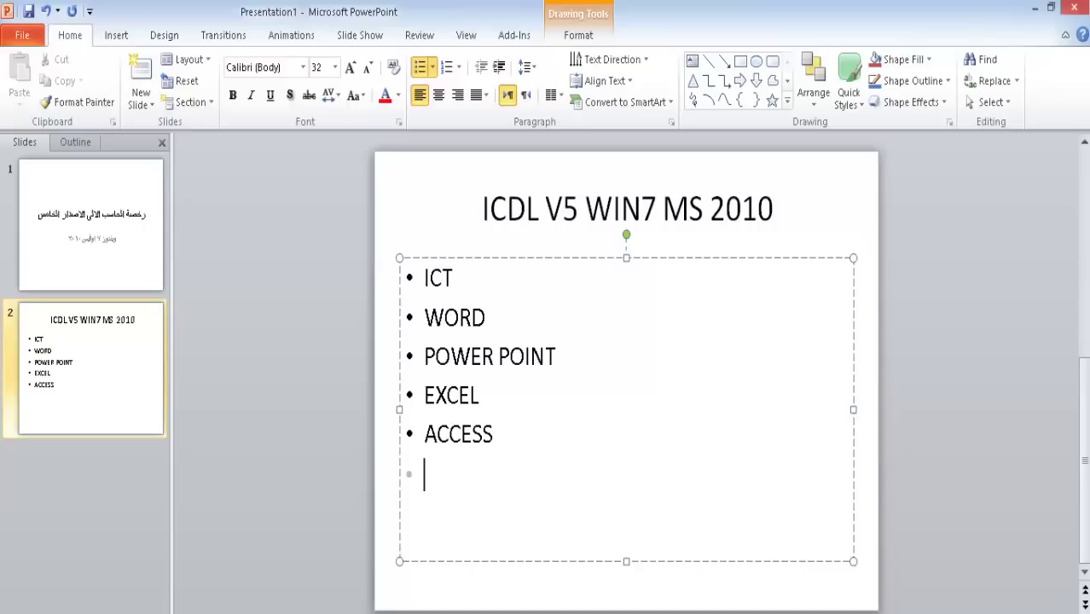
type("IN")
type("TERNET")
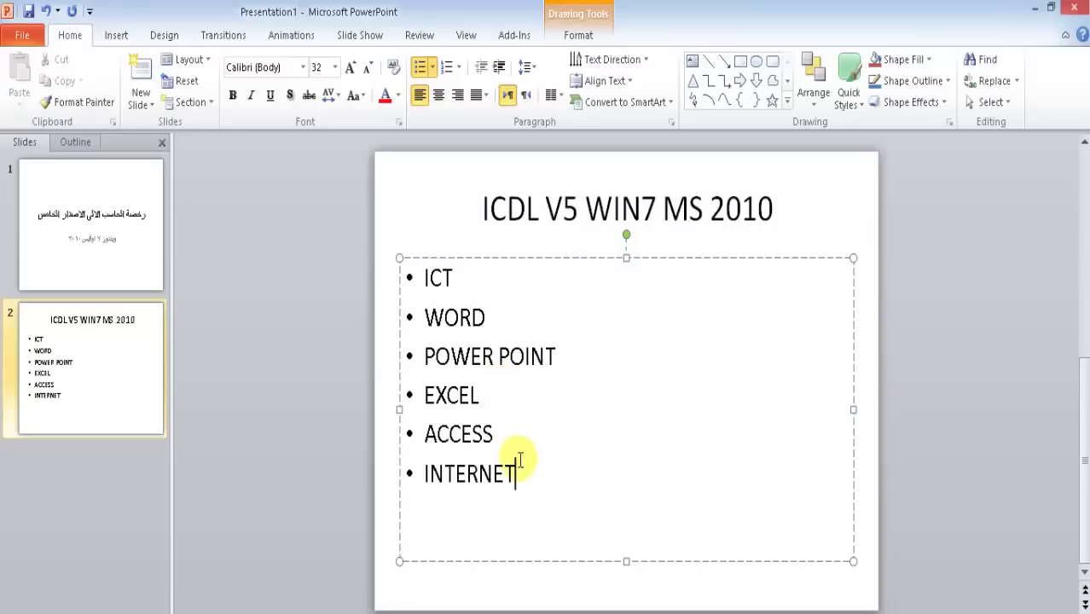
key("Return")
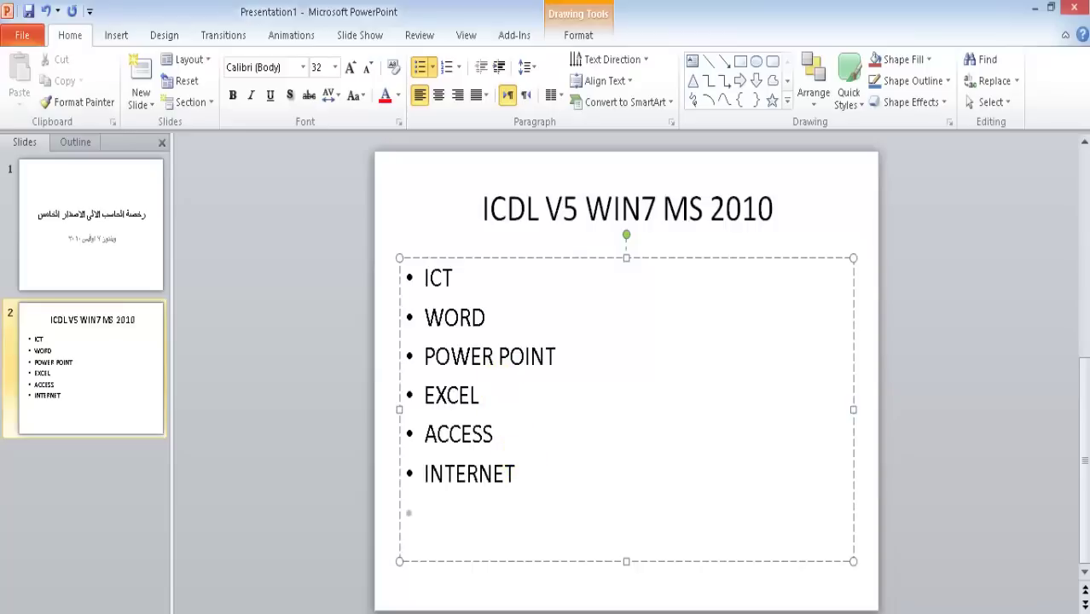
type("WINDOWS")
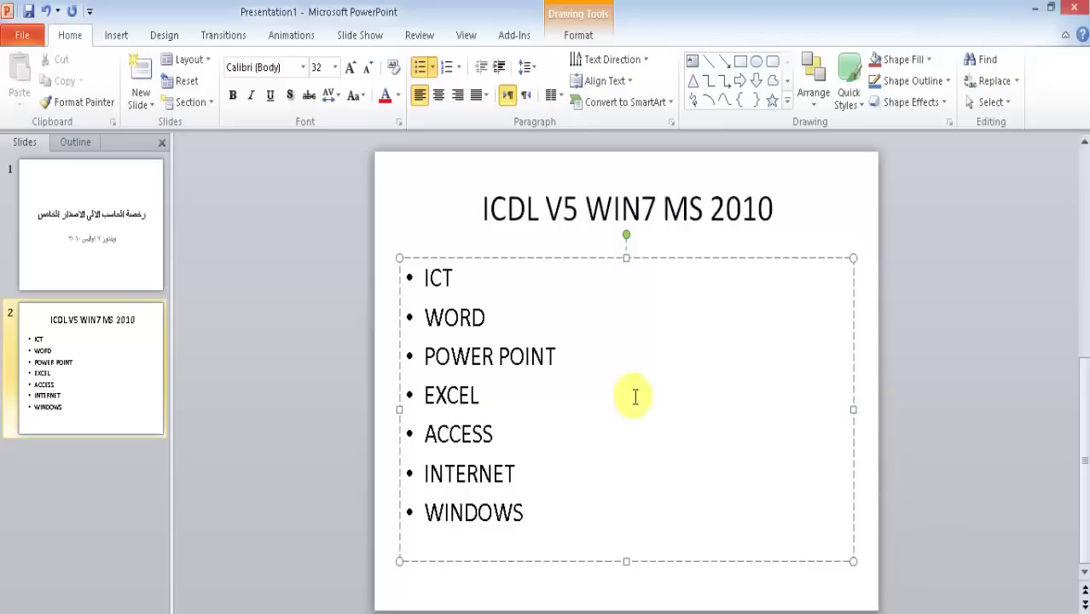
left_click(392, 355)
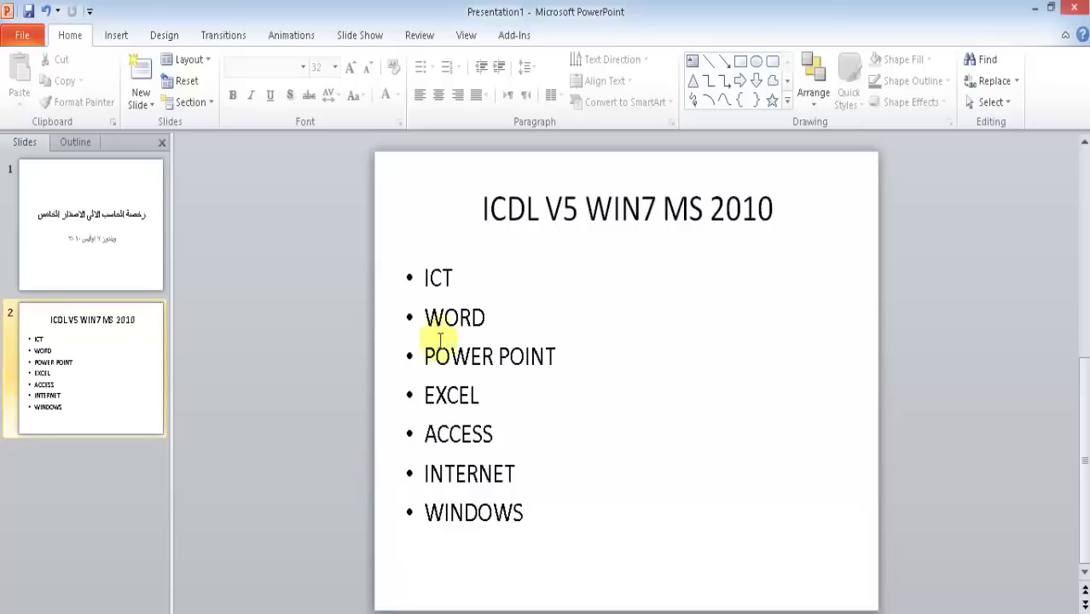
- Place the insertion point below slide 2 in the slide thumbnails
left_click(89, 475)
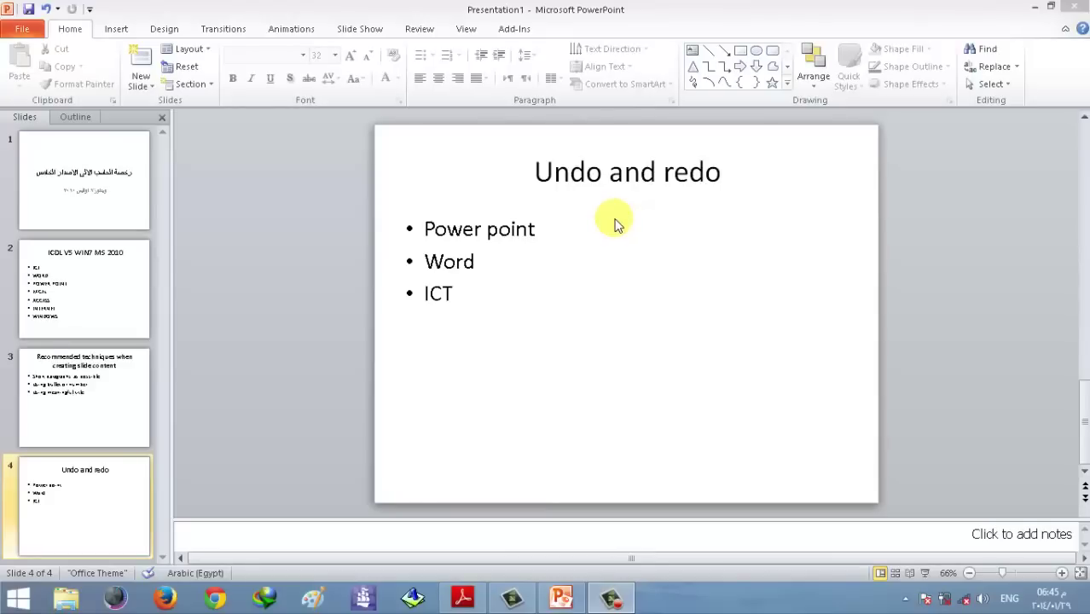
- Type 'ICT' as the third bullet under Power point and Word
left_click(477, 293)
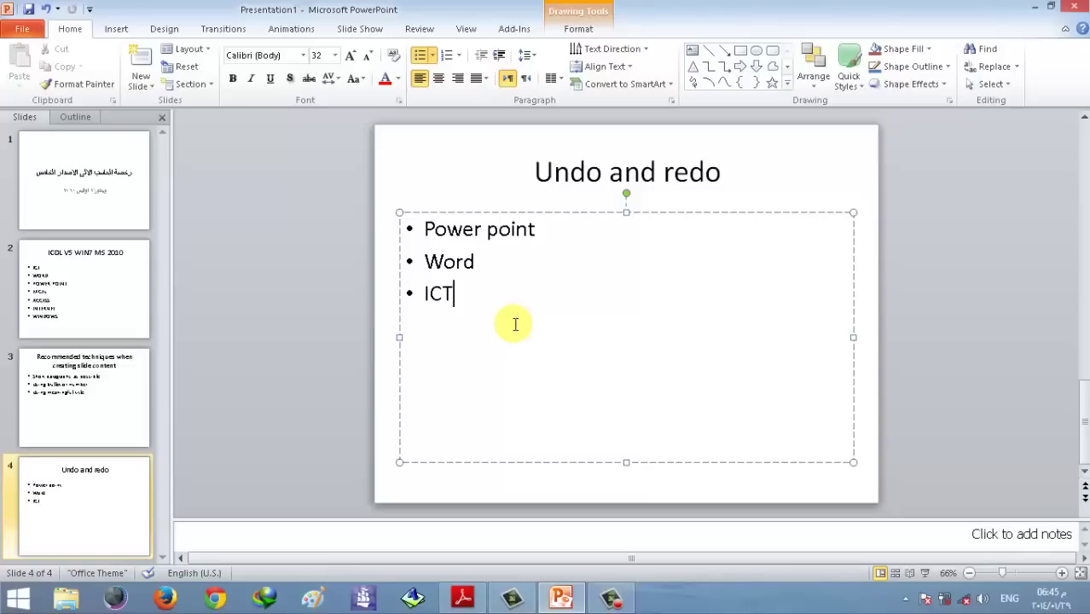
key("ctrl+z")
key("alt+shift")
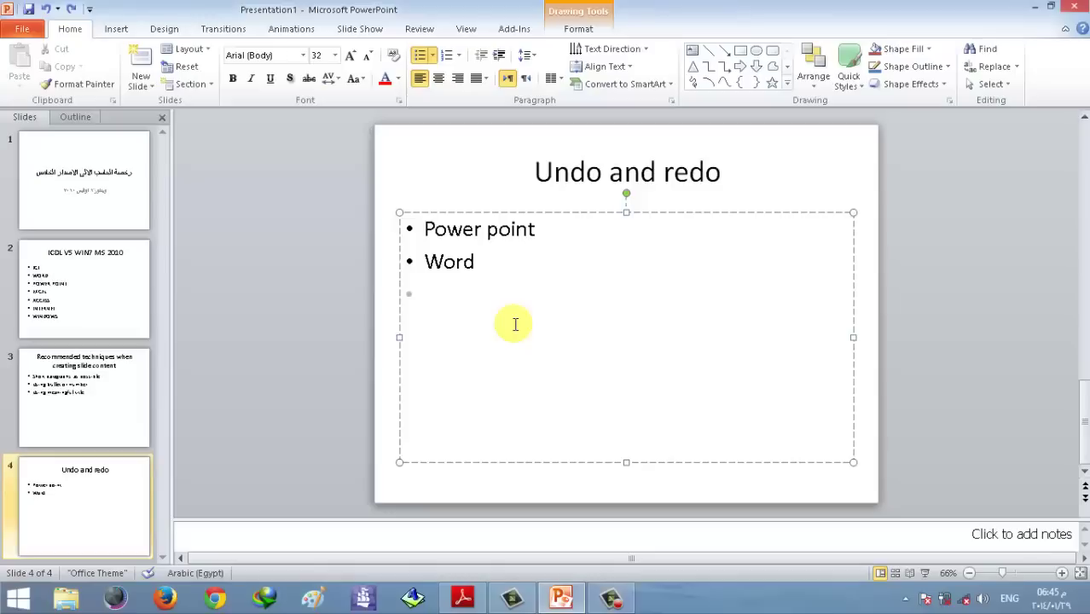
type("ICT")
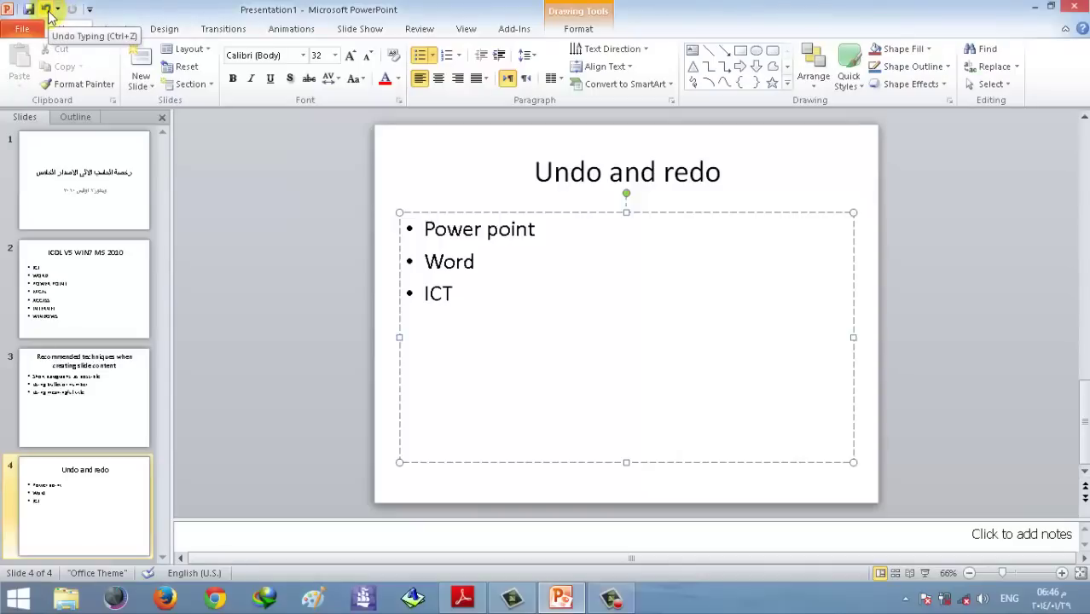
- Undo the ICT entry, then redo it so the ICT bullet is restored
left_click(48, 13)
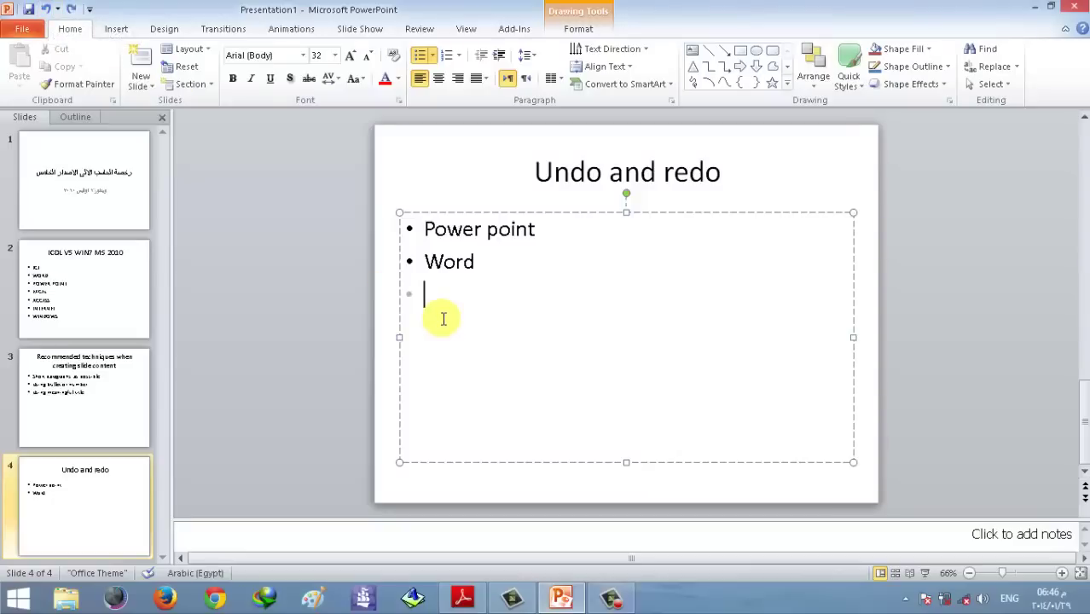
left_click(70, 9)
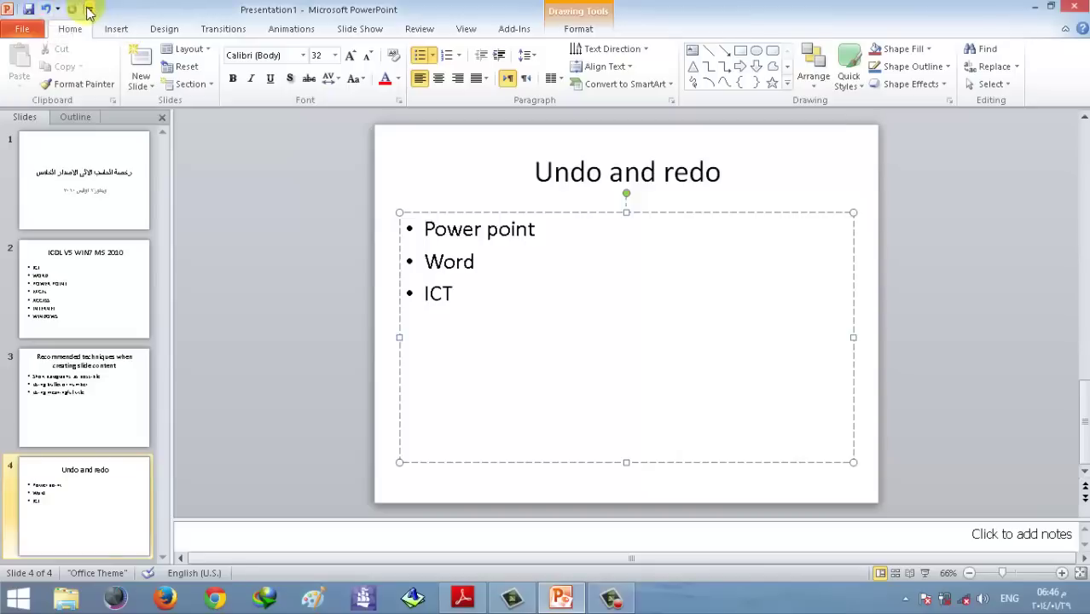
left_click(89, 8)
key("Down")
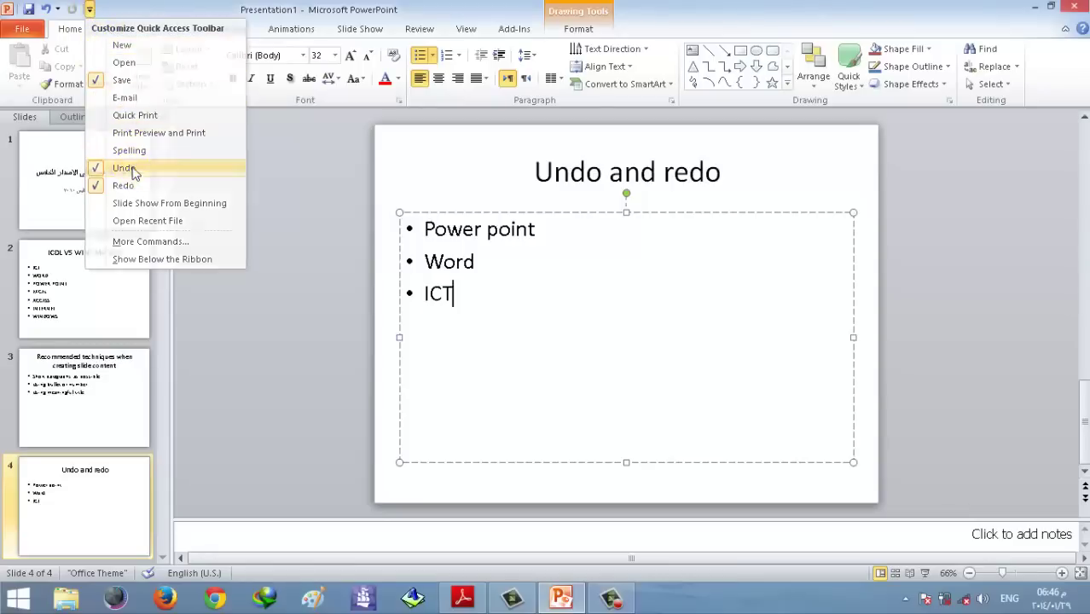
left_click(132, 169)
left_click(63, 9)
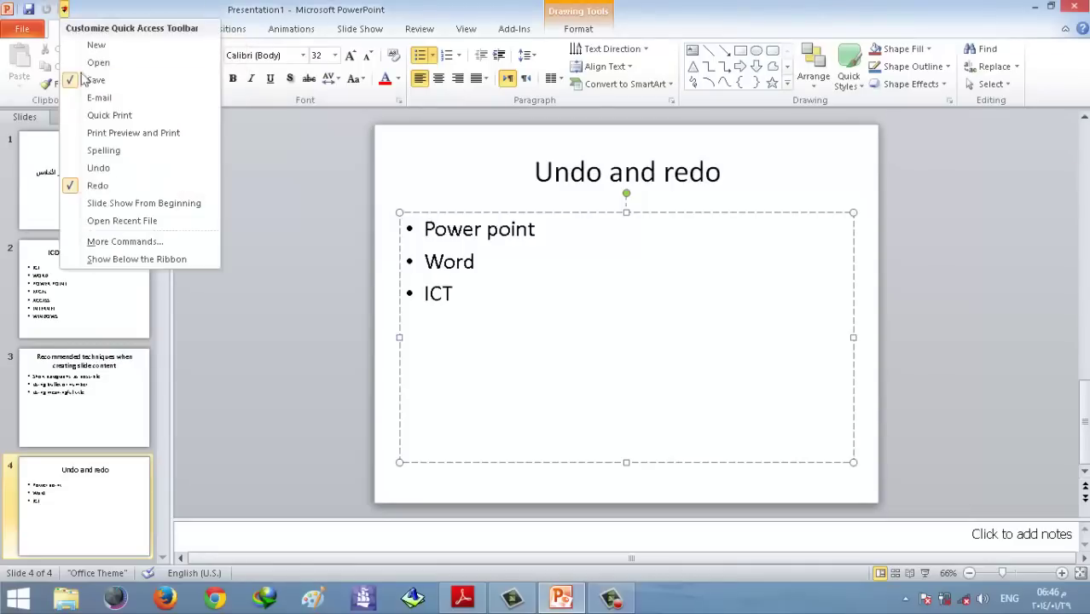
left_click(97, 185)
left_click(49, 9)
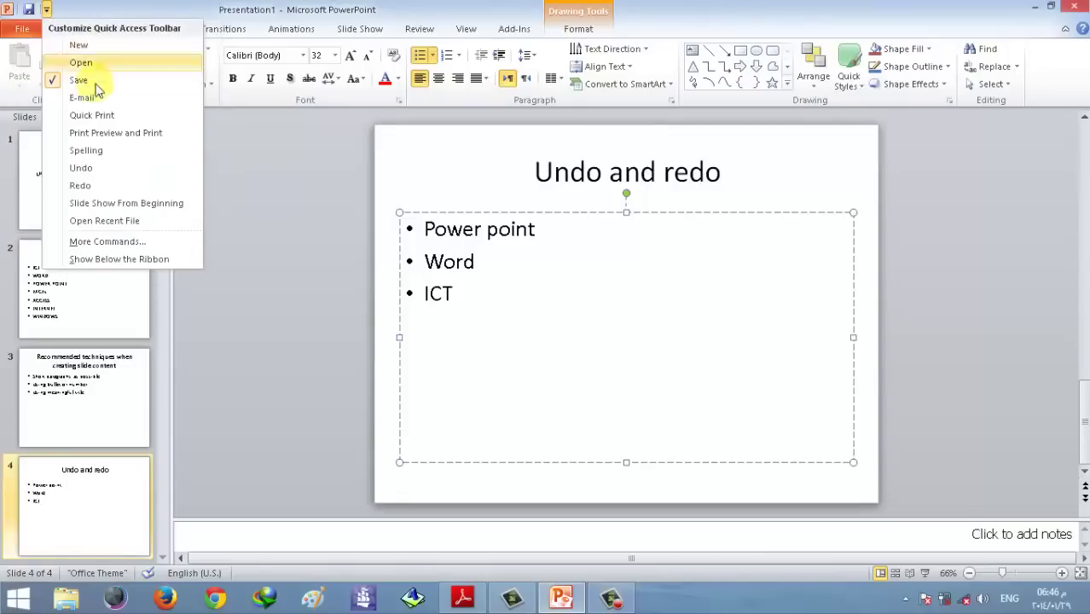
left_click(81, 168)
left_click(72, 8)
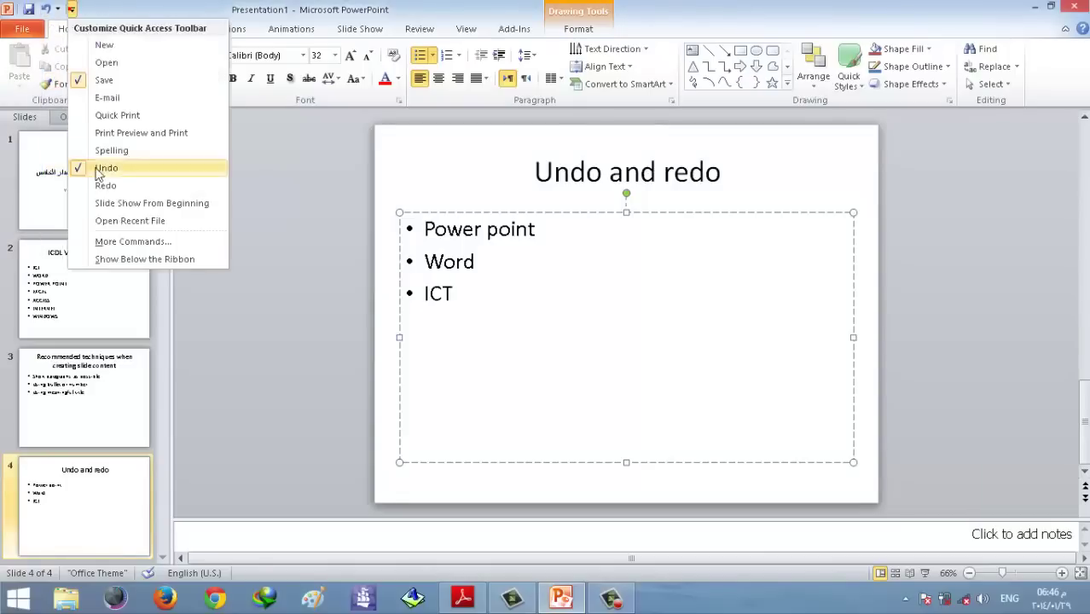
left_click(102, 185)
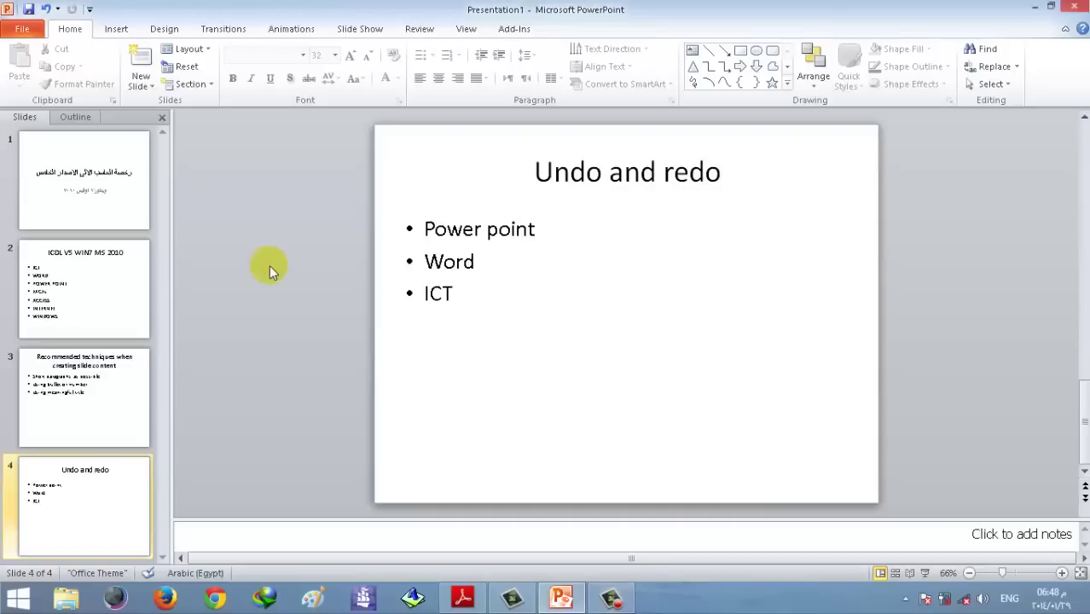
- Save the deck in My Documents as 'رخصة الحاسب الالى الاصدار الخامس'
key("ctrl+s")
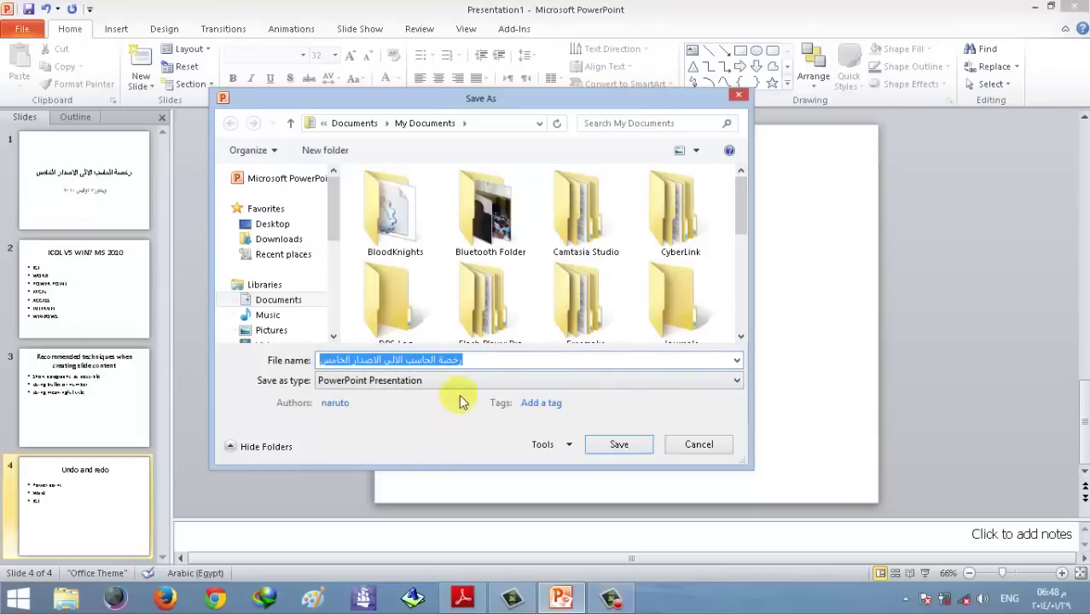
left_click(616, 447)
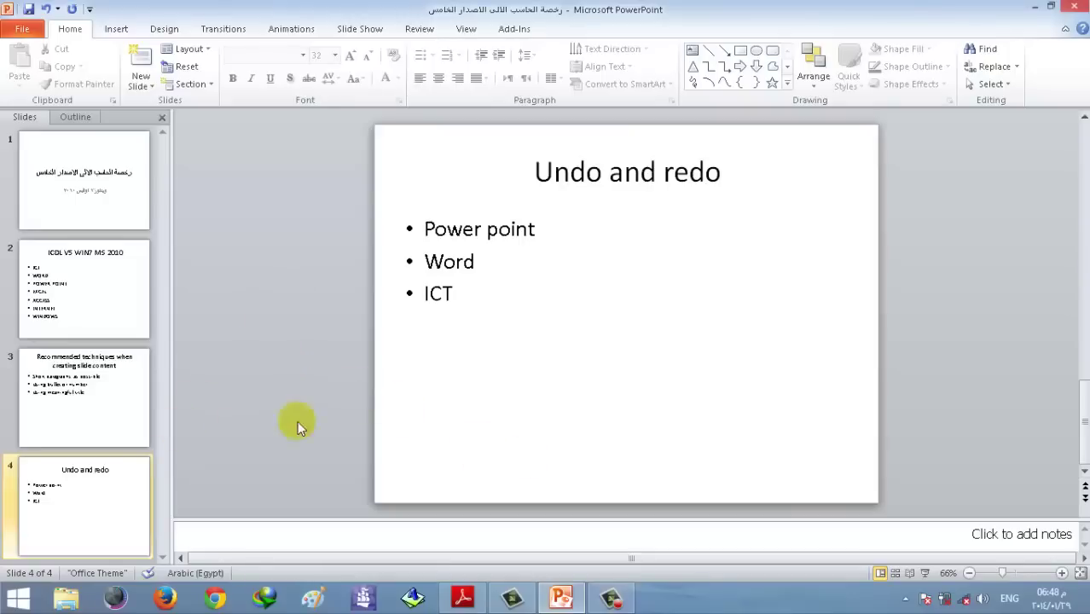
- Add 'internet' as a new bullet directly below ICT in the body list
left_click(453, 297)
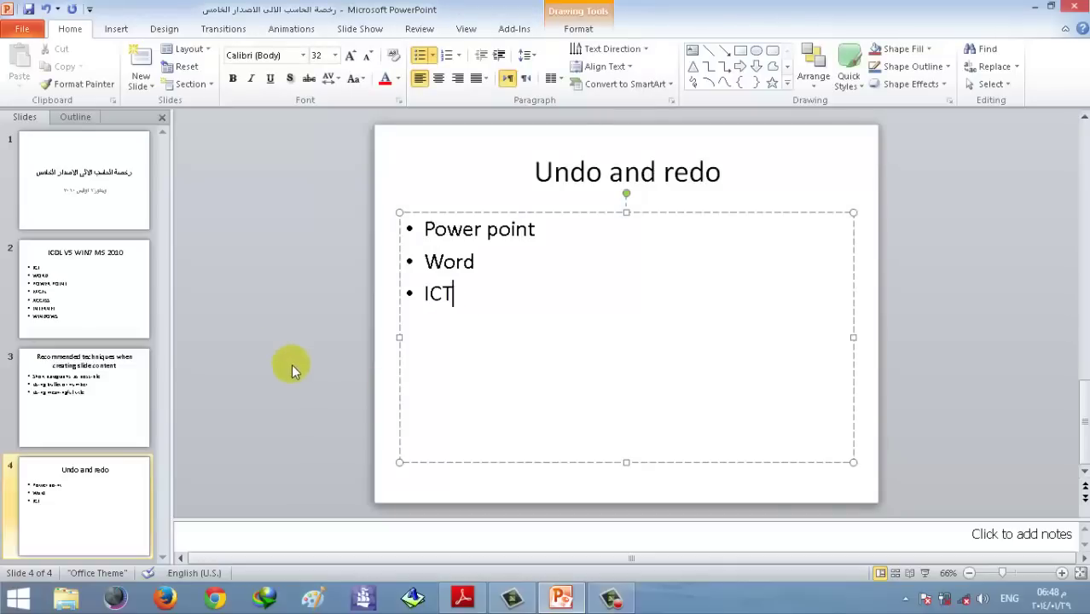
key("Return")
key("alt+shift")
type("u")
key("BackSpace")
type("in")
type("ternet")
key("alt+shift")
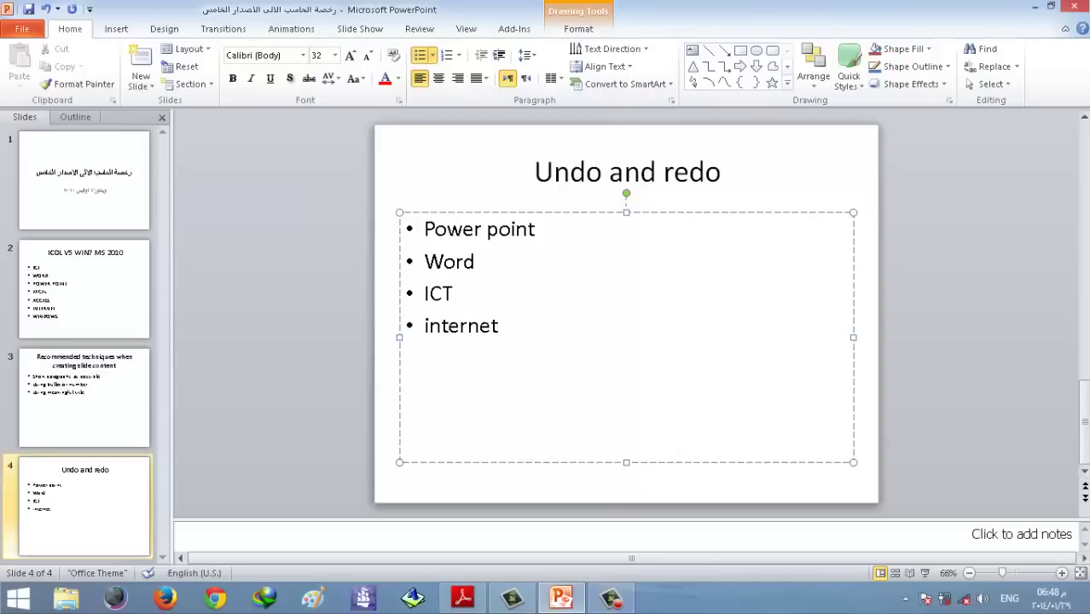
left_click(378, 294)
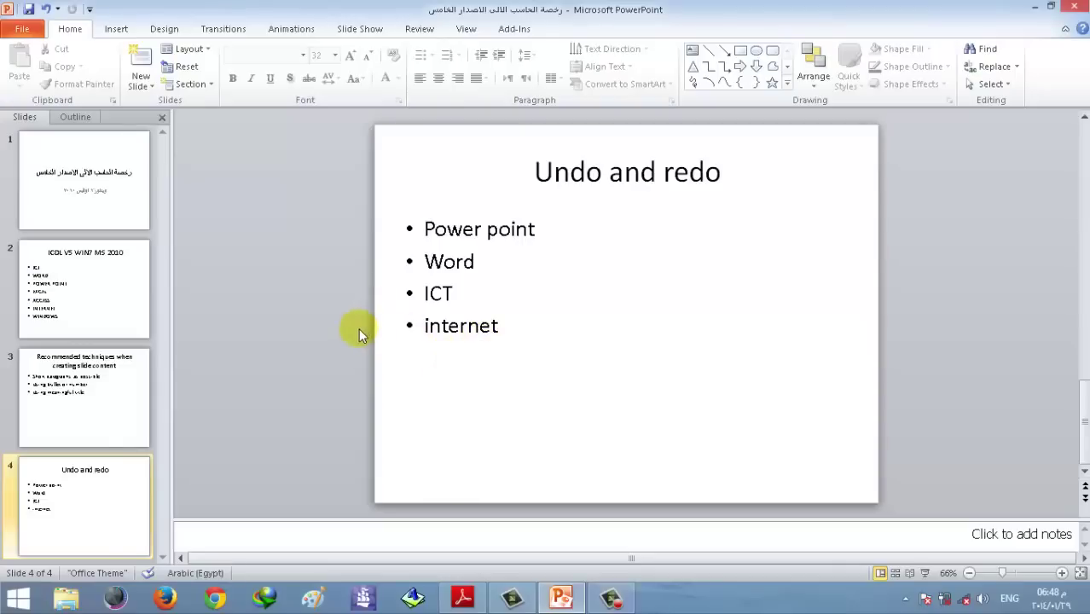
- Save the deck with its internet bullet using Quick Access Save and File > Save
left_click(28, 11)
left_click(24, 29)
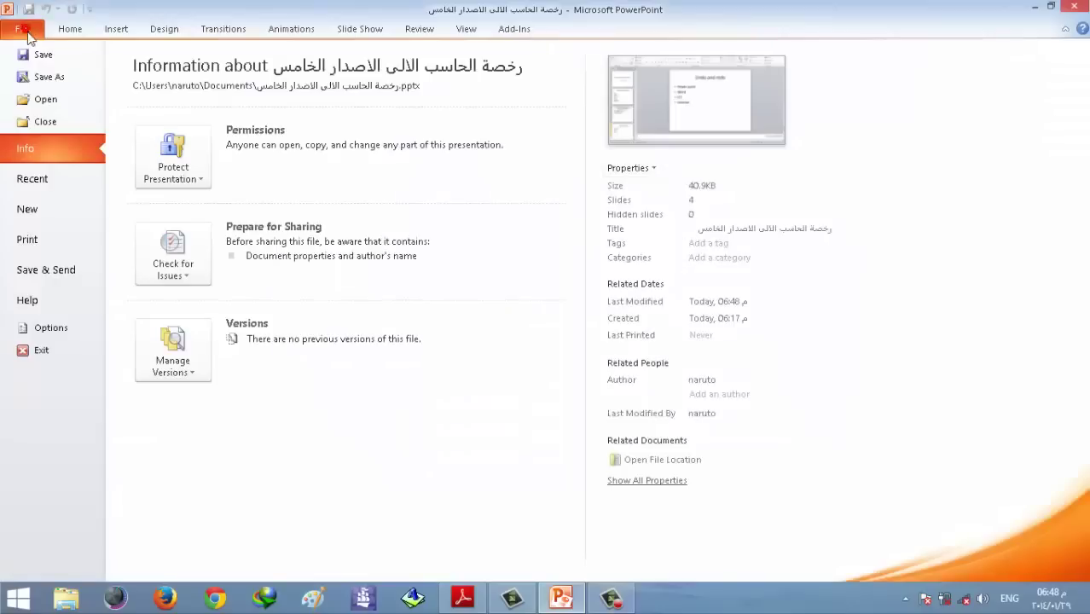
left_click(38, 54)
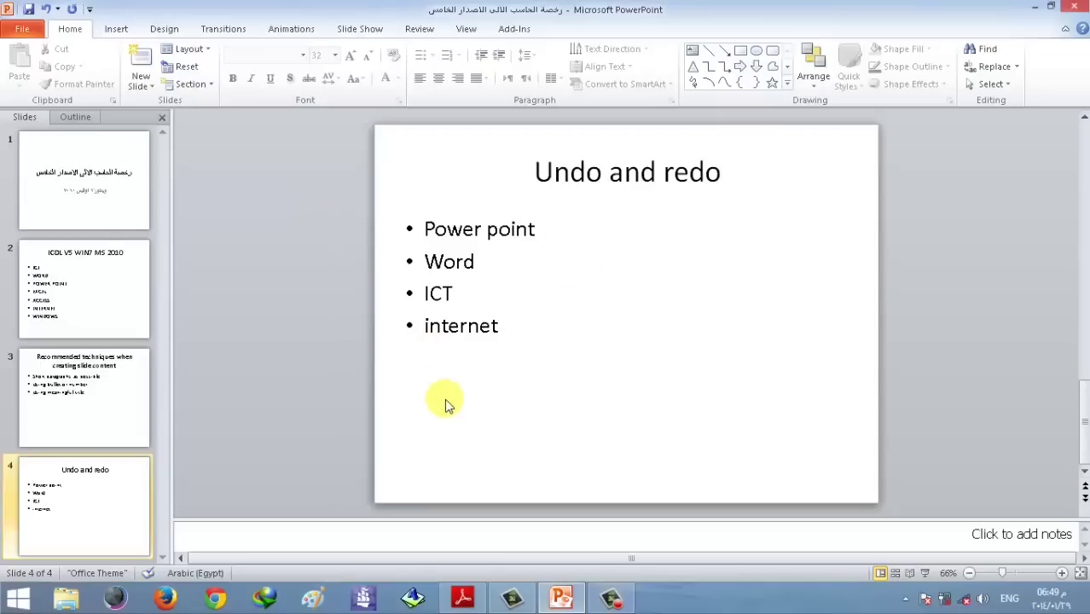
left_click(509, 327)
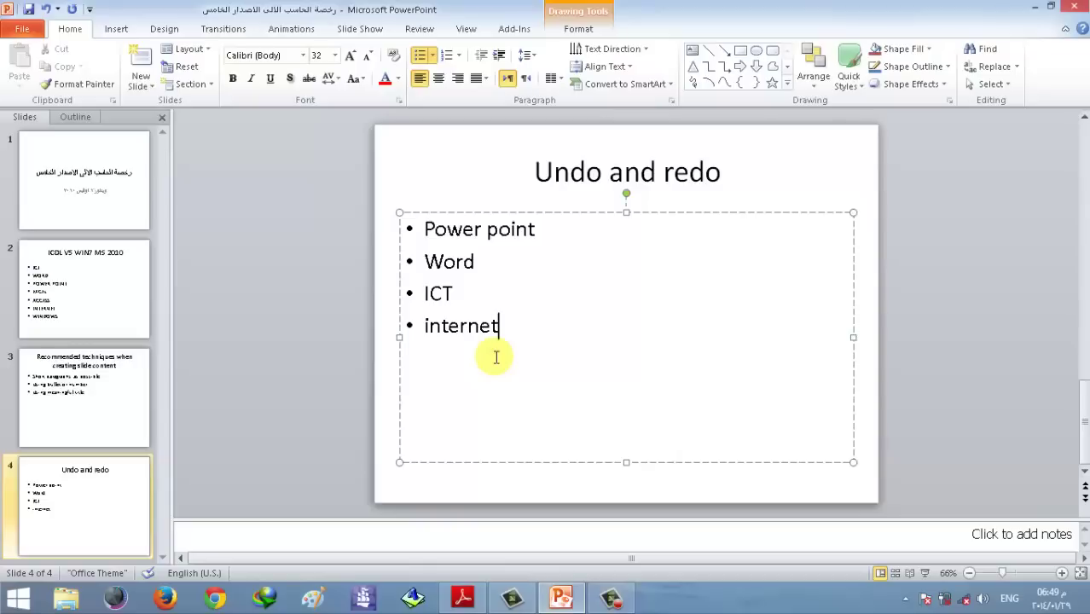
left_click(384, 274)
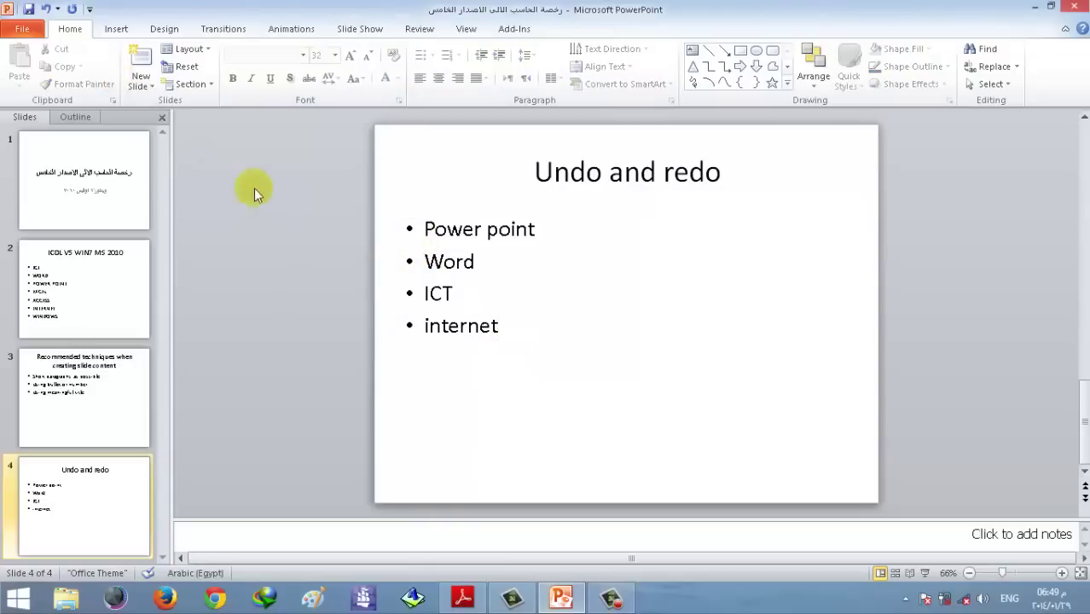
left_click(17, 31)
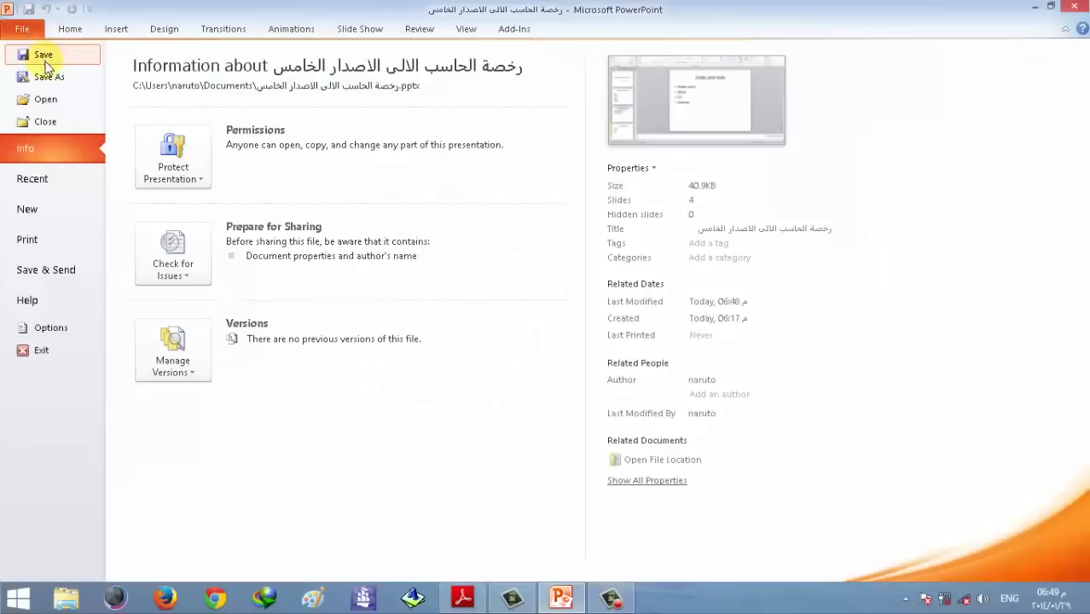
left_click(38, 54)
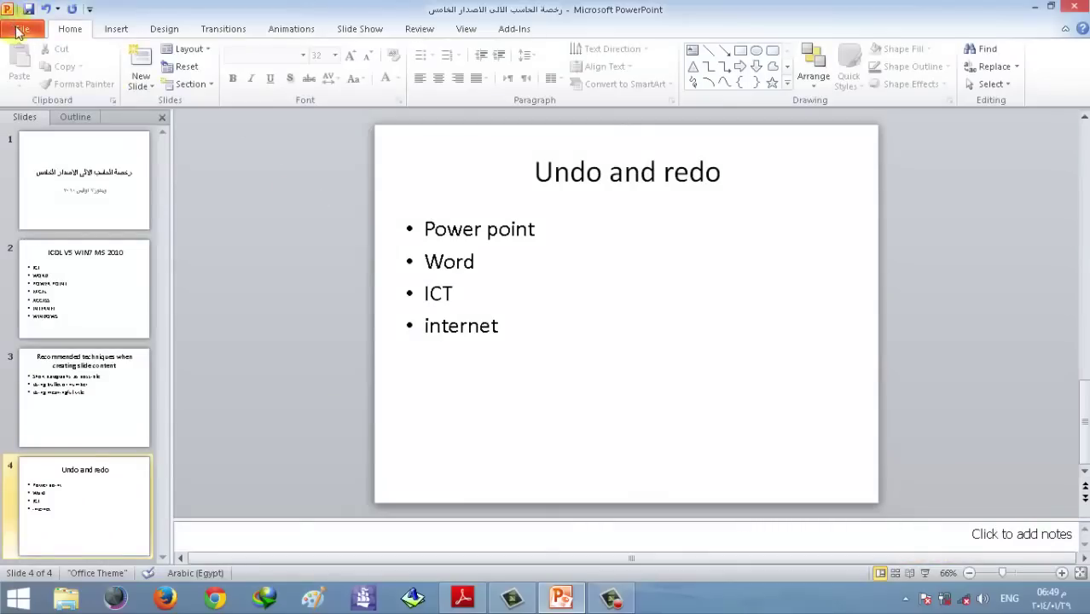
left_click(20, 29)
left_click(28, 56)
- Save a copy of the presentation in Documents named 'icdl v5'
left_click(21, 30)
left_click(62, 80)
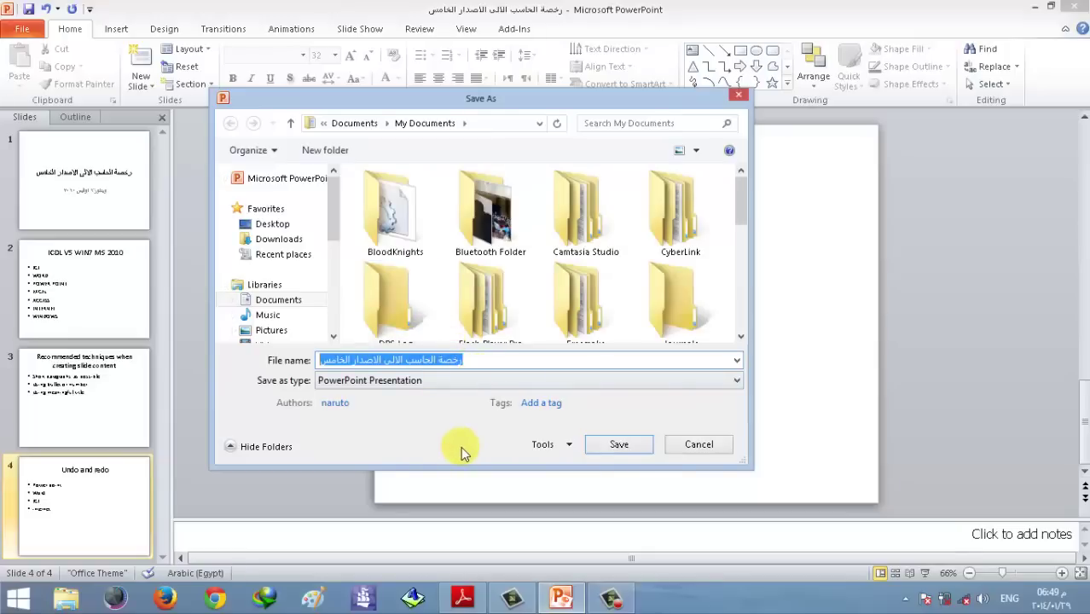
key("alt+shift")
type("هؤيا")
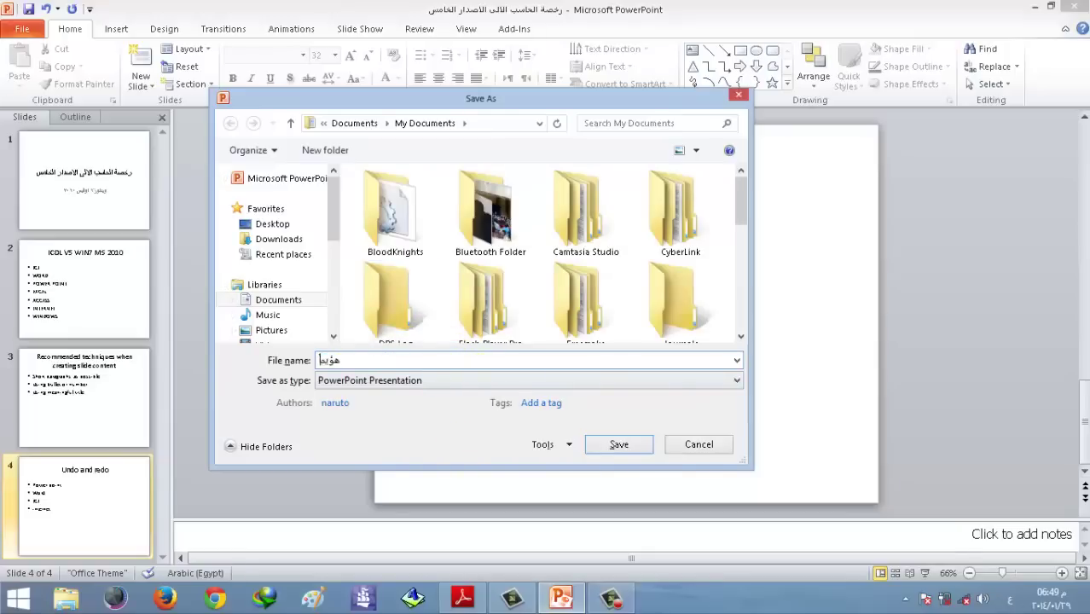
key("BackSpace")
key("BackSpace")
key("BackSpace")
key("alt+shift")
type("icdl v5")
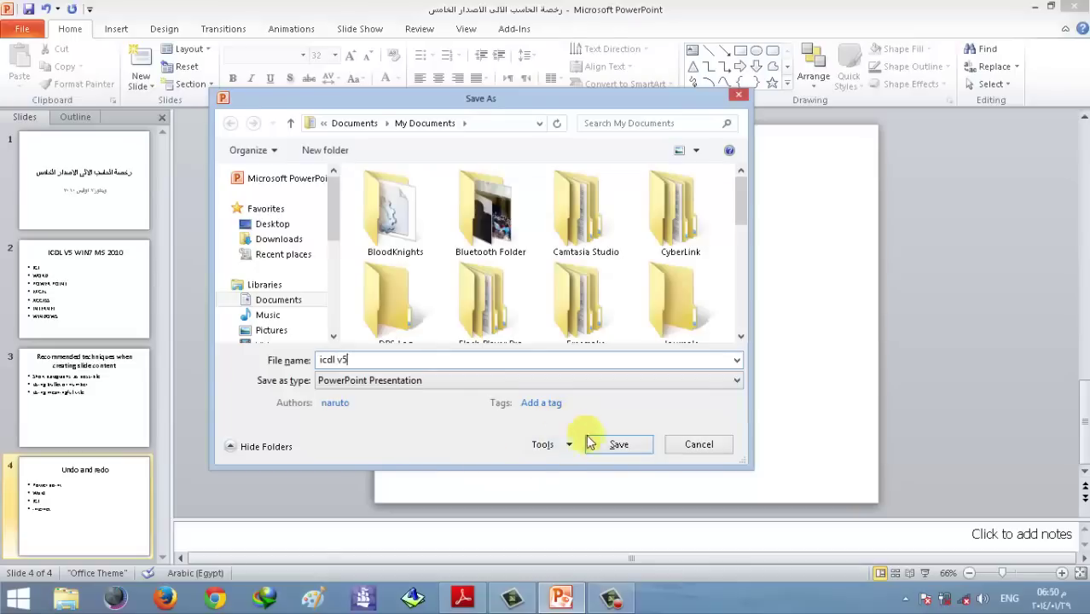
left_click(619, 446)
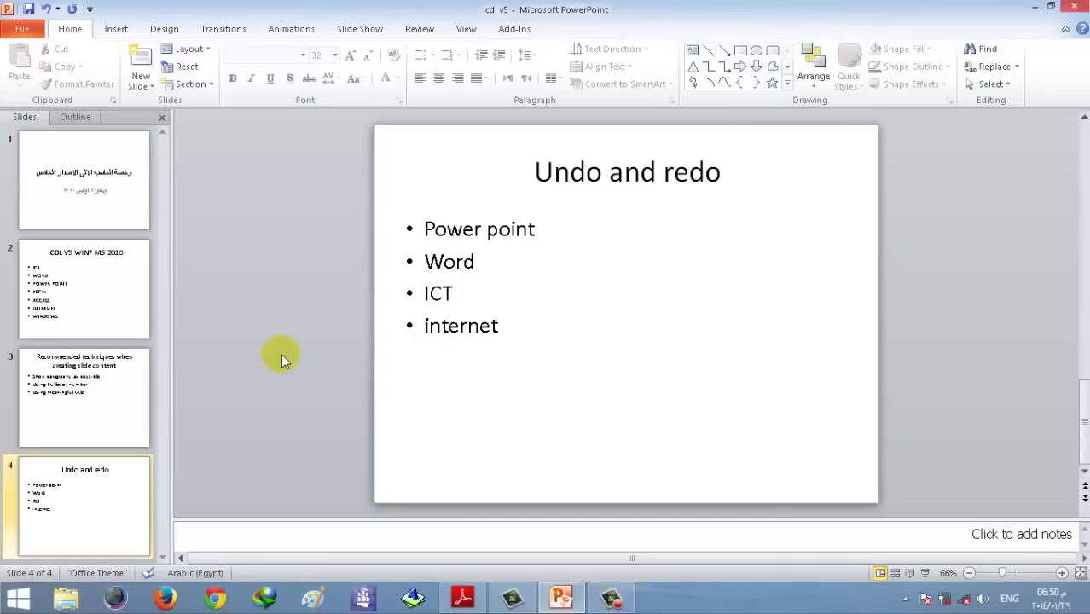
- Review the file information page for icdl v5
left_click(24, 31)
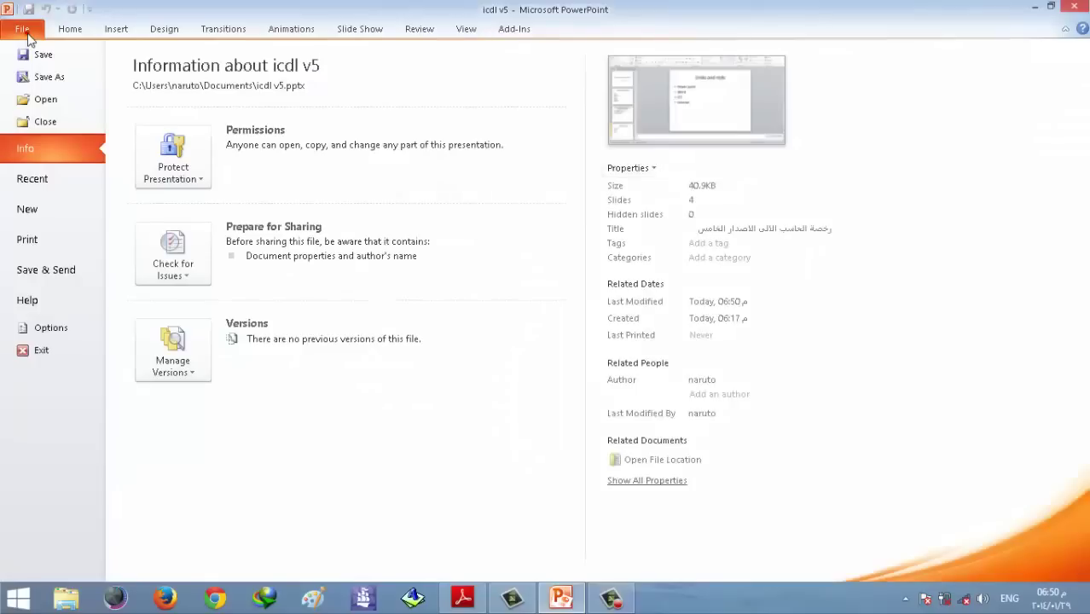
left_click(26, 33)
left_click(24, 30)
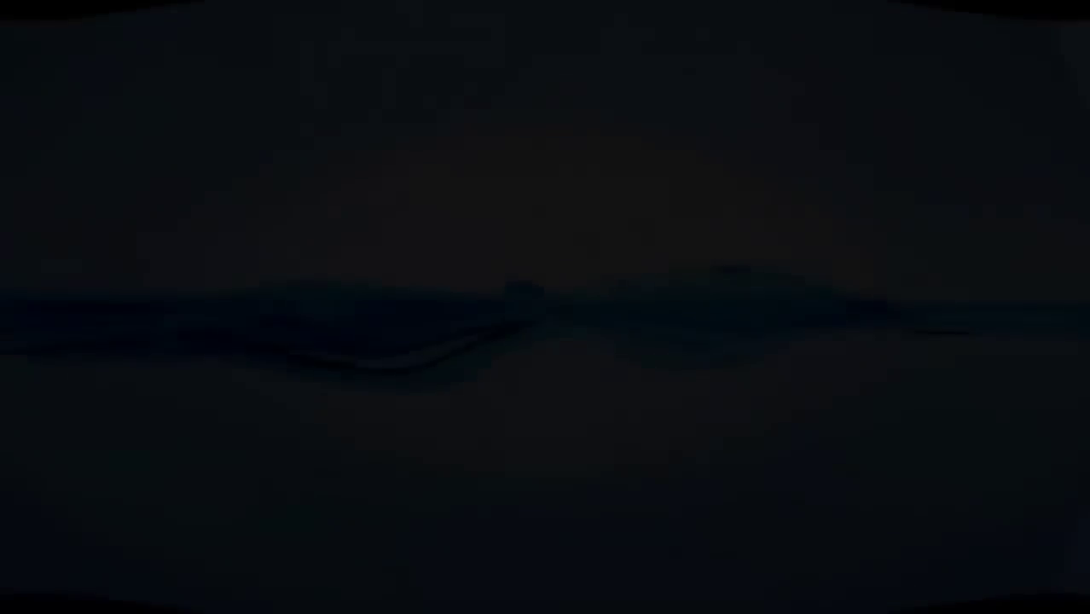